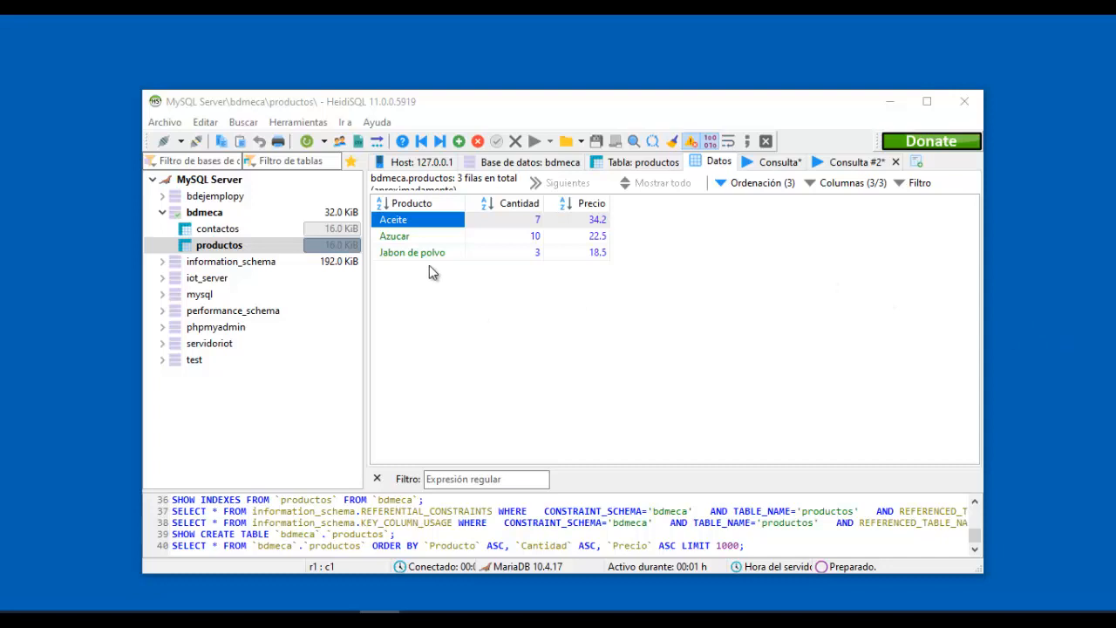
Expand bdmeca and compare the column structures of its contactos and productos tables.
click(207, 214)
click(240, 228)
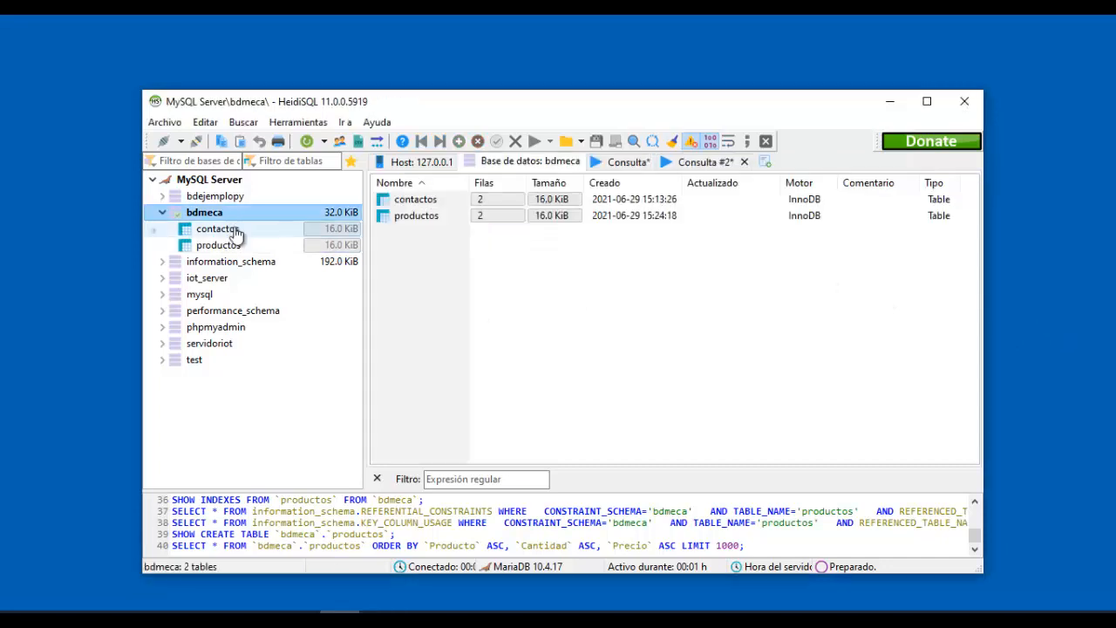
click(237, 244)
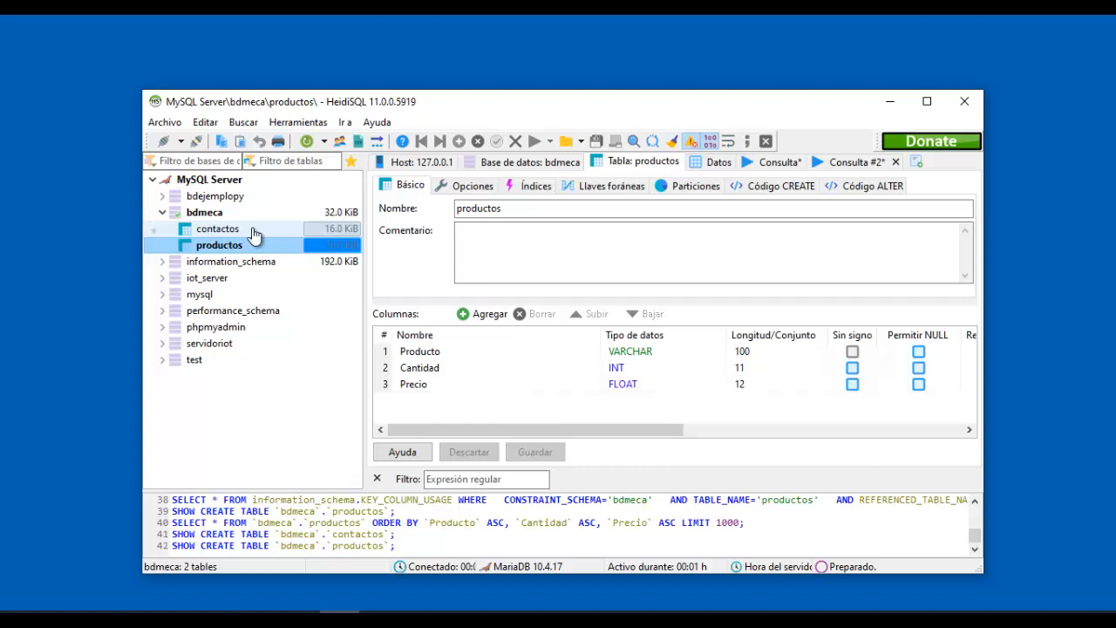
click(244, 229)
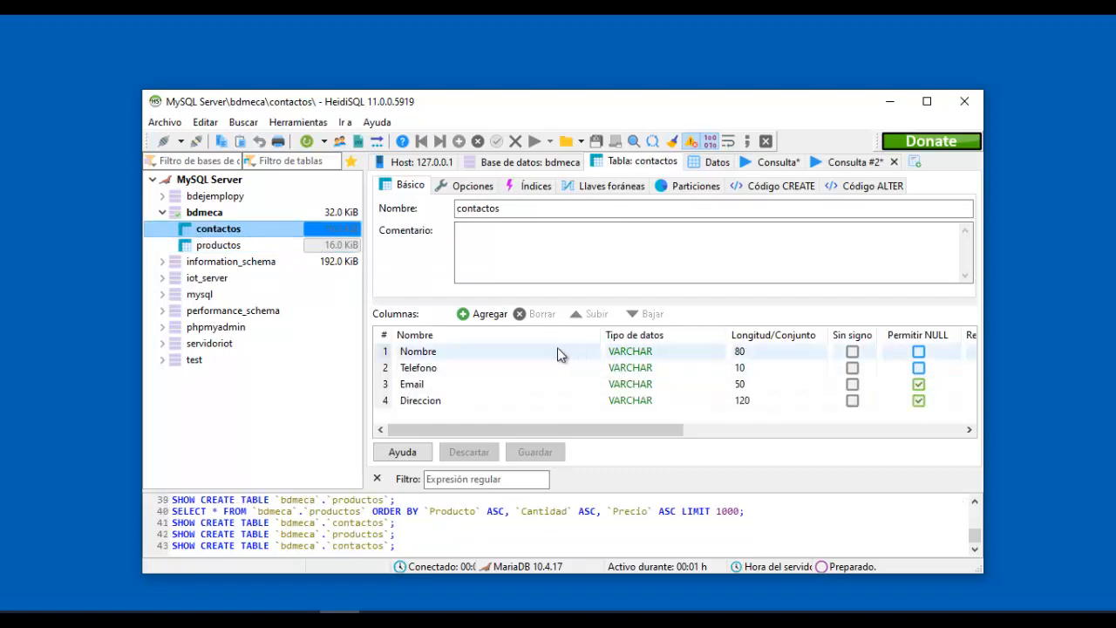
click(223, 214)
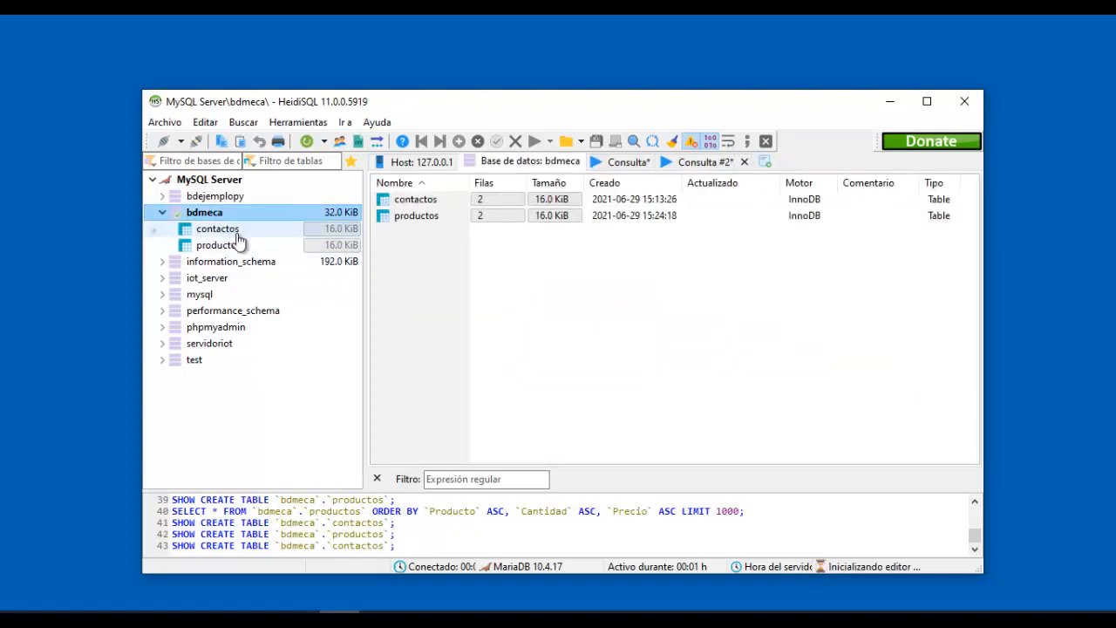
click(237, 233)
click(244, 246)
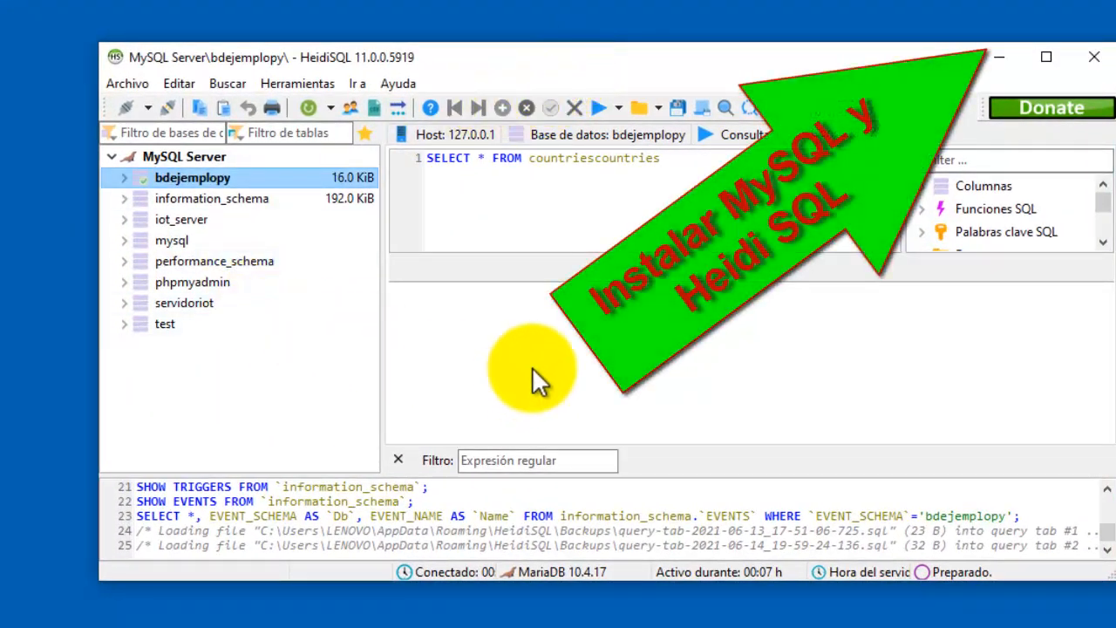
Browse test, servidoriot, phpmyadmin, performance_schema, mysql, iot_server and information_schema, then select the server node.
click(173, 334)
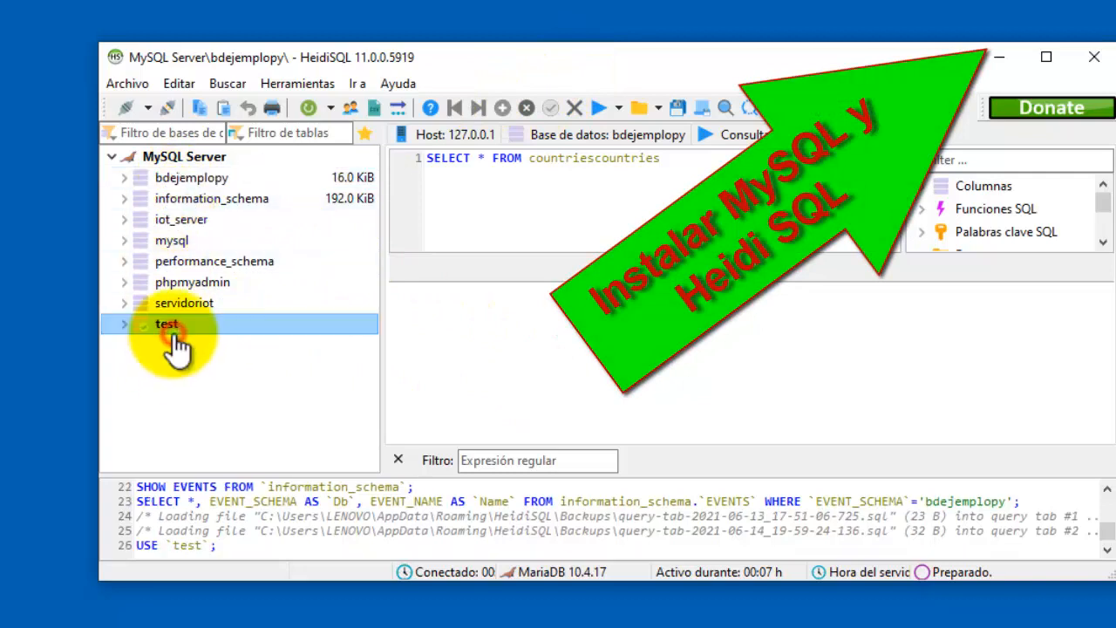
click(179, 305)
click(184, 284)
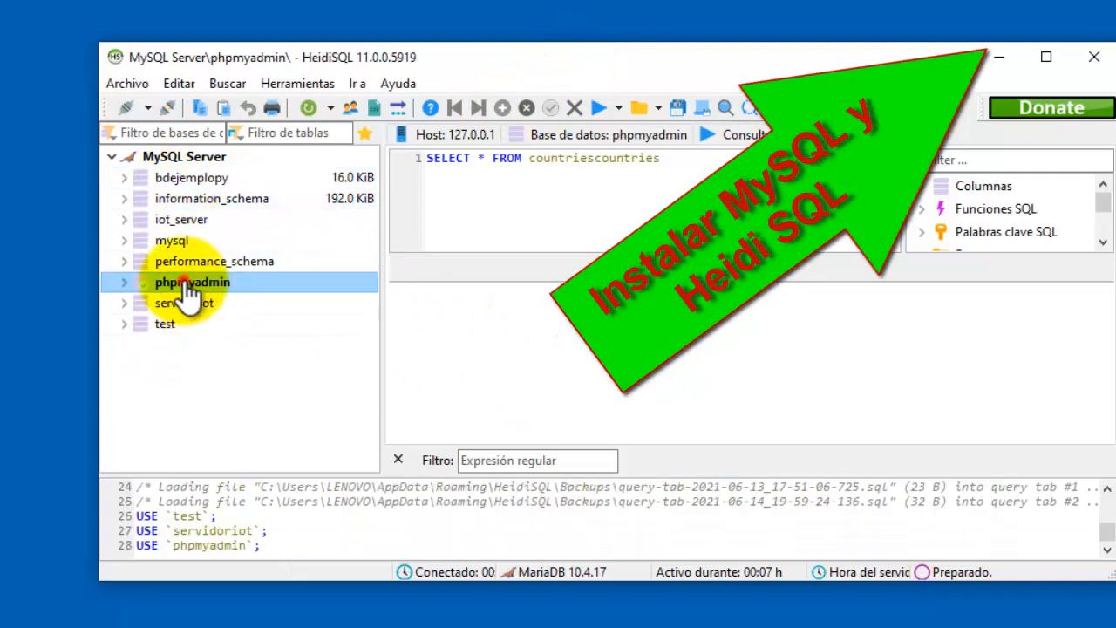
click(185, 260)
click(181, 241)
click(185, 220)
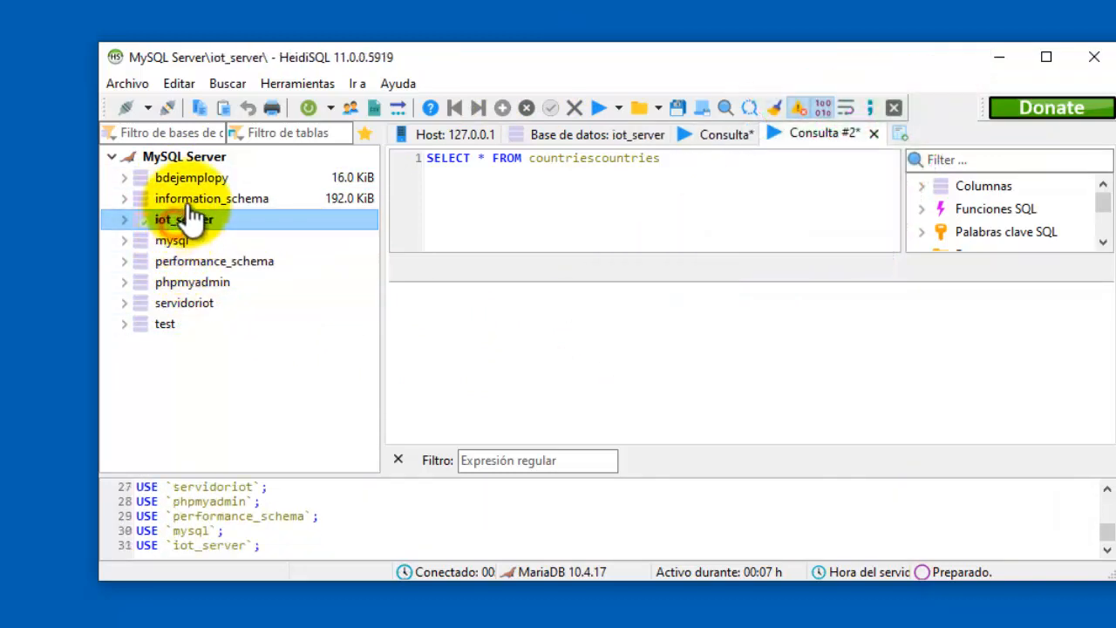
click(189, 200)
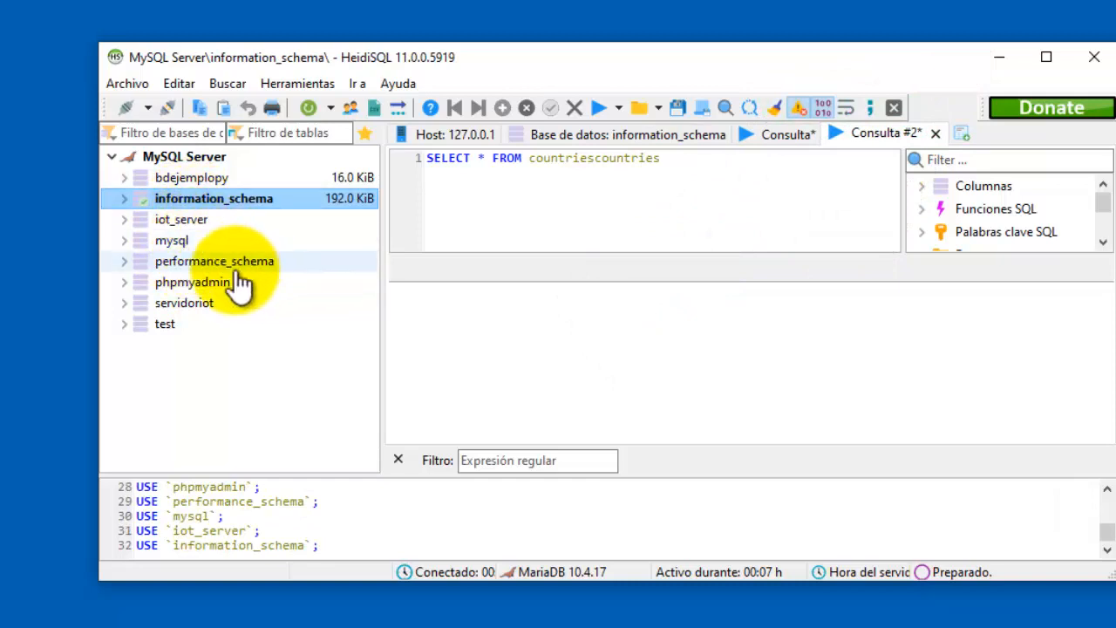
click(200, 243)
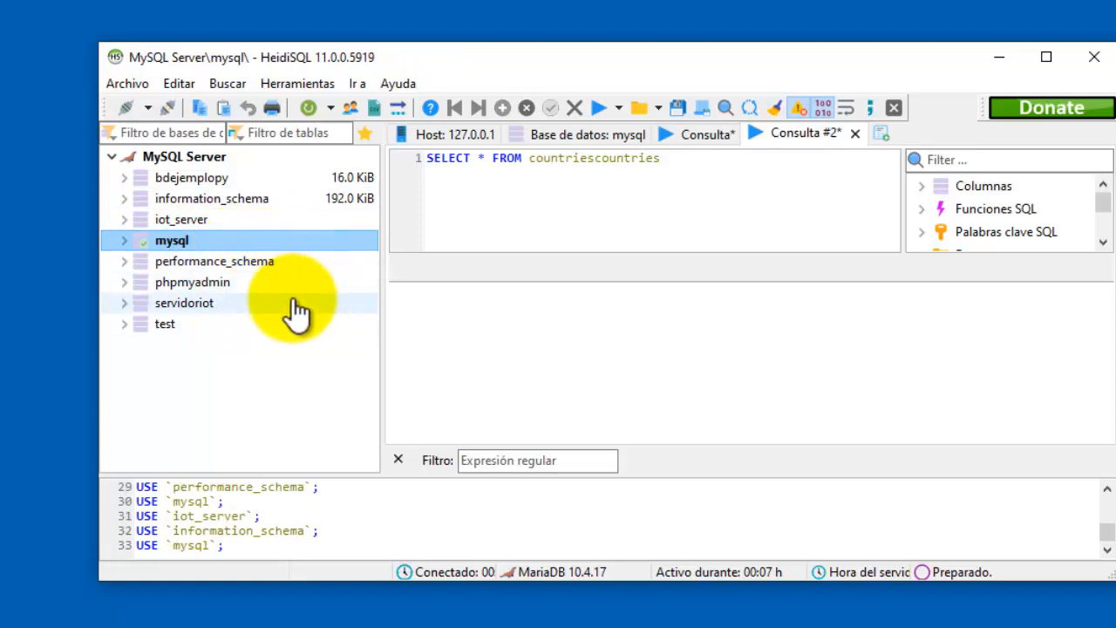
click(268, 266)
click(237, 283)
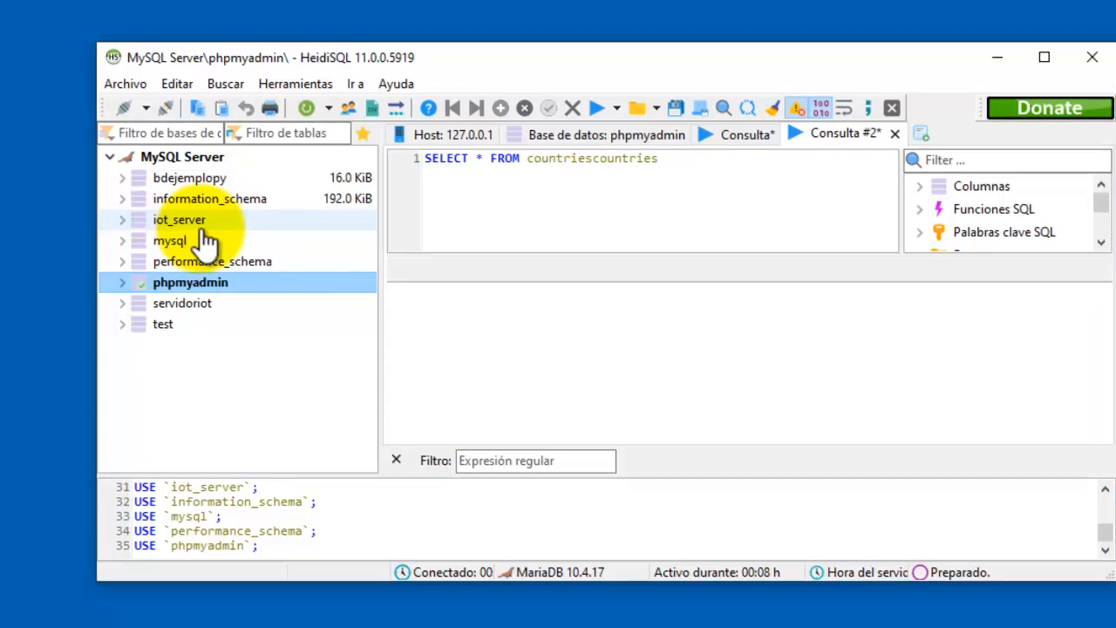
click(146, 165)
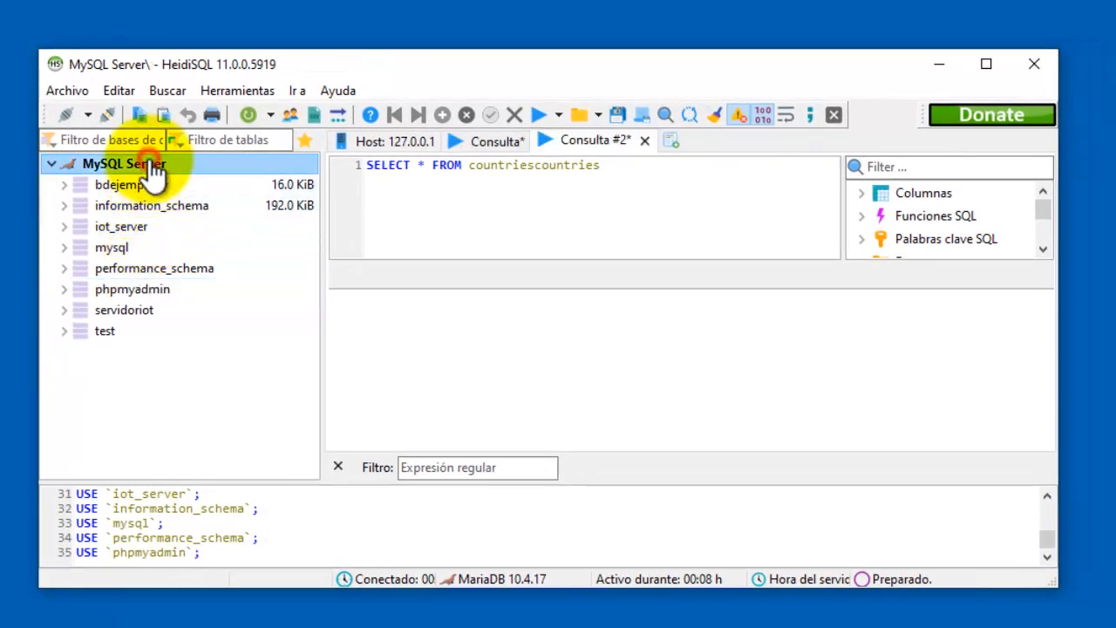
Create the database bdMeca on the MySQL server with utf8mb4_general_ci collation.
right_click(108, 164)
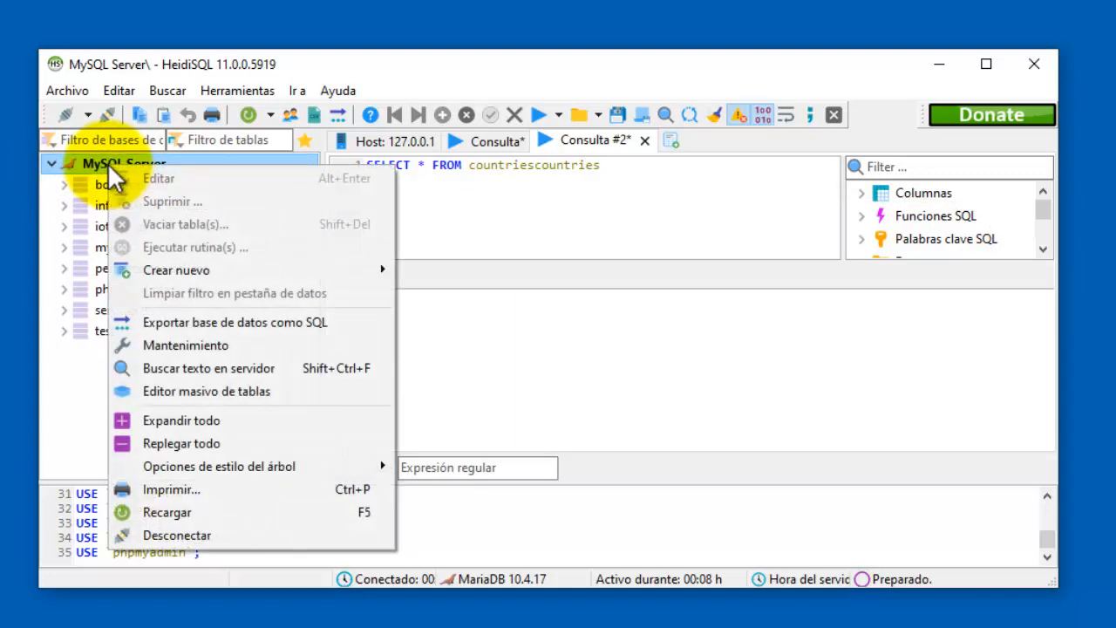
mouse_move(266, 272)
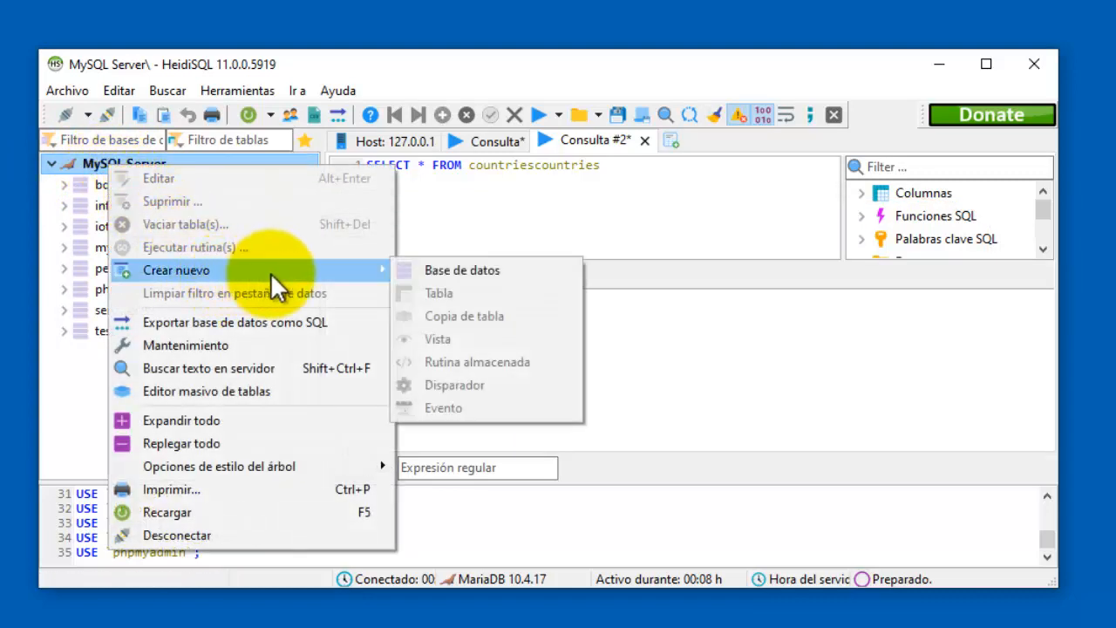
click(430, 268)
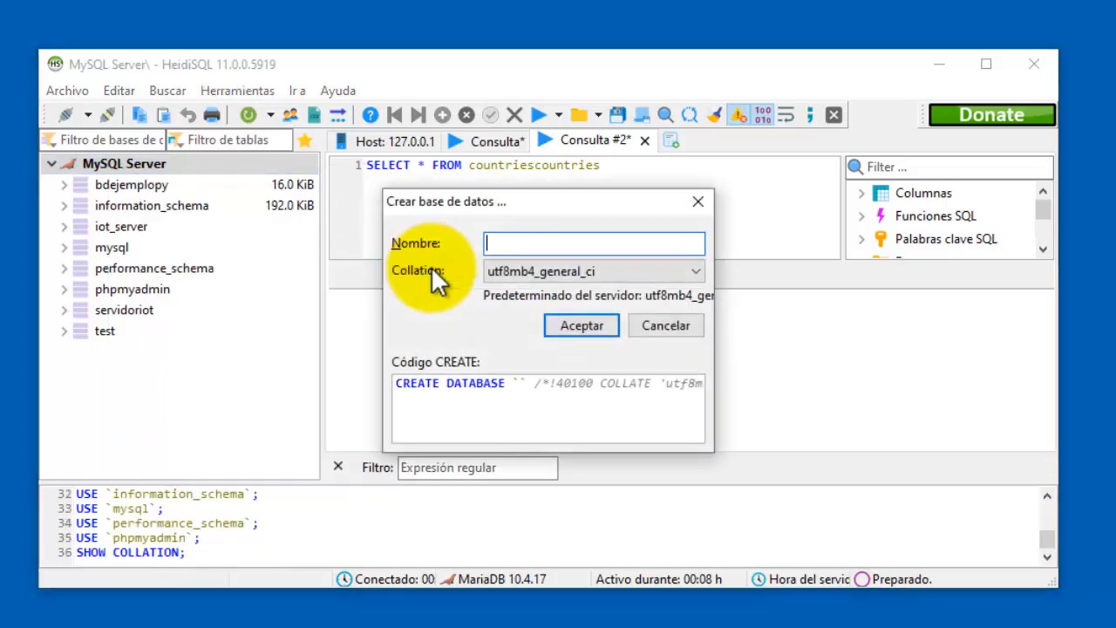
click(546, 243)
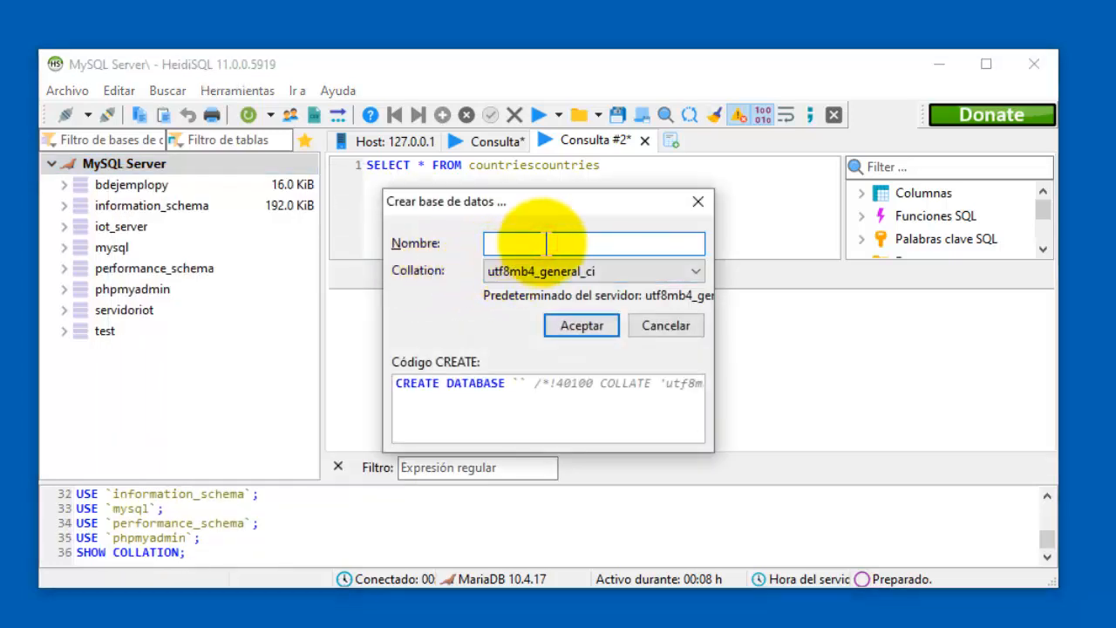
text(b)
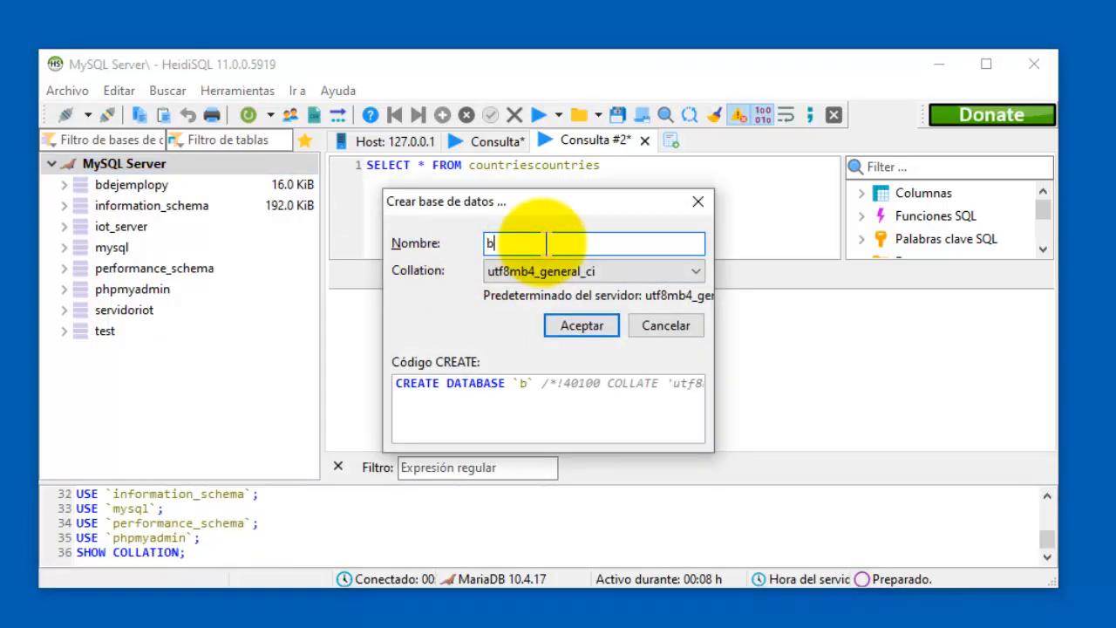
text(d)
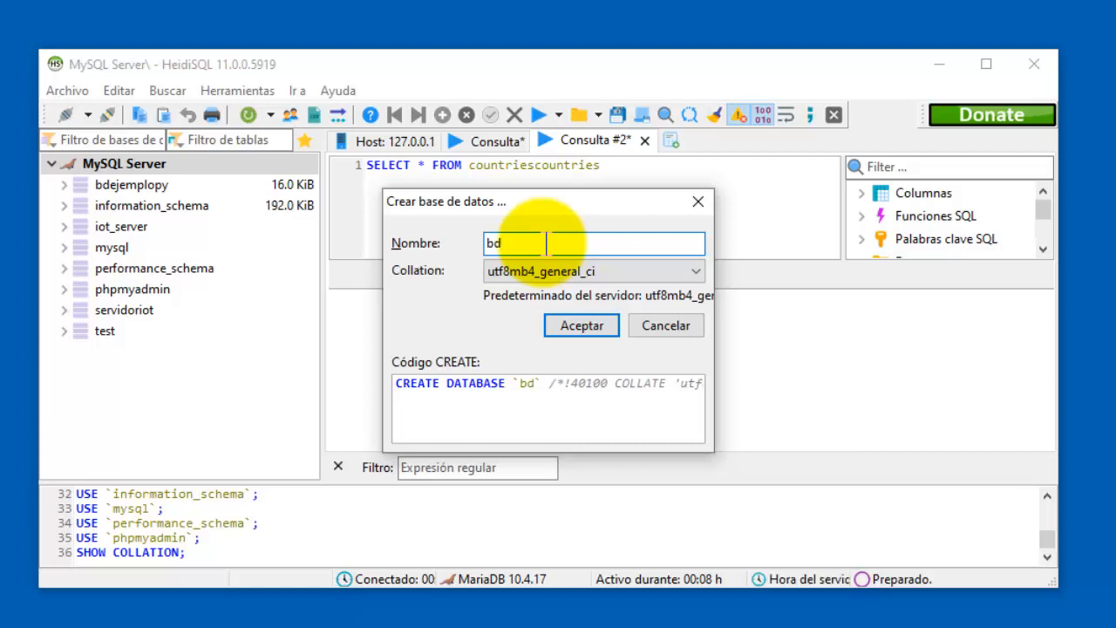
text(Meca)
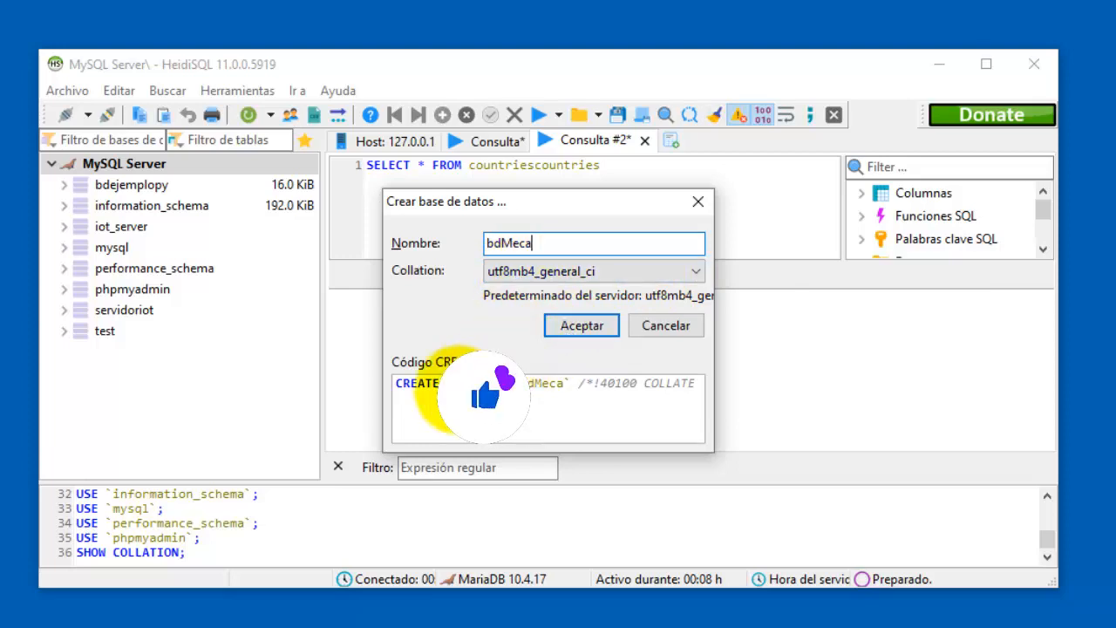
drag(398, 384, 586, 383)
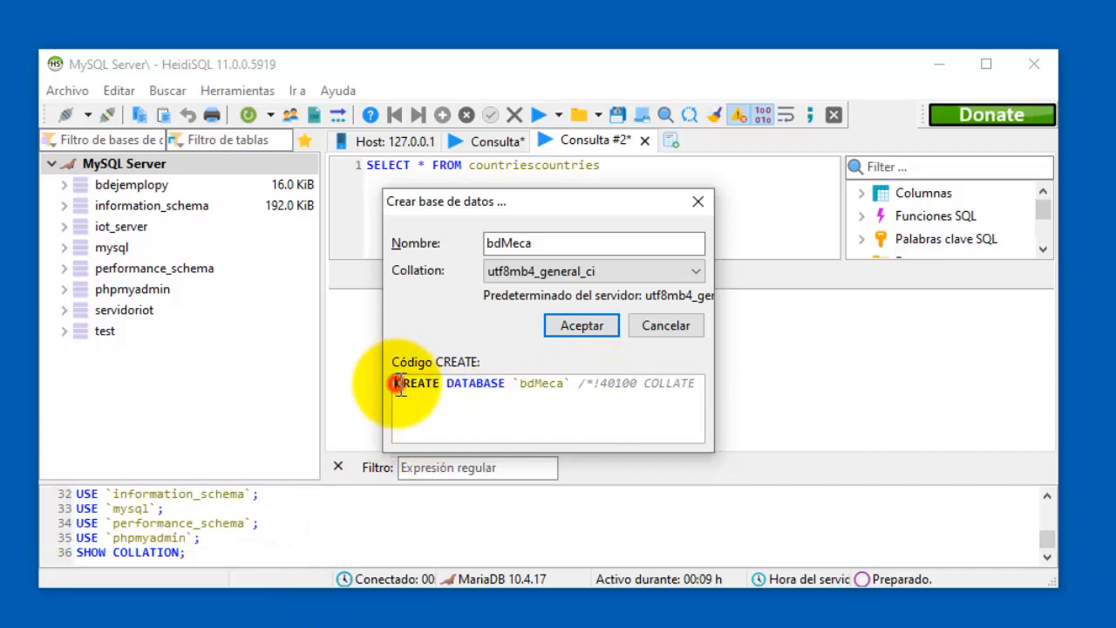
drag(397, 384, 565, 392)
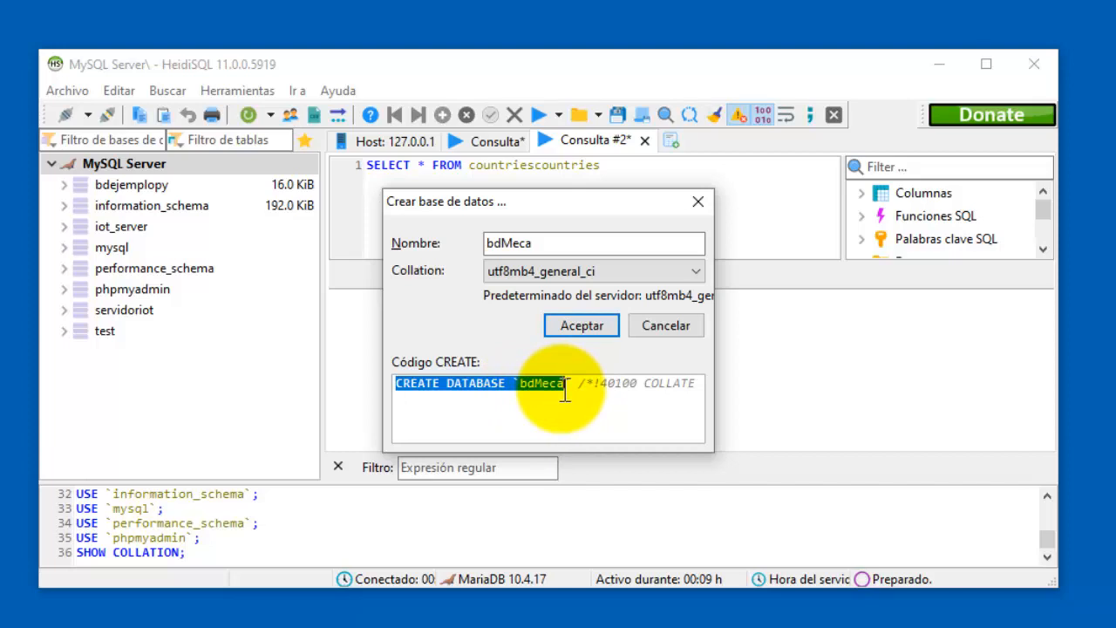
click(598, 325)
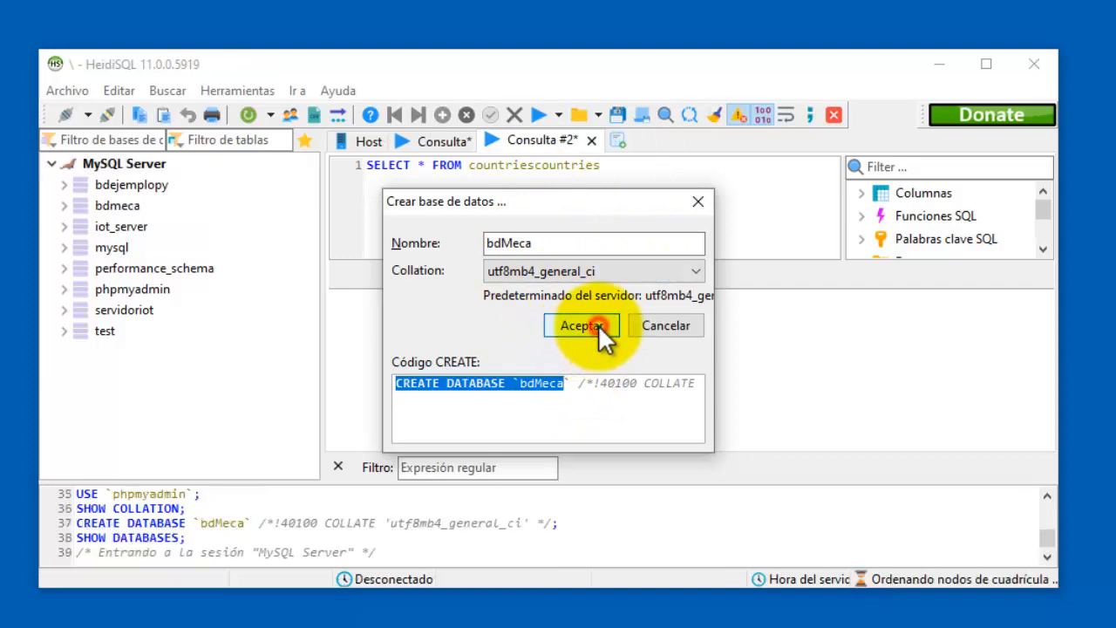
Select bdmeca, view its Crear nuevo options, visit bdejemploy and mysql, then return to bdmeca.
click(124, 210)
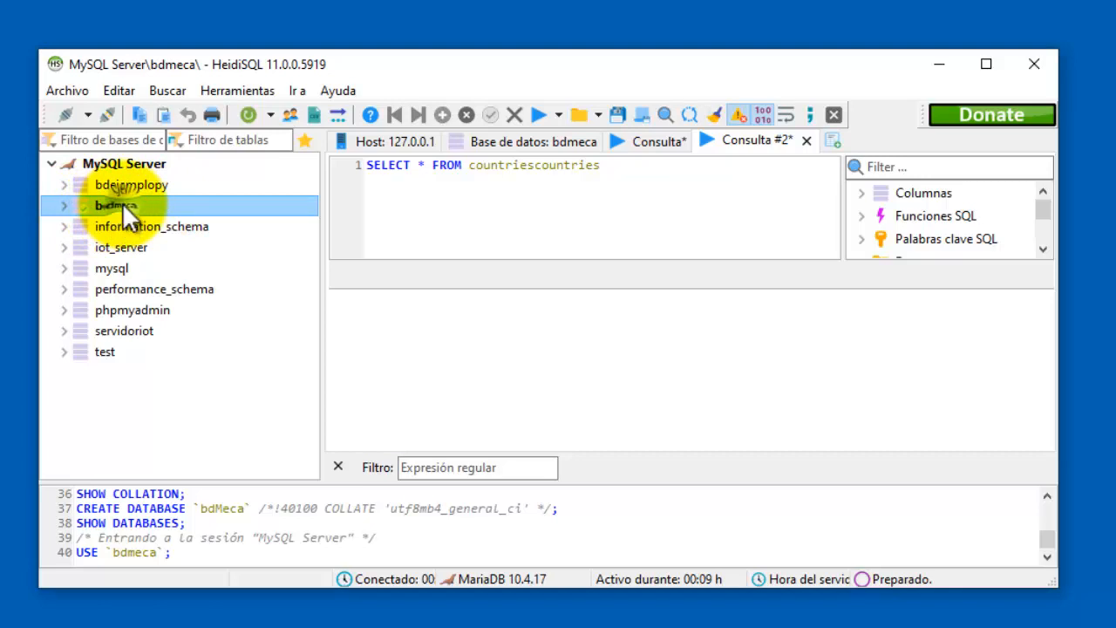
right_click(122, 204)
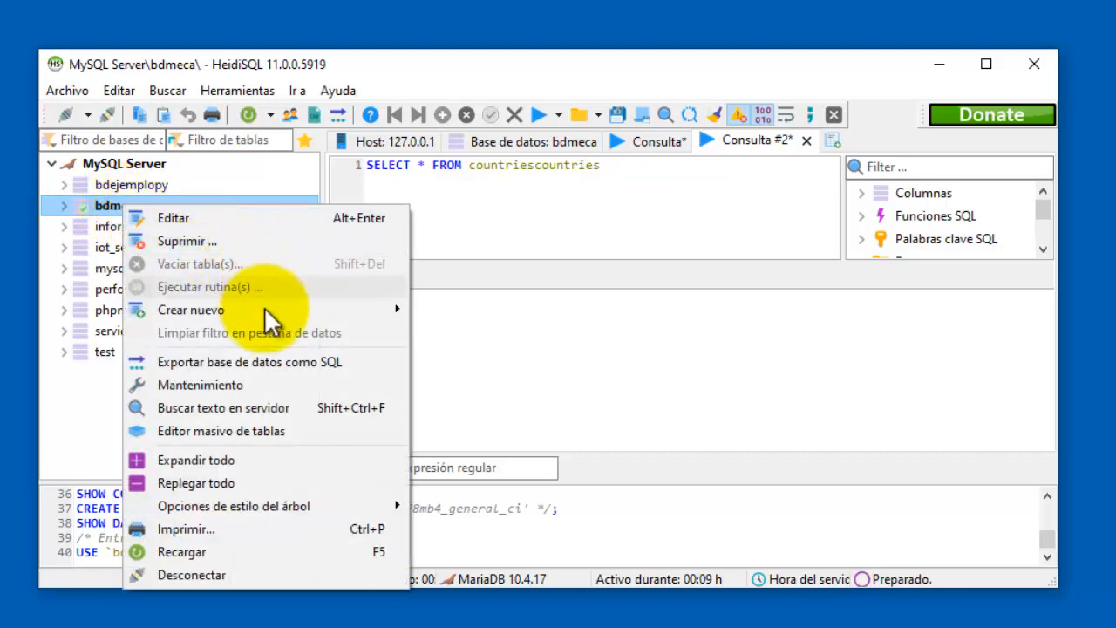
mouse_move(265, 310)
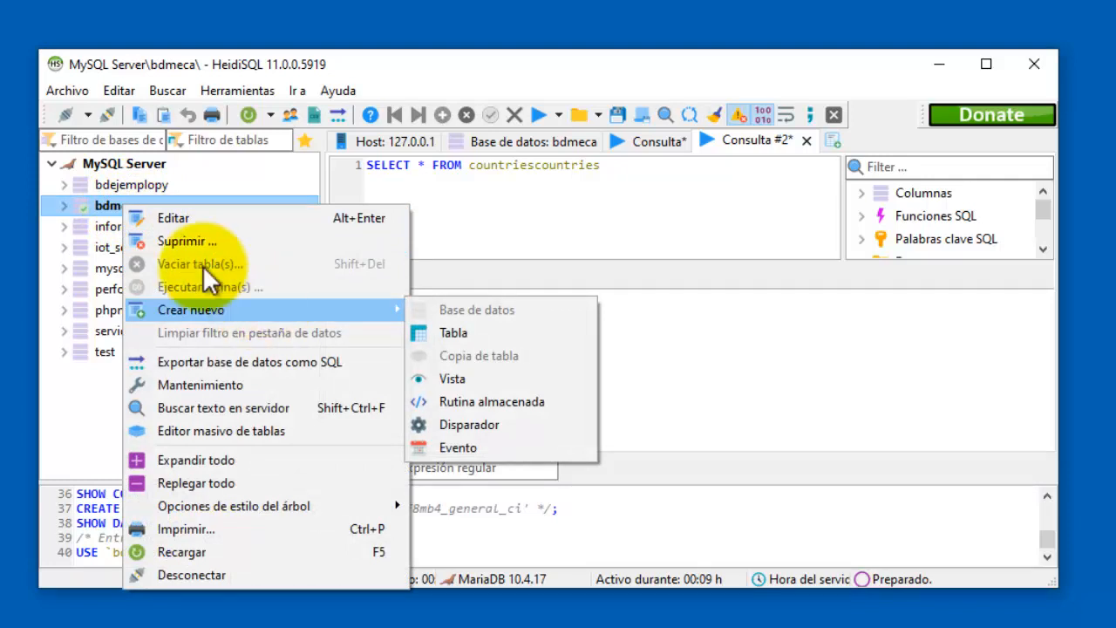
click(76, 203)
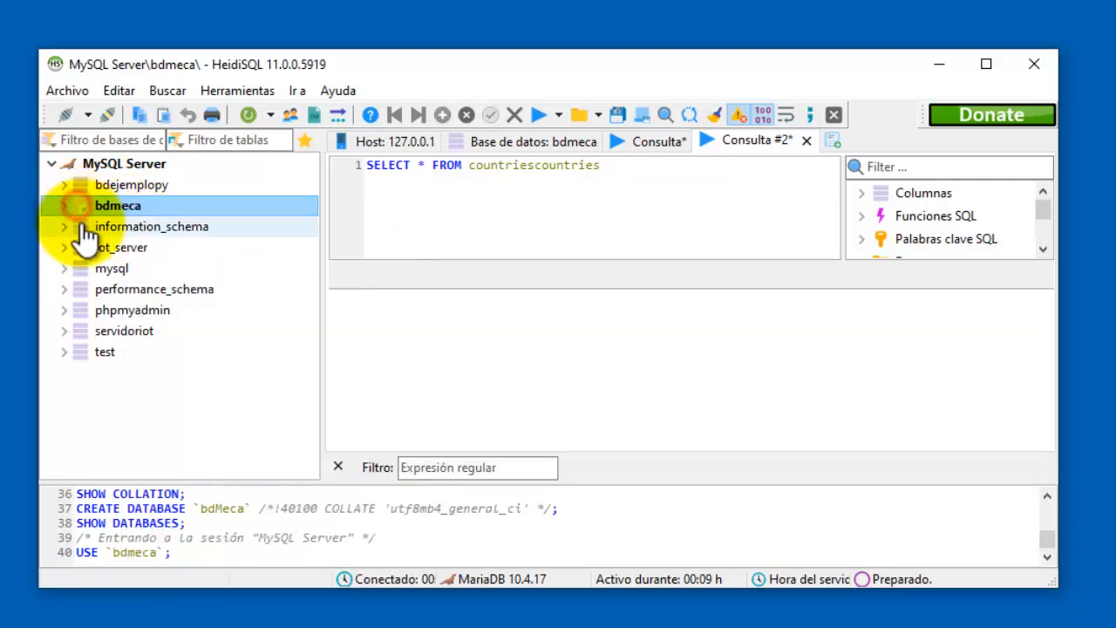
click(139, 184)
click(122, 270)
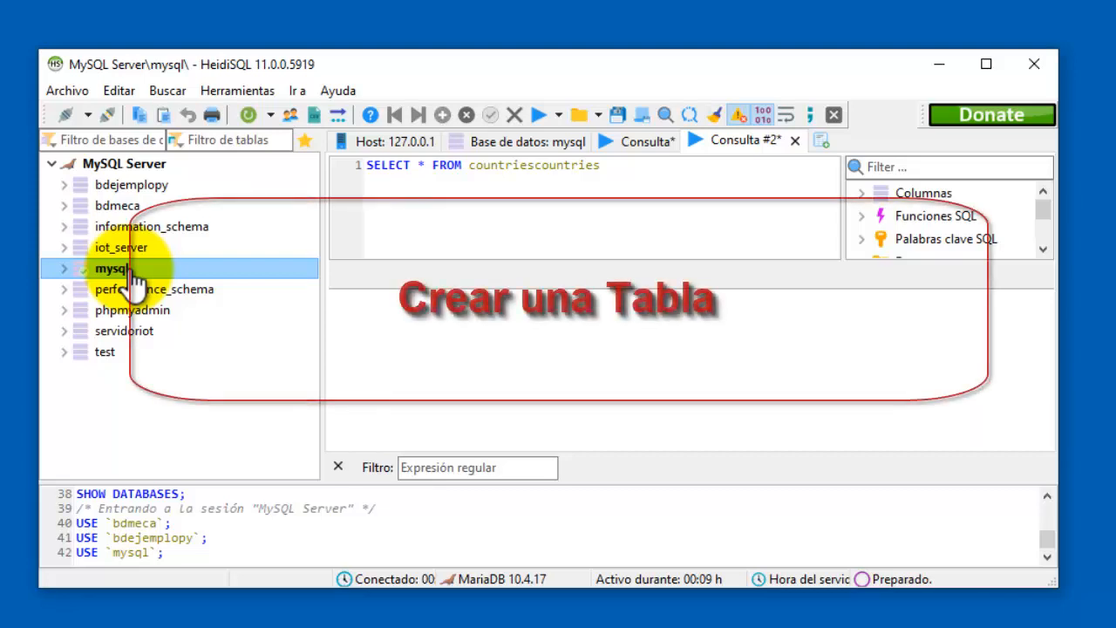
click(144, 207)
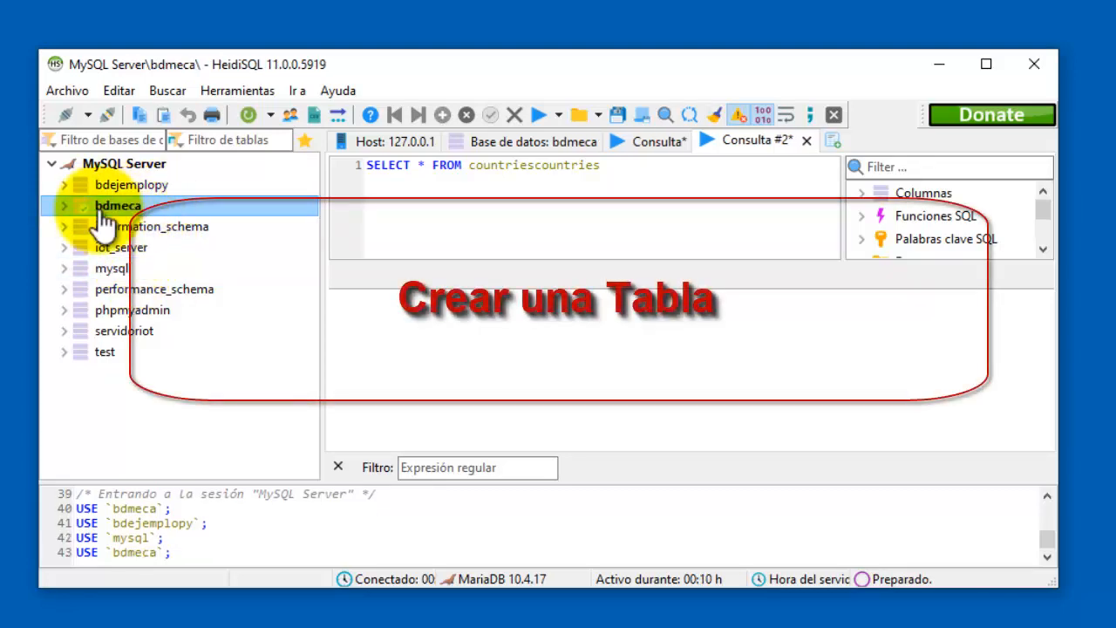
Start a new table in bdmeca and name it Contactos.
right_click(122, 209)
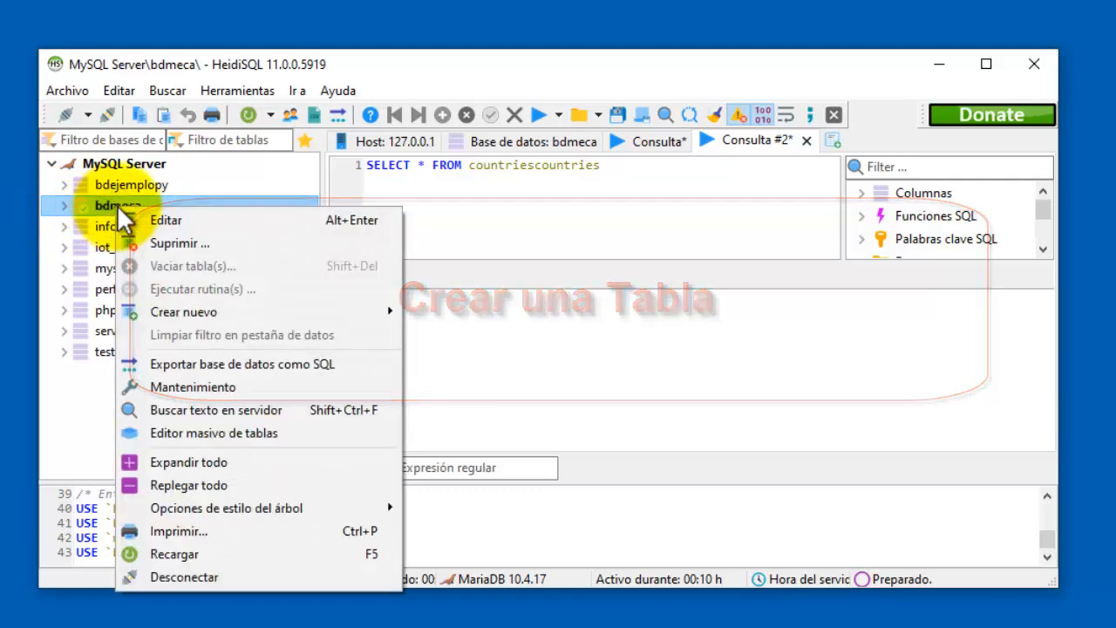
mouse_move(305, 312)
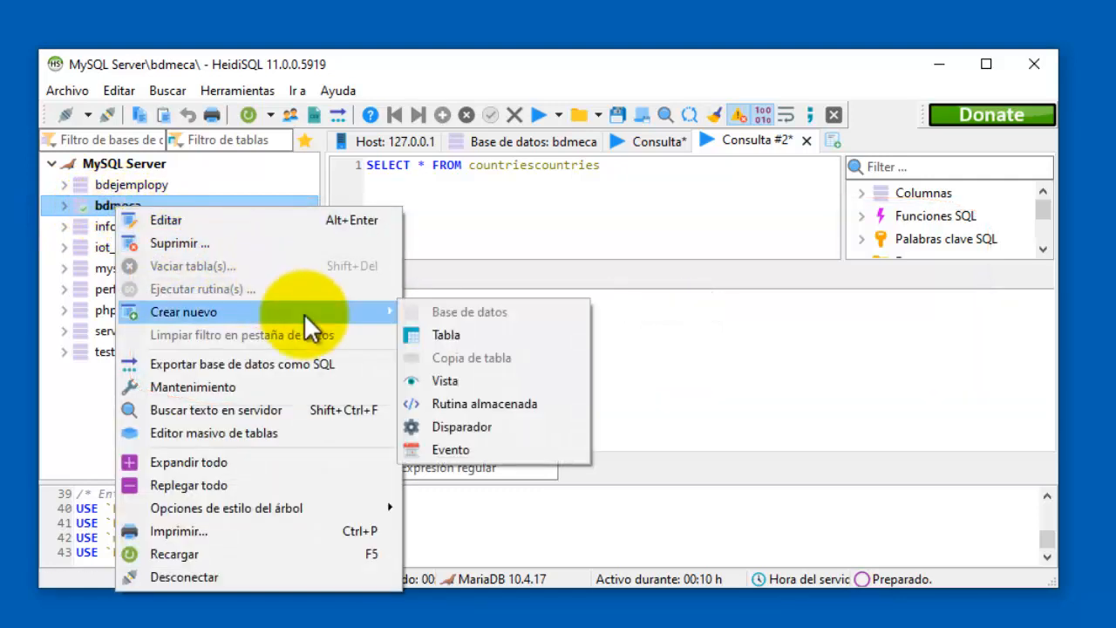
click(456, 335)
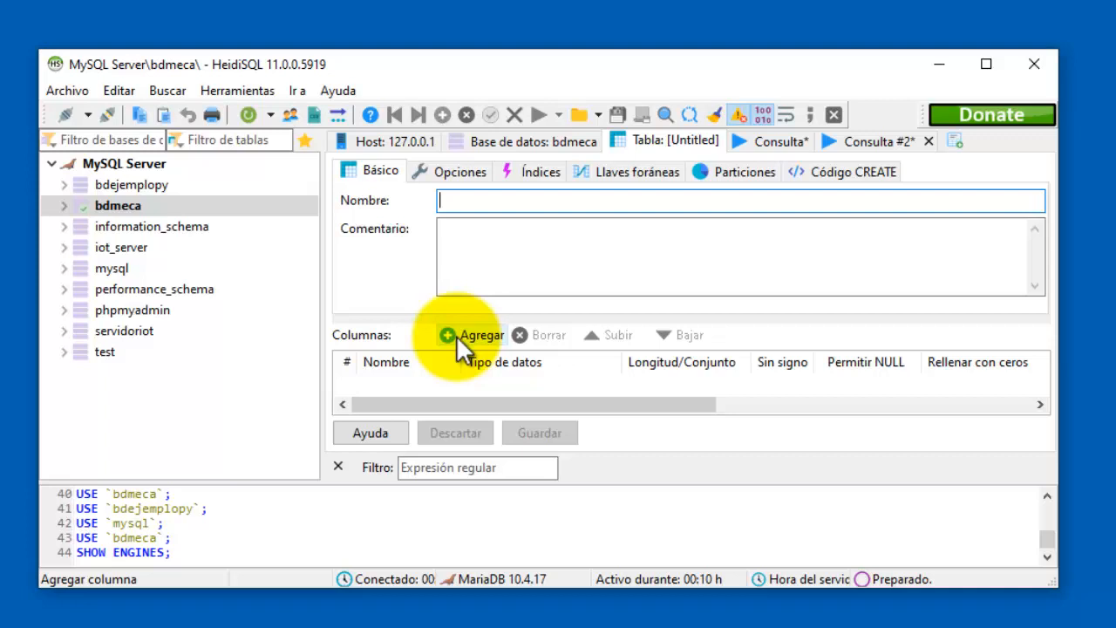
text(Conta)
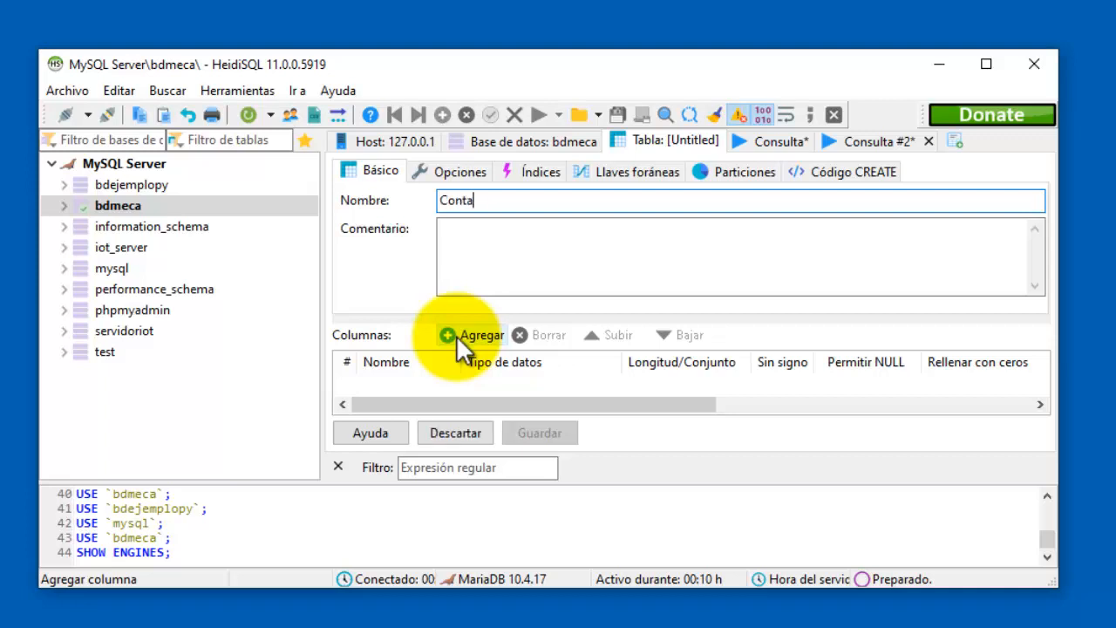
text(ctos)
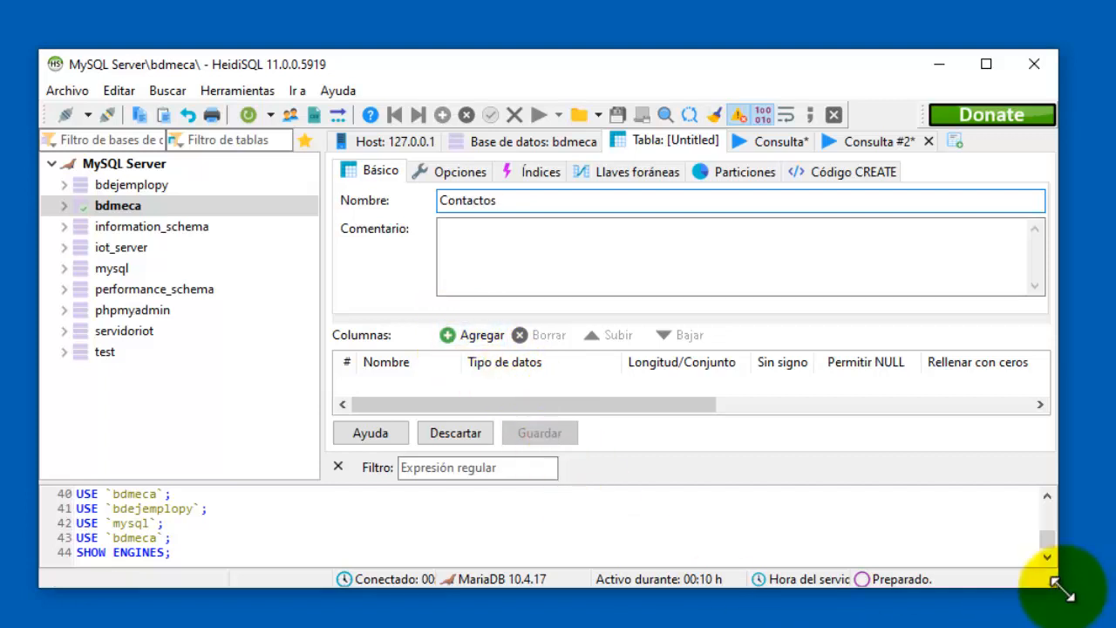
Enlarge and reposition the HeidiSQL window, then select the table name Contactos.
drag(1062, 589, 1107, 620)
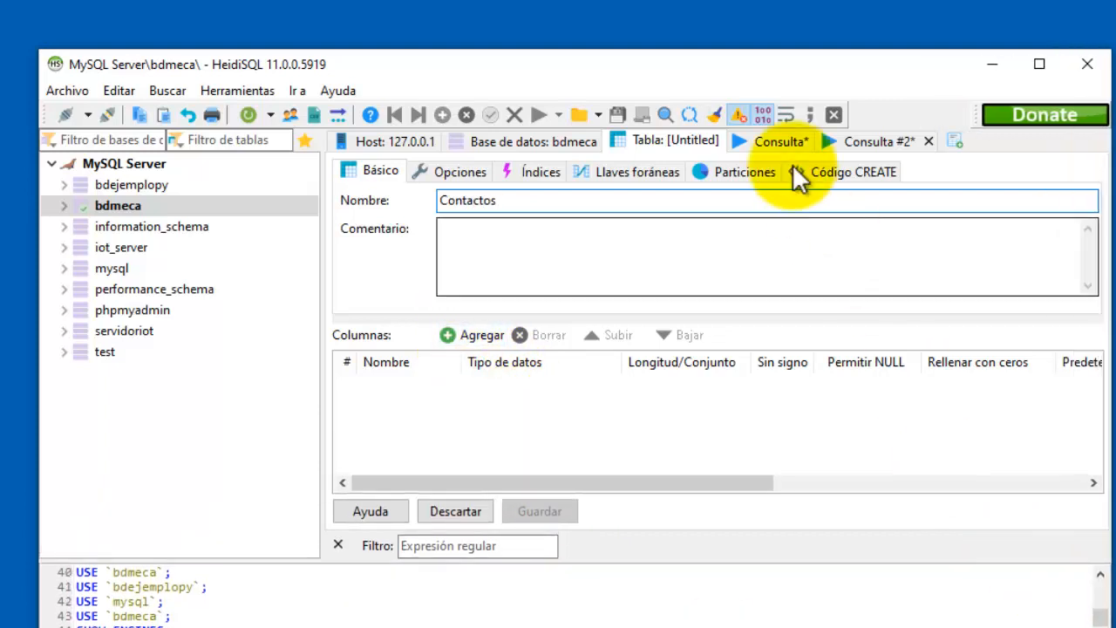
drag(763, 75, 747, 15)
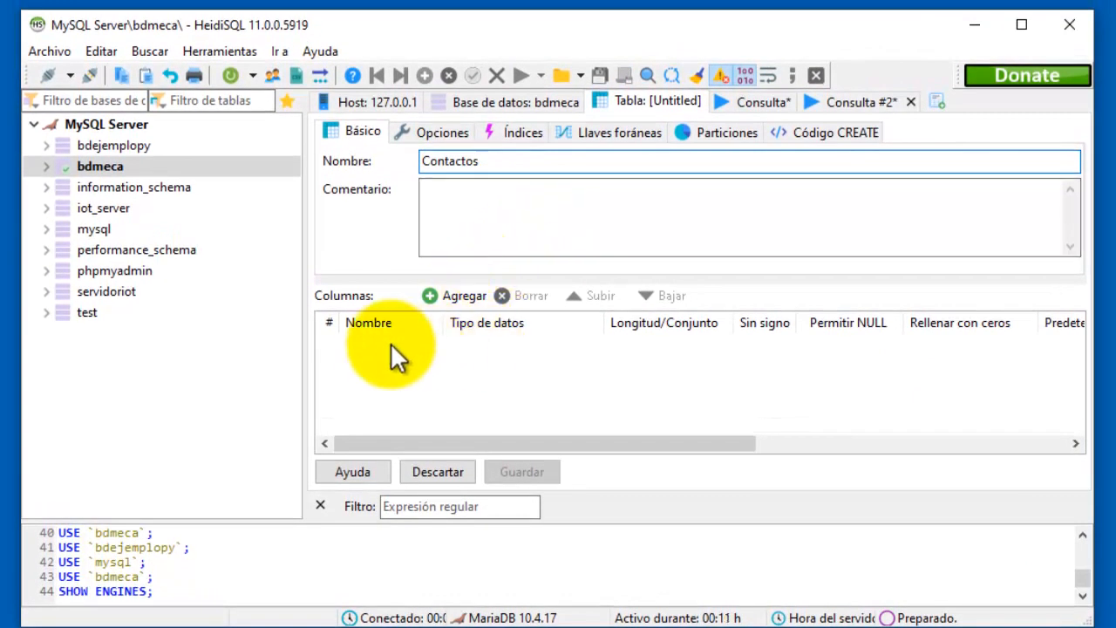
double_click(471, 165)
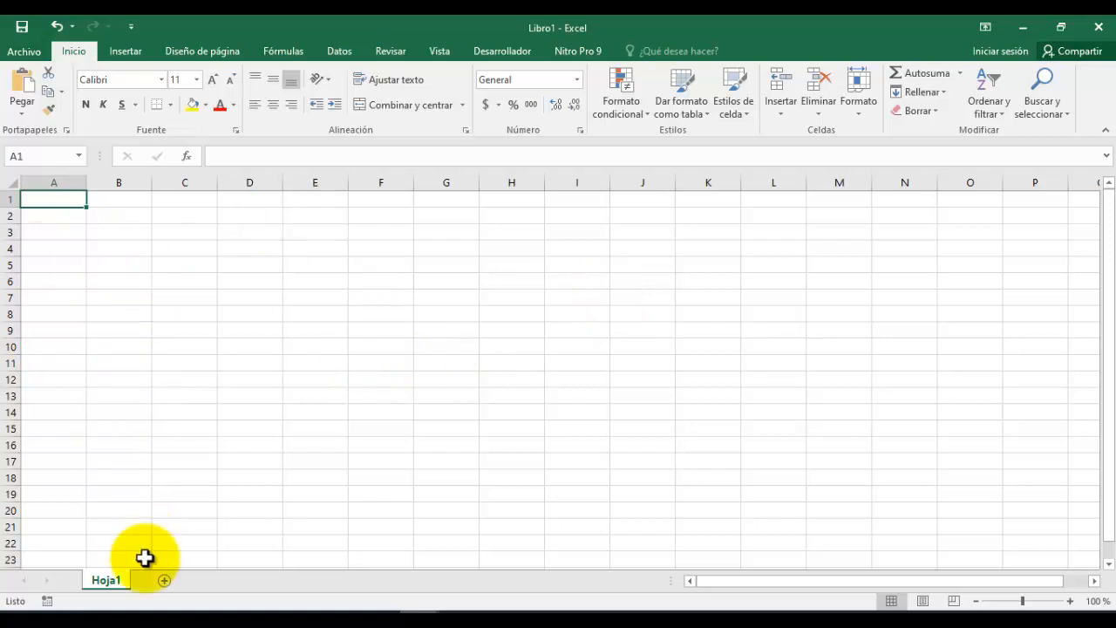
Rename the sheet Hoja1 to Contactos.
double_click(109, 579)
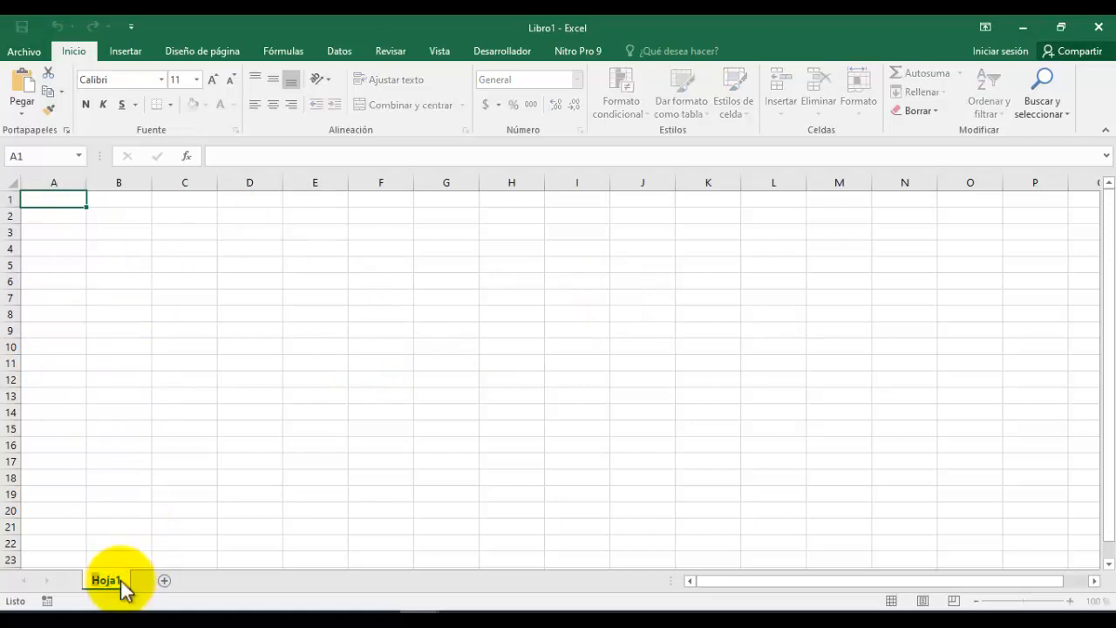
text(dontactos)
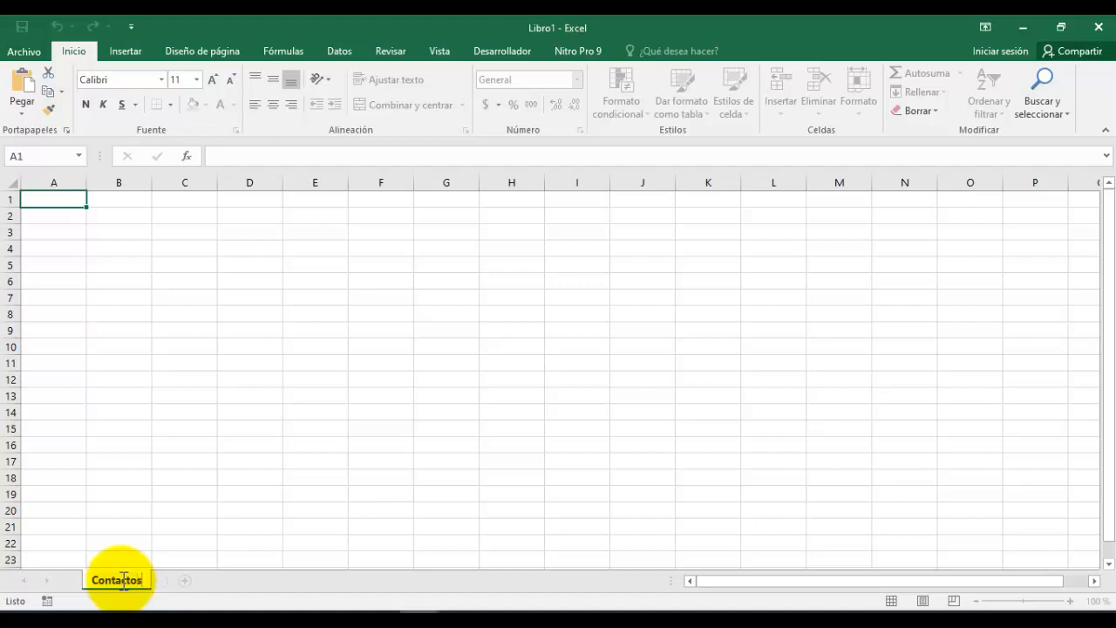
key(Return)
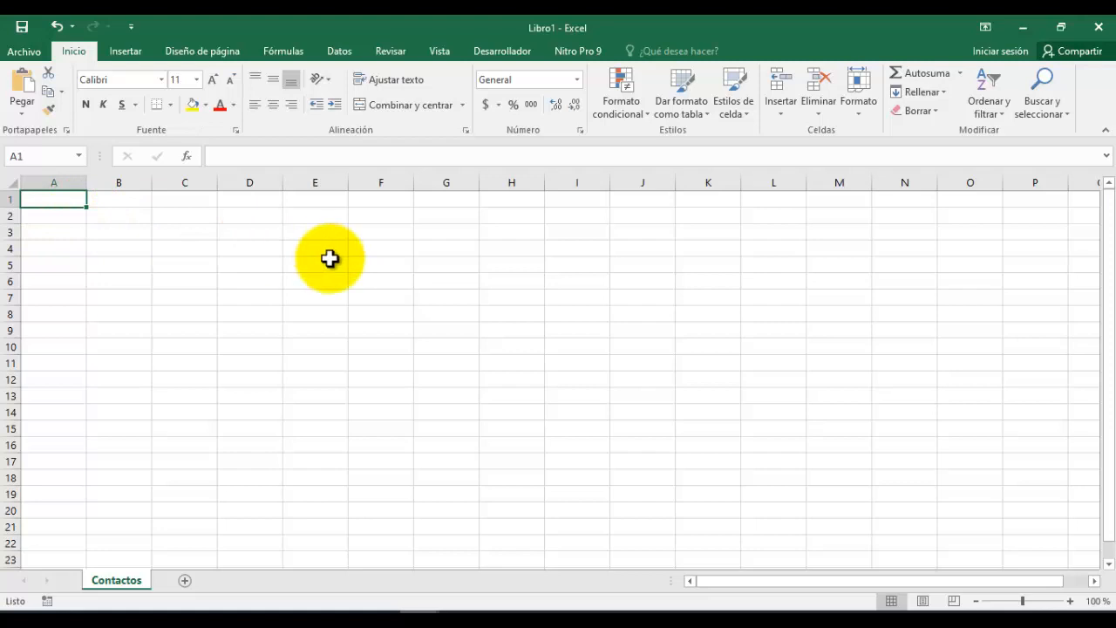
Enter the headers Nombre, Tel, Mail and Dirección across A1:D1.
text(Nombre)
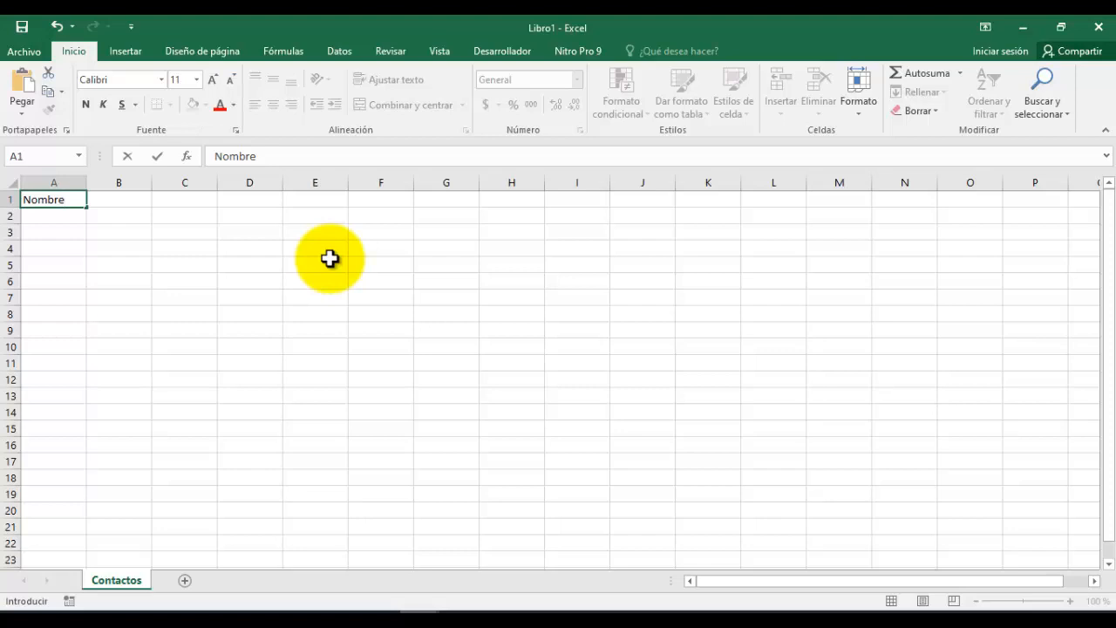
key(Tab)
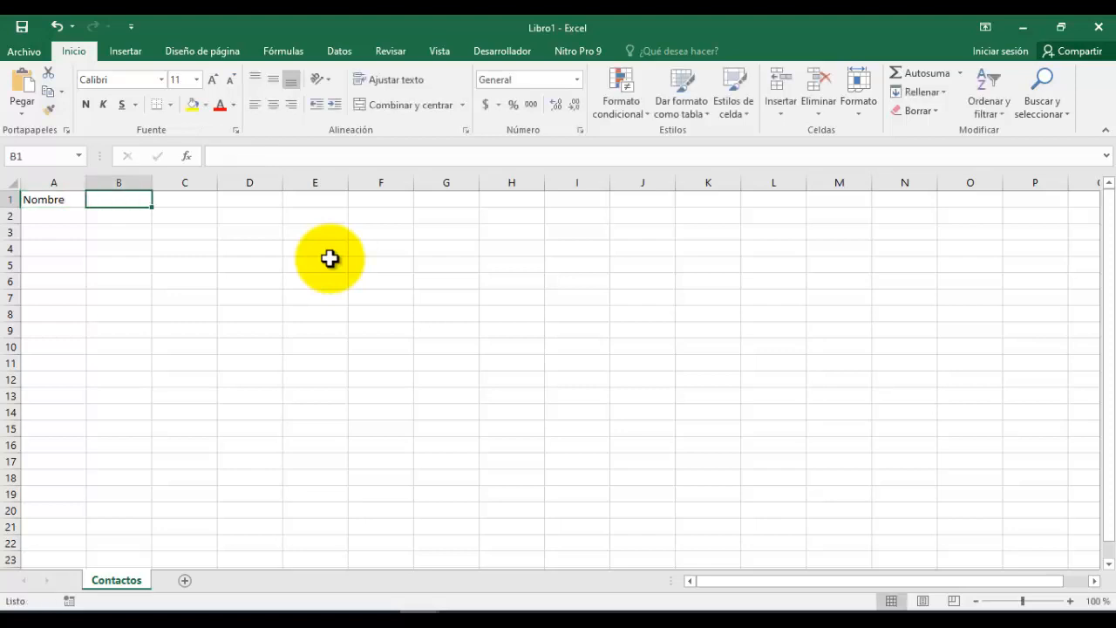
text(Tel)
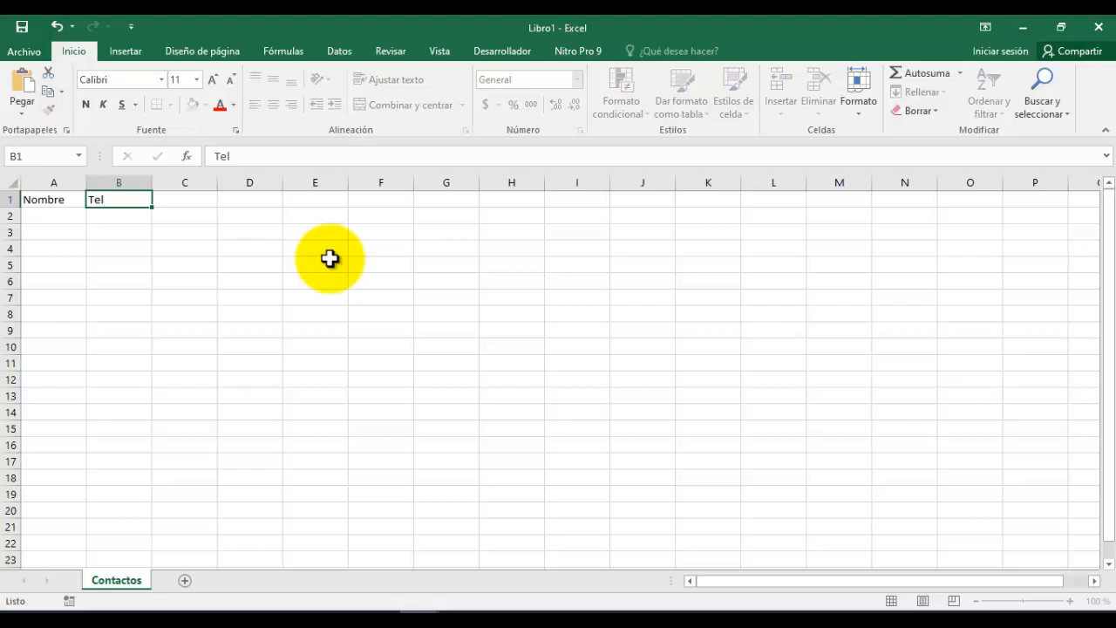
key(Tab)
text(M)
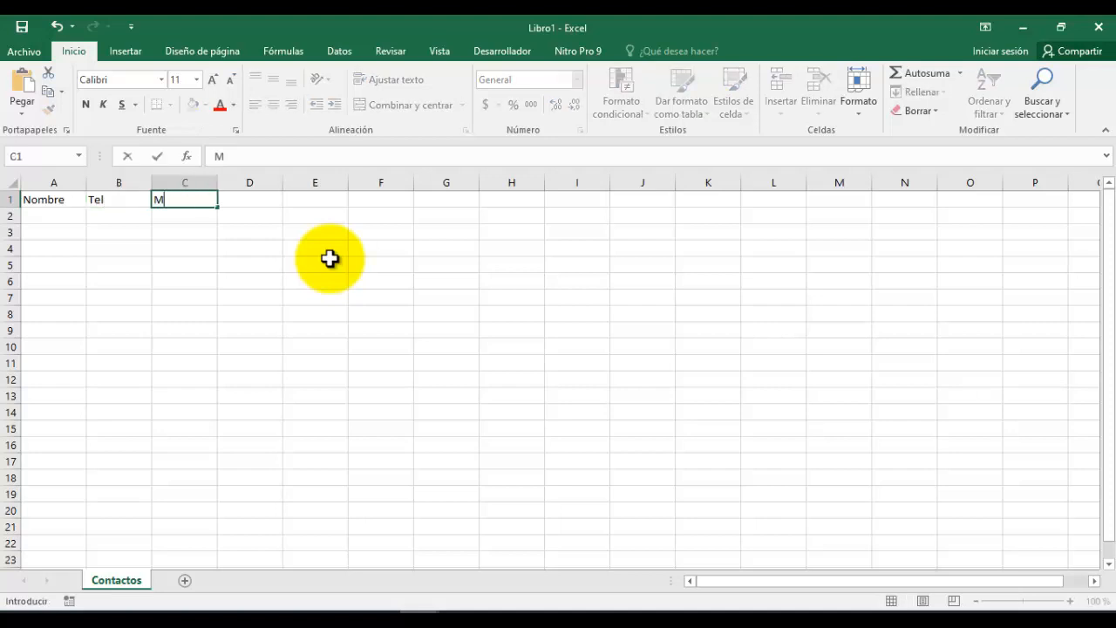
text(ail)
key(Tab)
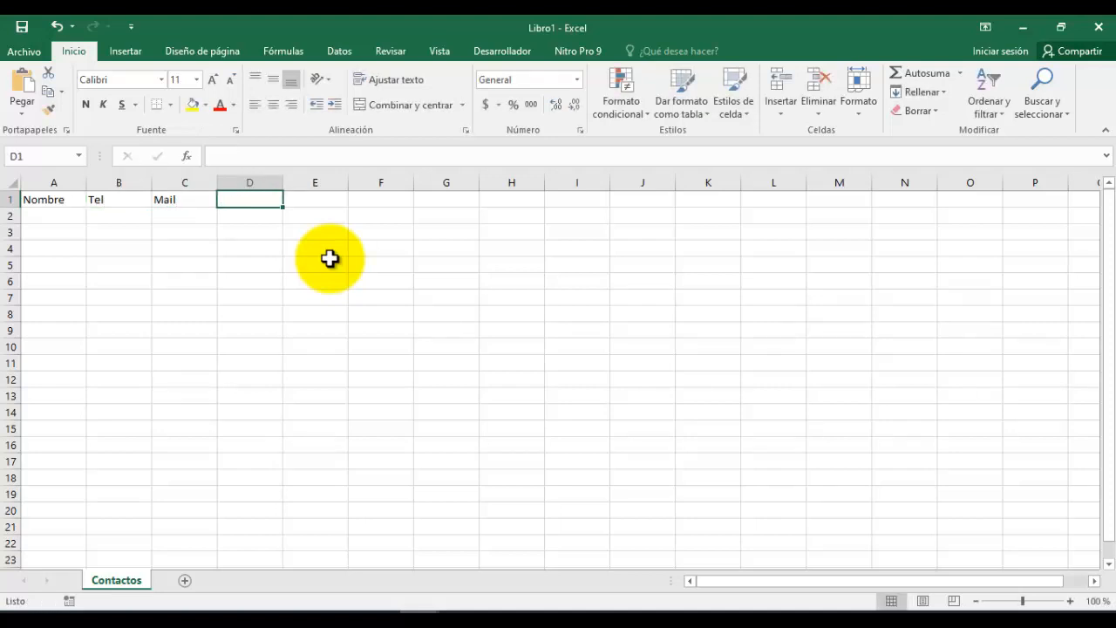
text(D)
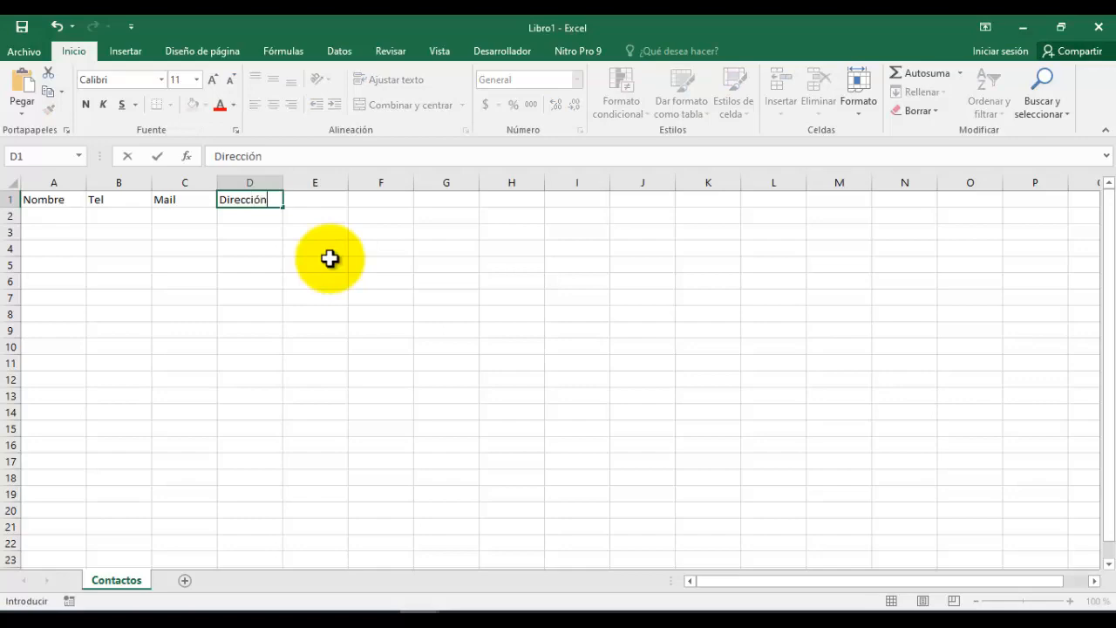
text(irección)
key(Return)
Fill the header row yellow and centre the header titles.
key(Up)
key(Left)
key(Left)
key(Left)
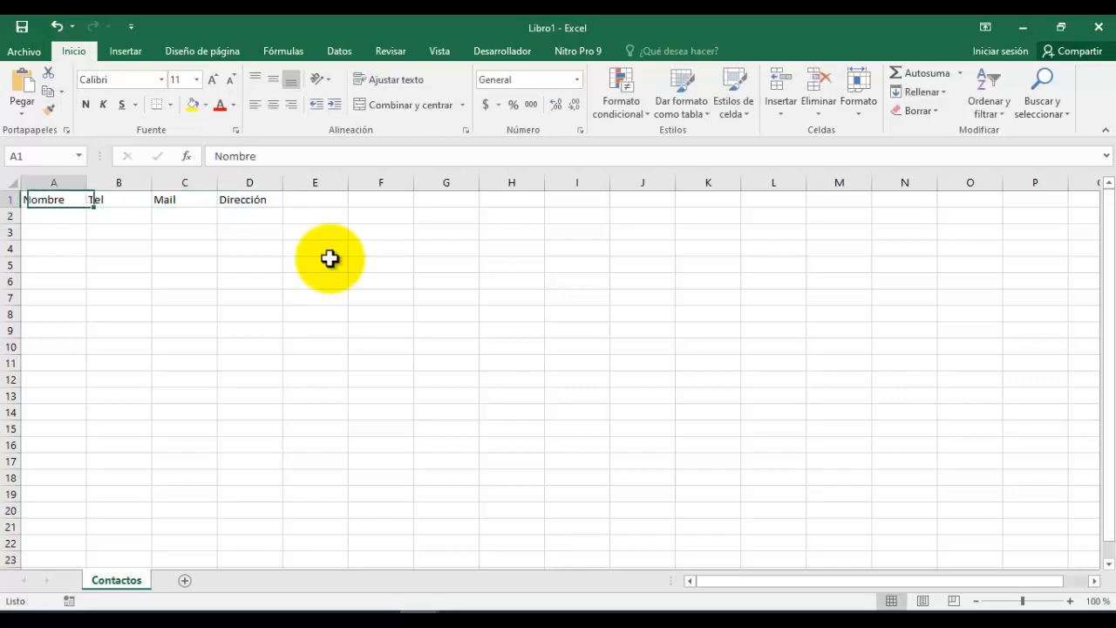
key(shift+Right)
key(shift+Right)
key(shift+Right)
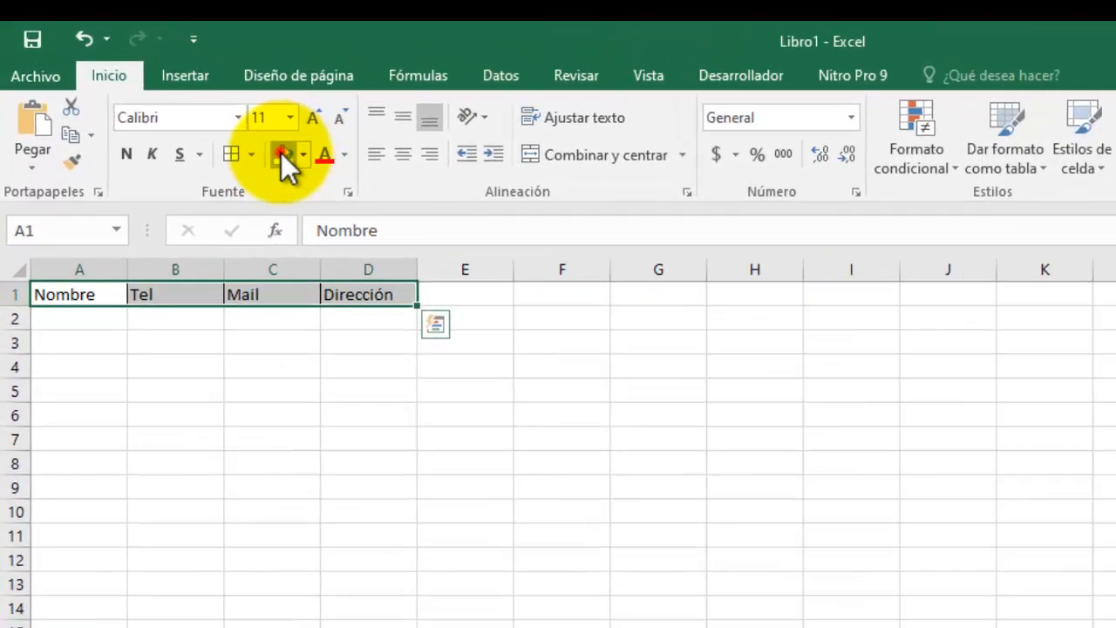
click(192, 104)
click(403, 153)
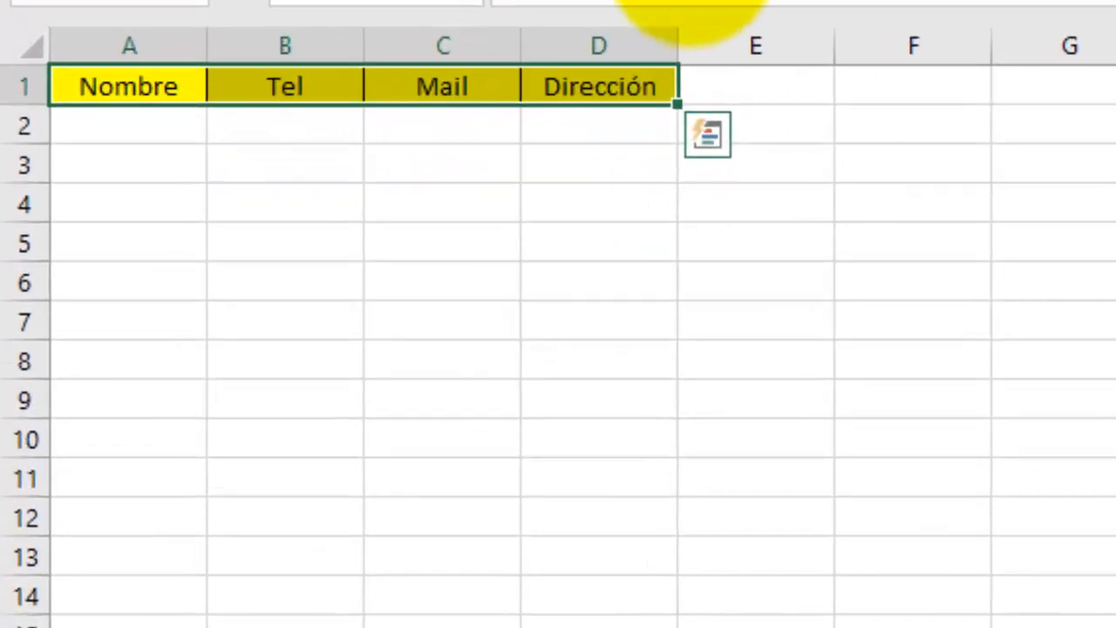
Put black borders around every cell of the data range A2:D15.
click(160, 131)
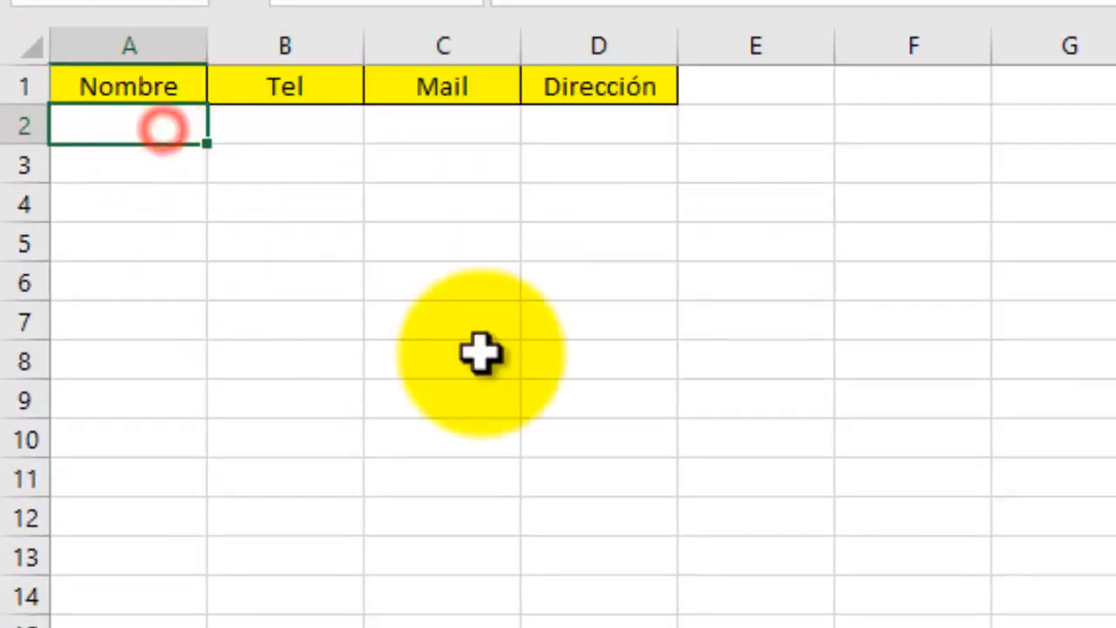
shift+click(613, 623)
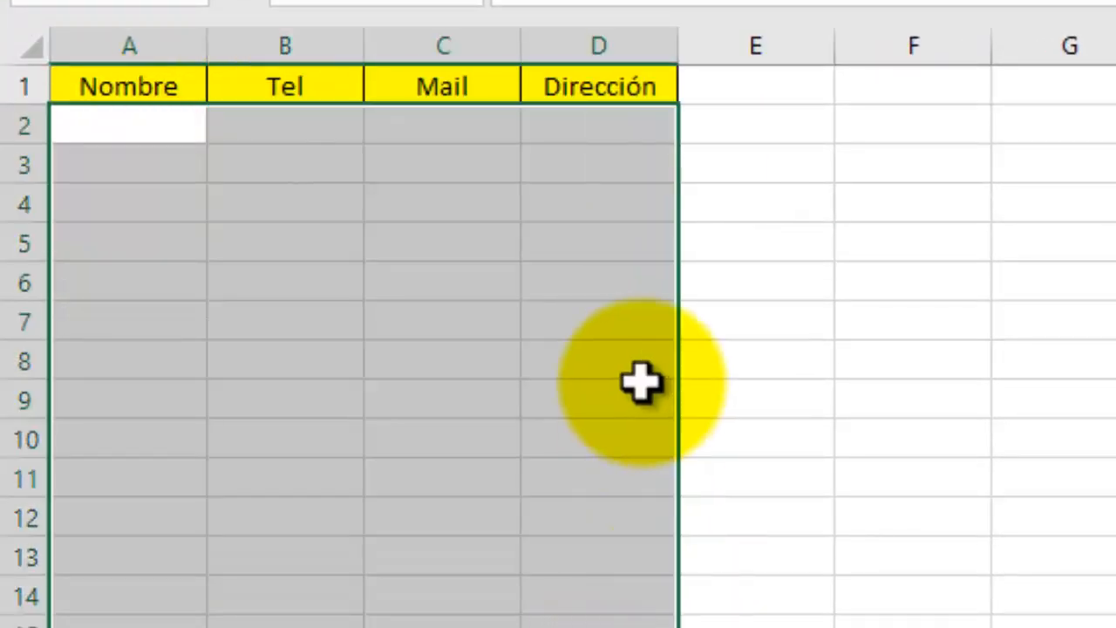
click(475, 1)
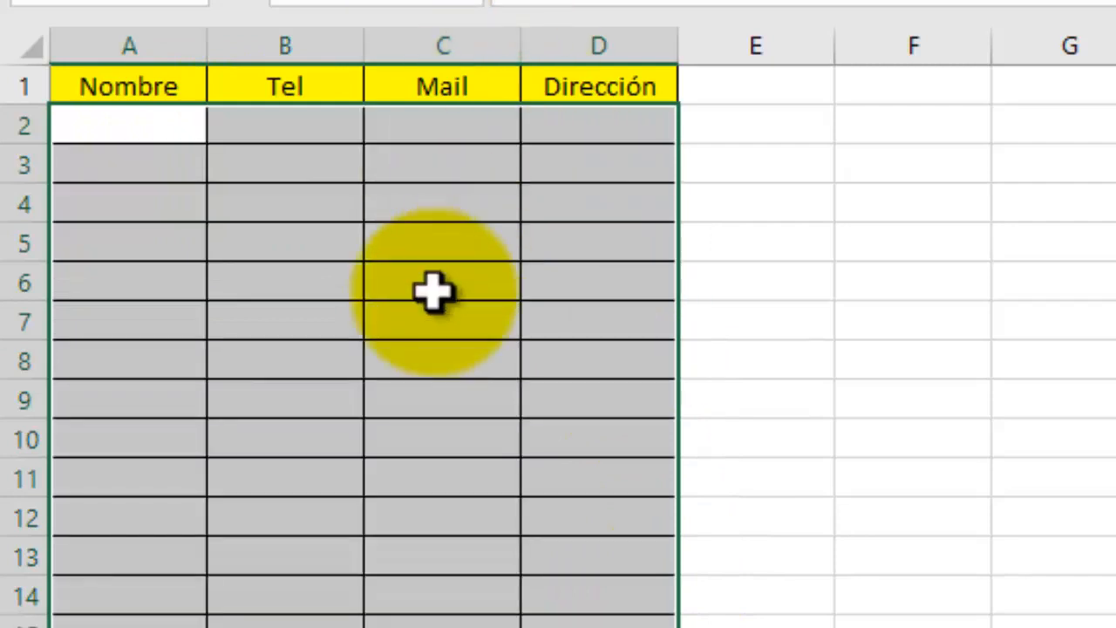
click(149, 125)
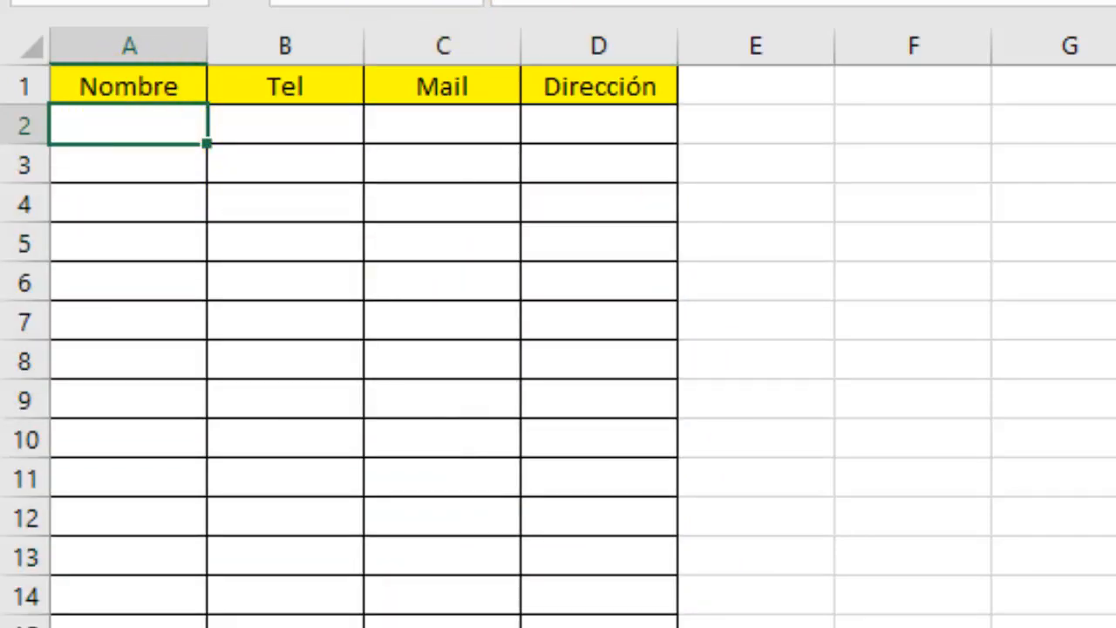
Enter the first contact's name, phone, e-mail and address in row 2.
text(Juan)
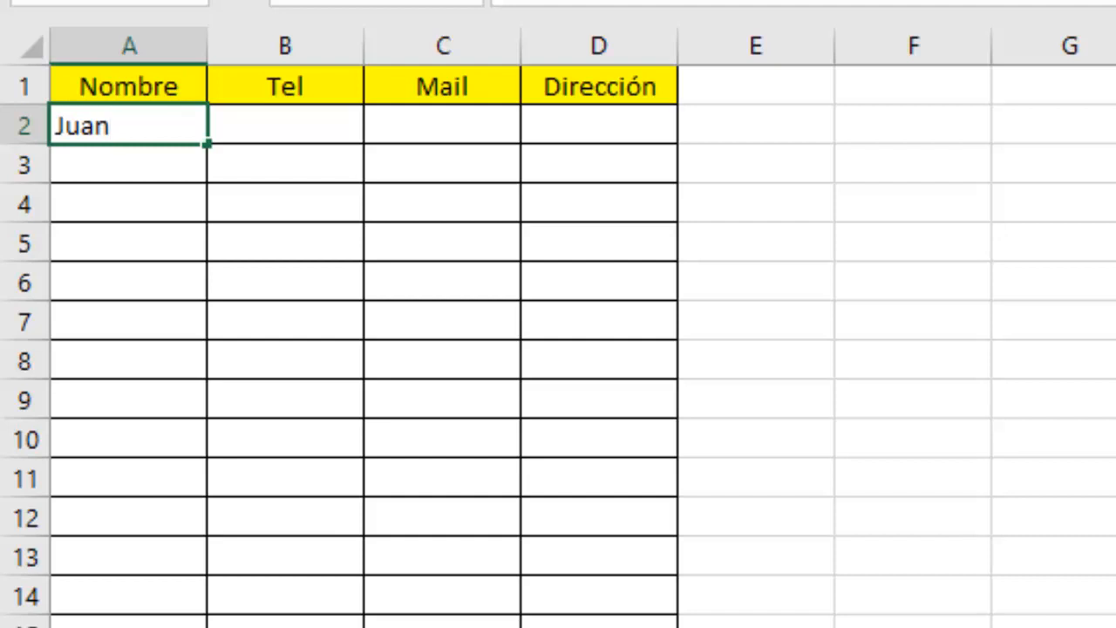
key(Tab)
text(67866)
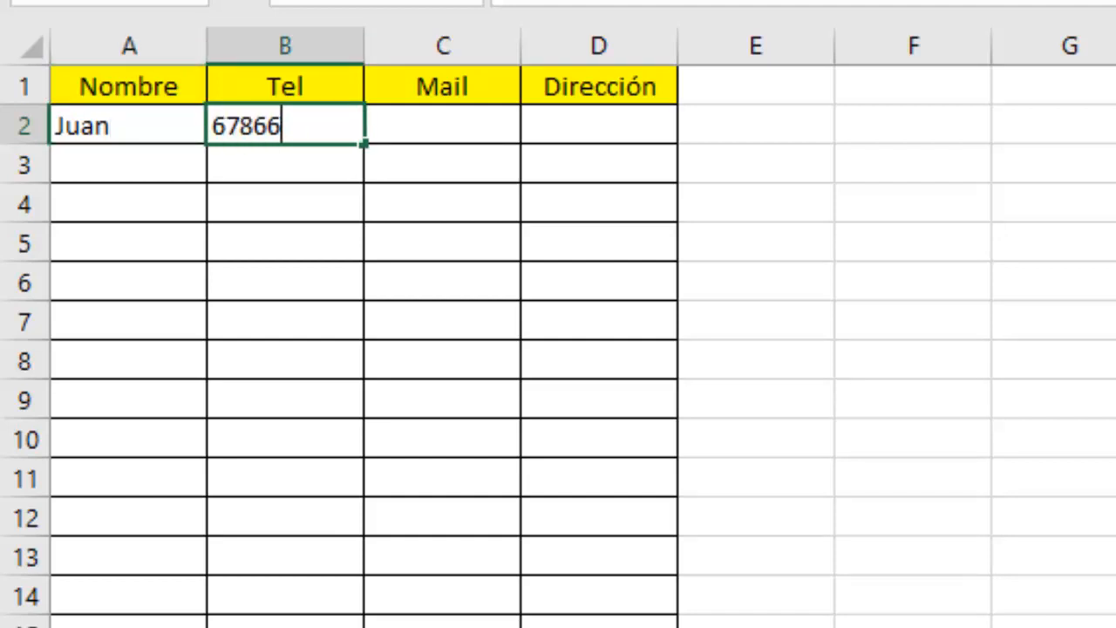
key(Tab)
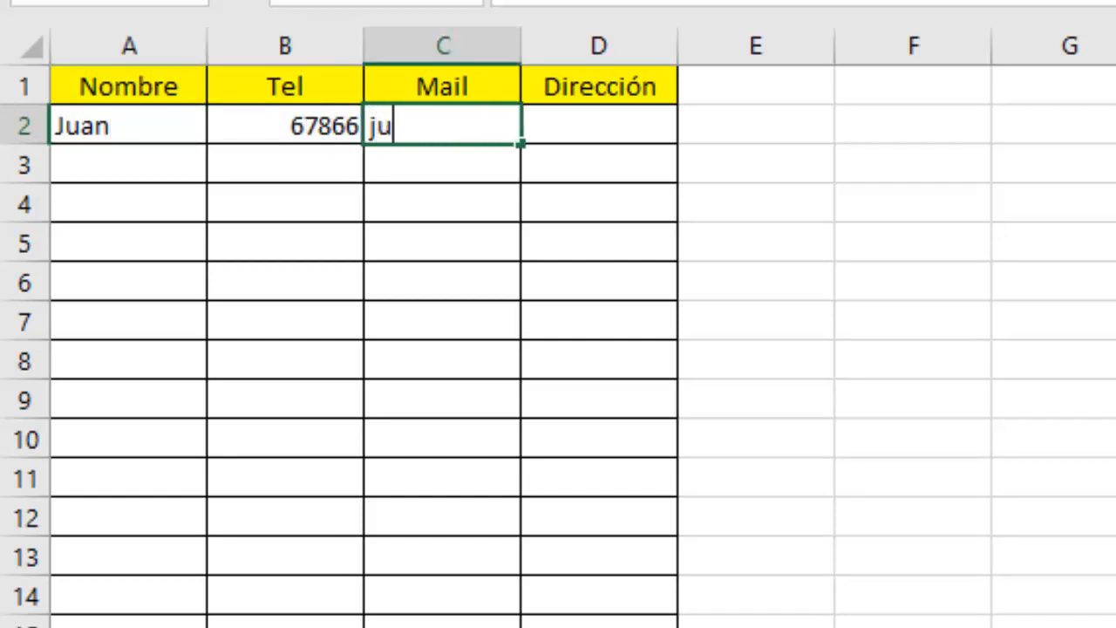
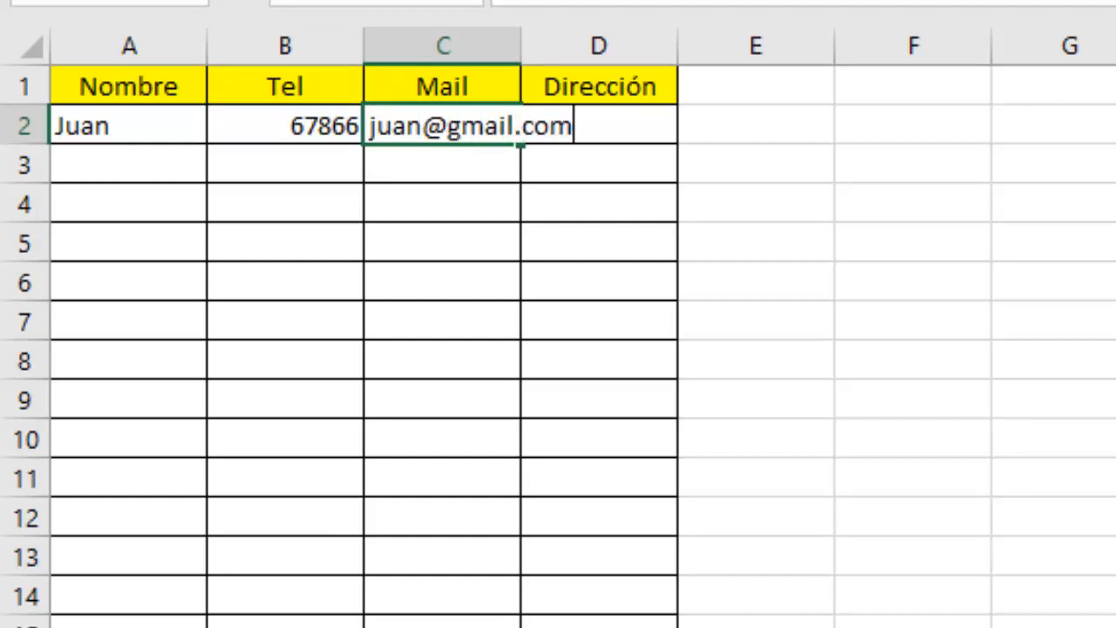
key(Tab)
text(ce)
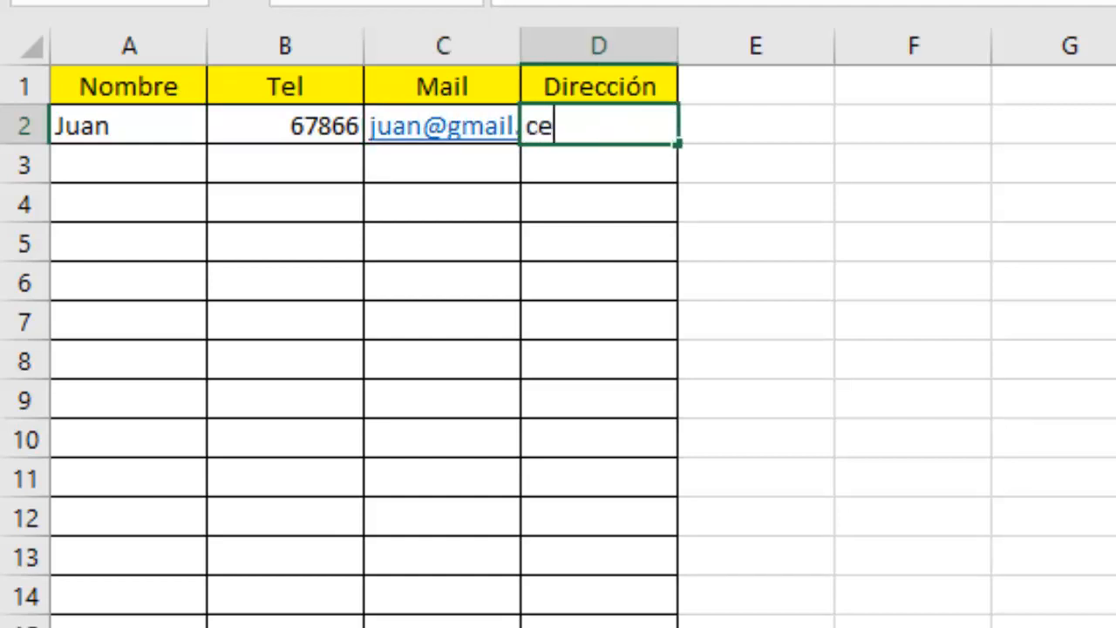
text(ntro)
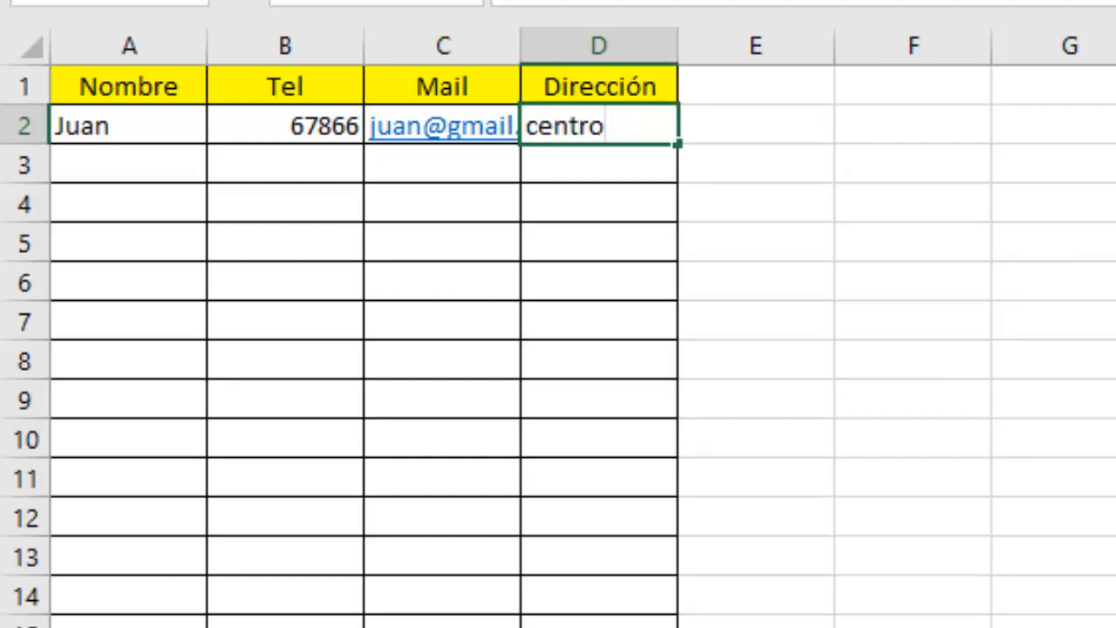
key(Return)
Widen the Mail and Dirección columns so the full e-mail fits.
drag(520, 49, 598, 67)
drag(755, 44, 799, 47)
drag(596, 42, 667, 44)
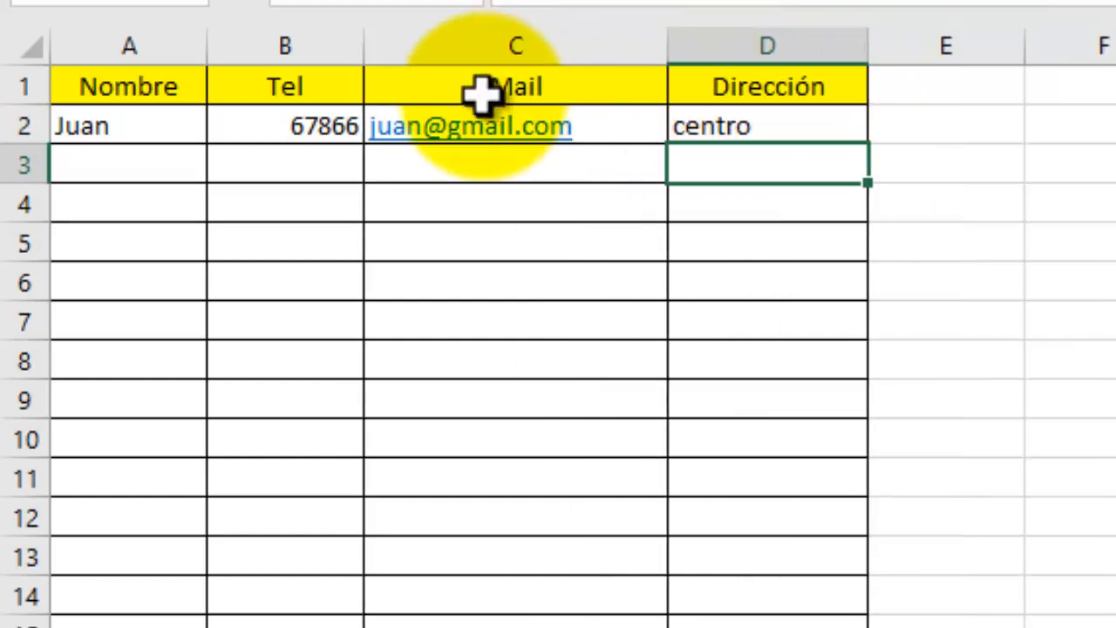
Select the table columns A–D and then the first contact's row 2.
click(127, 89)
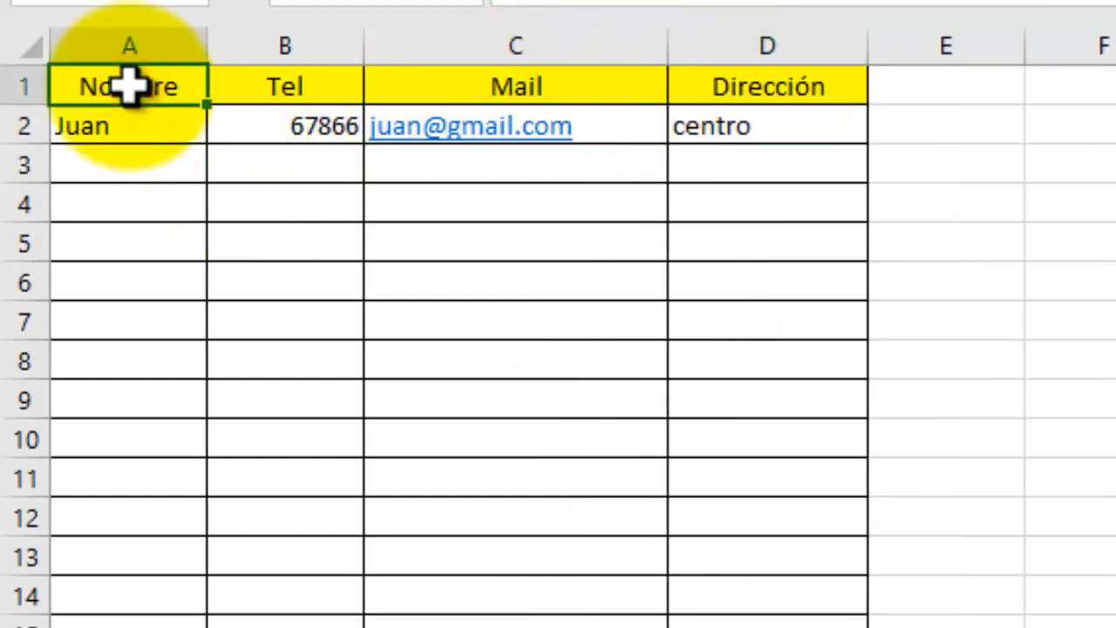
shift+click(779, 617)
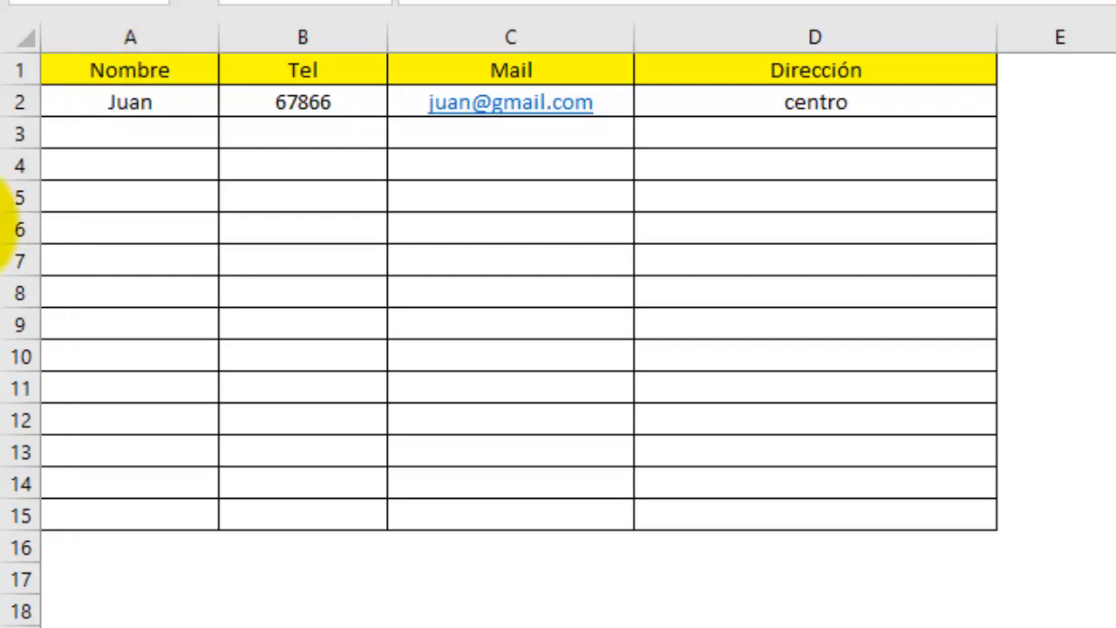
click(130, 75)
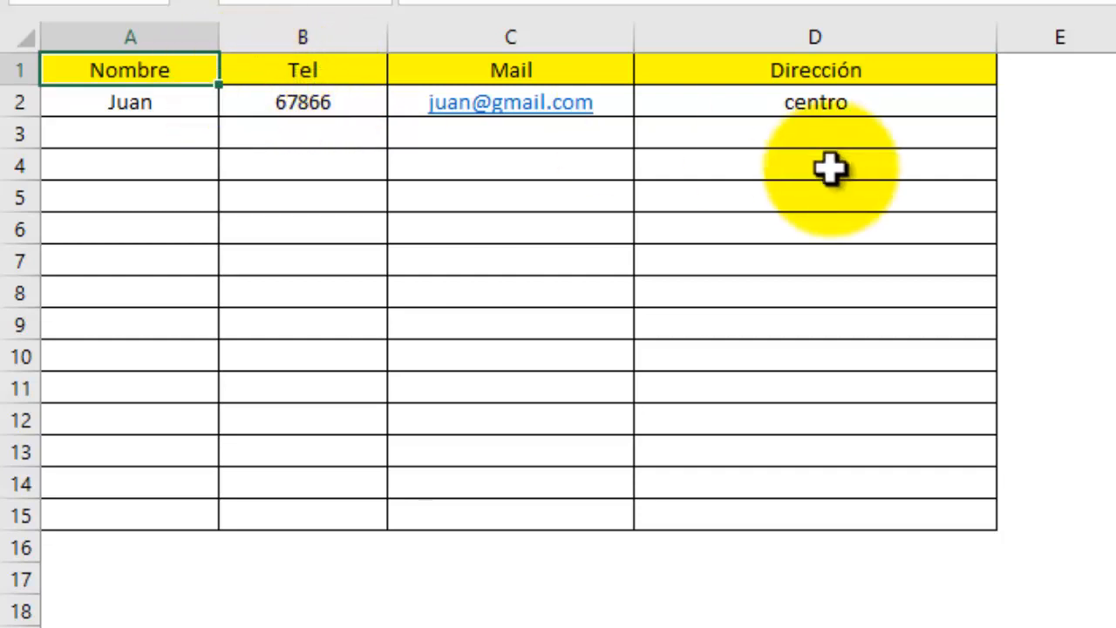
key(Right)
key(Right)
key(Right)
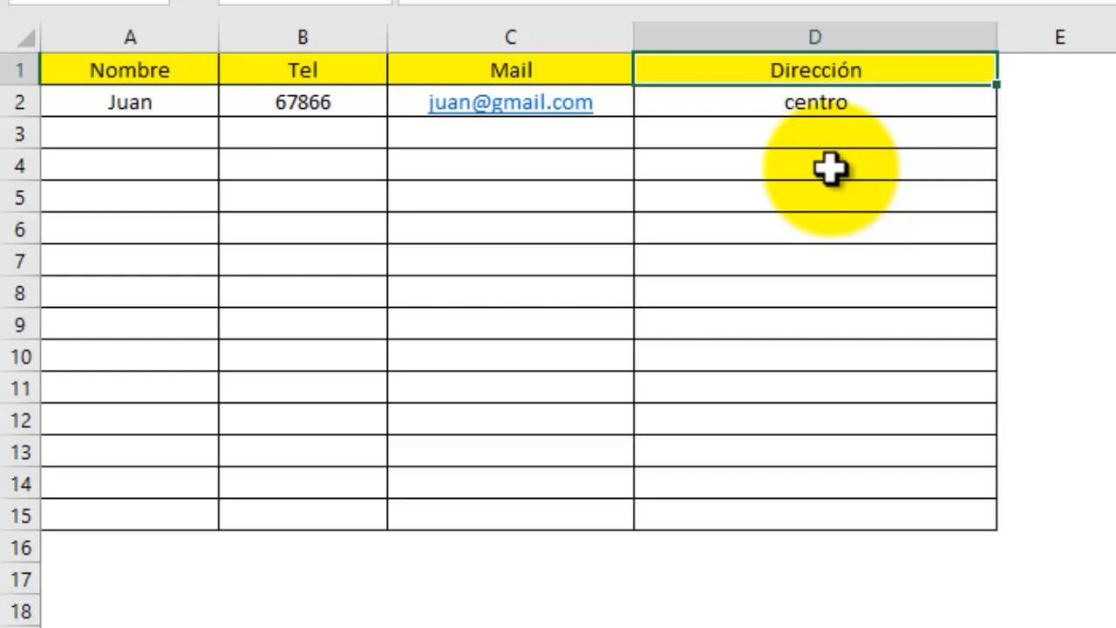
drag(157, 32, 653, 38)
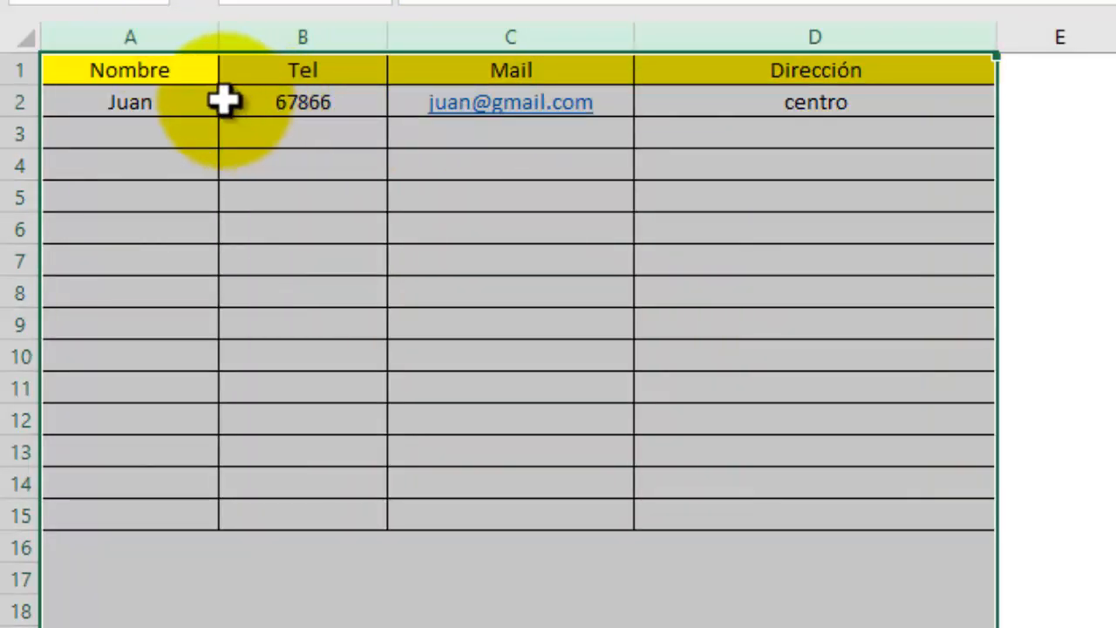
drag(164, 24, 739, 29)
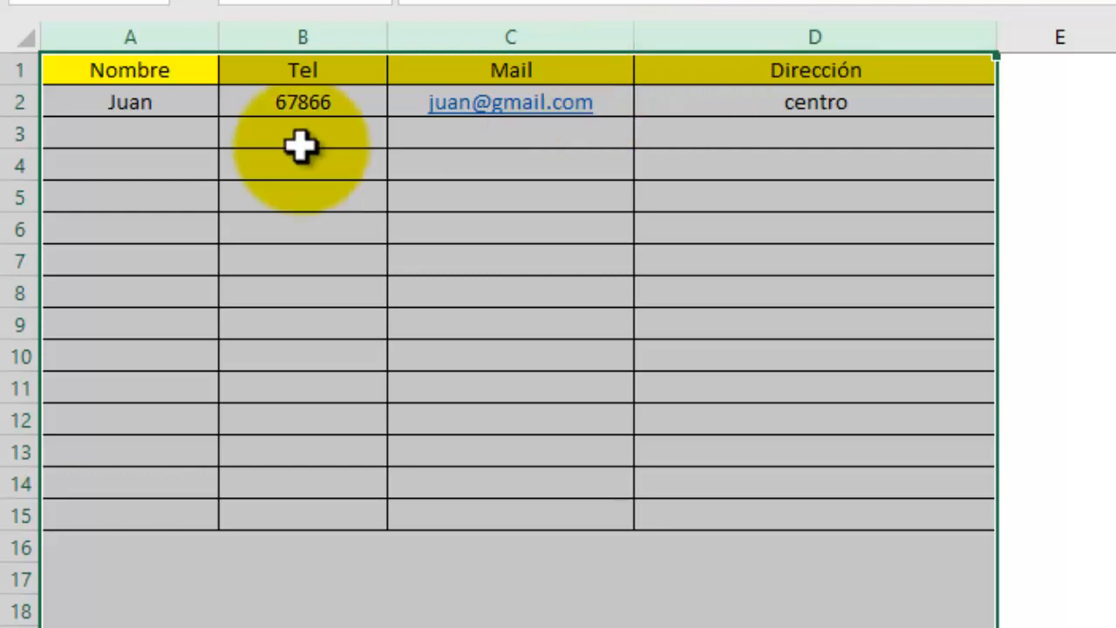
click(13, 102)
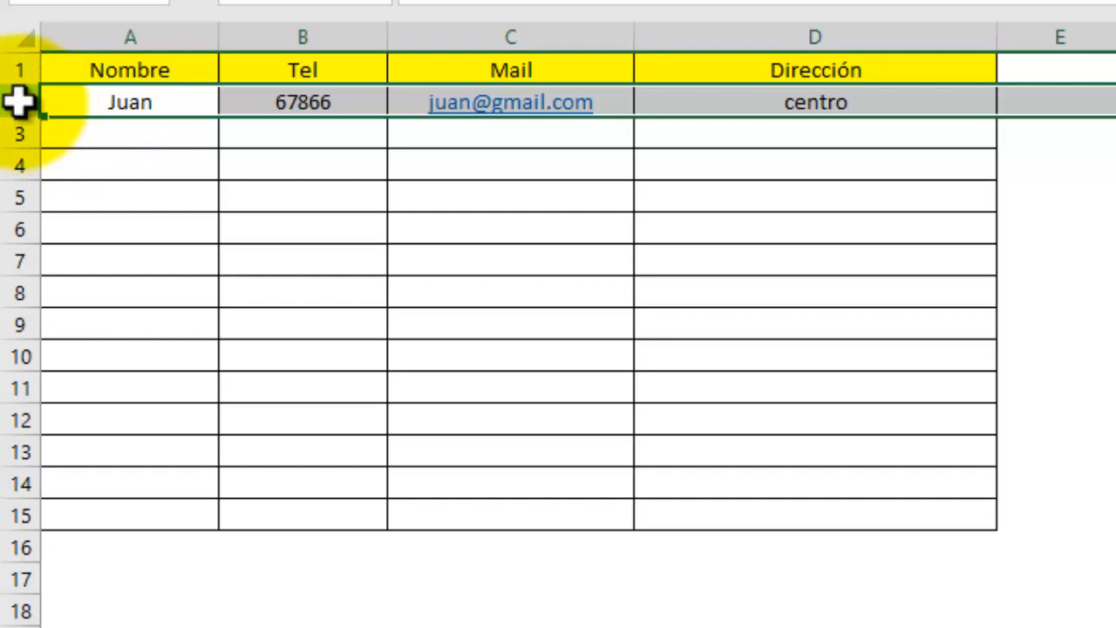
drag(20, 102, 113, 485)
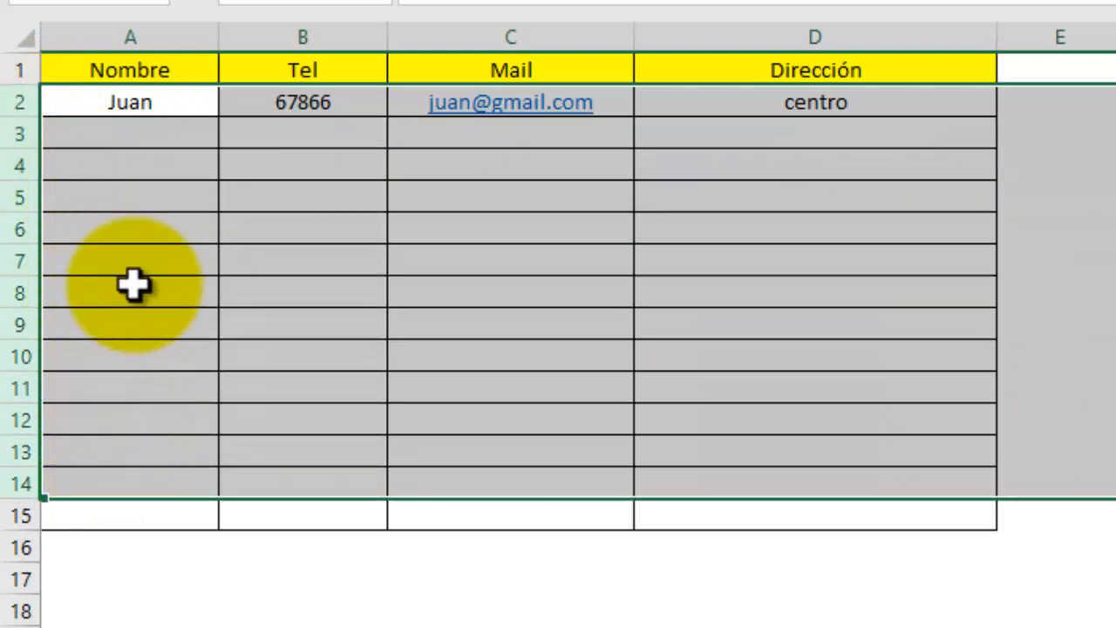
click(92, 161)
click(16, 103)
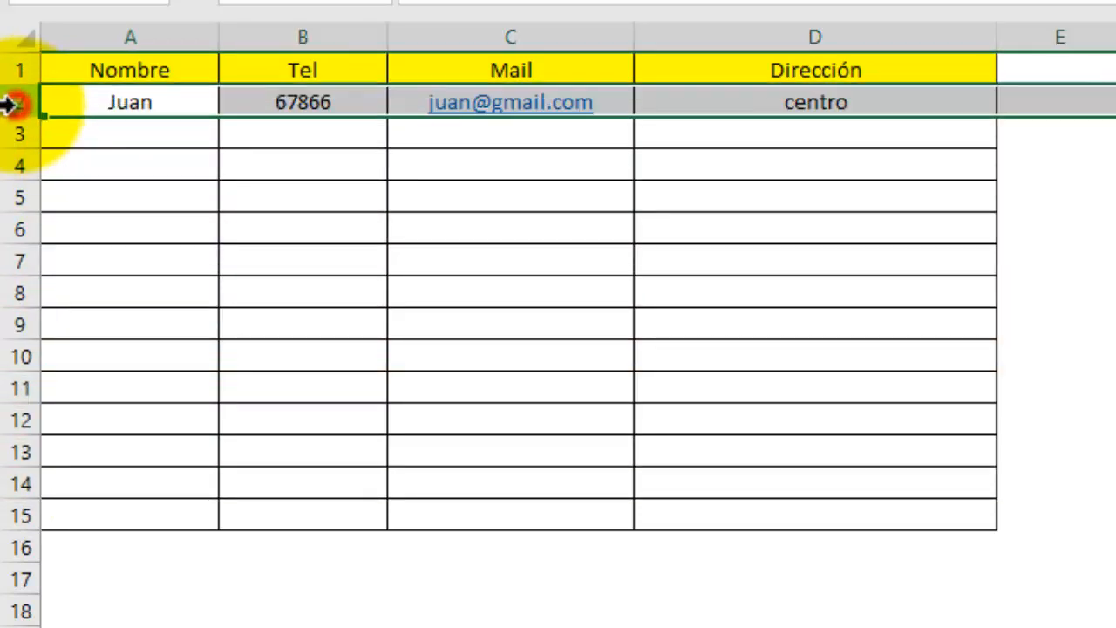
Enter the second contact's name, phone, e-mail and address in row 3.
click(152, 131)
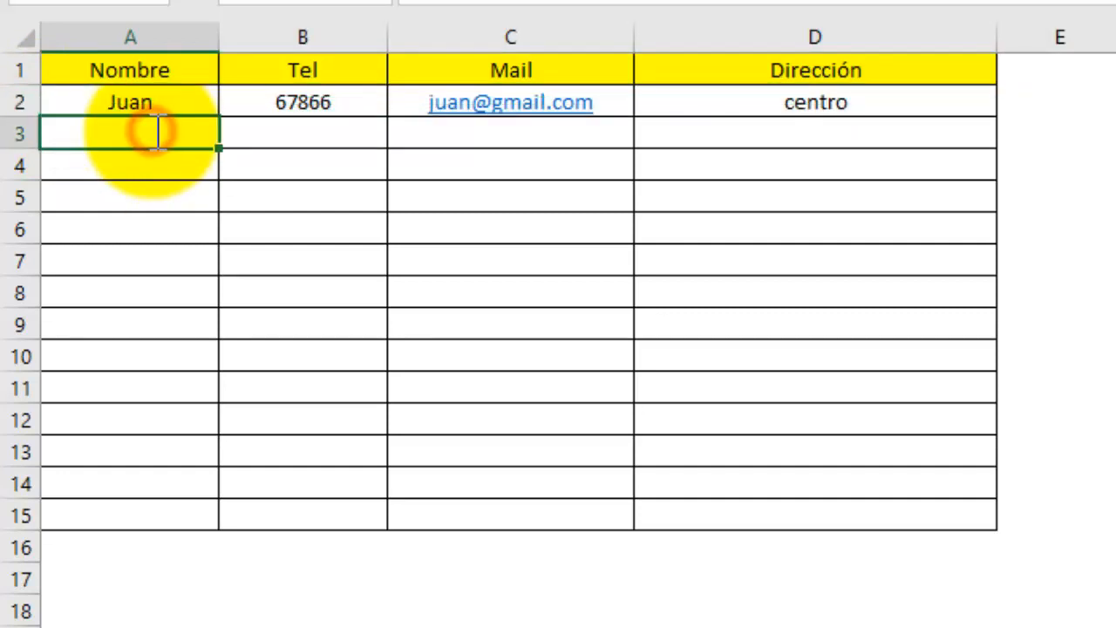
text(María)
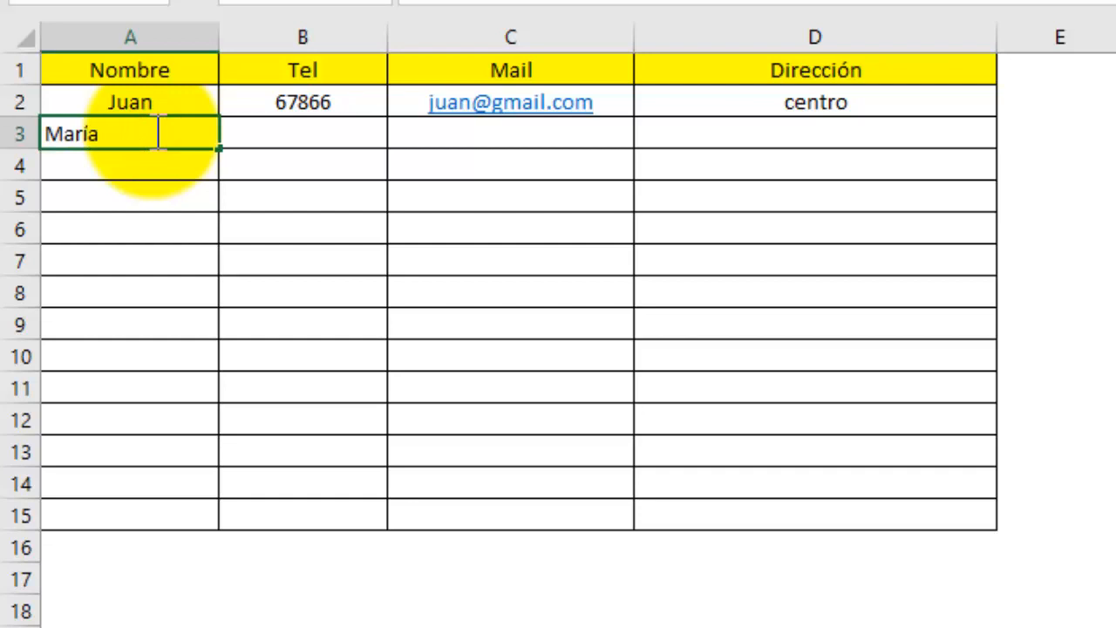
key(Tab)
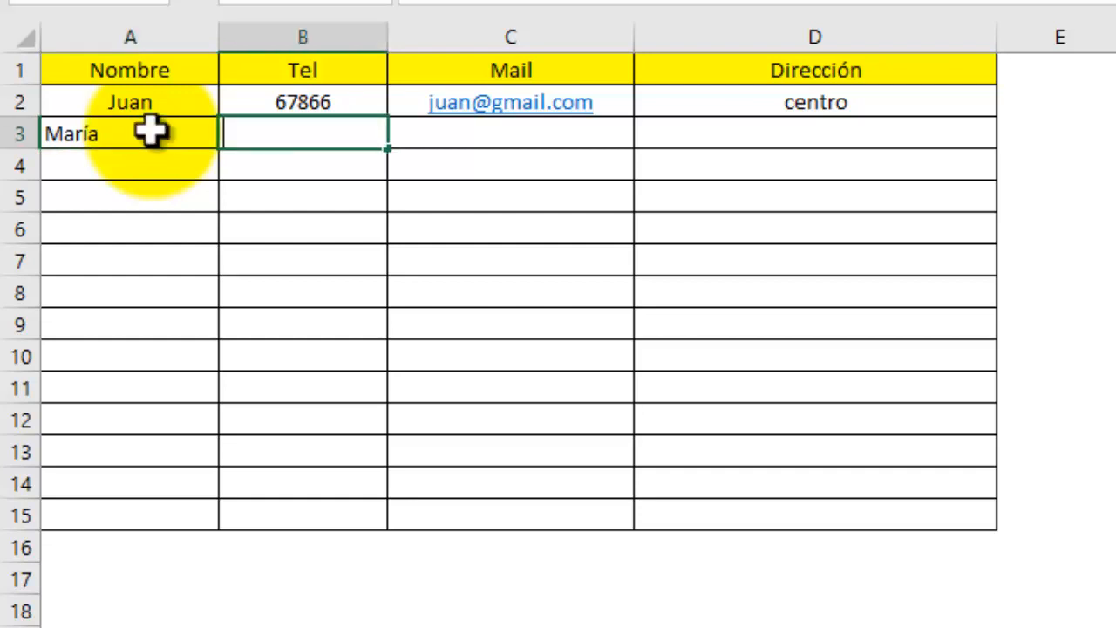
text(45869)
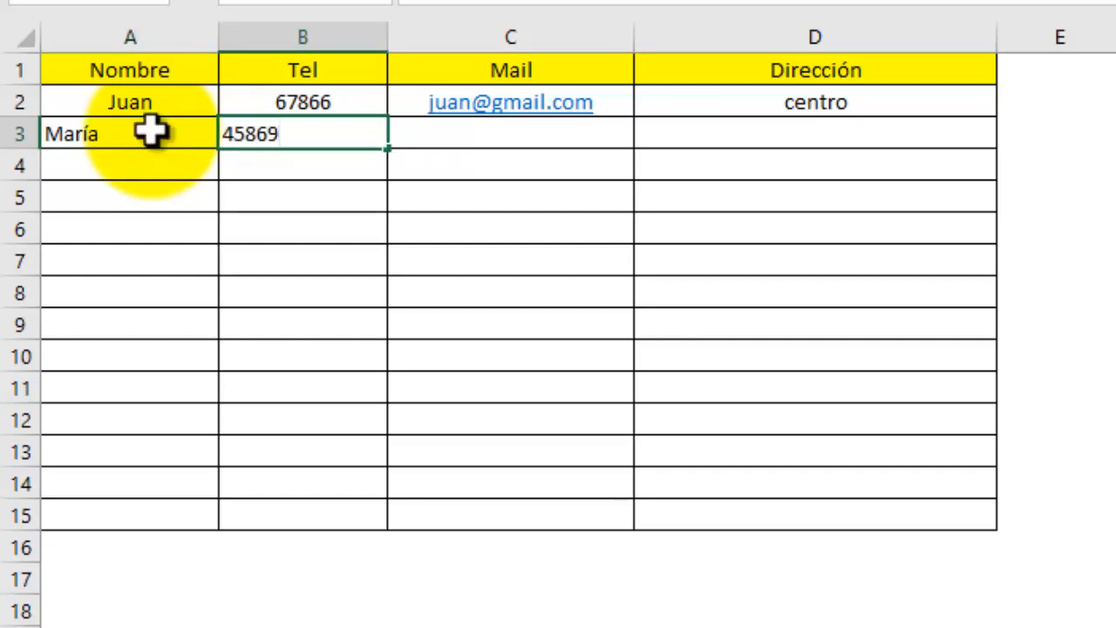
key(Tab)
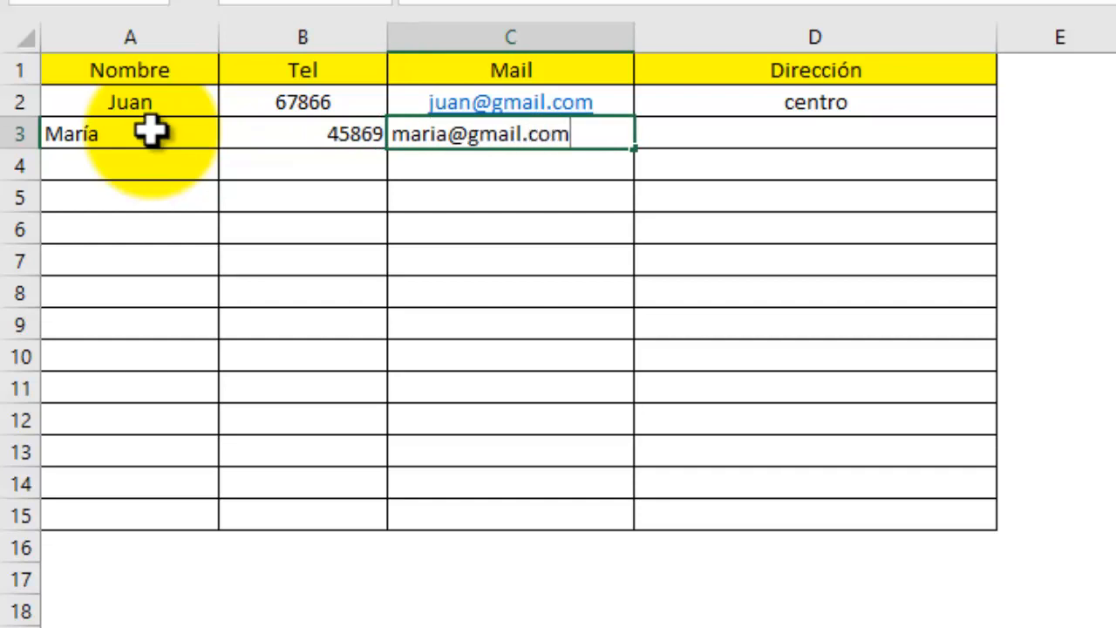
key(Tab)
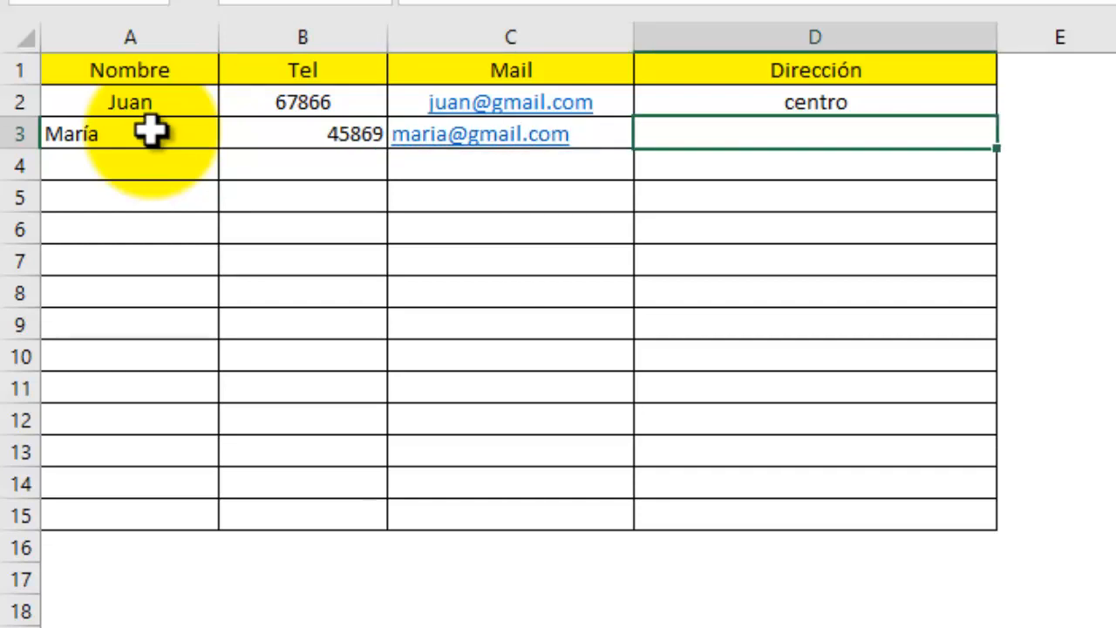
text(Loma bonita)
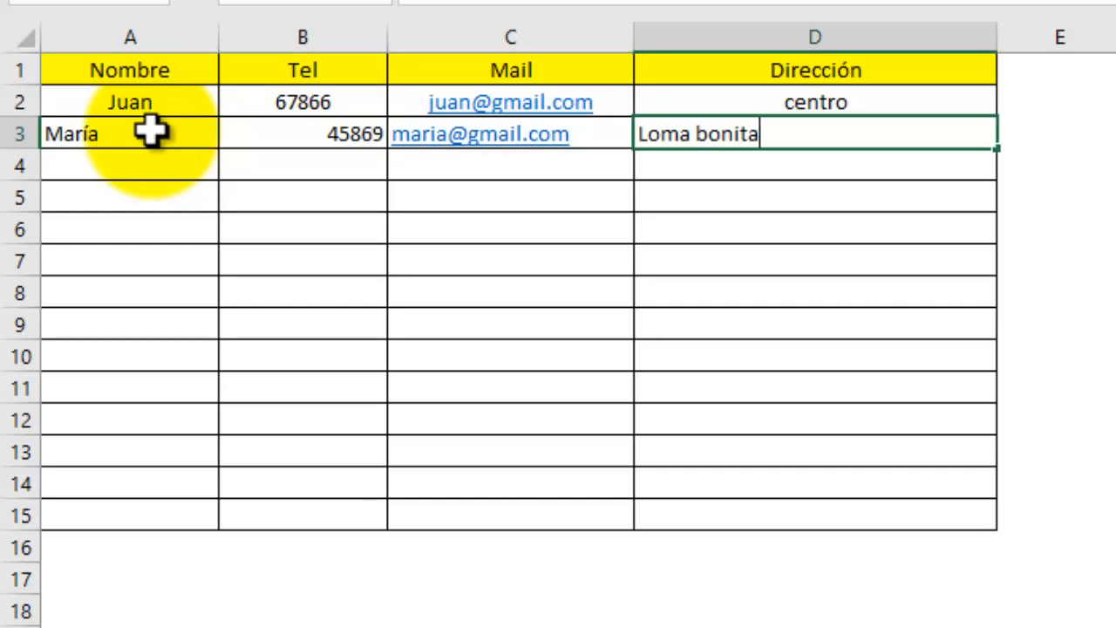
key(Return)
key(Up)
key(Left)
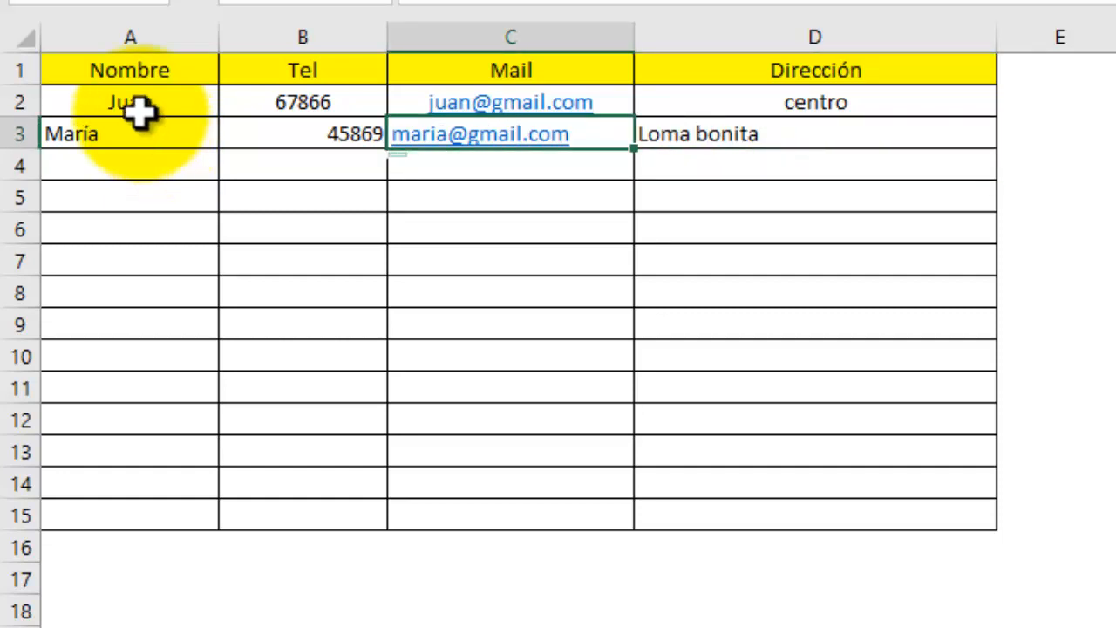
Centre all entries in the contact data range starting at A2.
drag(144, 107, 842, 513)
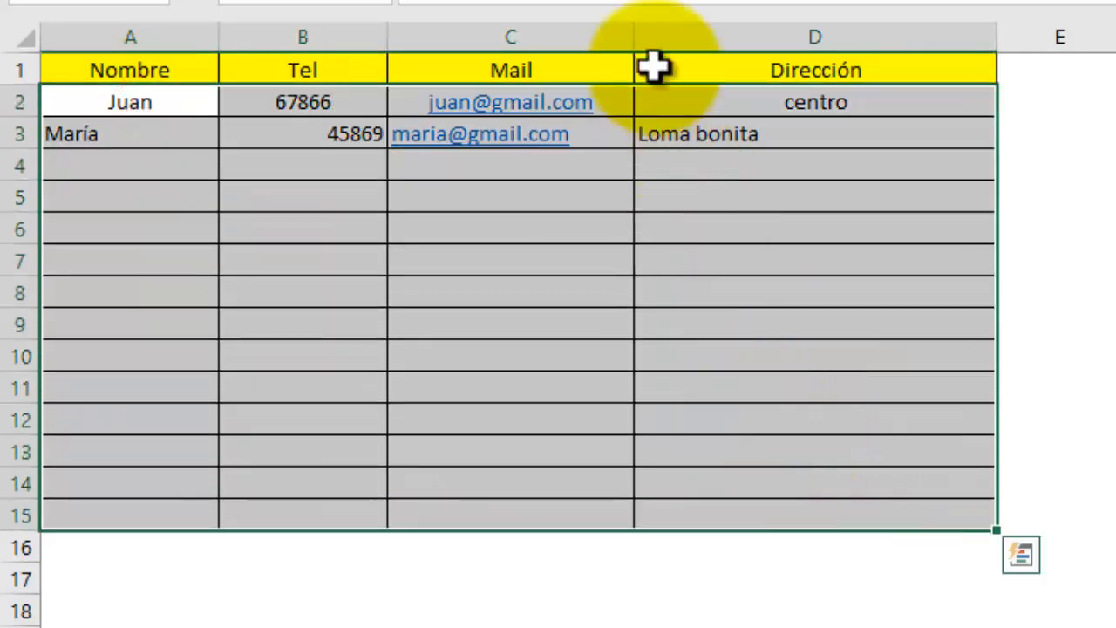
click(610, 2)
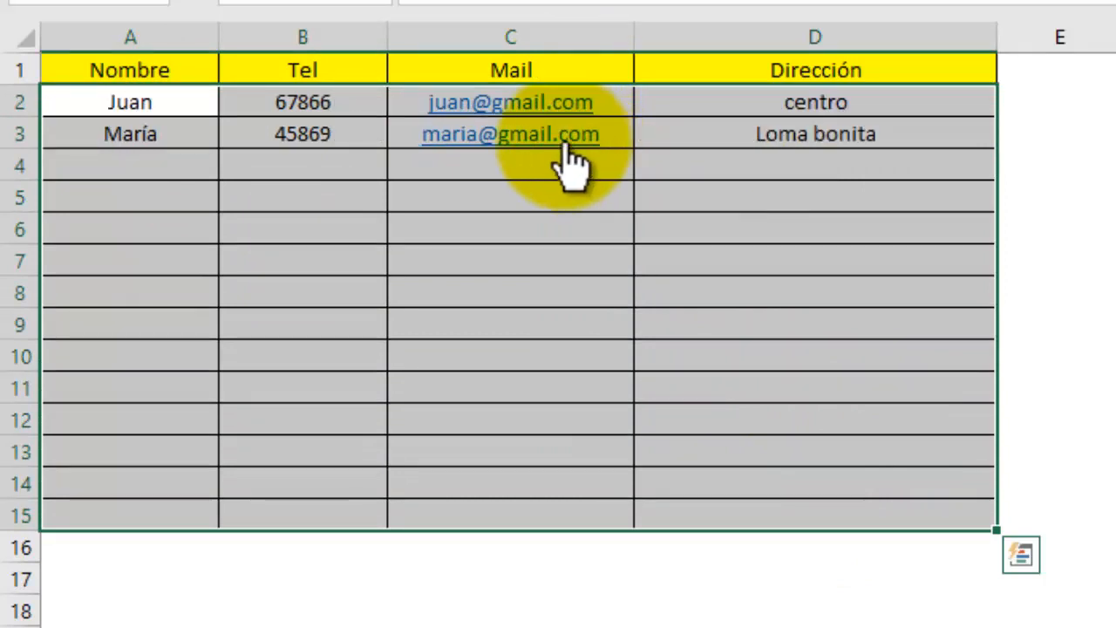
click(515, 106)
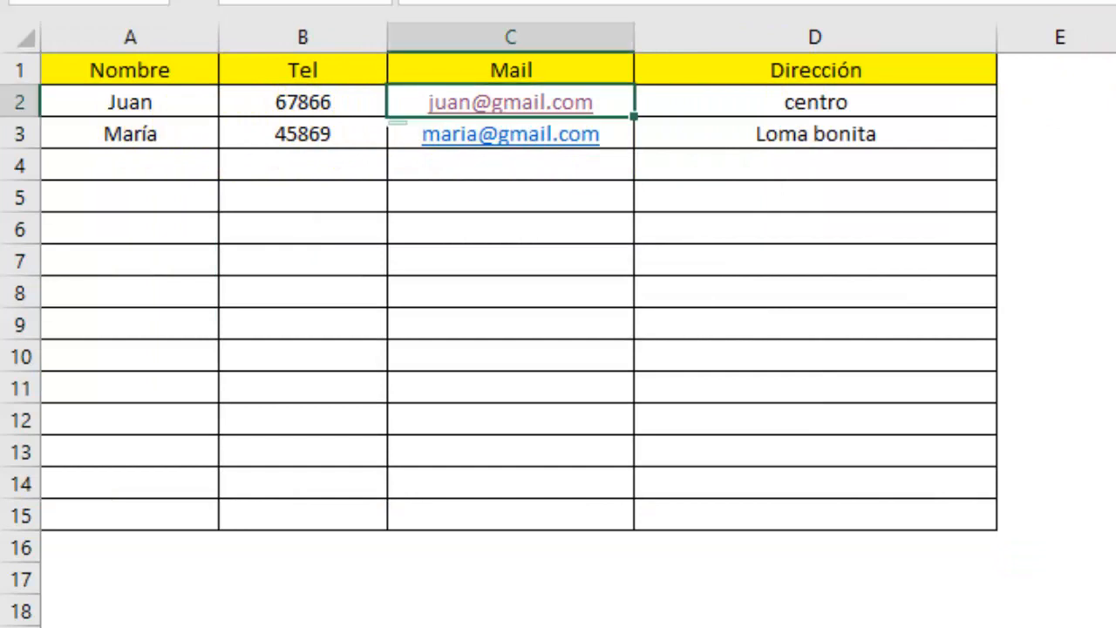
click(160, 109)
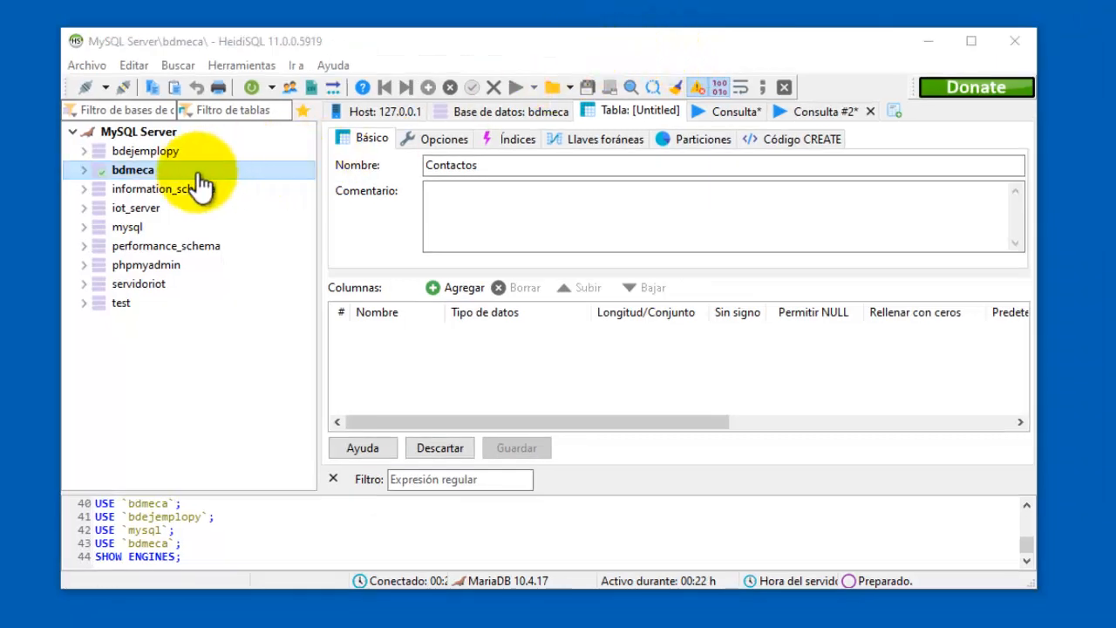
Back in the Contactos table editor, add columns Nombre and Tel.
click(501, 172)
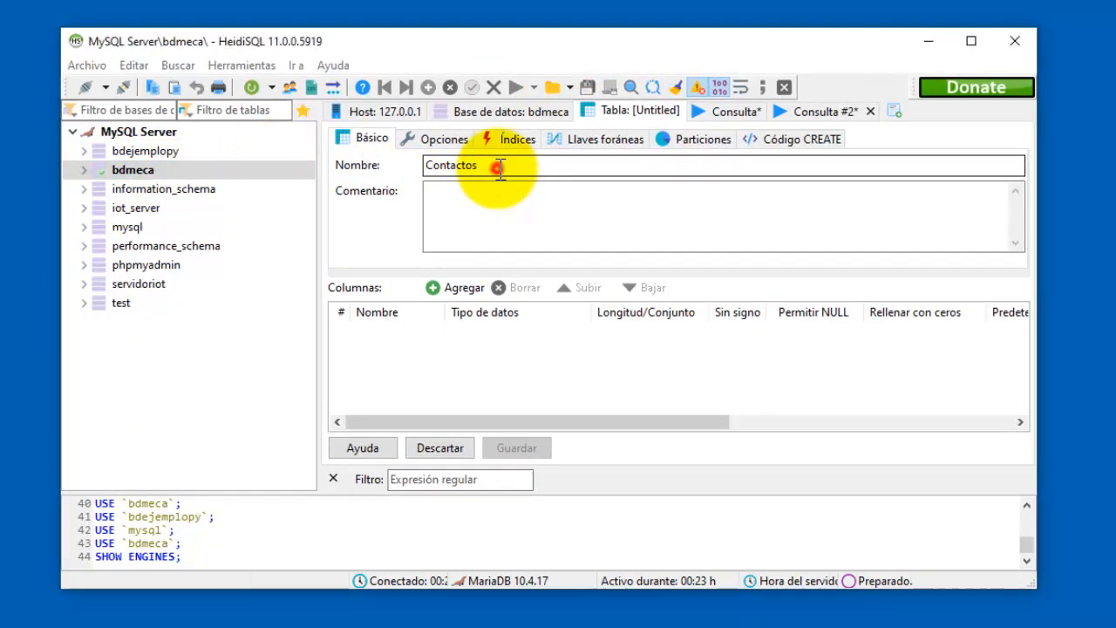
double_click(501, 172)
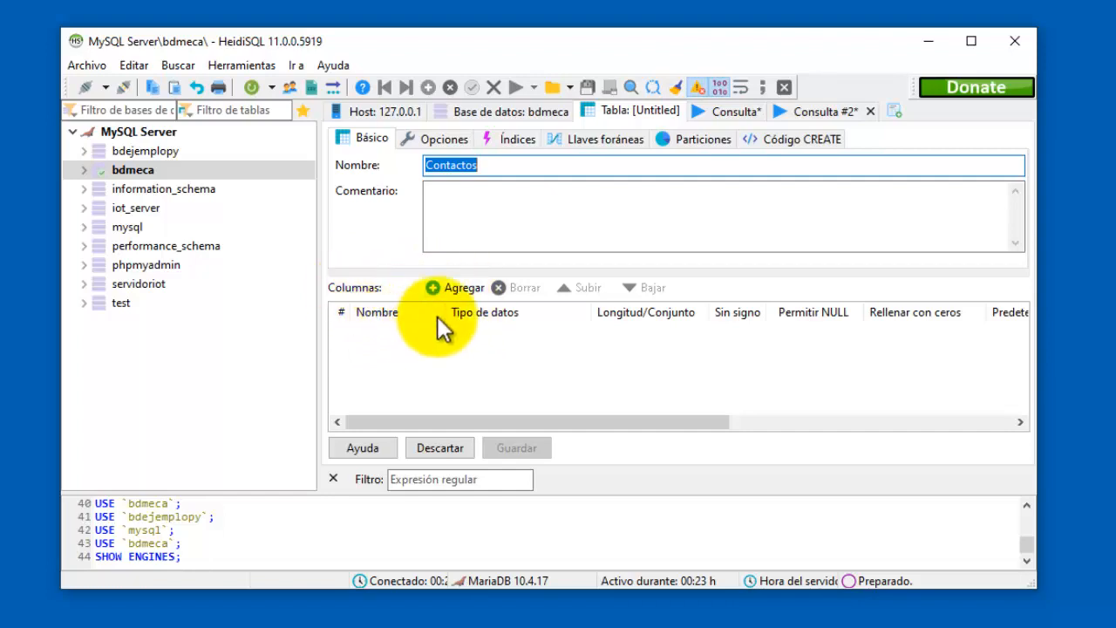
click(455, 290)
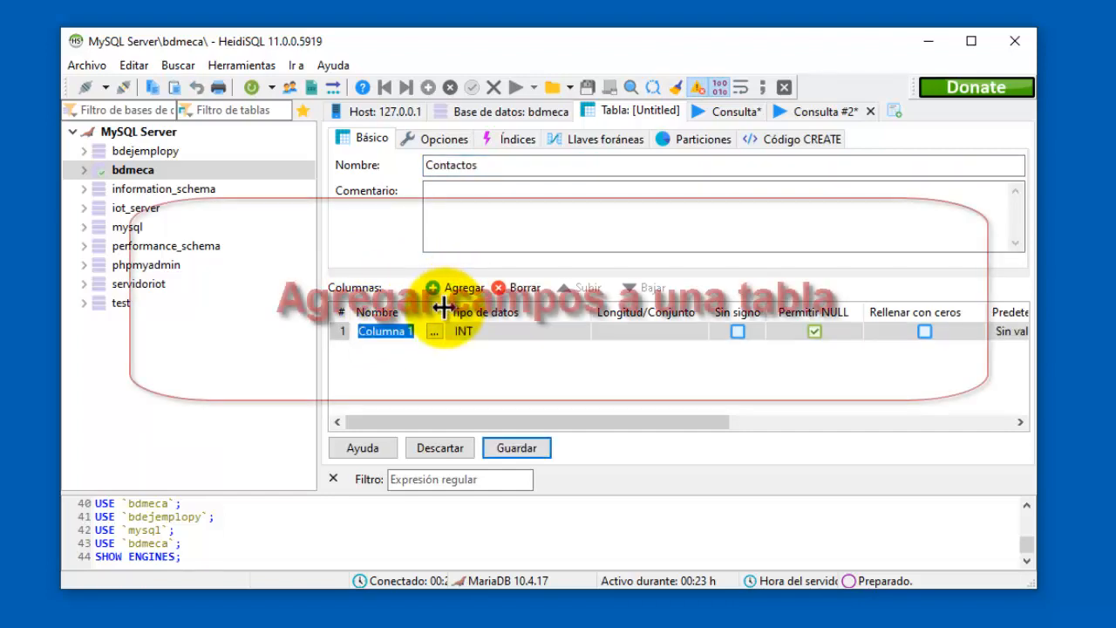
text(Nombre)
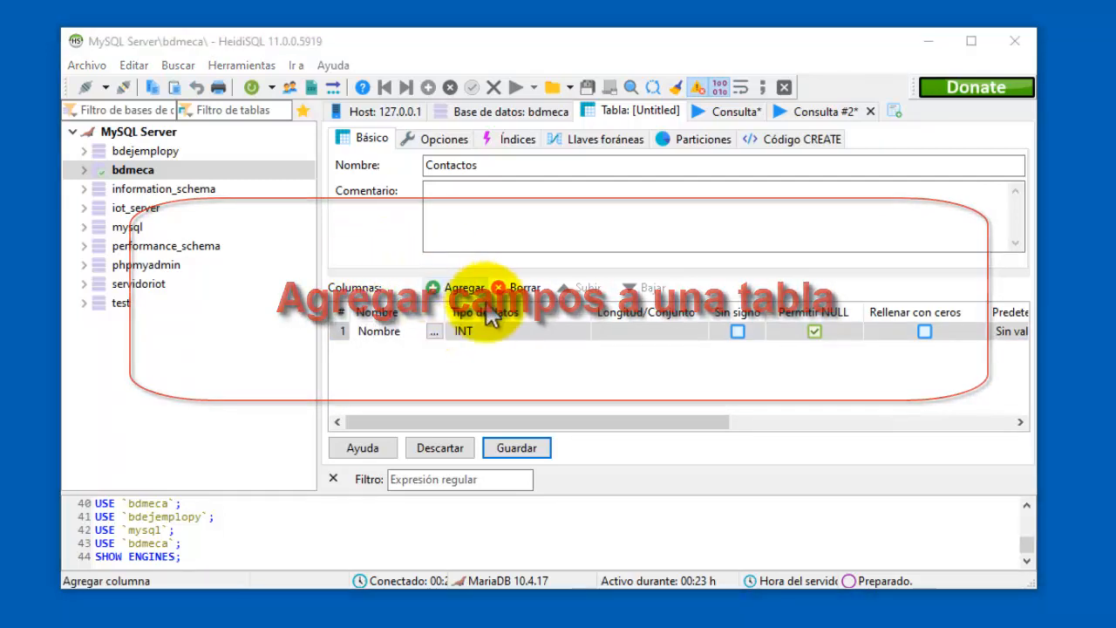
click(445, 291)
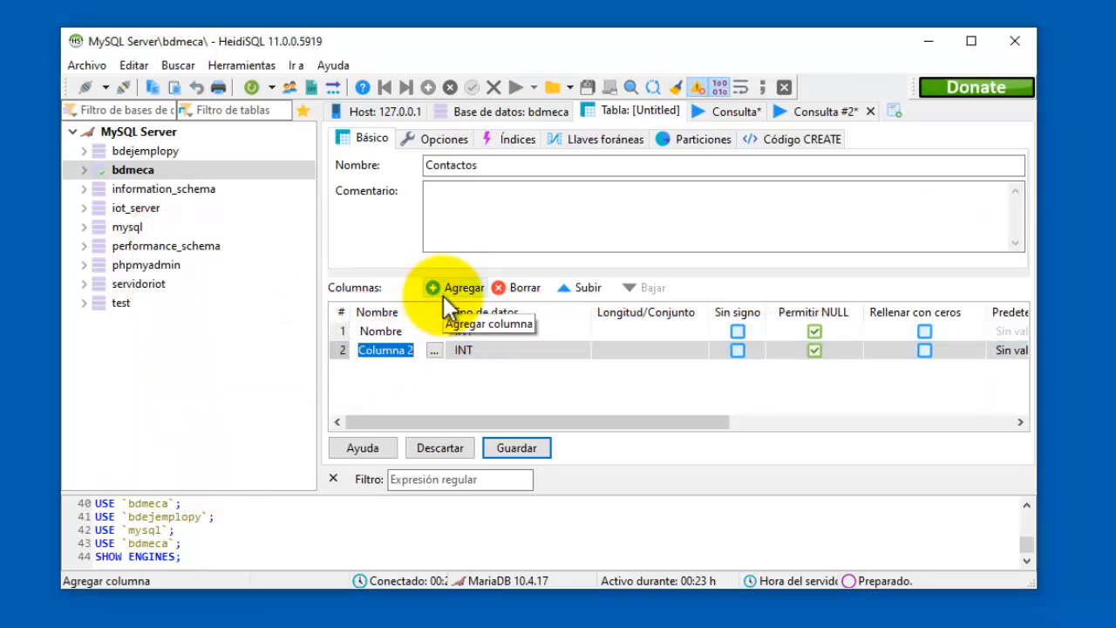
text(Tel)
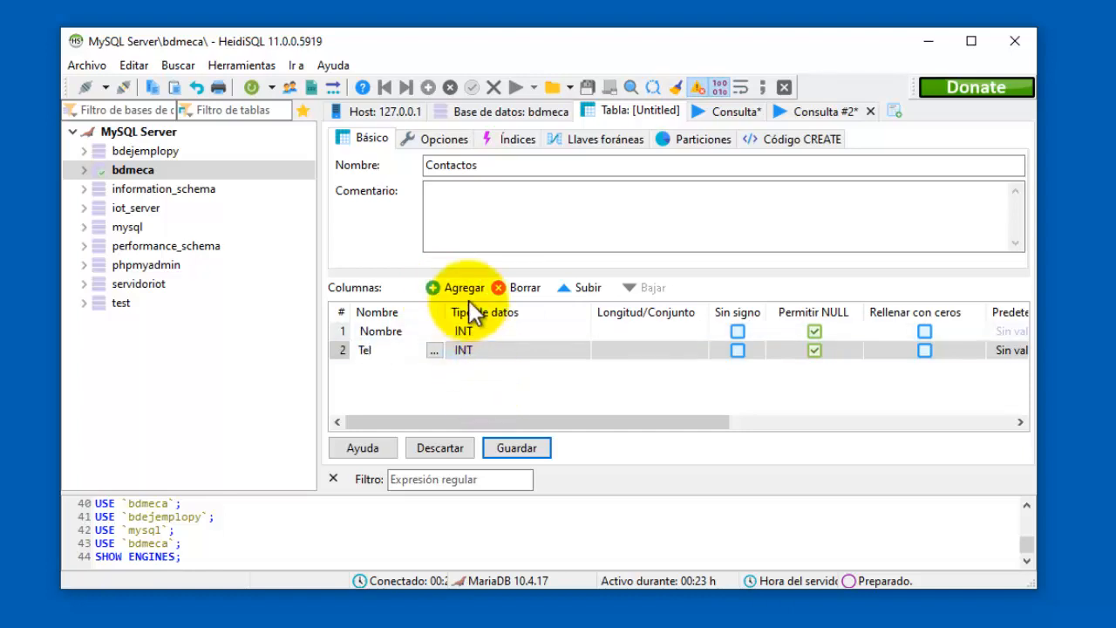
Add columns Mail and Direccion as the third and fourth columns.
click(461, 292)
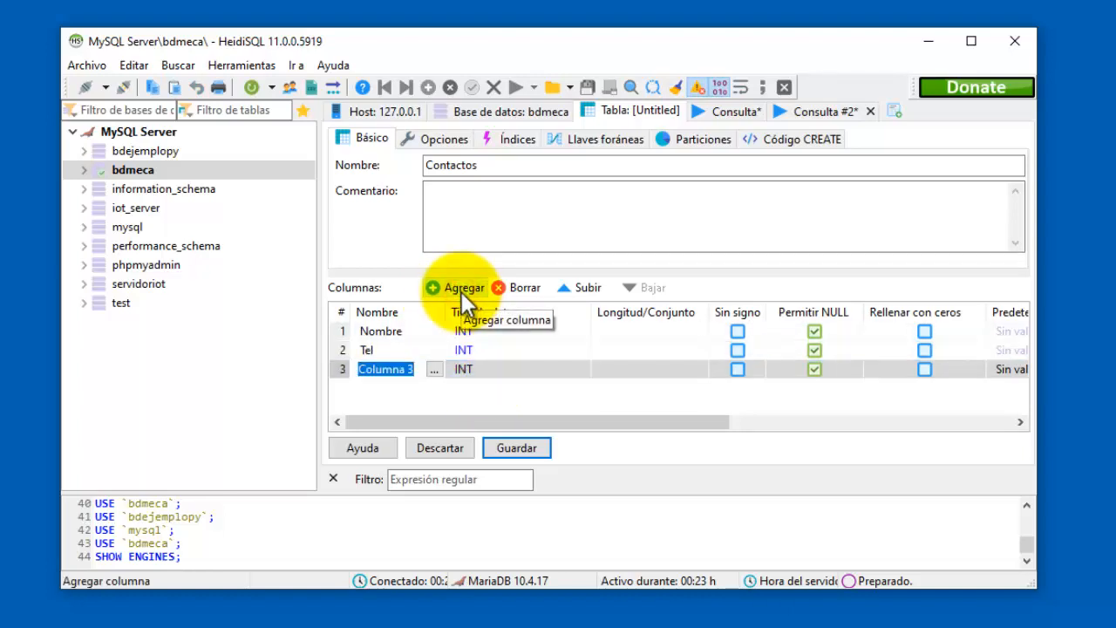
text(Mail)
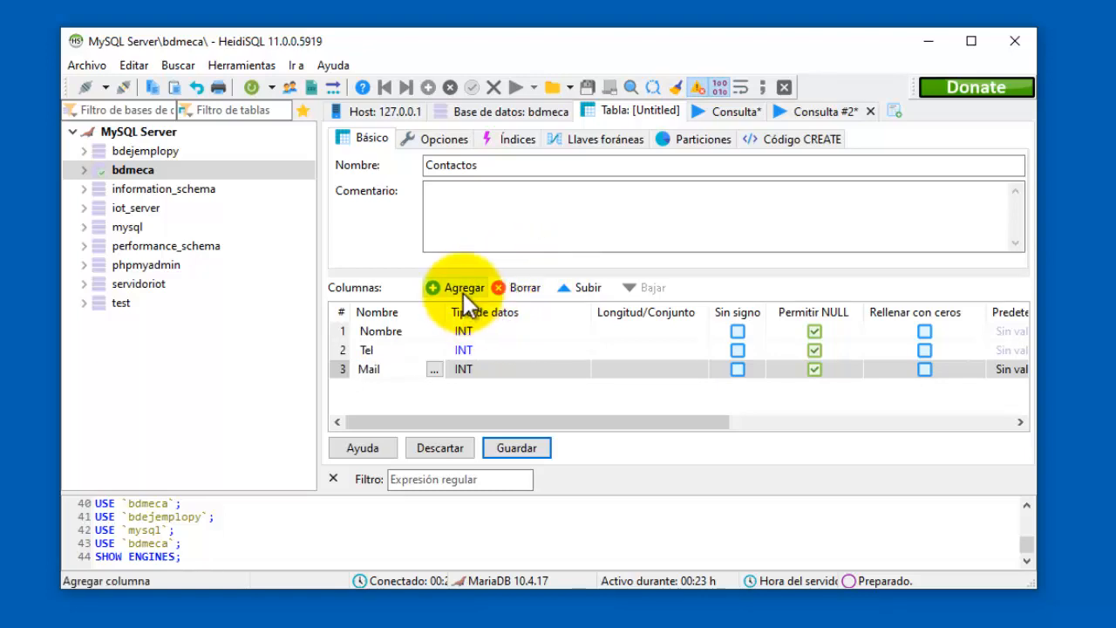
click(463, 293)
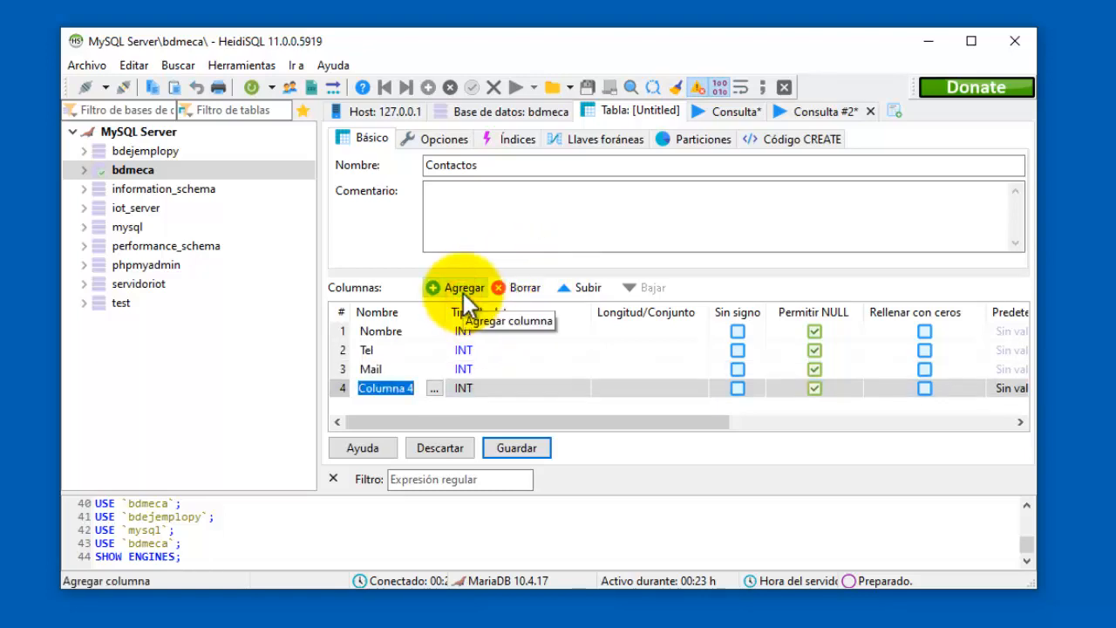
text(Direccion)
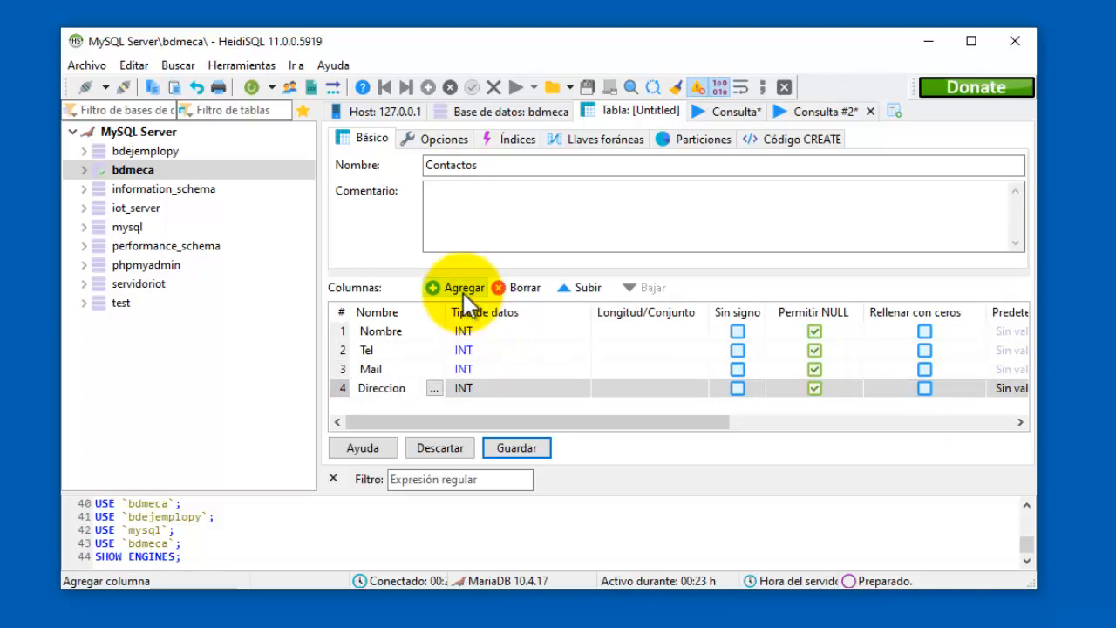
key(shift+Left)
key(shift+Left)
key(shift+Left)
key(shift+Left)
key(shift+Left)
key(shift+Left)
key(shift+Left)
key(shift+Left)
key(shift+Left)
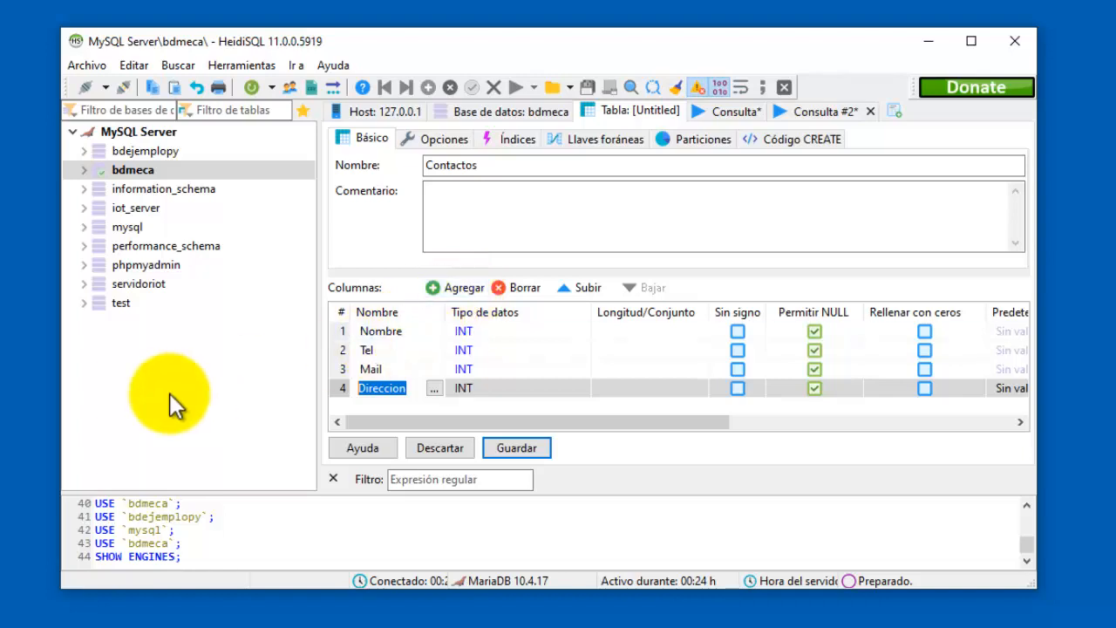
Extend the fourth column's name from Direccion to 'Direccion principal'.
click(404, 384)
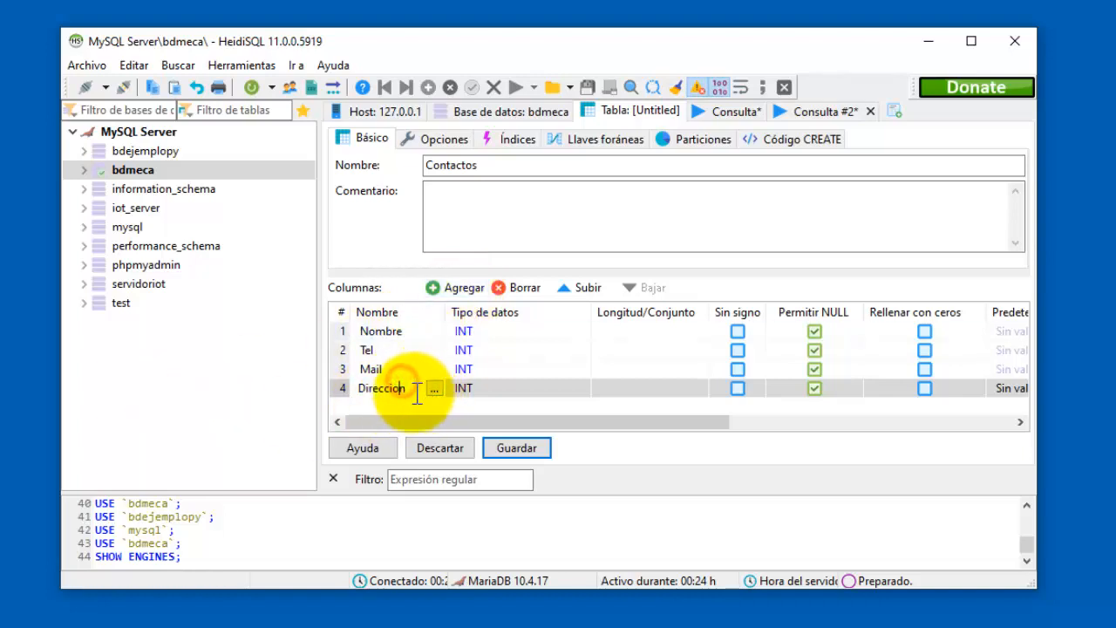
click(414, 393)
text(principal)
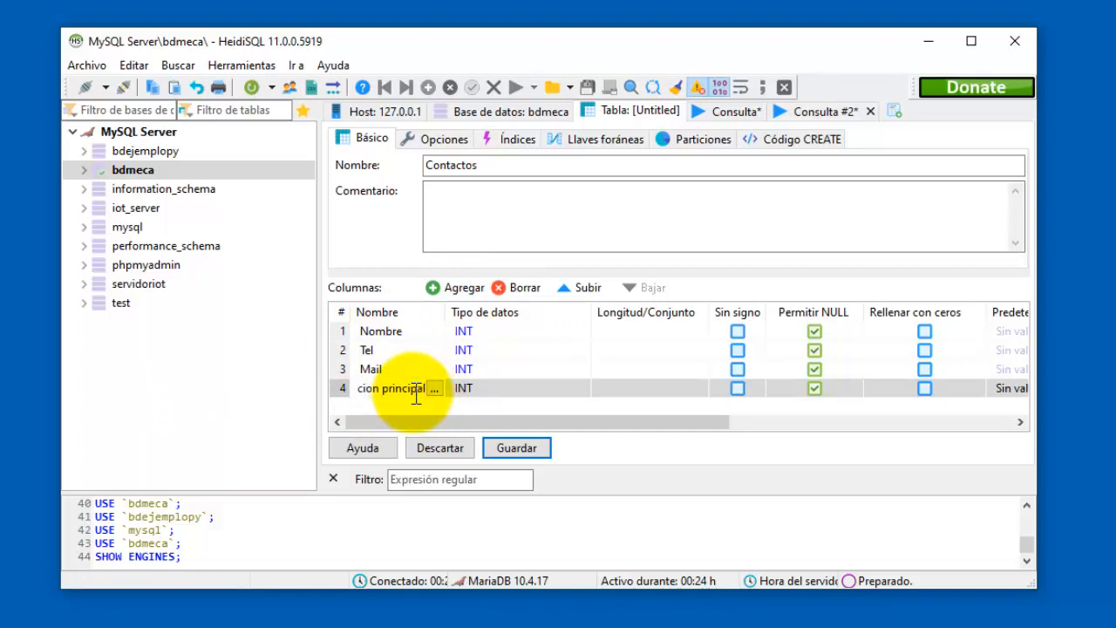
key(ctrl+a)
key(Left)
key(Right)
key(Right)
key(Right)
key(Right)
key(Right)
key(Right)
key(Right)
key(Right)
key(Right)
key(shift+Right)
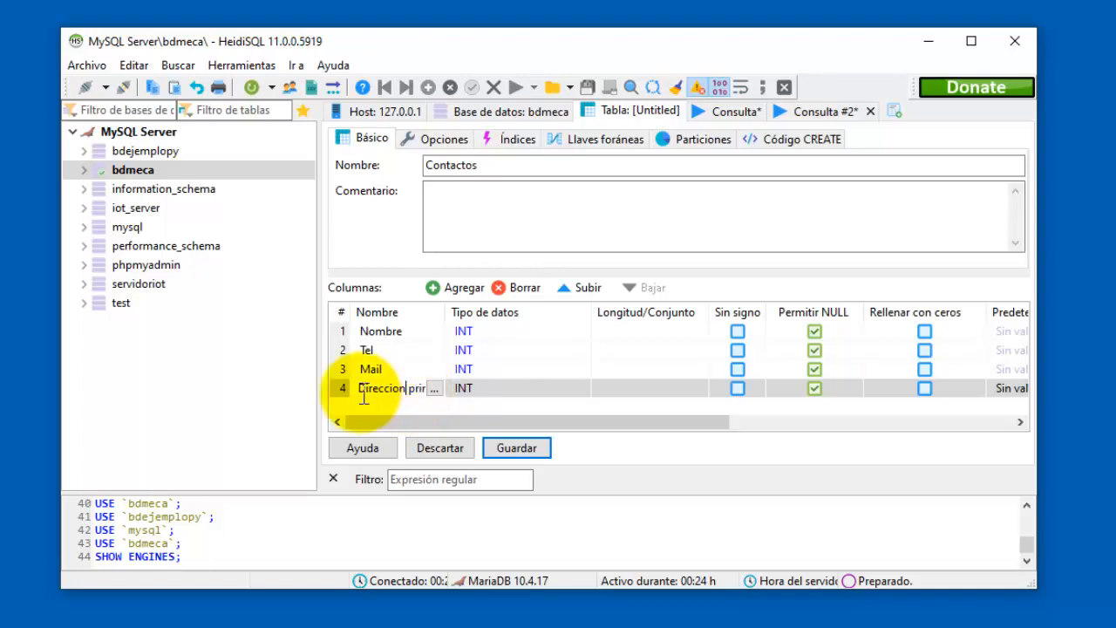
Widen the names column so full names fit, and make the name 'Direccion_principal'.
drag(457, 311, 590, 316)
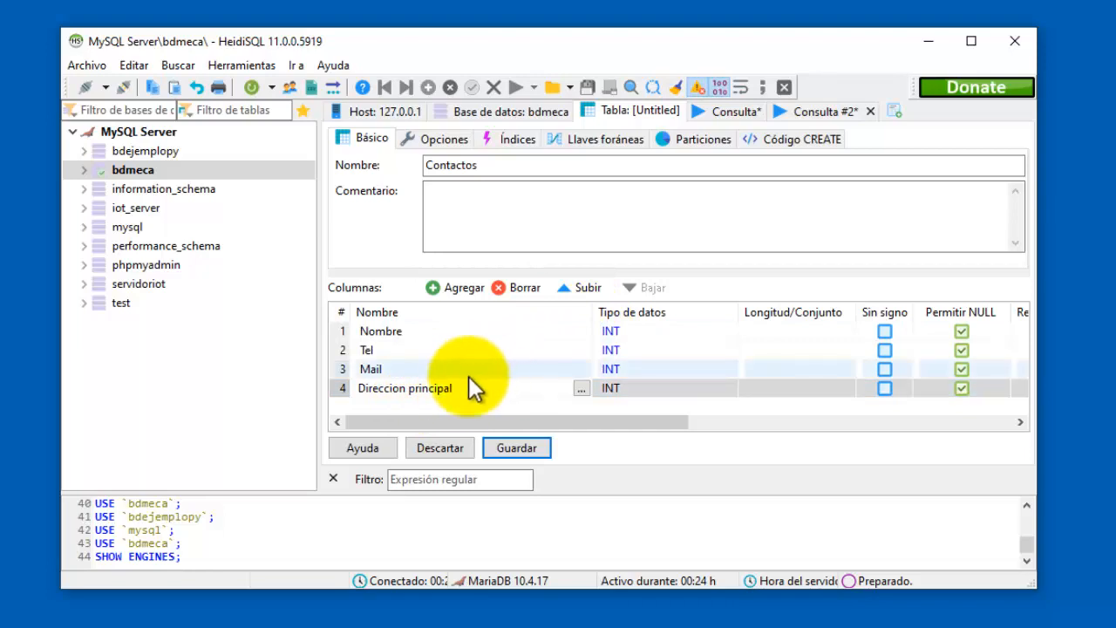
key(Left)
key(Left)
key(Left)
key(Left)
key(Left)
key(Left)
key(Left)
key(Left)
key(Left)
key(Left)
key(Left)
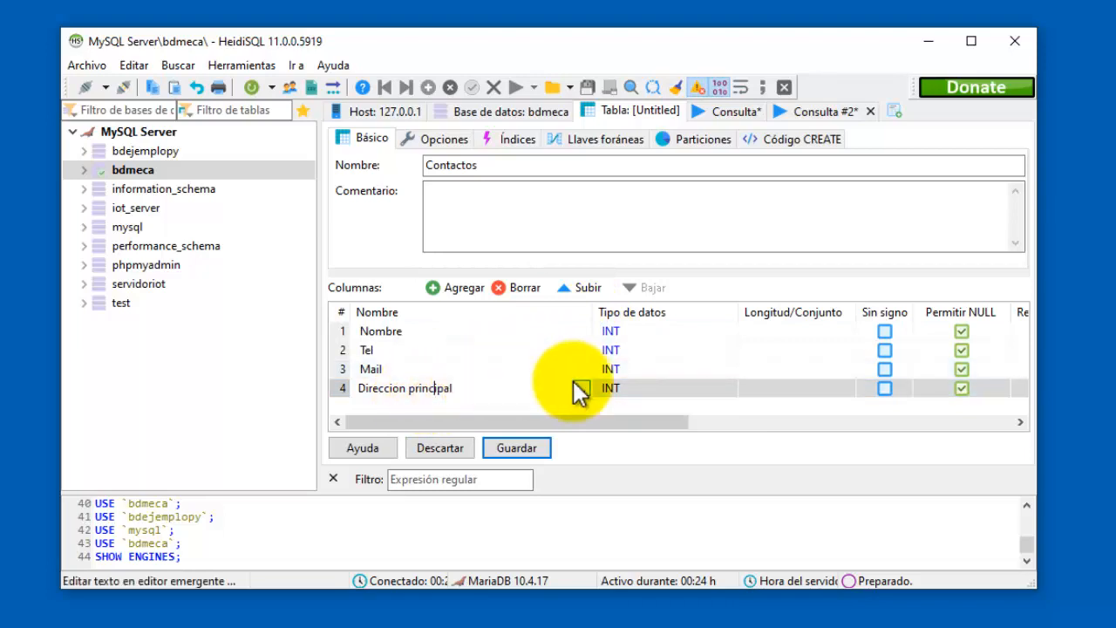
key(Right)
key(shift+Right)
text(_)
Trim the name to 'Dirección', then drop the accent so it reads Direccion.
key(Left)
key(Left)
key(Right)
key(shift+End)
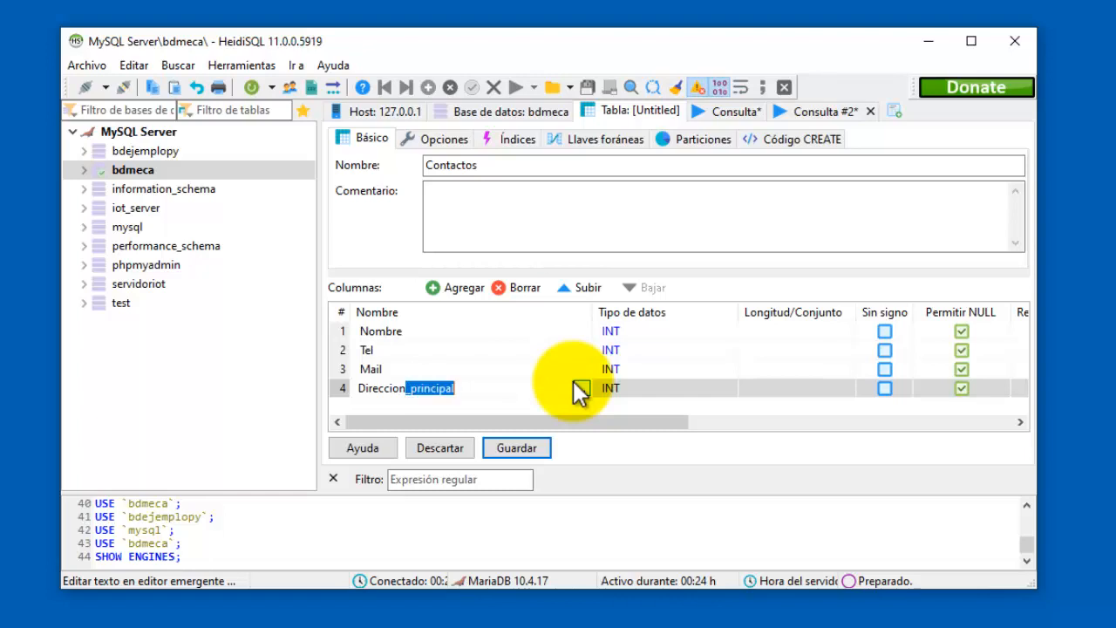
key(Delete)
key(shift+Left)
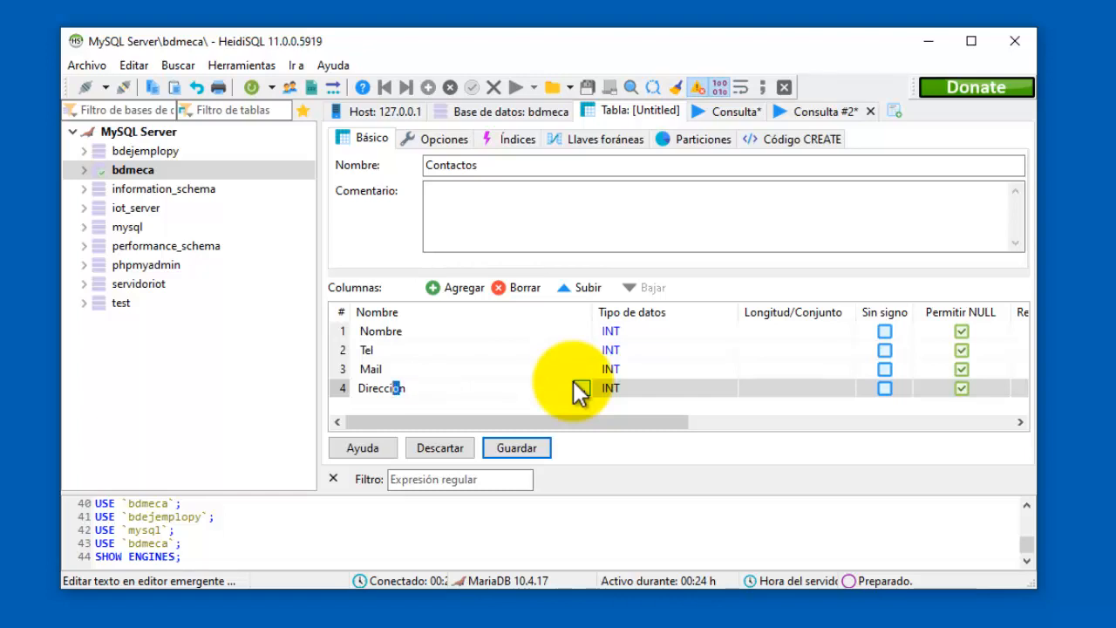
text(ó)
key(BackSpace)
text(o)
Append 'efono' to Tel to make Telefono, and rename Mail to Email.
click(391, 349)
click(389, 352)
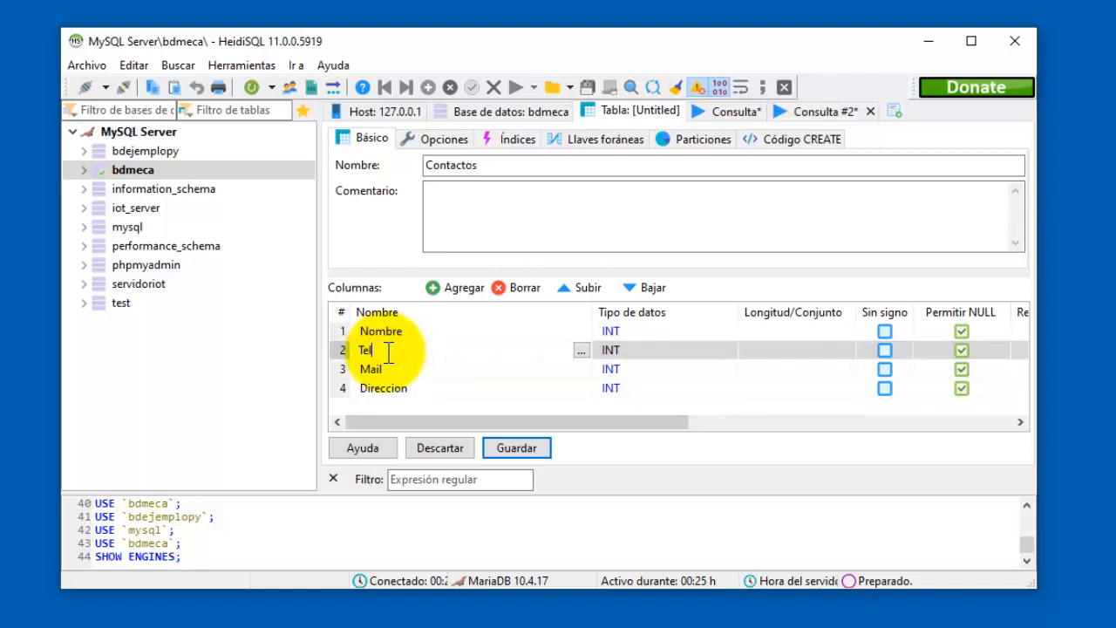
text(efono)
click(384, 370)
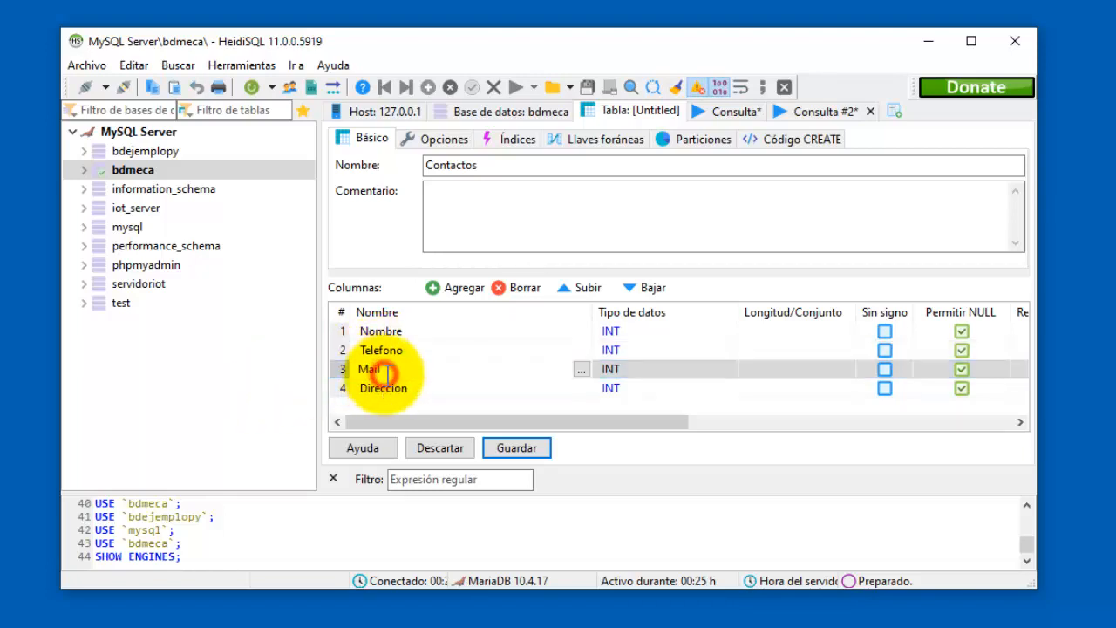
text(Email)
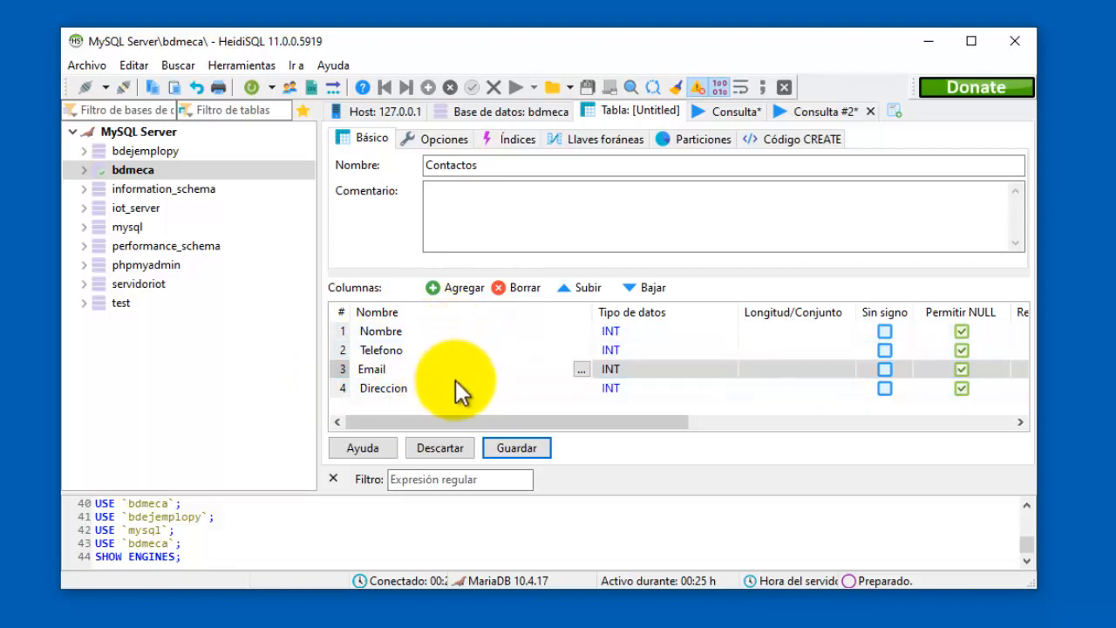
click(656, 330)
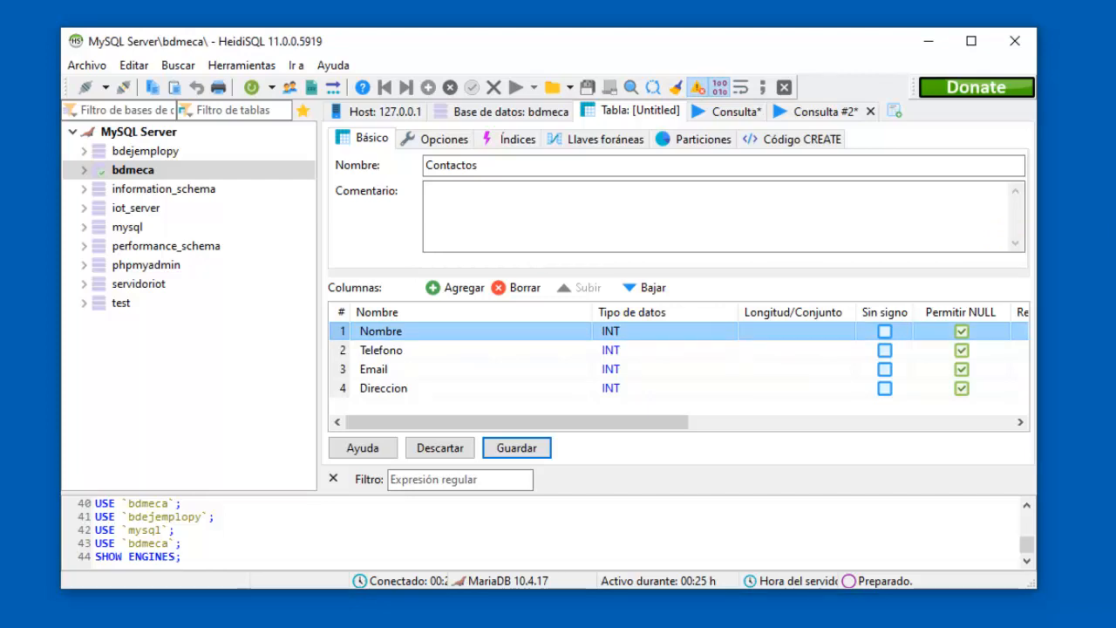
click(679, 330)
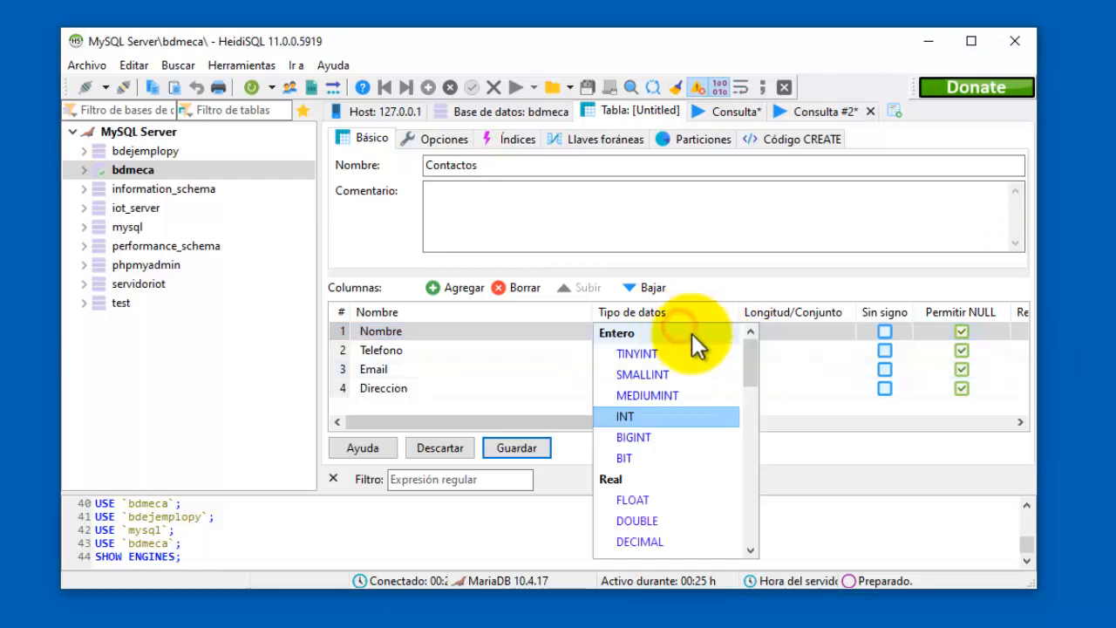
mouse_move(757, 368)
mouse_down()
mouse_move(745, 532)
mouse_move(759, 365)
mouse_up()
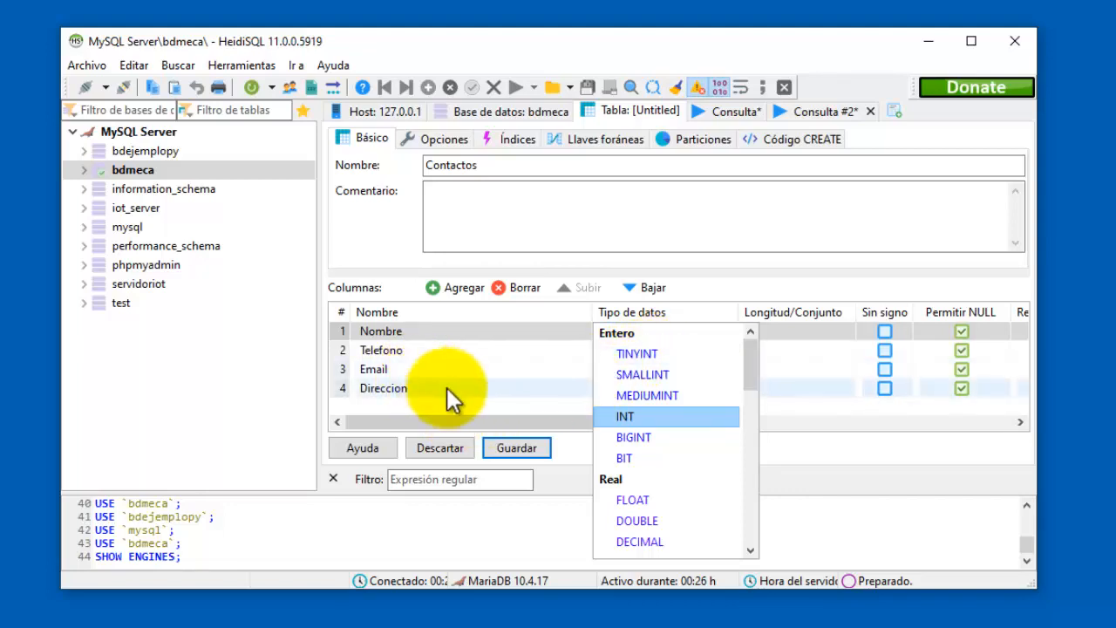
click(459, 383)
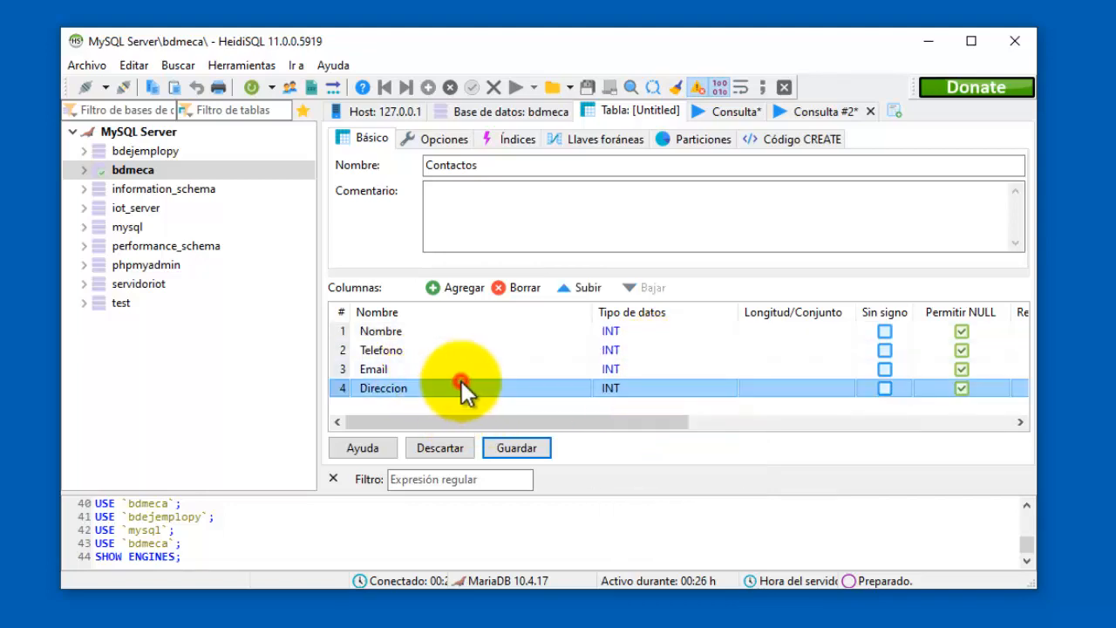
click(409, 352)
click(668, 349)
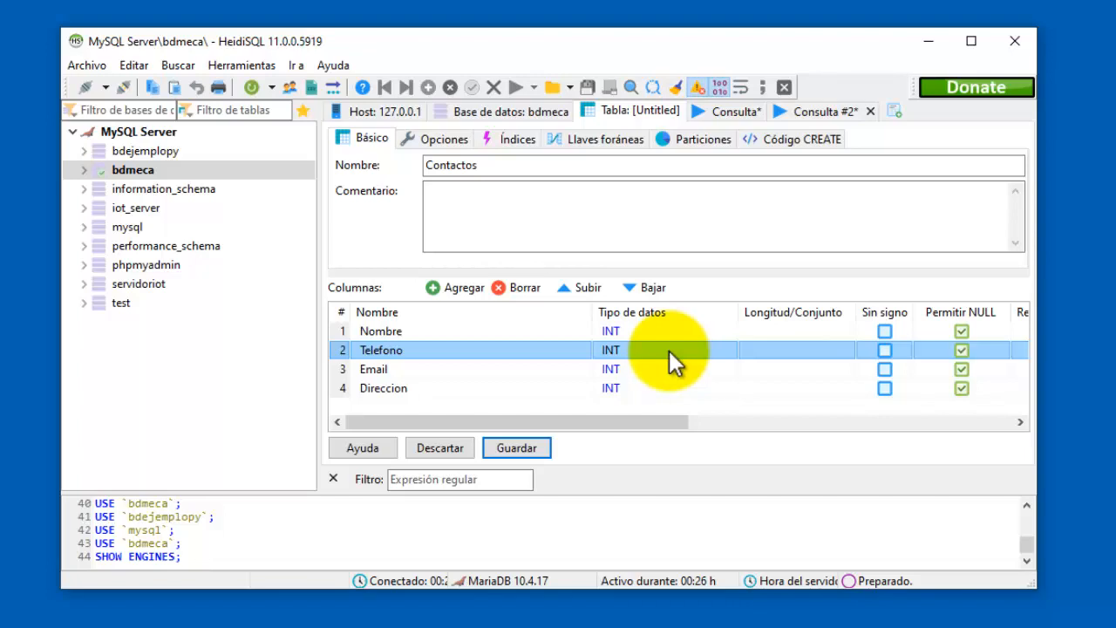
Change Telefono's data type from INT to VARCHAR and its length from 50 to 10.
click(668, 351)
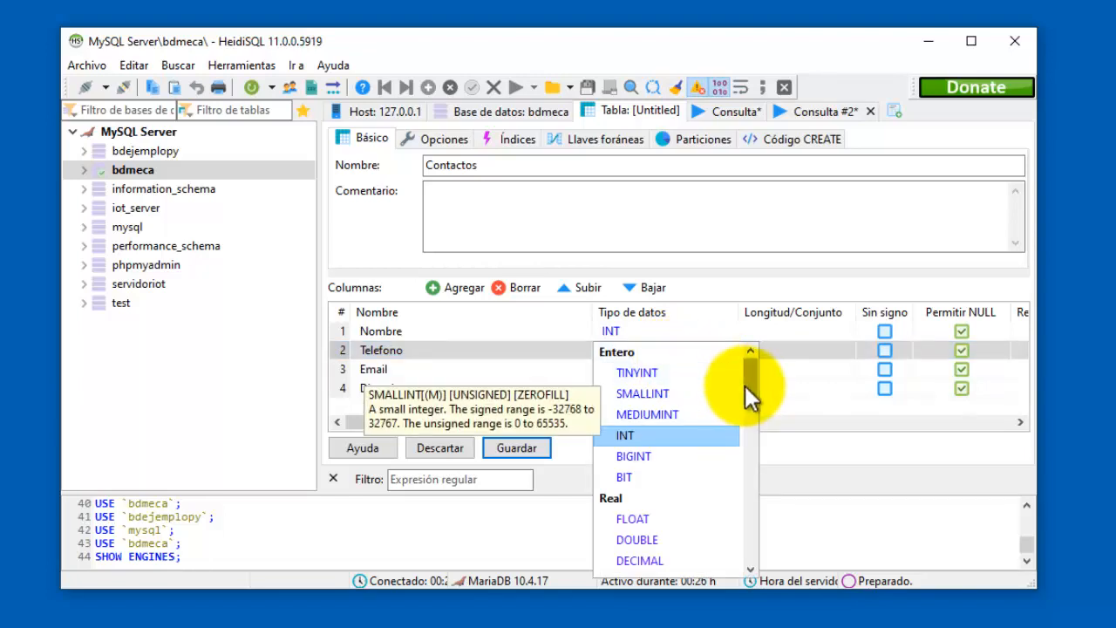
drag(754, 387, 736, 434)
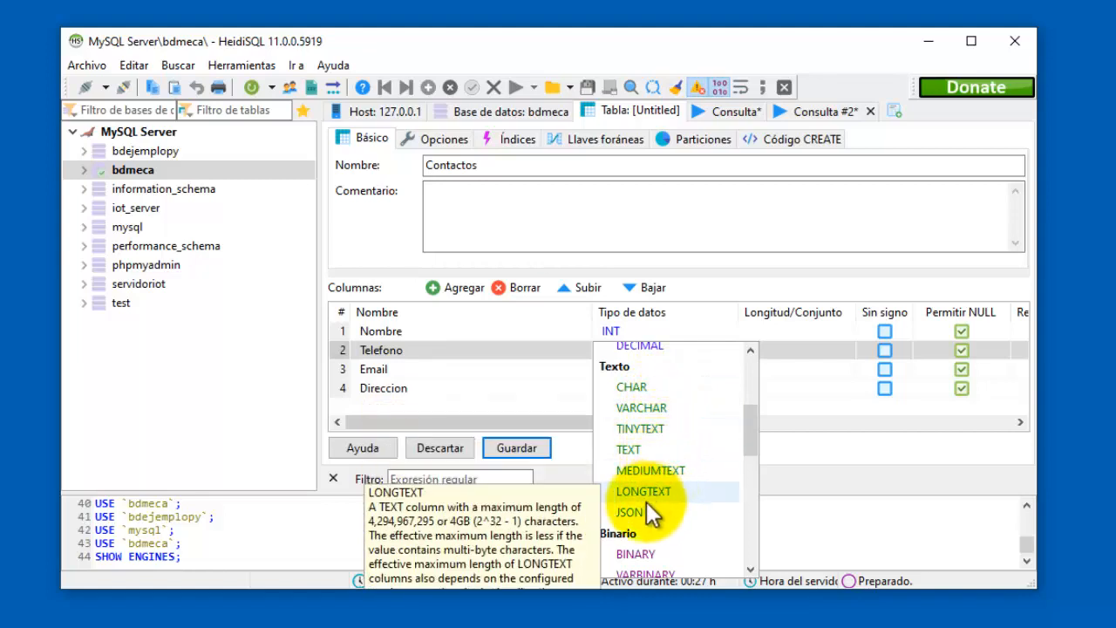
click(677, 411)
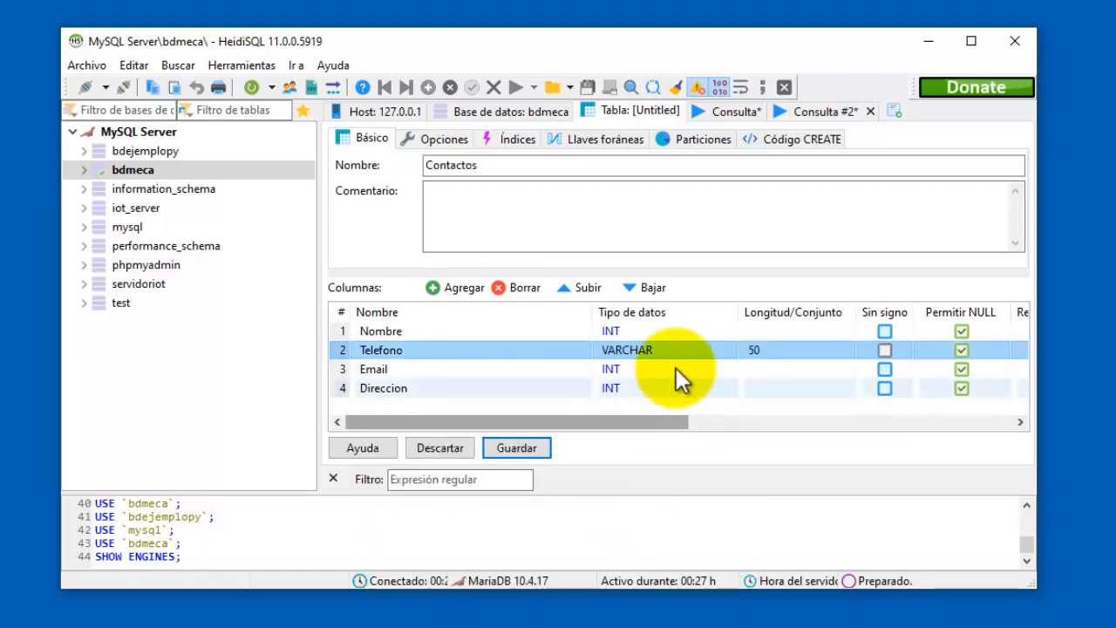
click(662, 354)
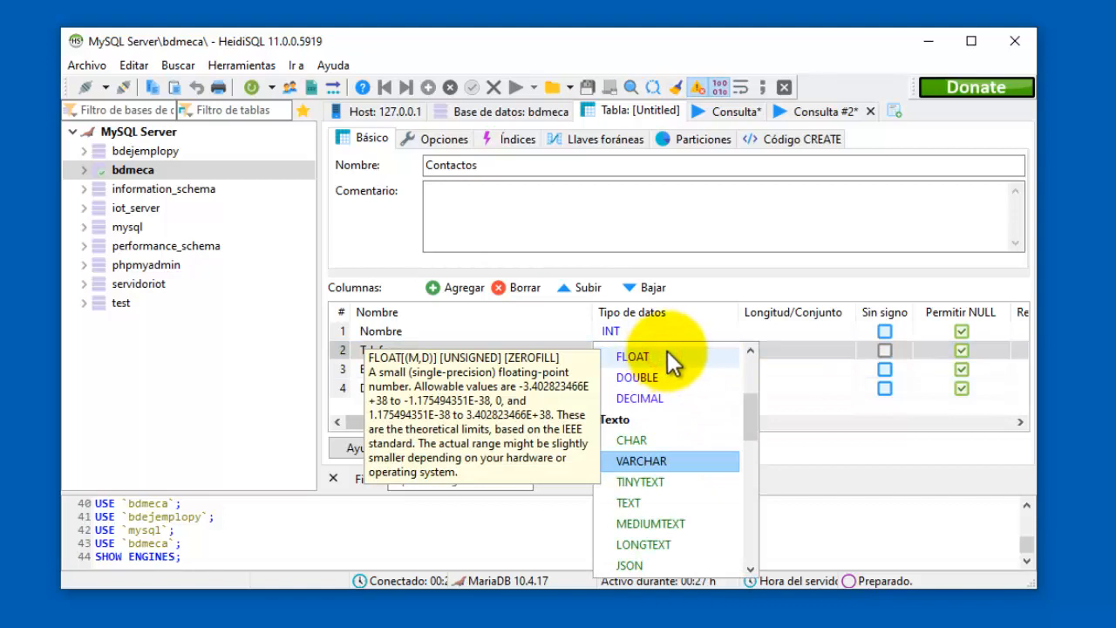
key(Escape)
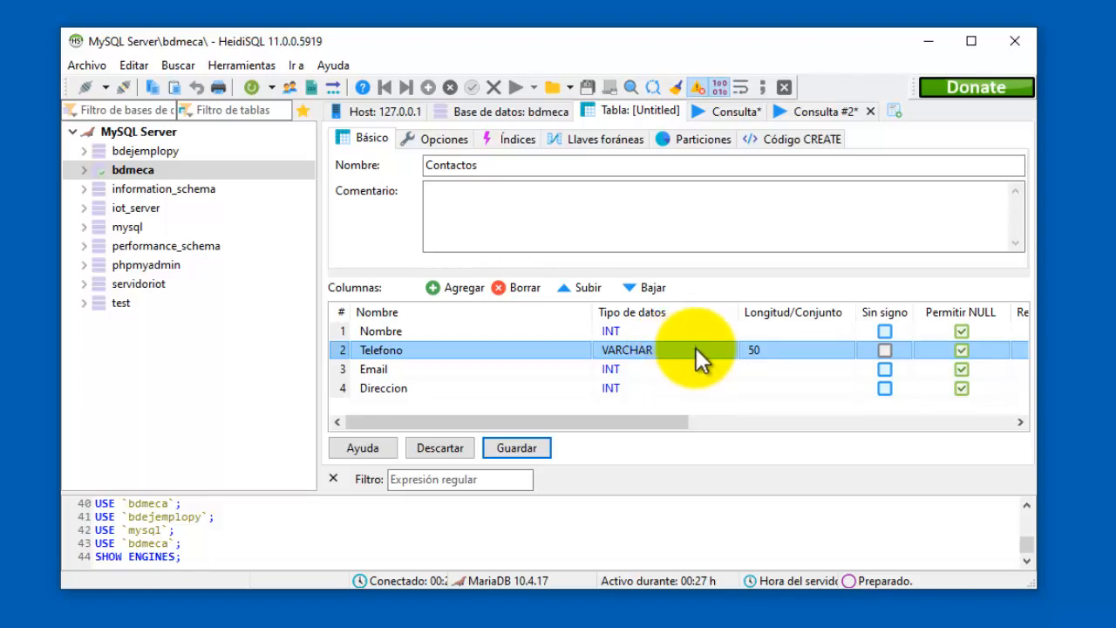
click(772, 349)
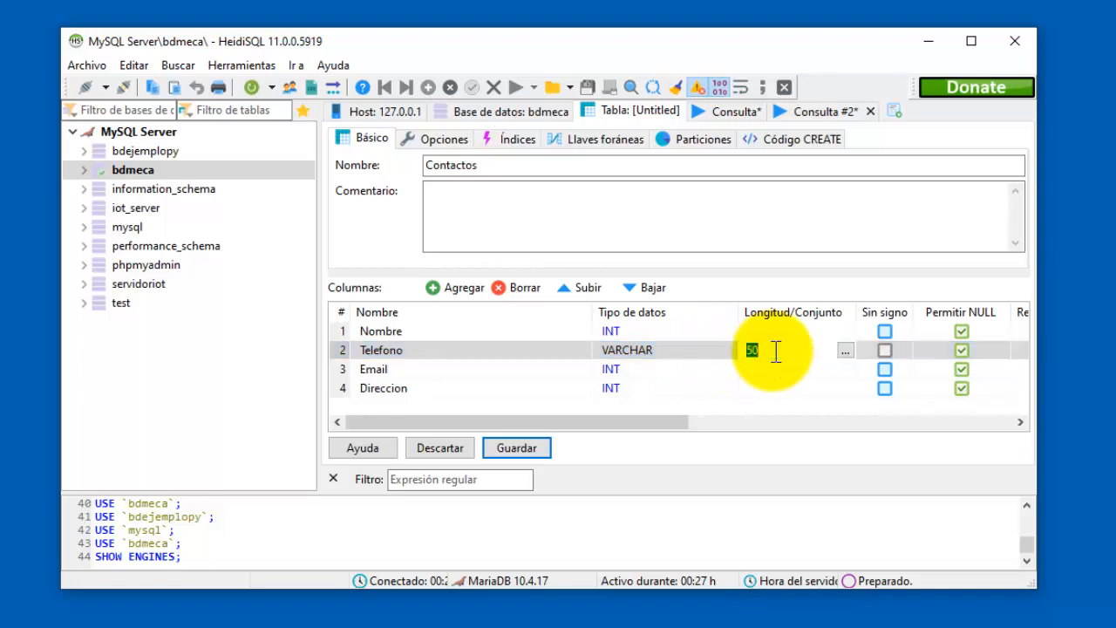
text(10)
key(Return)
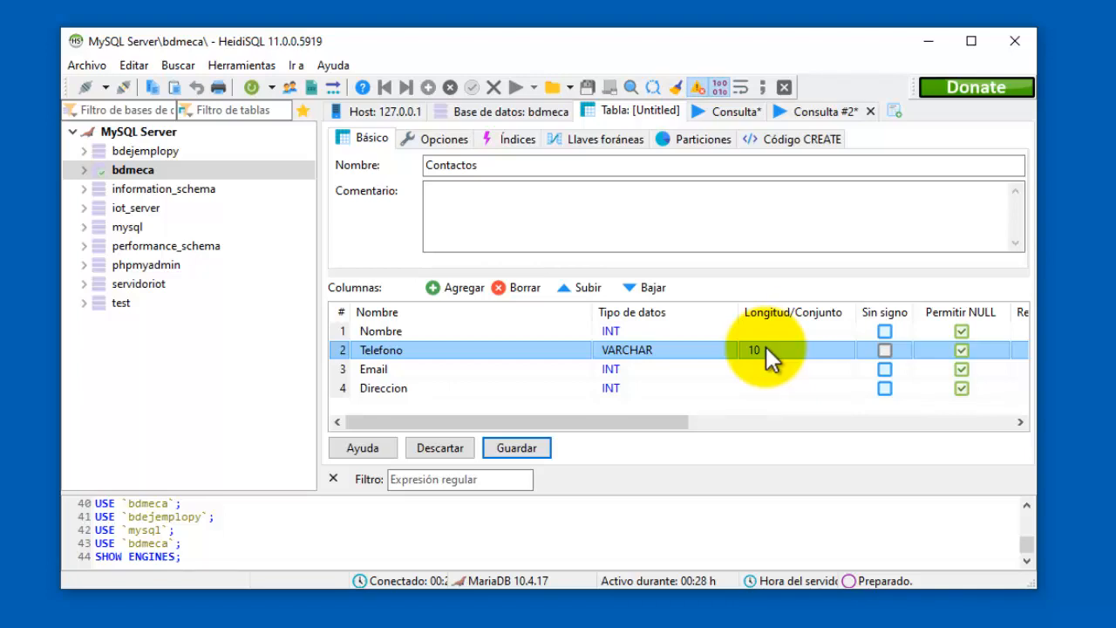
Make the Nombre column VARCHAR with length 80.
click(683, 330)
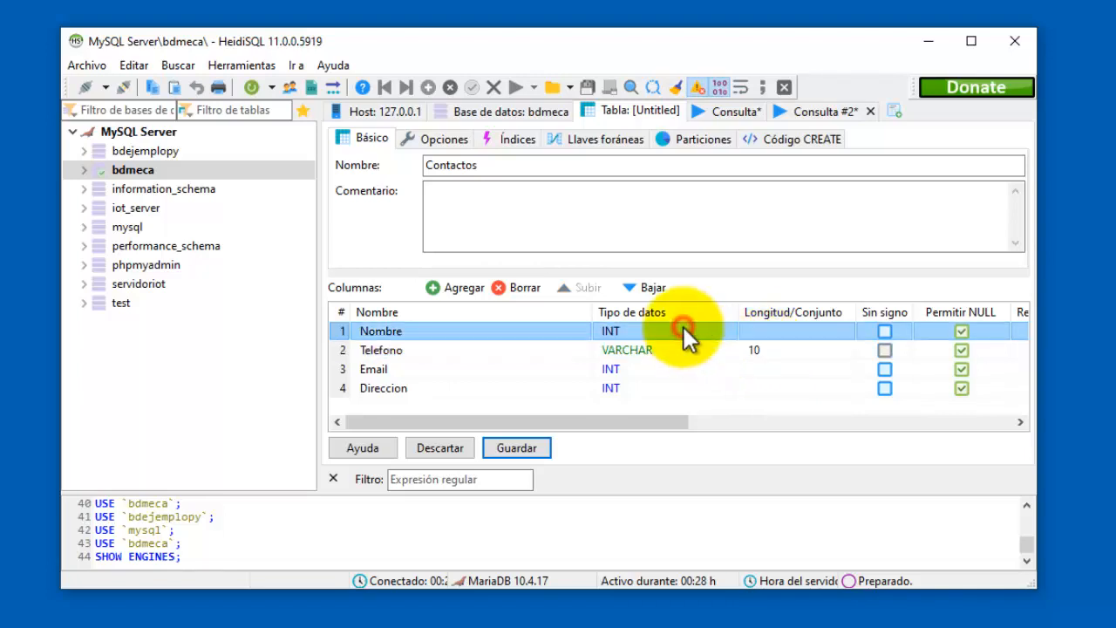
scroll(754, 378, down, 2)
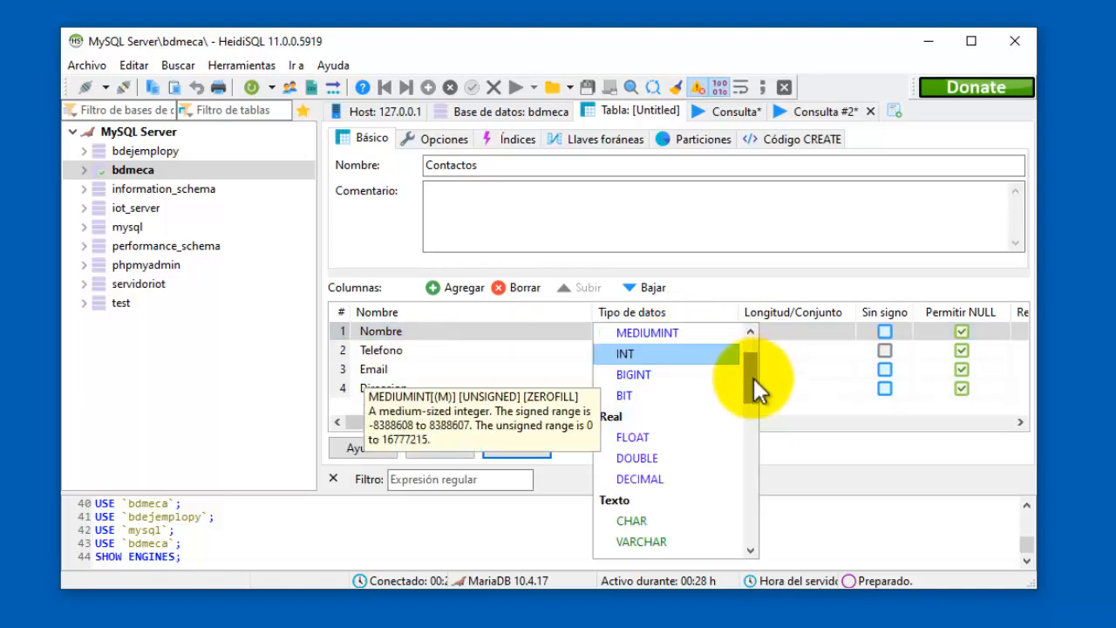
scroll(753, 378, down, 1)
click(685, 477)
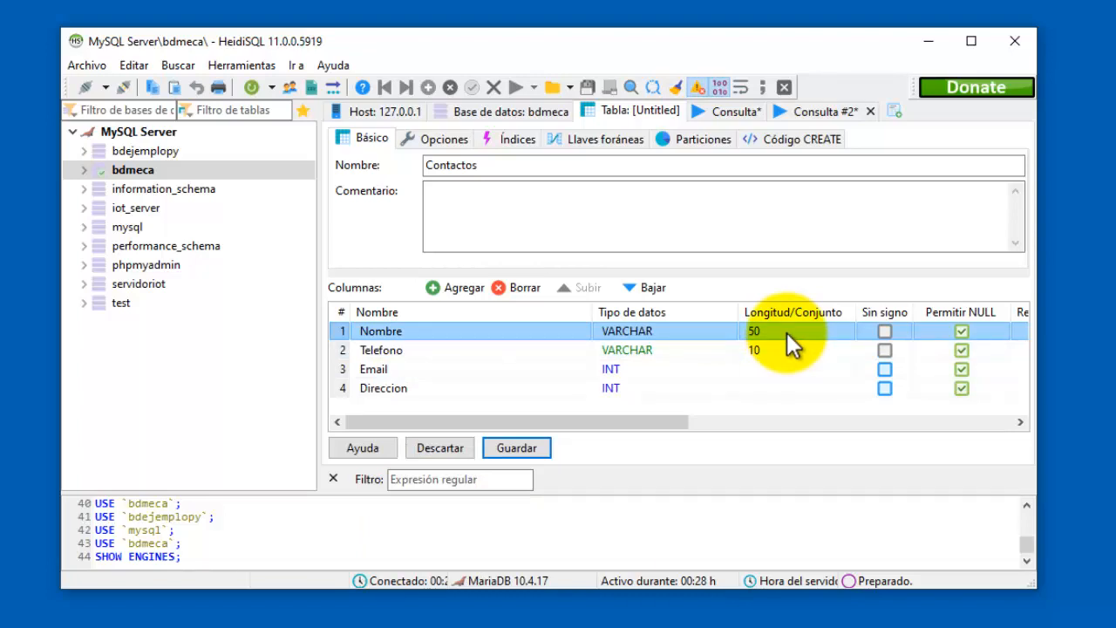
click(786, 332)
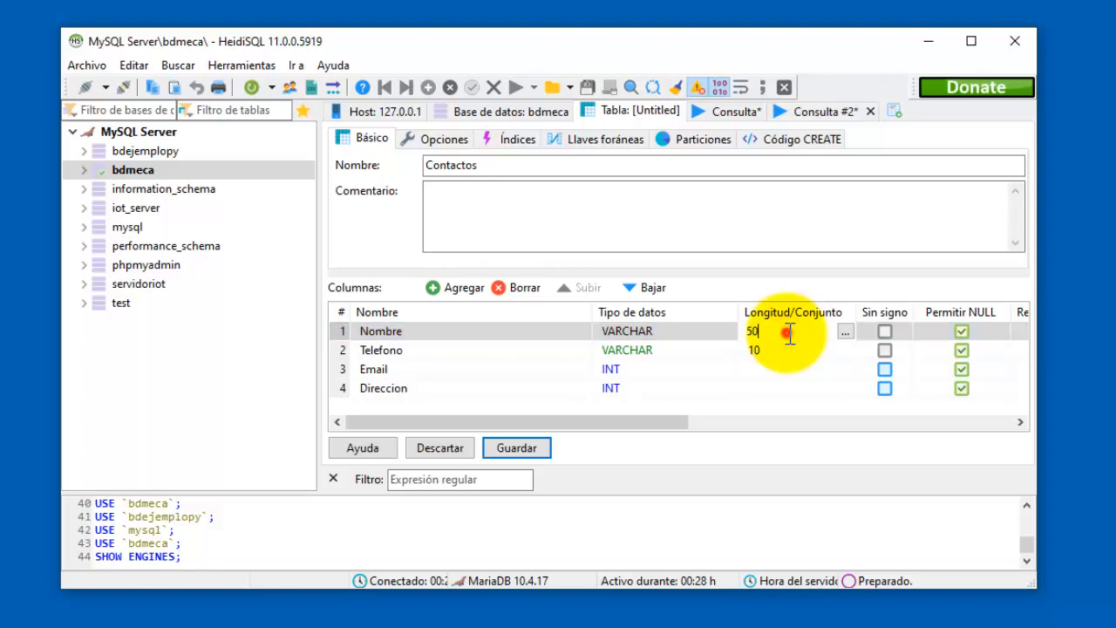
drag(786, 332, 729, 333)
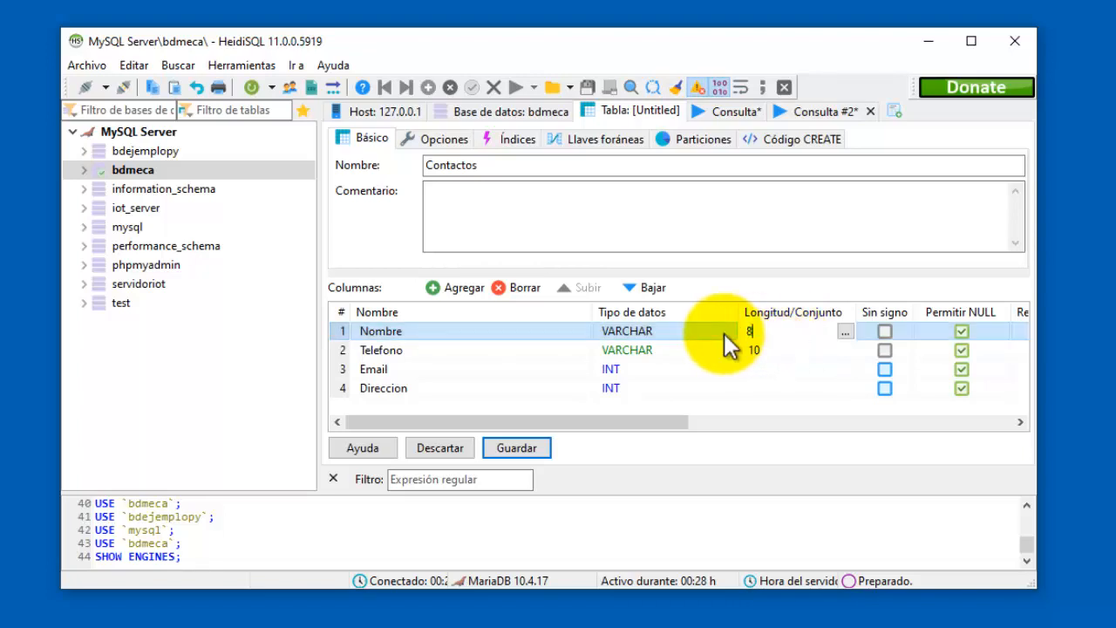
text(80)
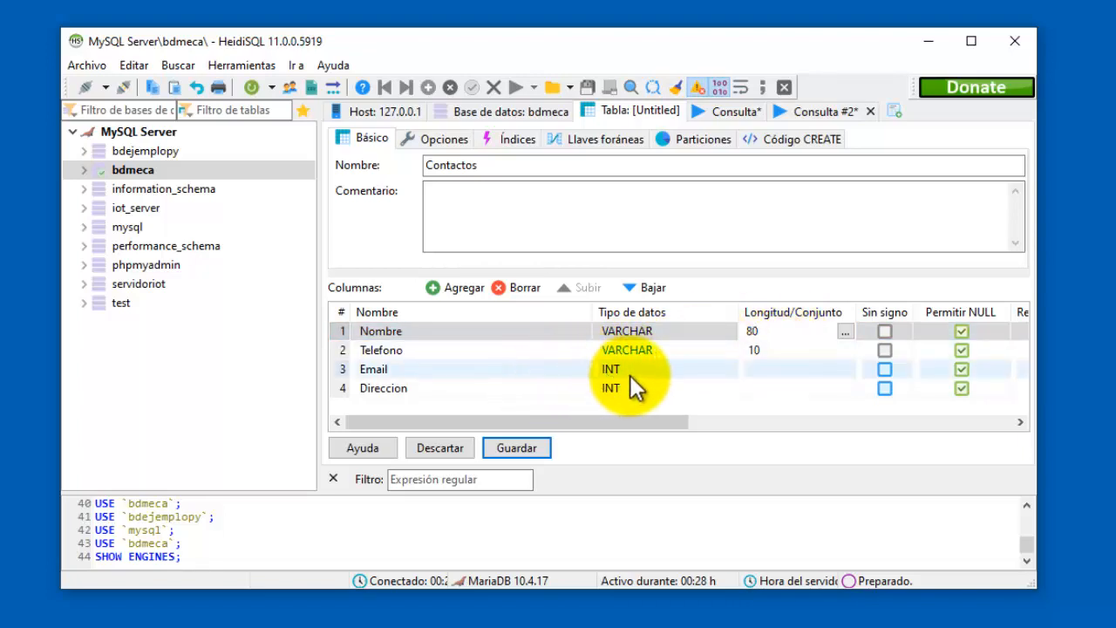
Make Email VARCHAR(50) and Direccion VARCHAR(120).
click(633, 370)
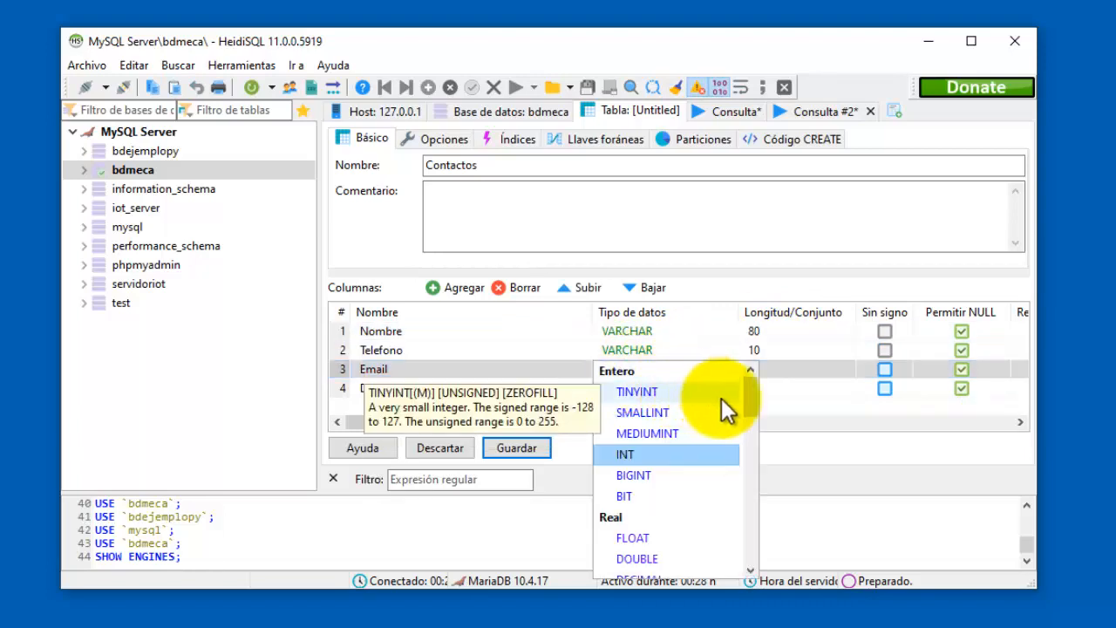
scroll(711, 427, down, 3)
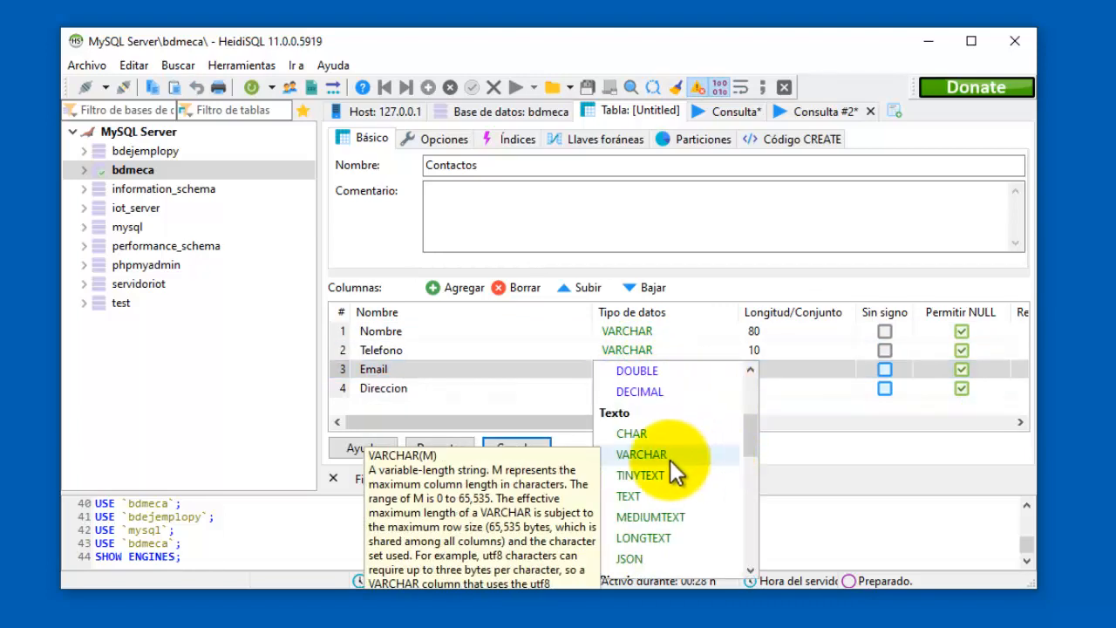
click(669, 459)
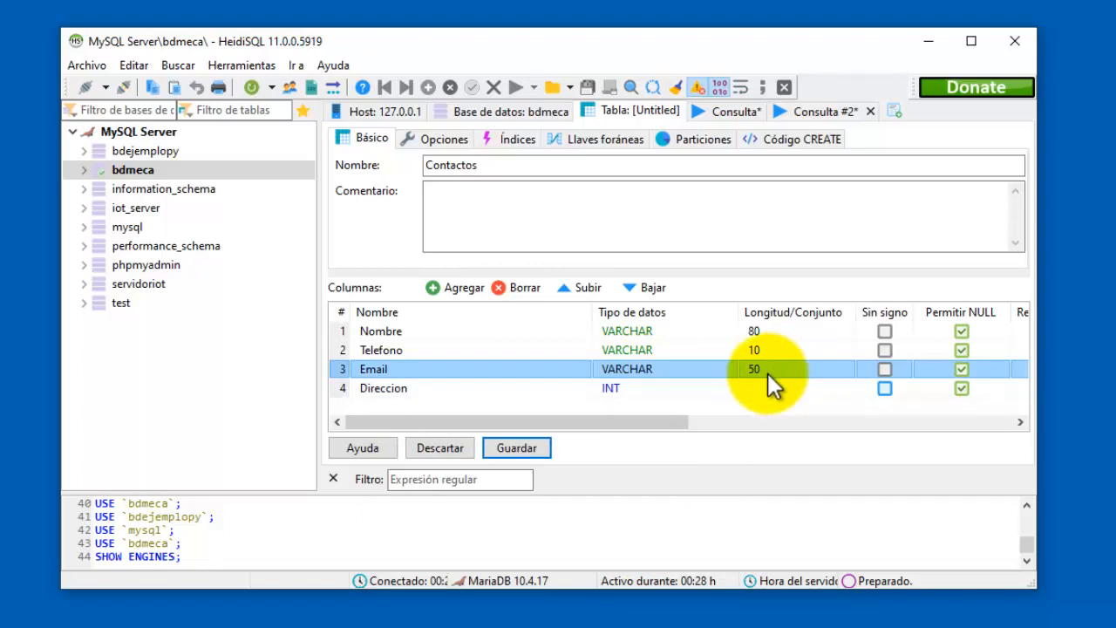
click(660, 388)
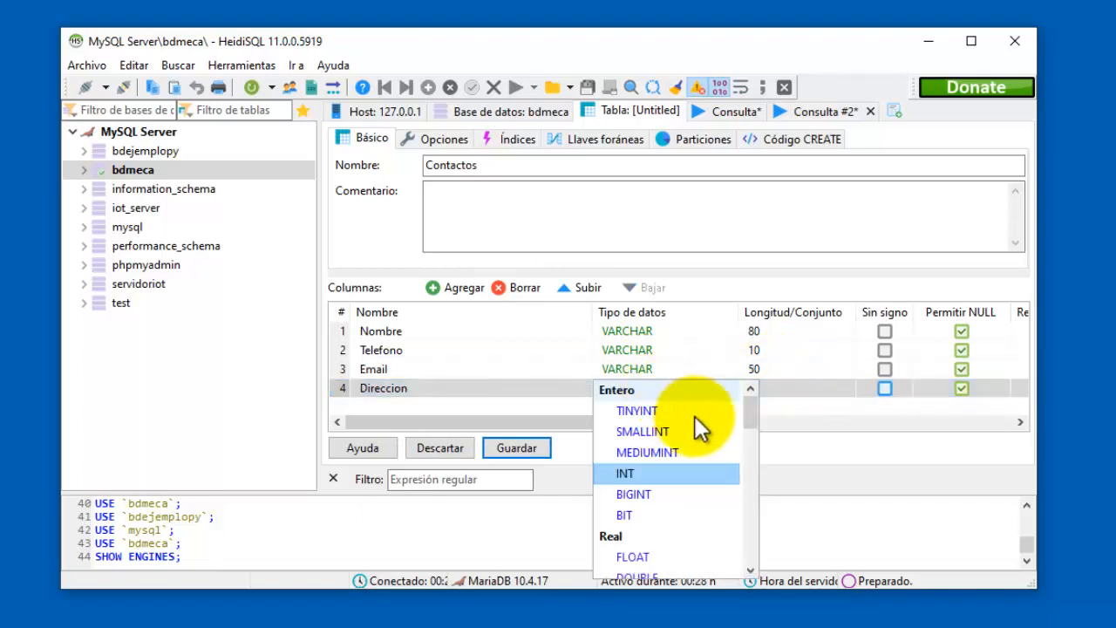
scroll(708, 455, down, 3)
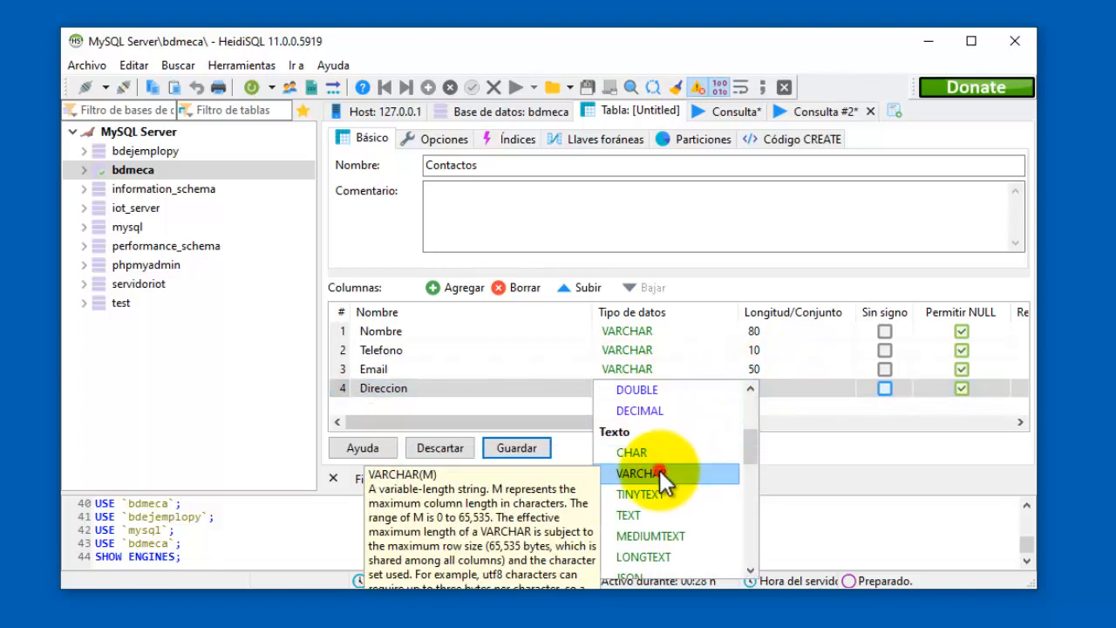
click(702, 473)
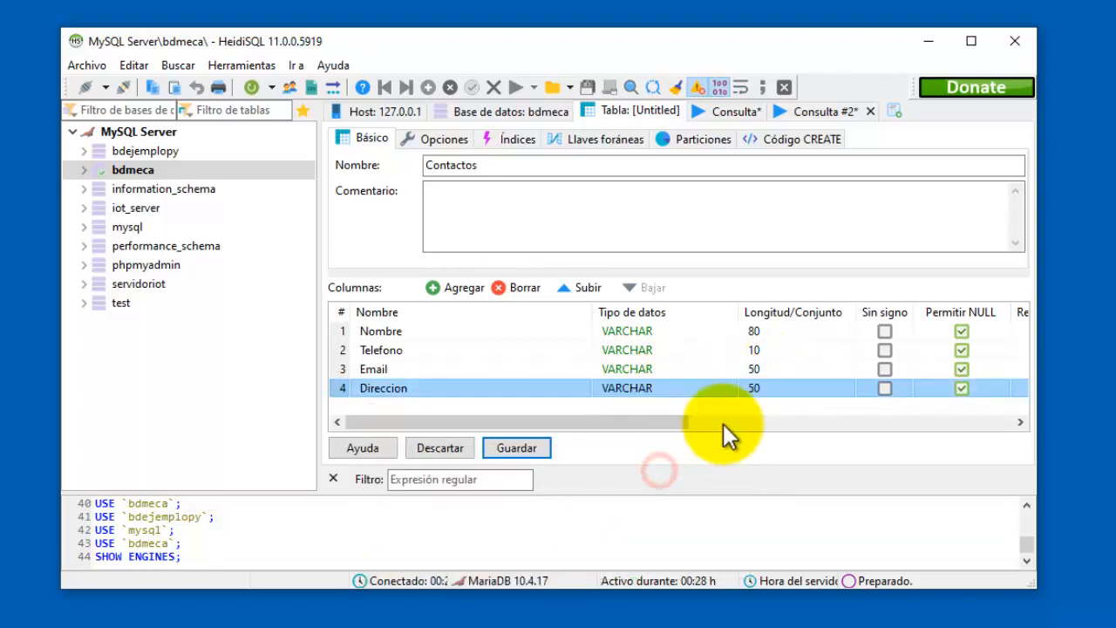
click(771, 386)
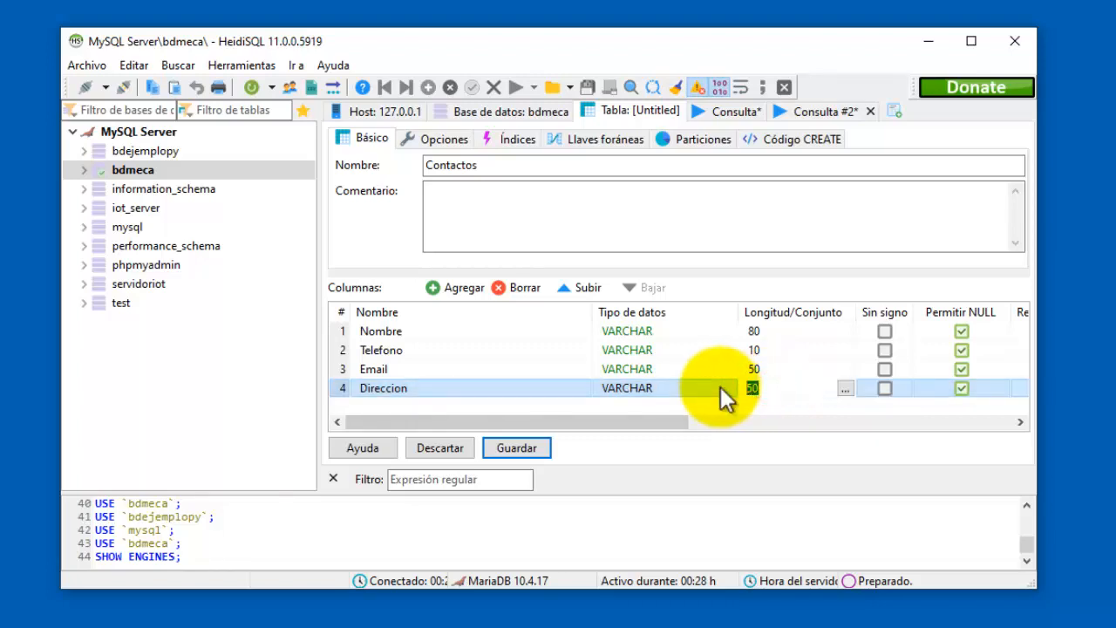
text(120)
key(Return)
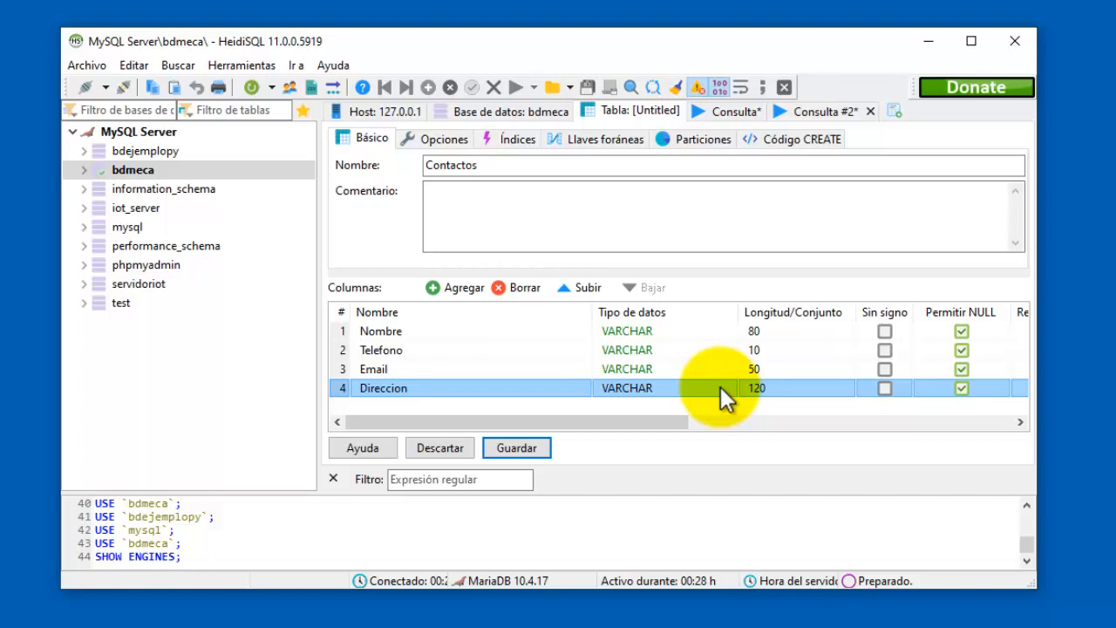
double_click(658, 332)
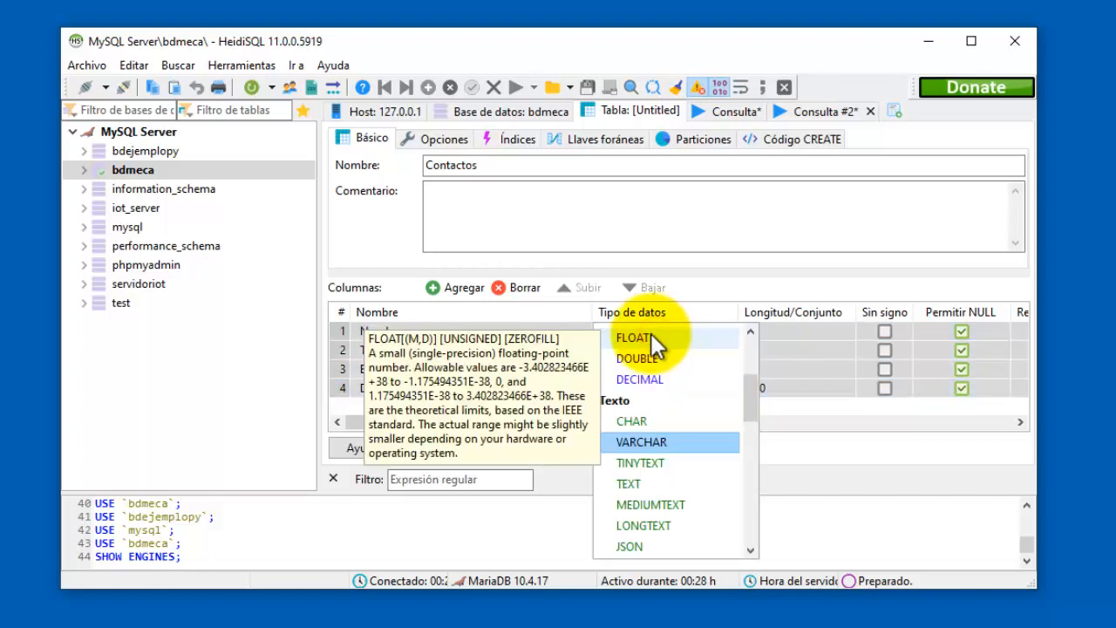
click(562, 335)
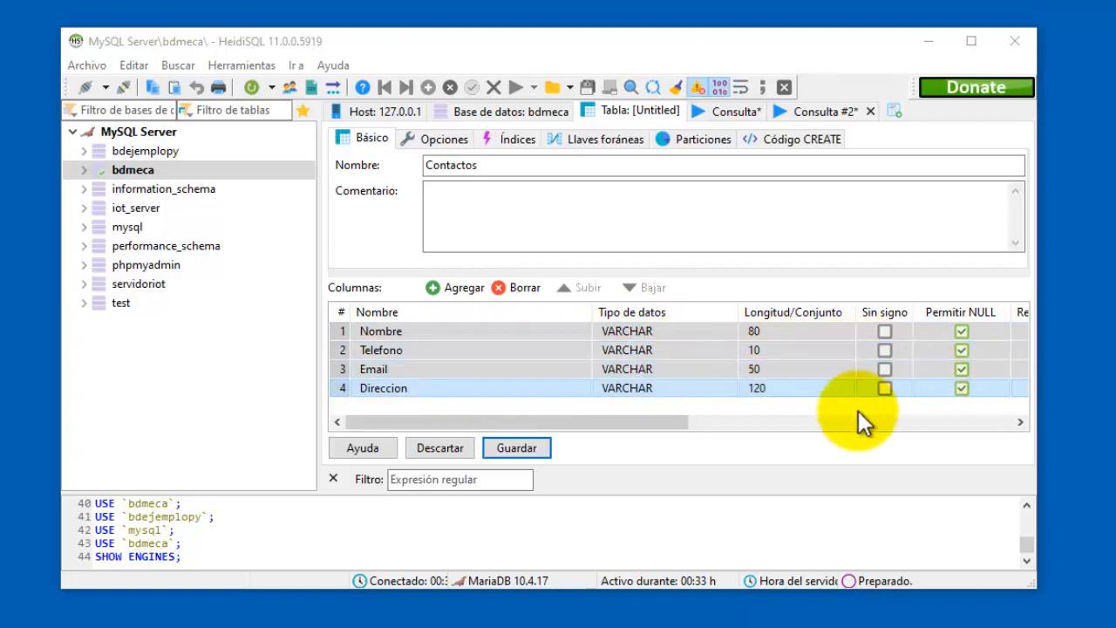
Uncheck Permitir NULL for the Nombre and Telefono columns.
drag(650, 424, 840, 426)
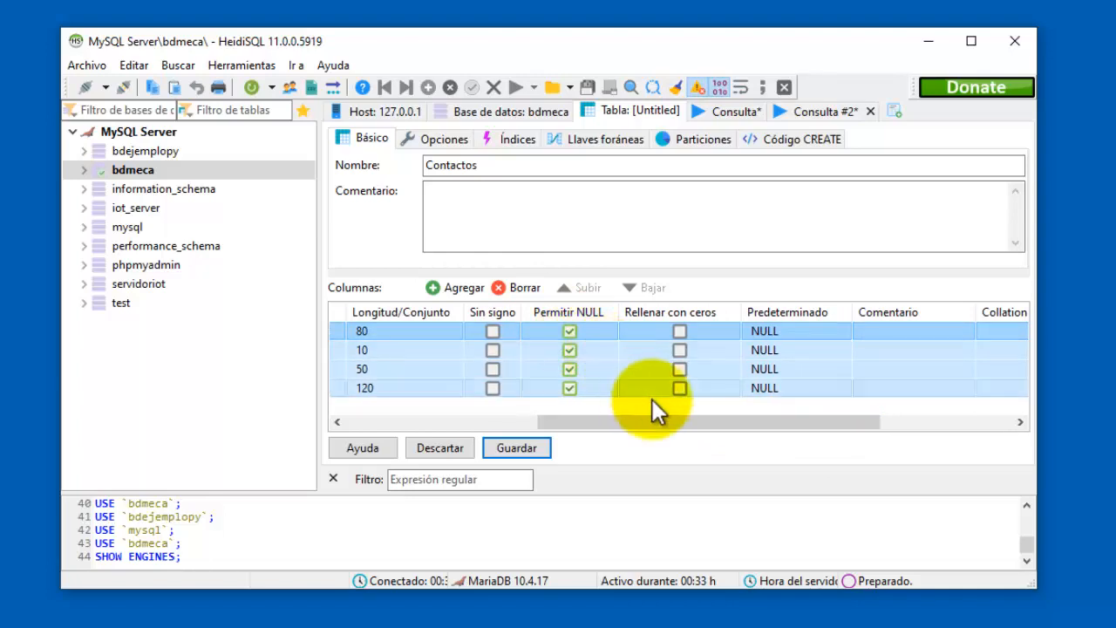
drag(643, 422, 425, 433)
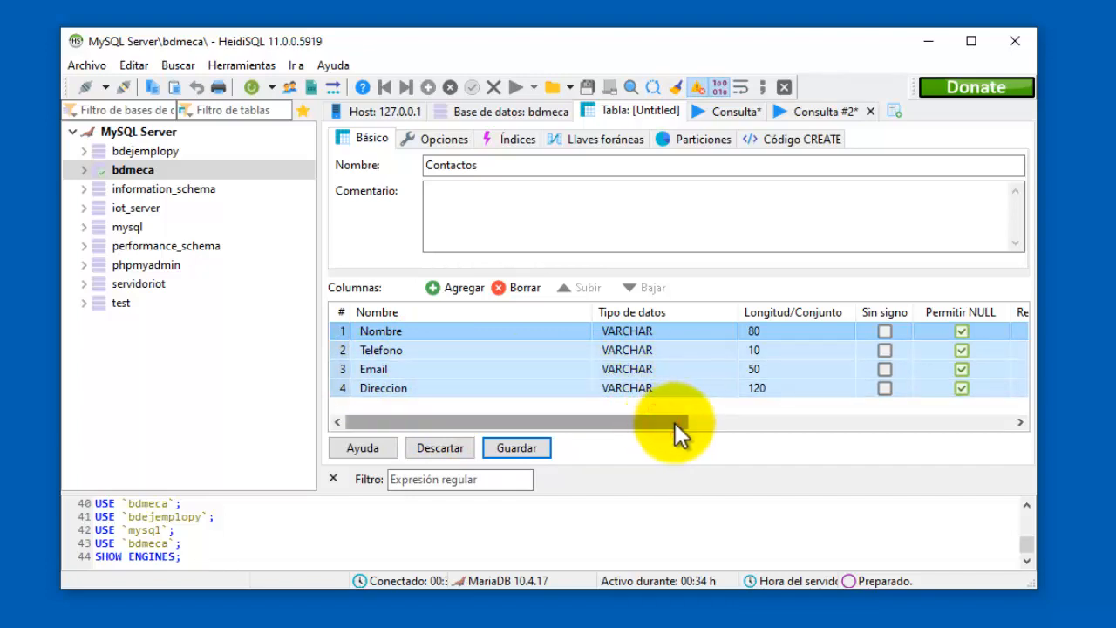
drag(675, 423, 729, 424)
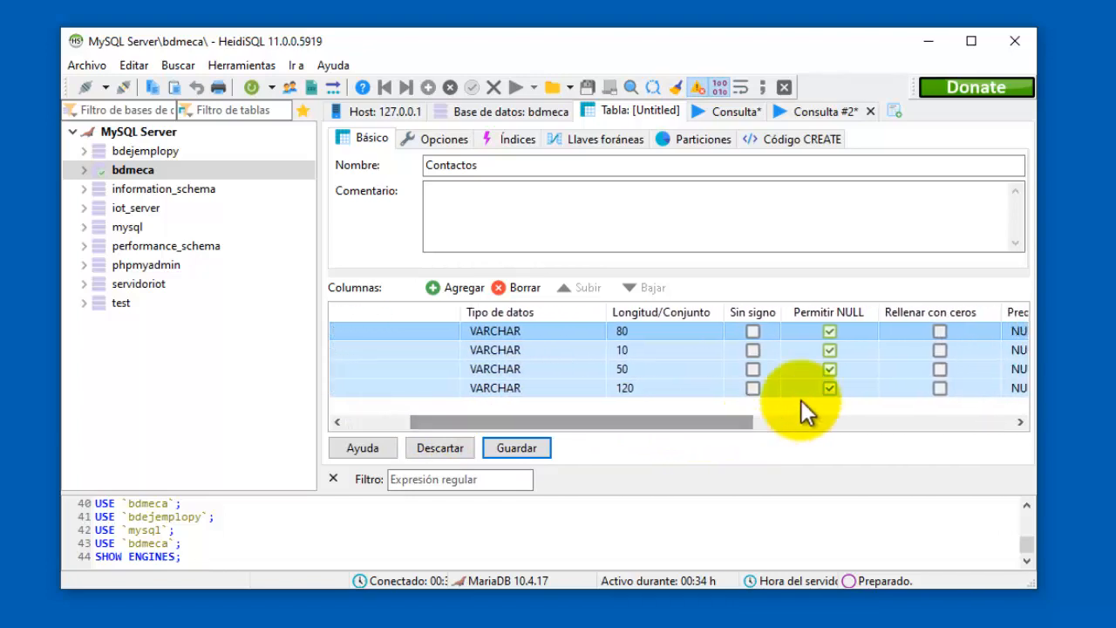
drag(730, 417, 536, 408)
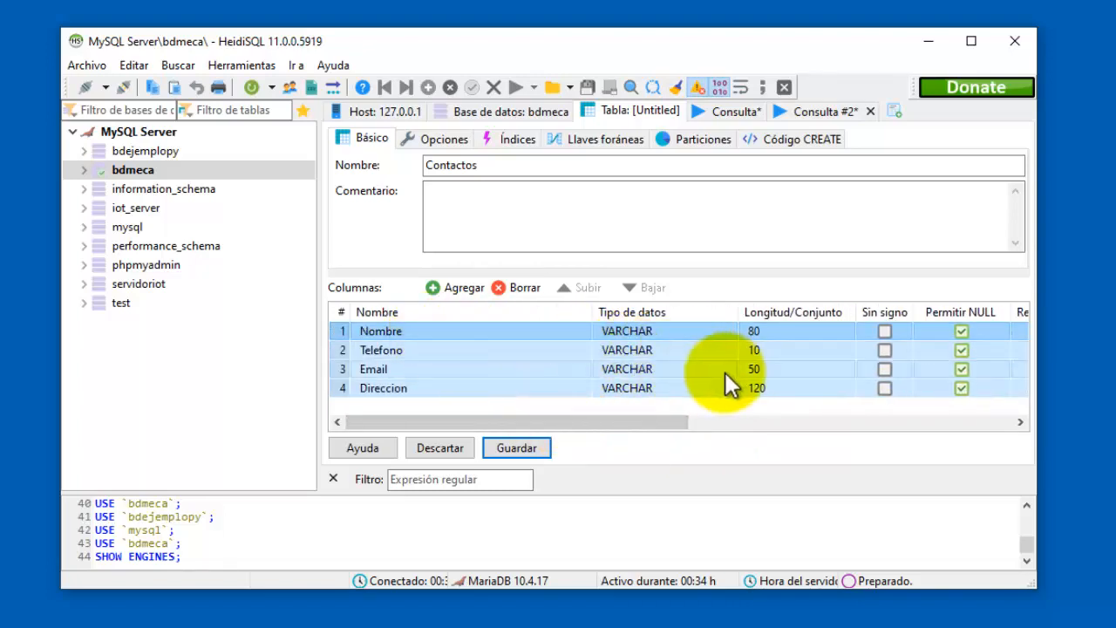
click(961, 331)
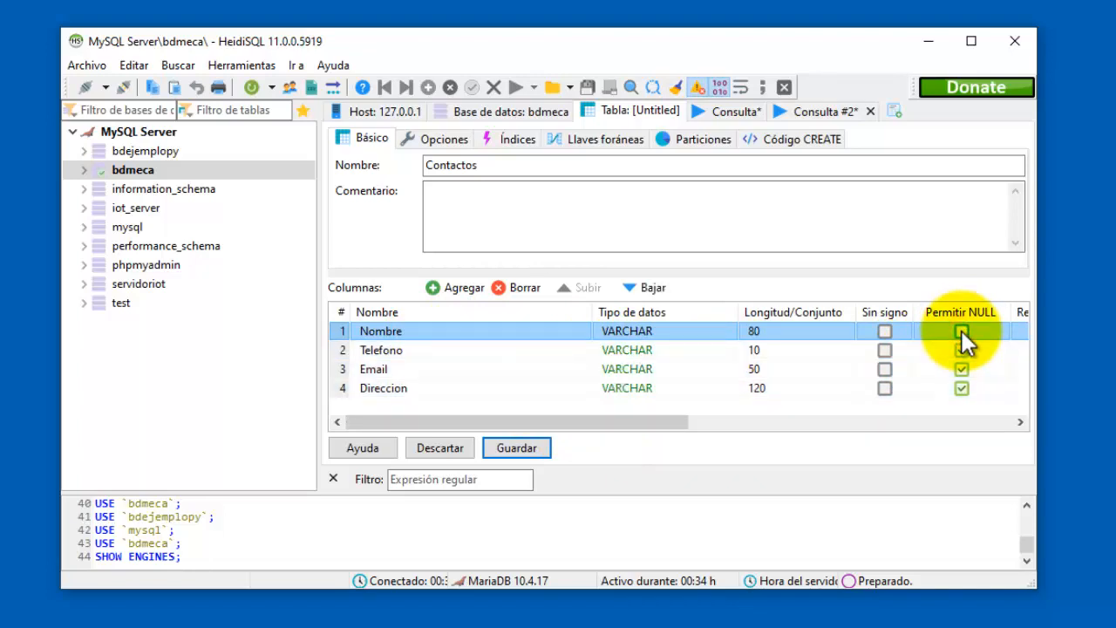
click(961, 331)
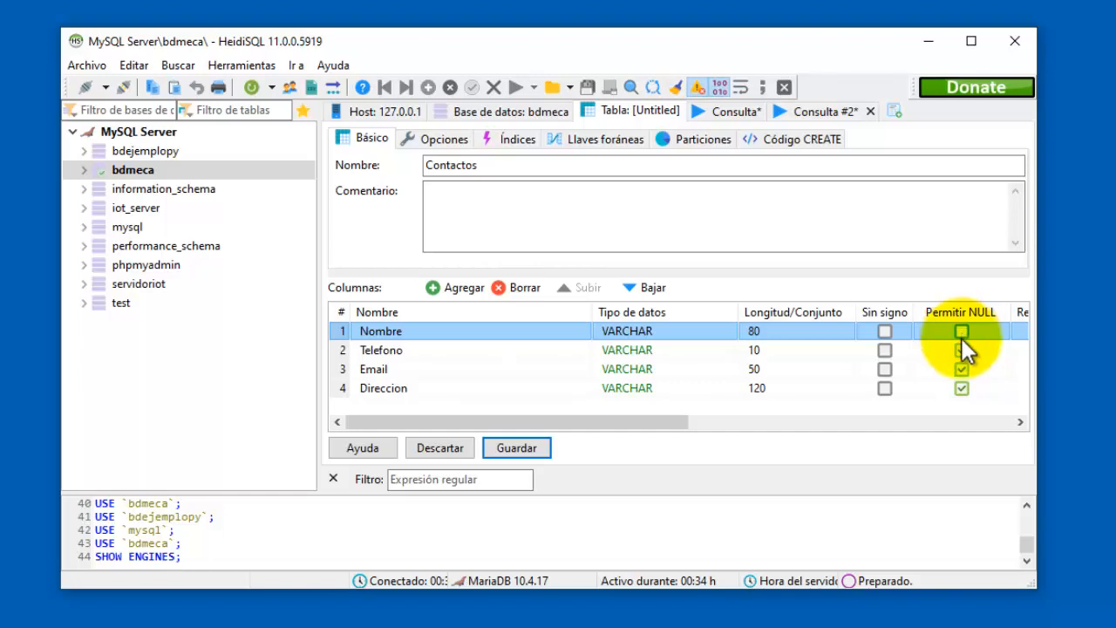
click(963, 350)
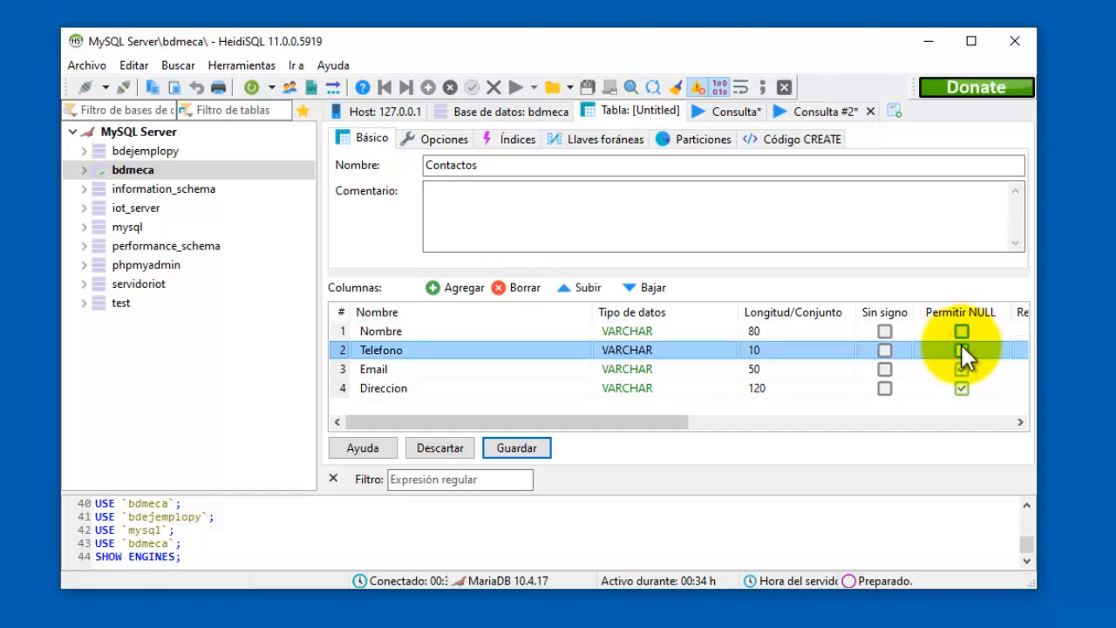
click(961, 350)
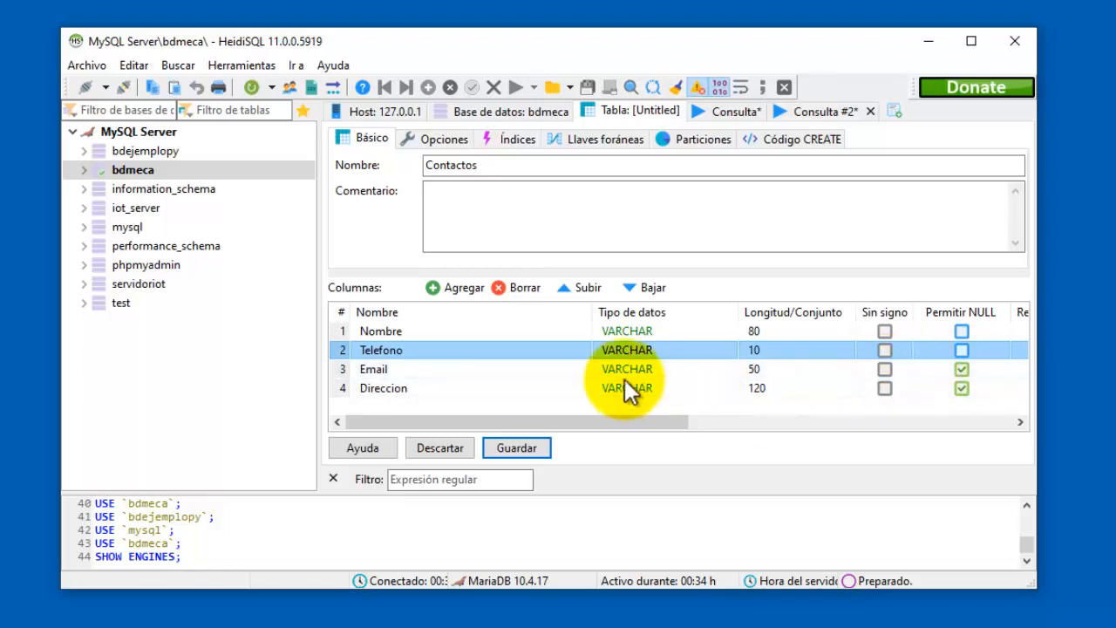
Scroll back and forth across the Columnas grid to review the column properties.
drag(659, 422, 867, 431)
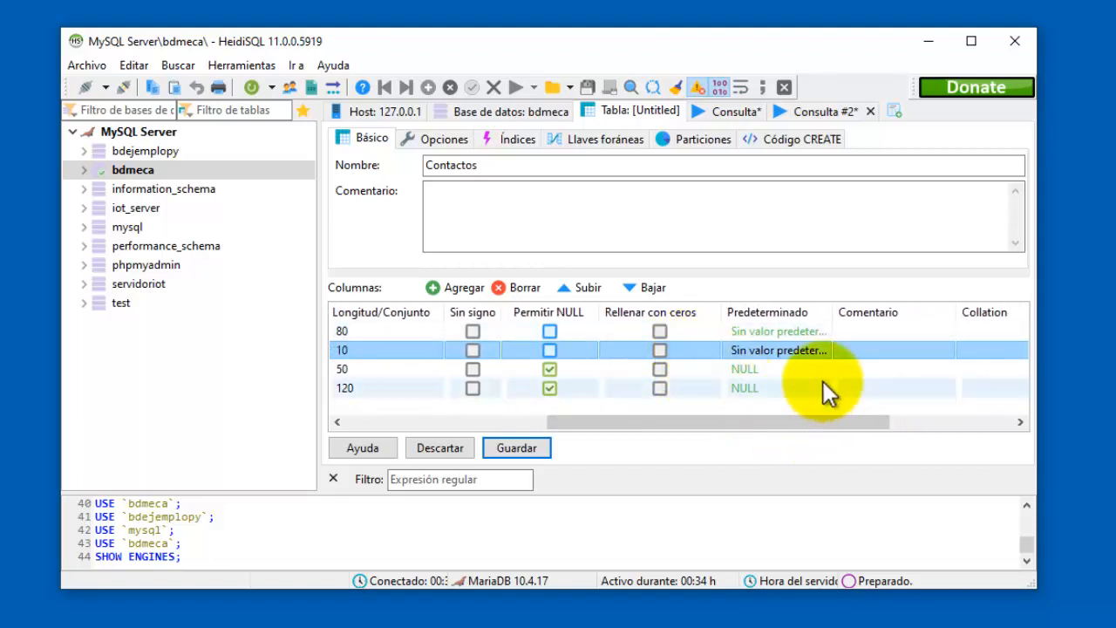
drag(878, 421, 951, 422)
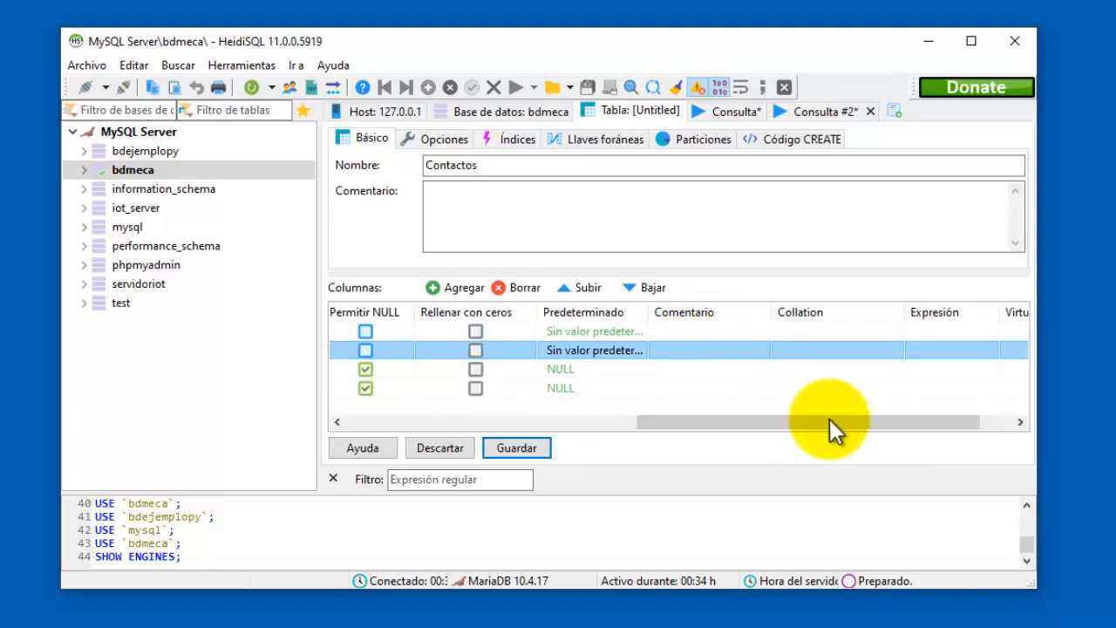
drag(837, 421, 872, 421)
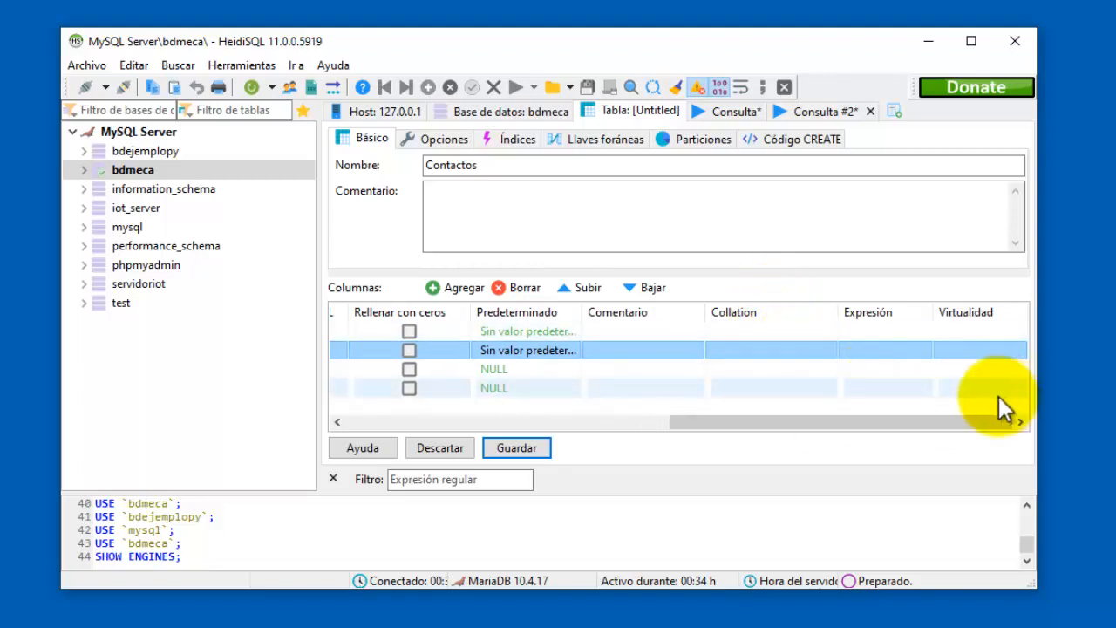
drag(917, 422, 621, 432)
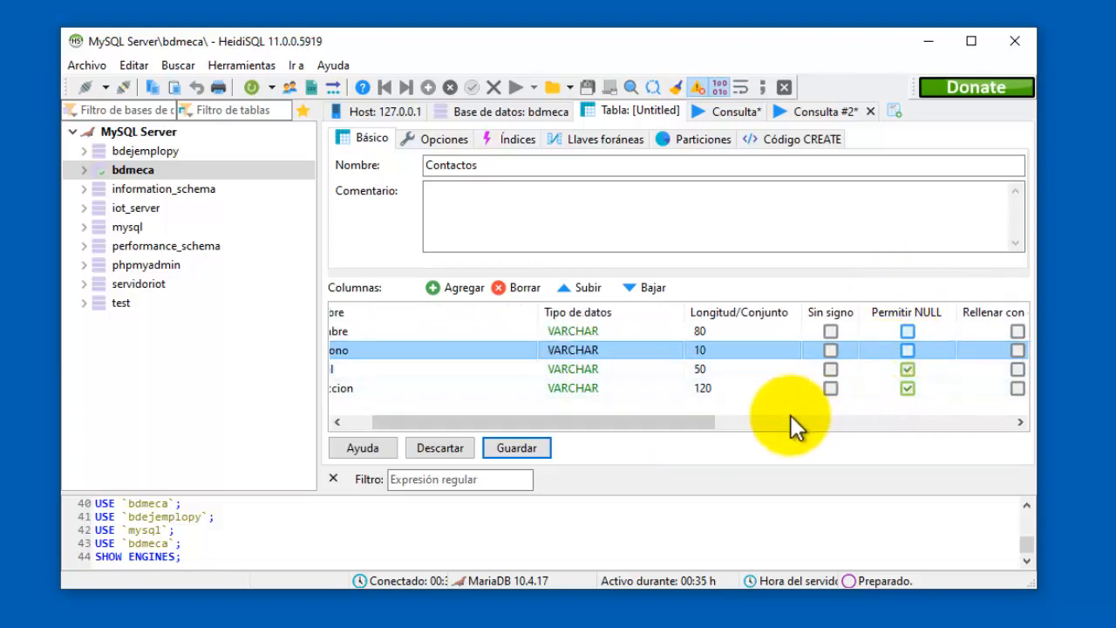
drag(610, 422, 584, 424)
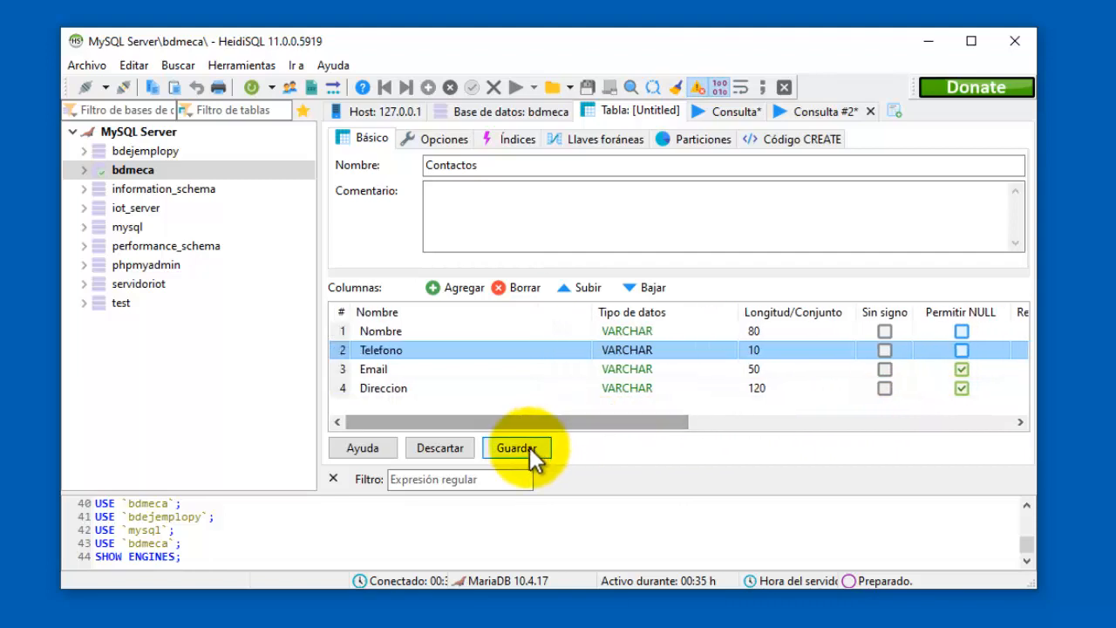
Save the table, select contactos under bdmeca, and view its empty Datos tab.
click(530, 447)
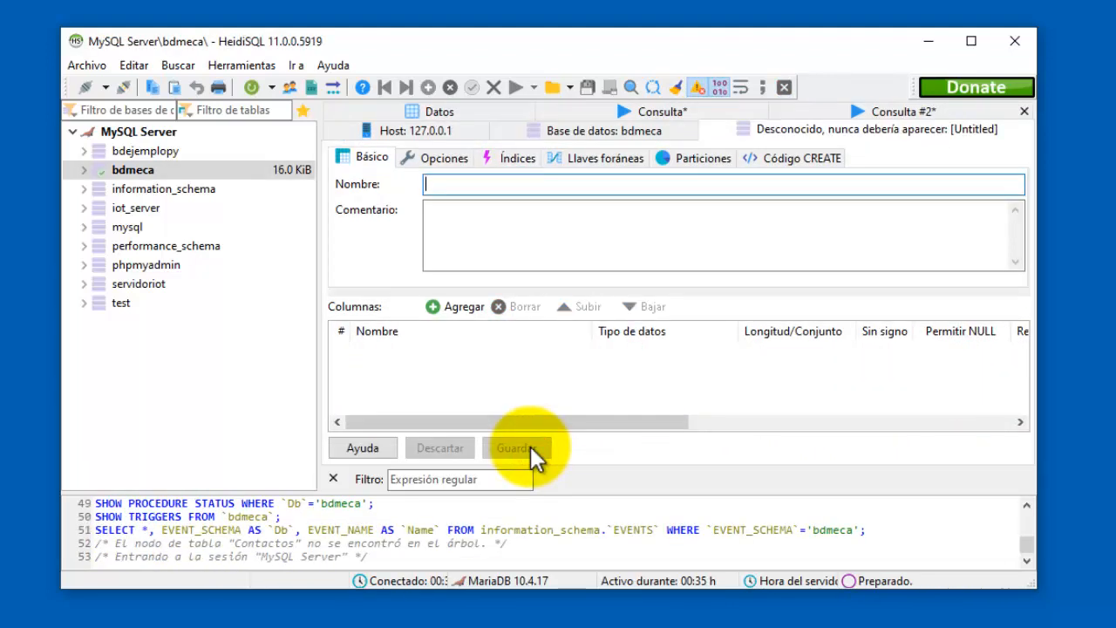
click(91, 172)
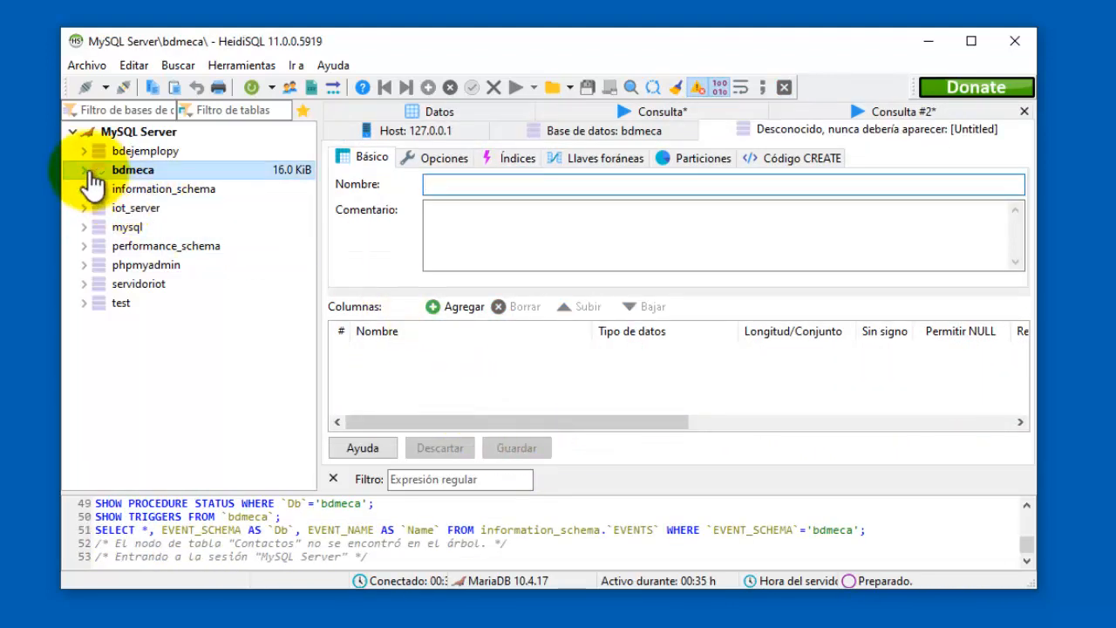
click(84, 170)
click(128, 188)
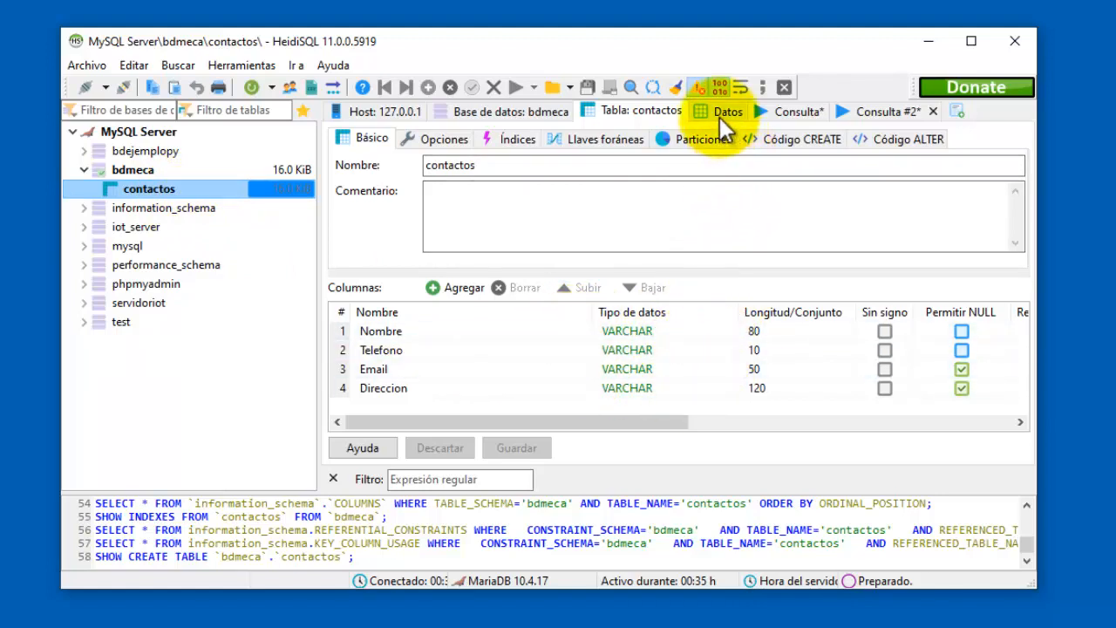
click(723, 122)
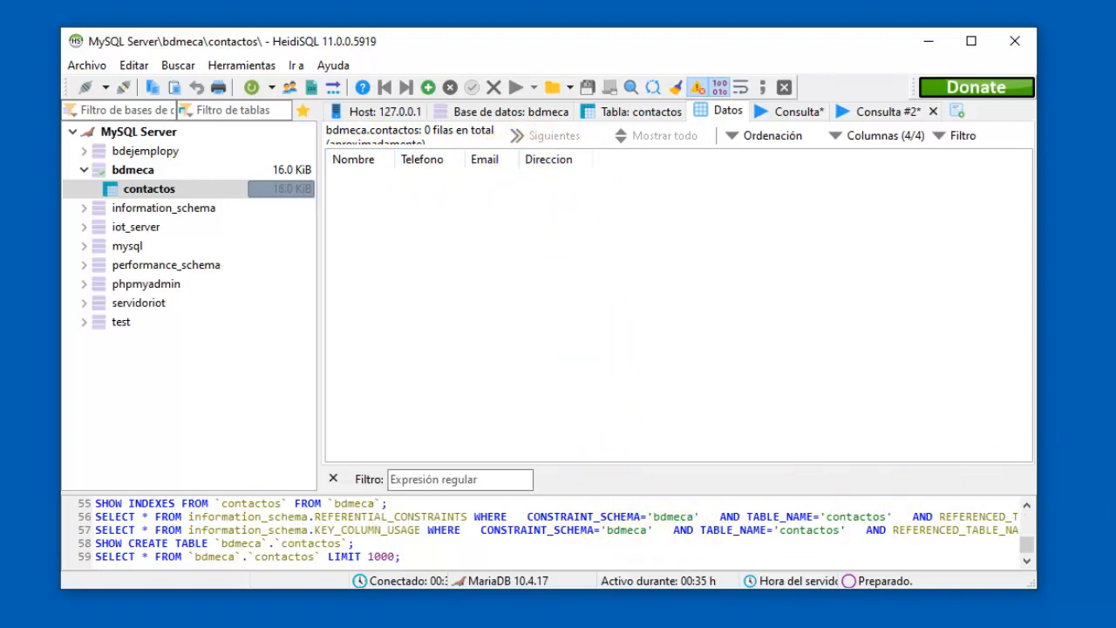
click(414, 627)
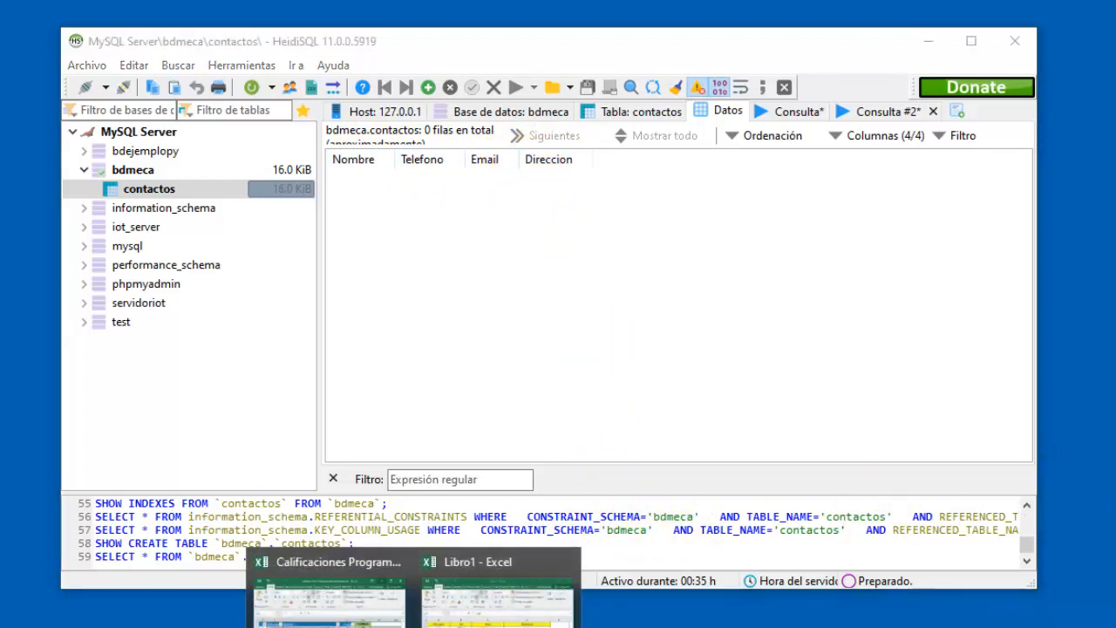
drag(1115, 305, 537, 127)
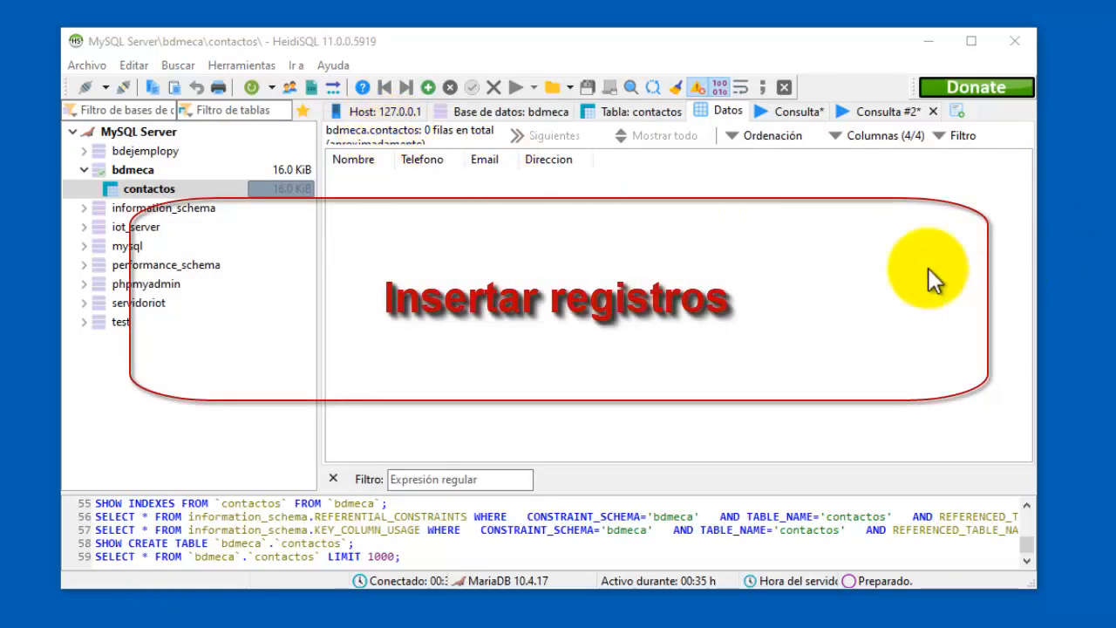
Insert a row with the first contact's name, phone, e-mail and address, and post it.
click(428, 93)
click(366, 178)
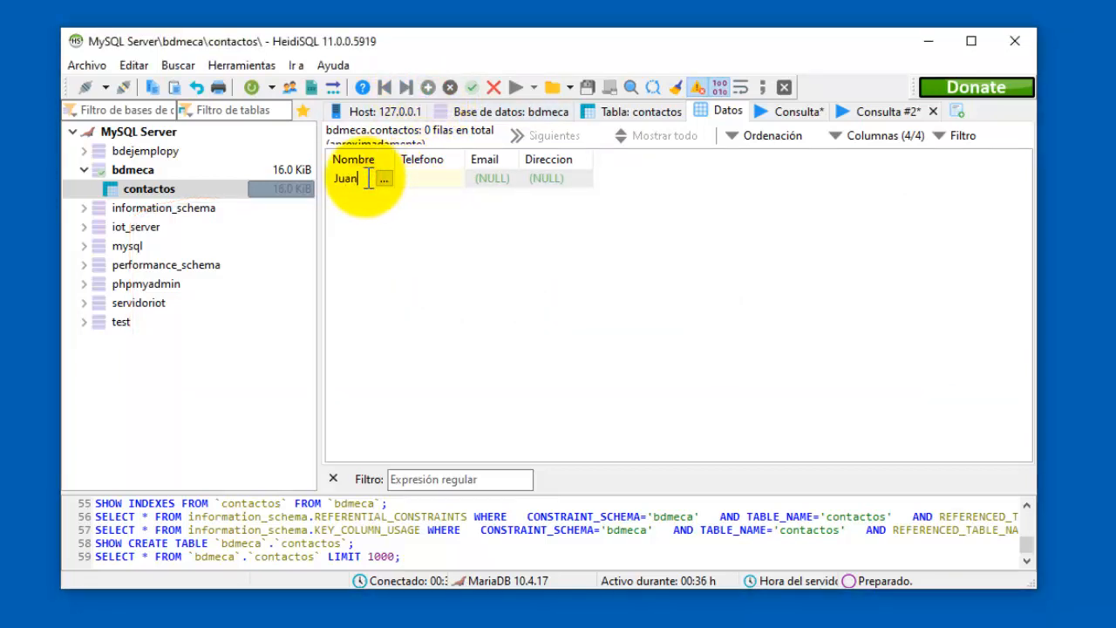
click(428, 183)
text(556667)
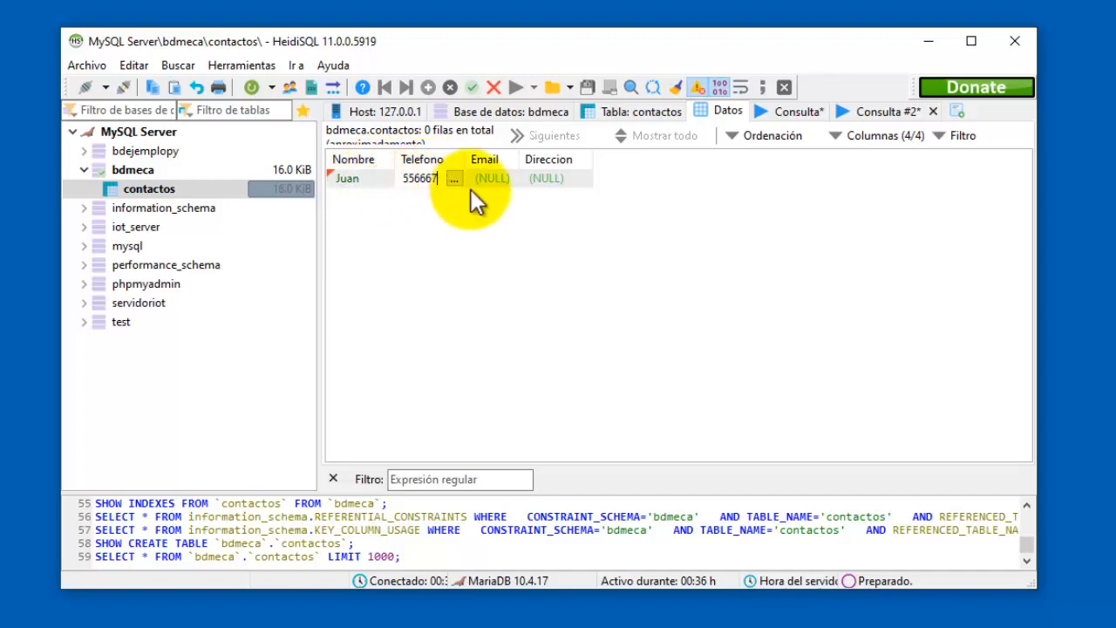
click(497, 183)
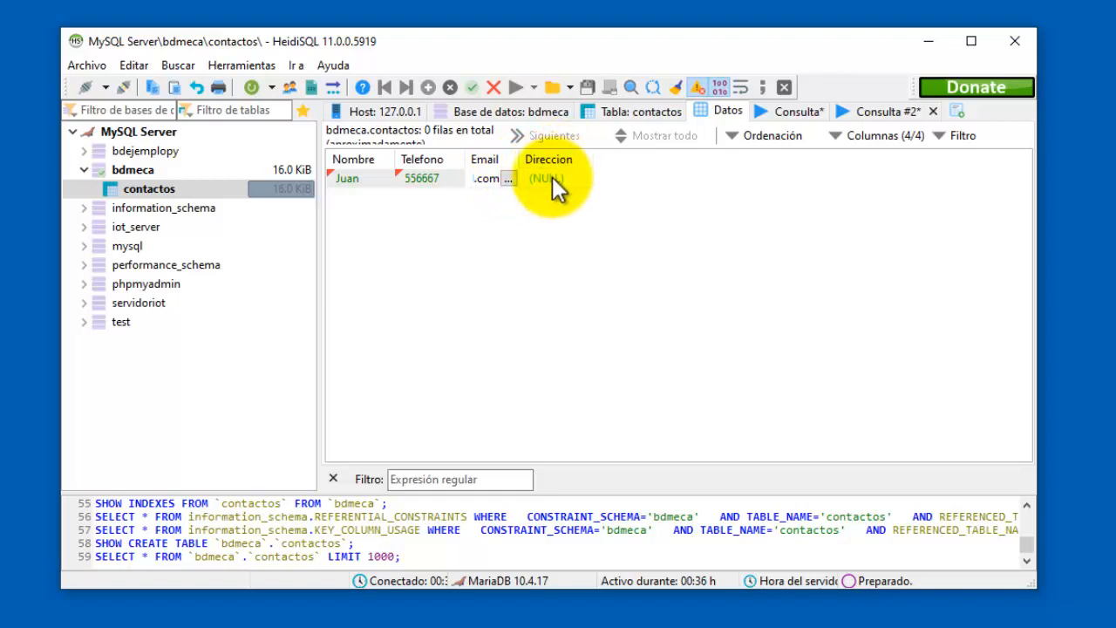
key(Down)
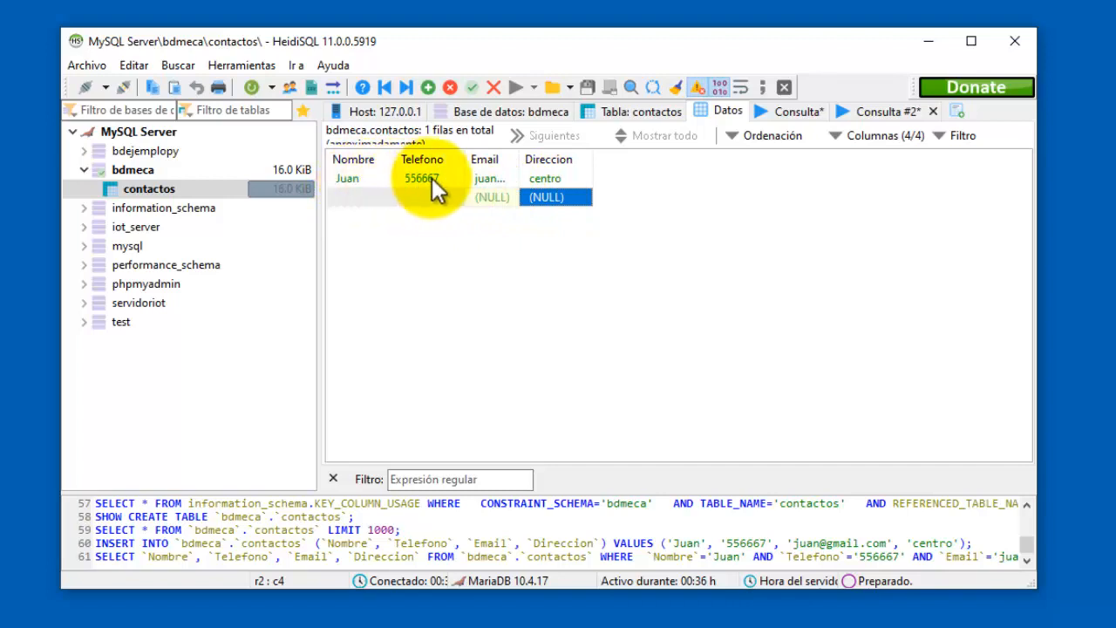
Widen the Email, Direccion, Nombre and Telefono columns and check the saved address.
drag(522, 160, 596, 160)
drag(668, 160, 722, 164)
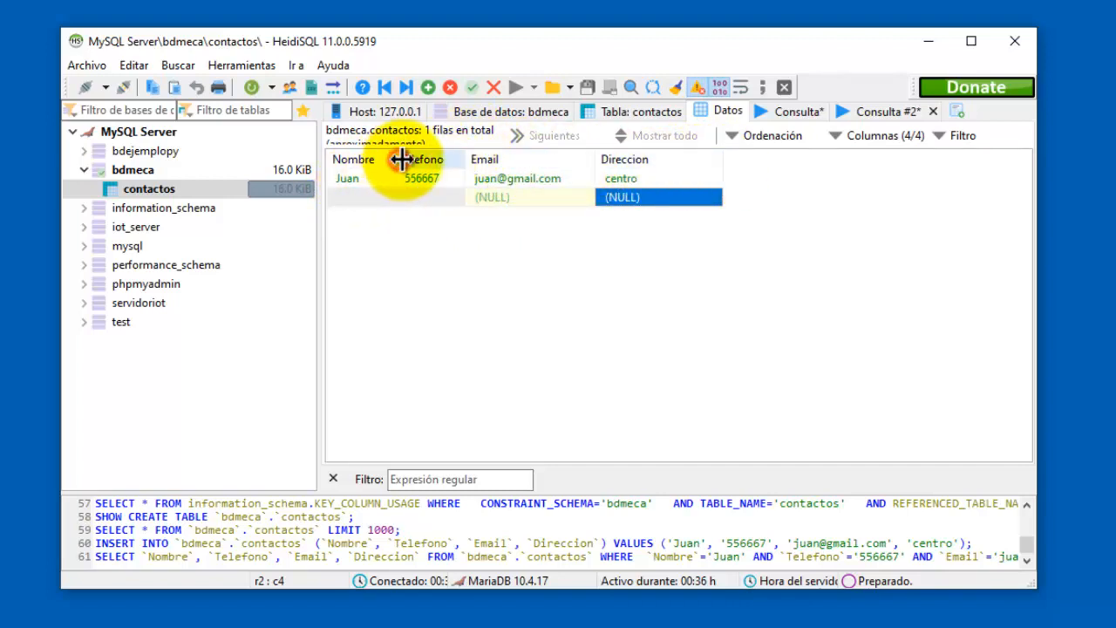
drag(401, 159, 413, 159)
drag(480, 159, 499, 160)
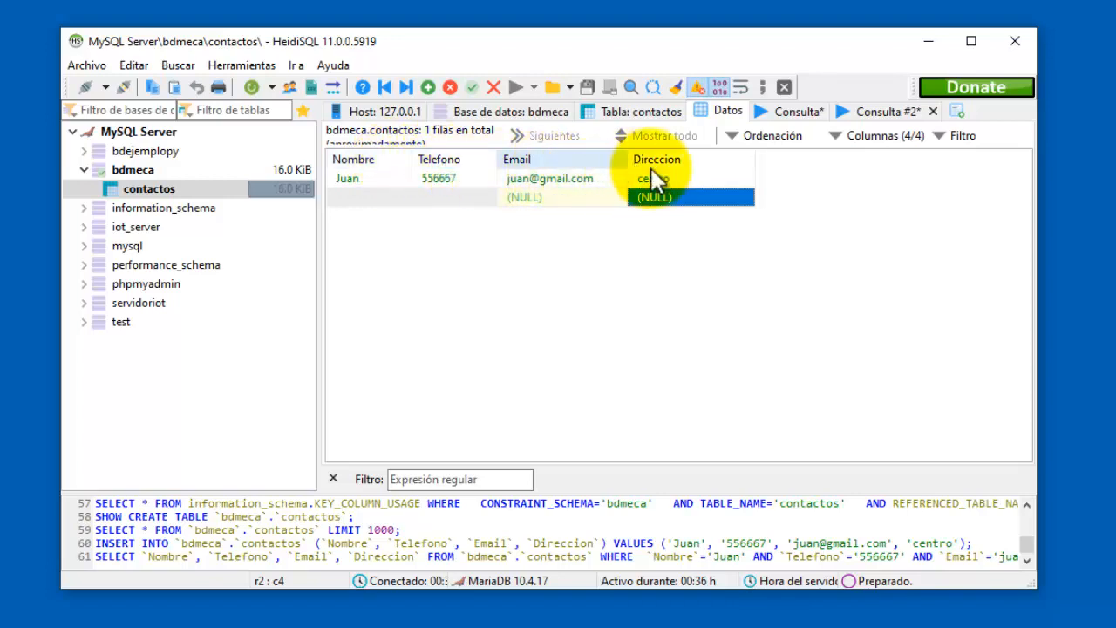
click(367, 176)
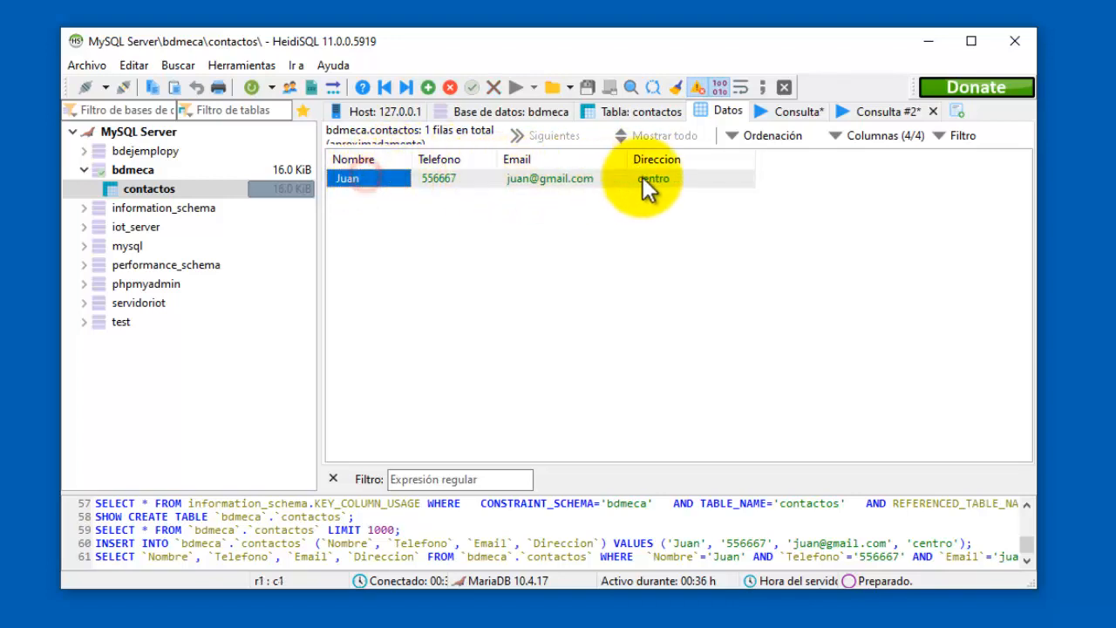
click(673, 177)
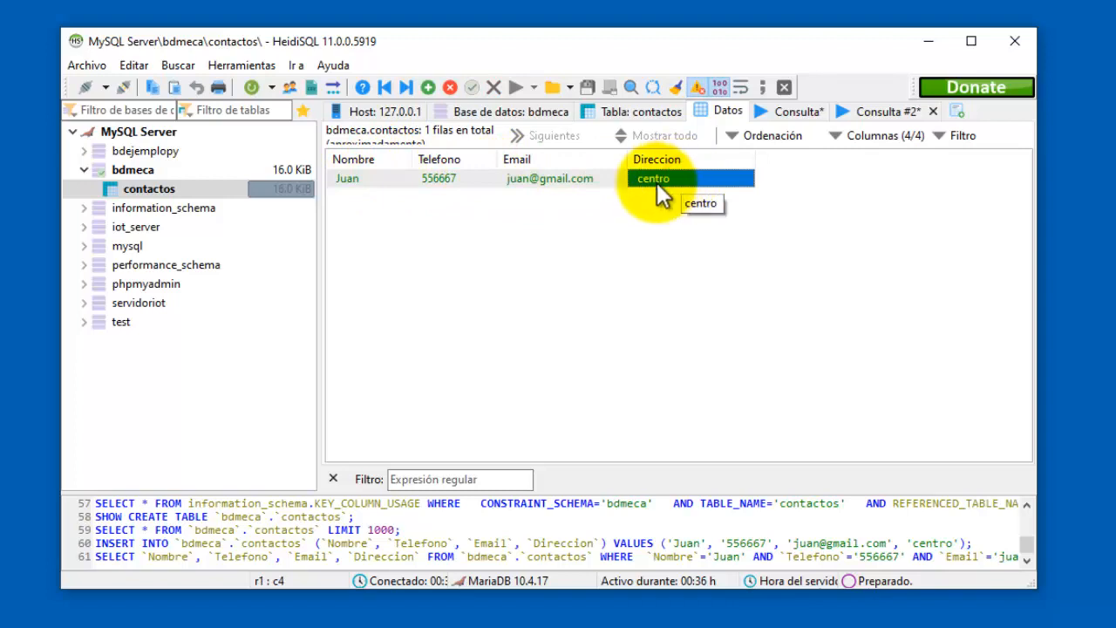
click(600, 198)
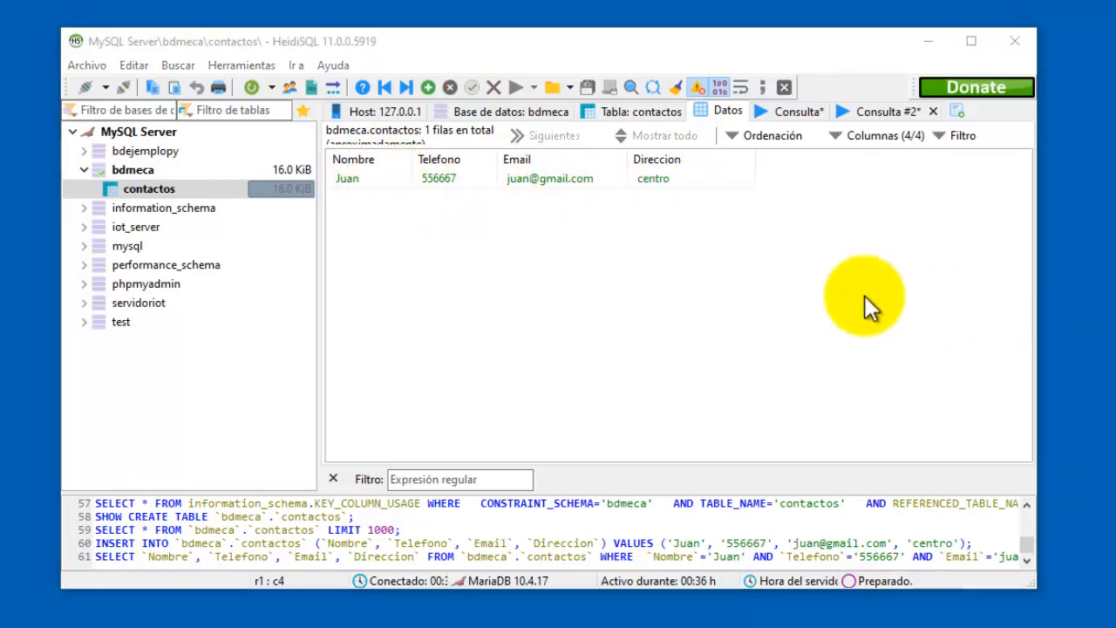
click(427, 87)
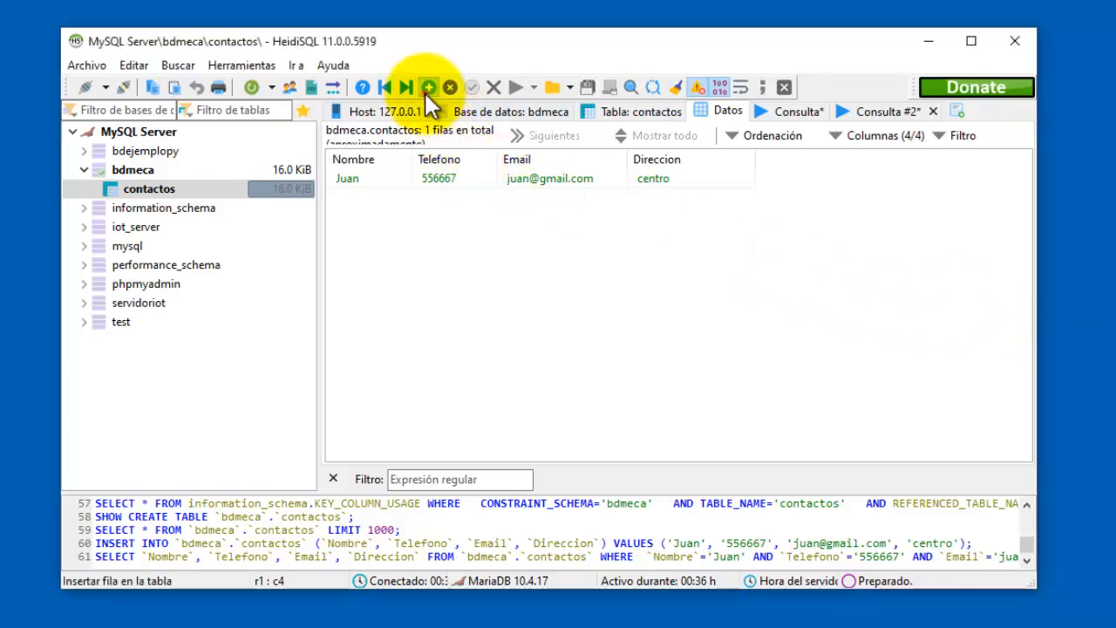
Fill in the second contact's name, phone, e-mail and address and post the row.
click(371, 198)
click(370, 197)
text(Maria)
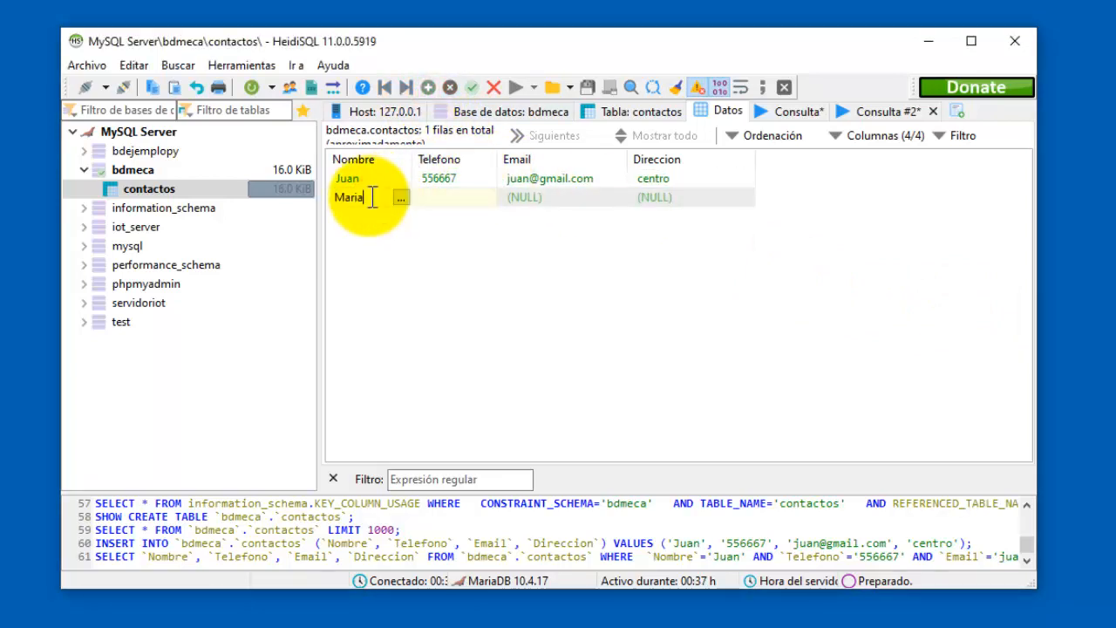
click(442, 195)
text(546)
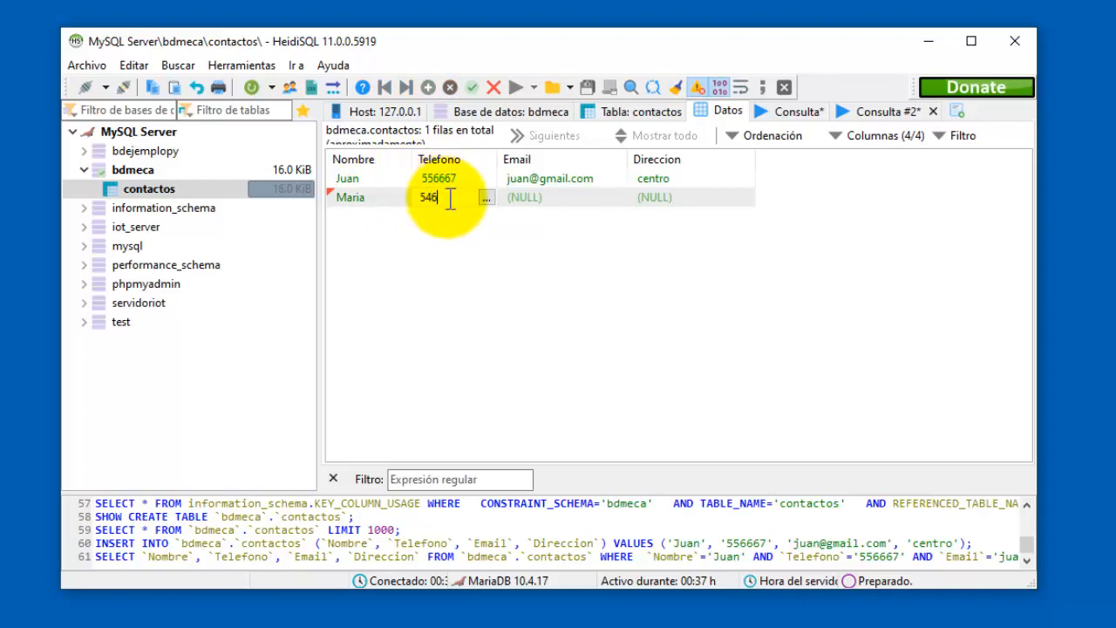
click(546, 199)
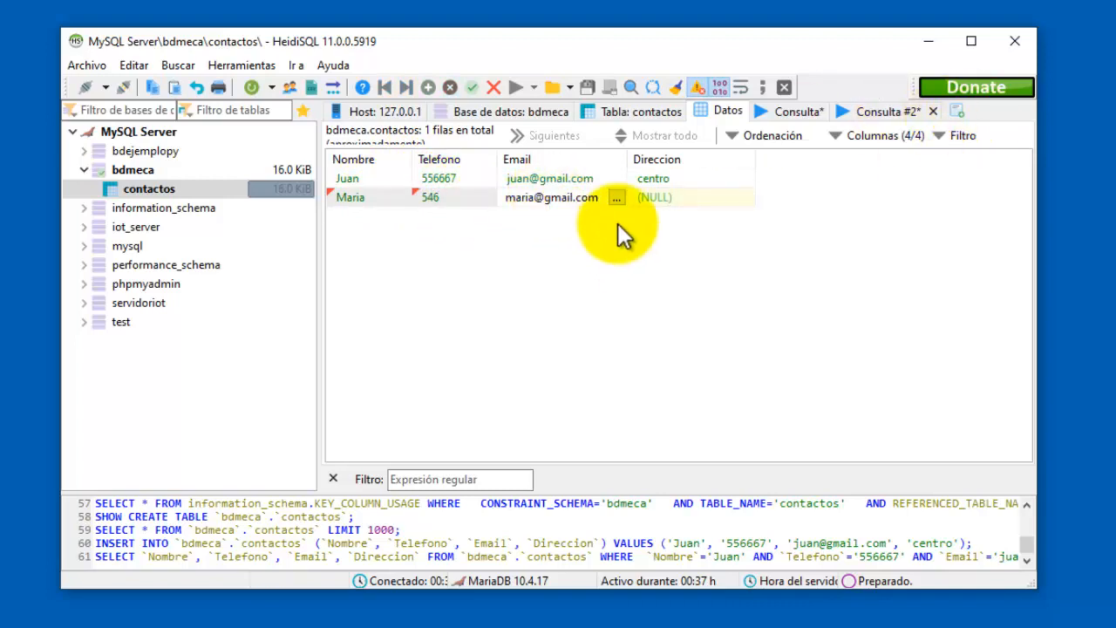
click(673, 197)
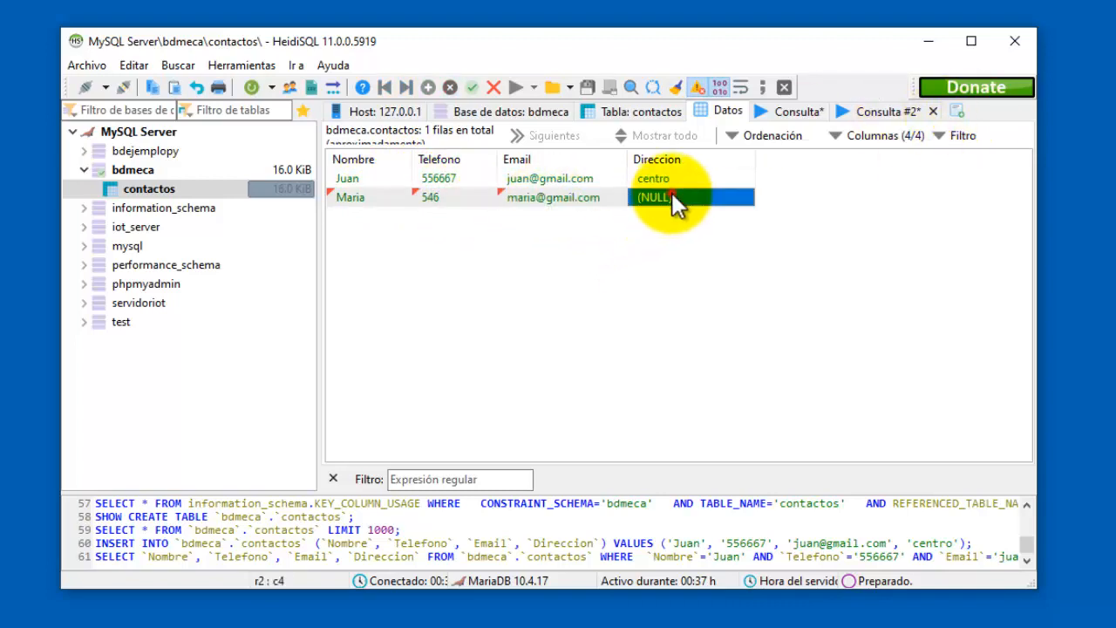
text(loma bonita)
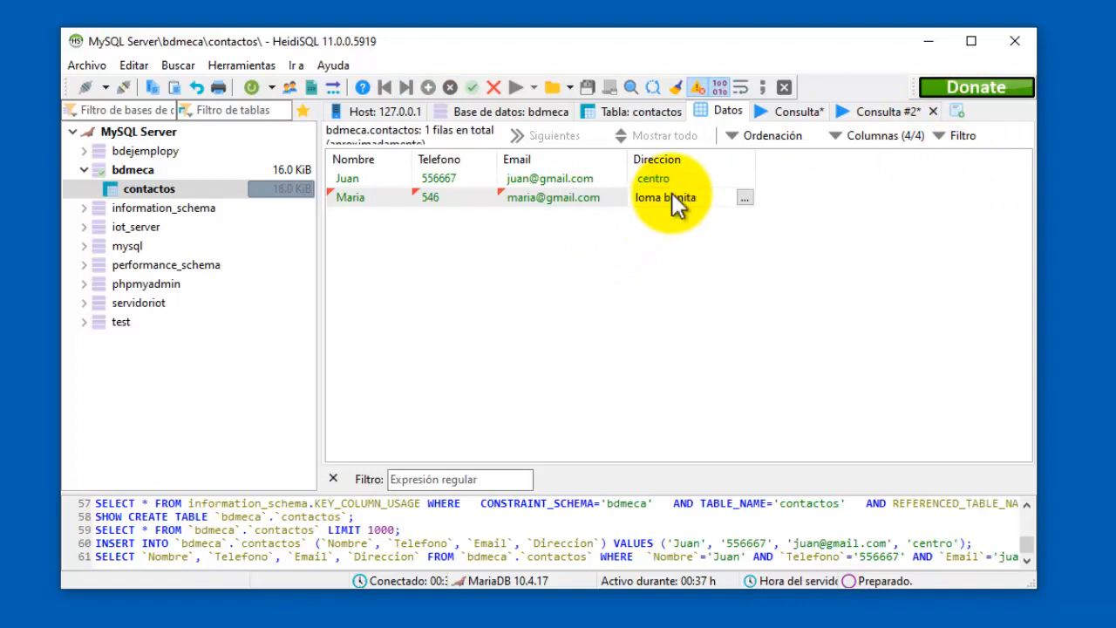
key(Return)
Discard an extra empty row, review both contacts, and show bdmeca's table list.
click(426, 88)
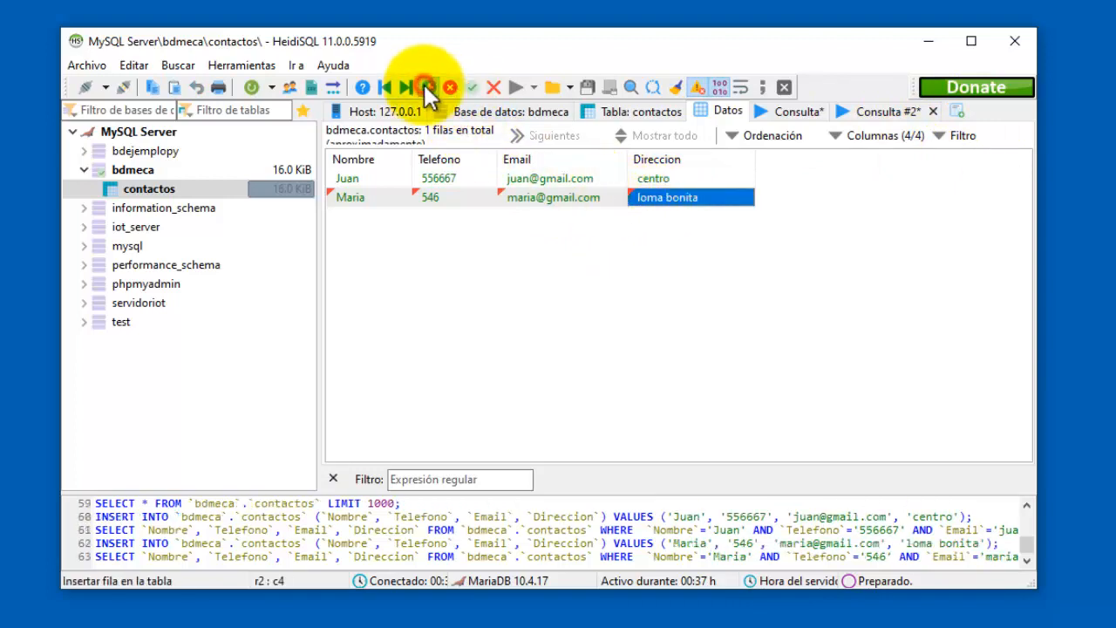
click(382, 179)
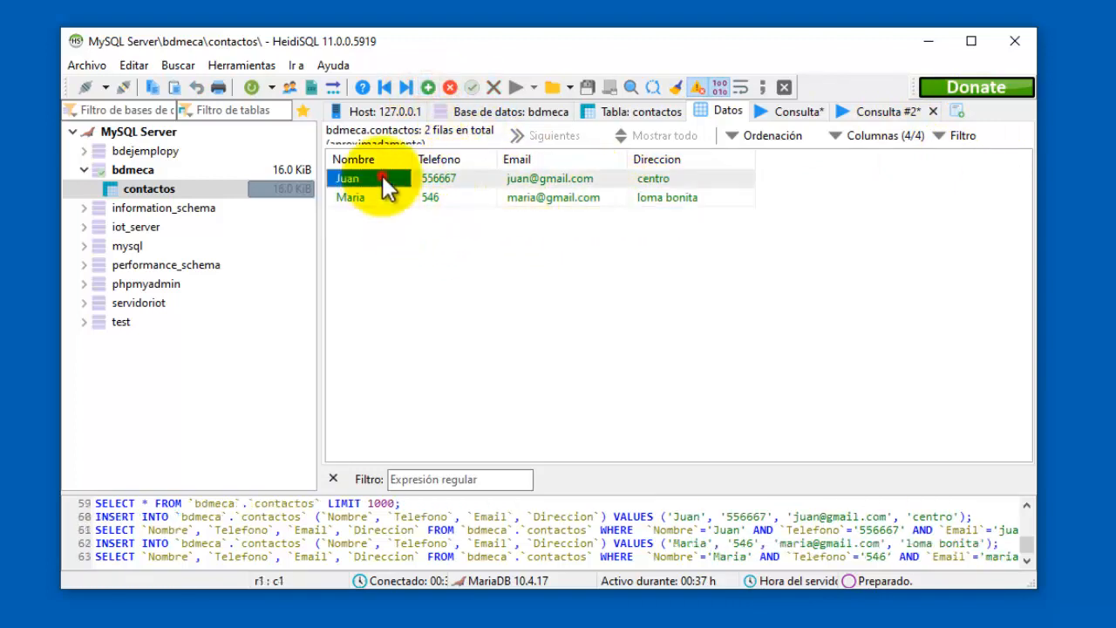
click(432, 199)
click(562, 181)
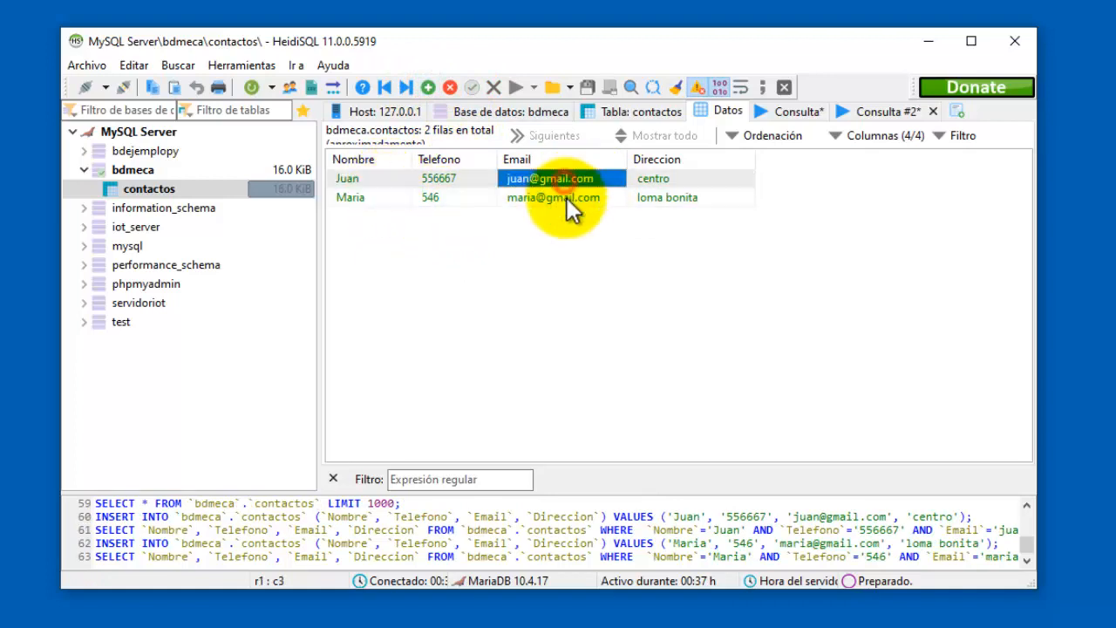
click(563, 198)
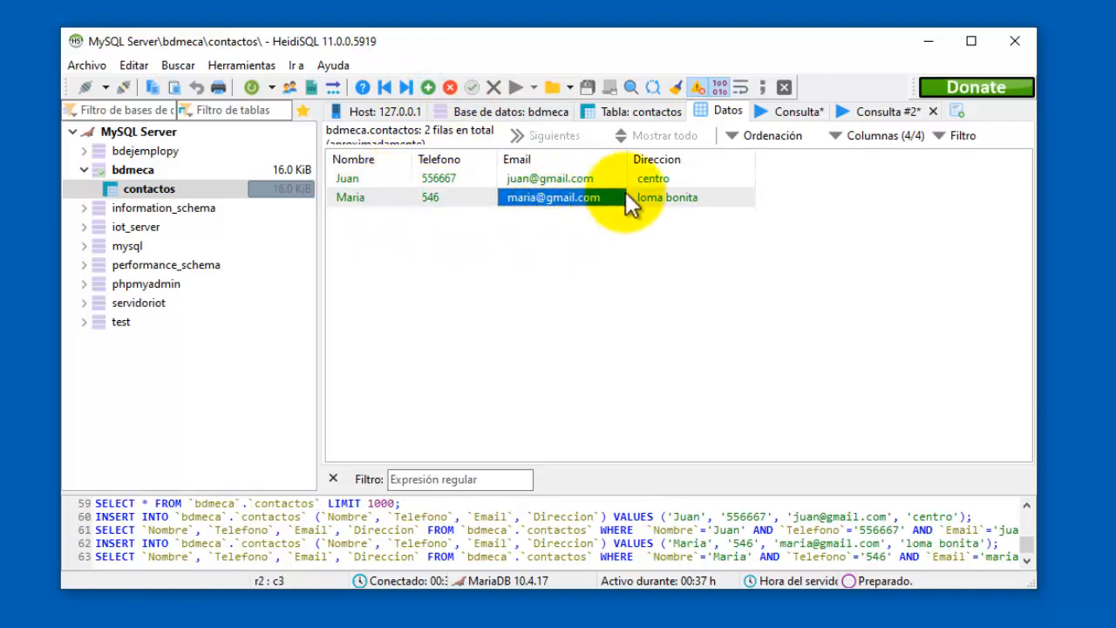
click(185, 191)
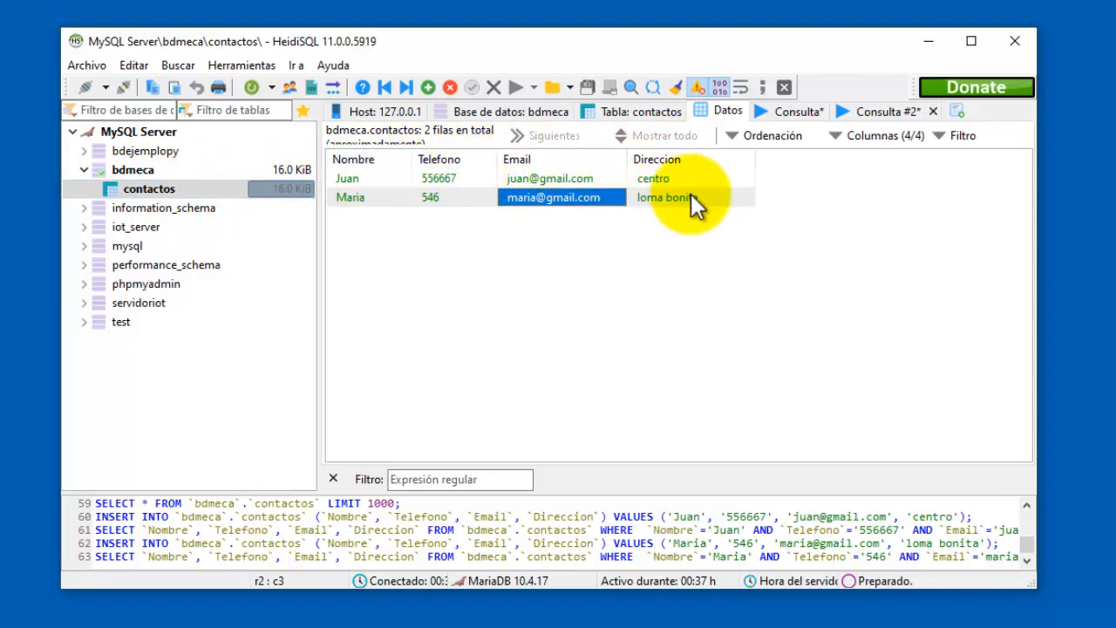
click(393, 180)
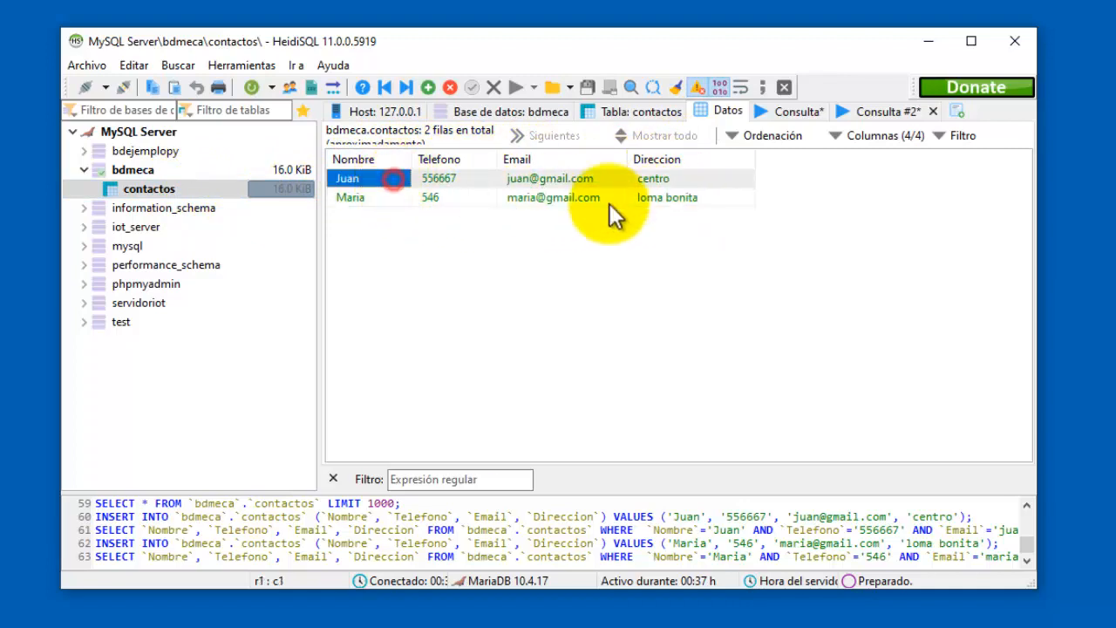
ctrl+click(713, 200)
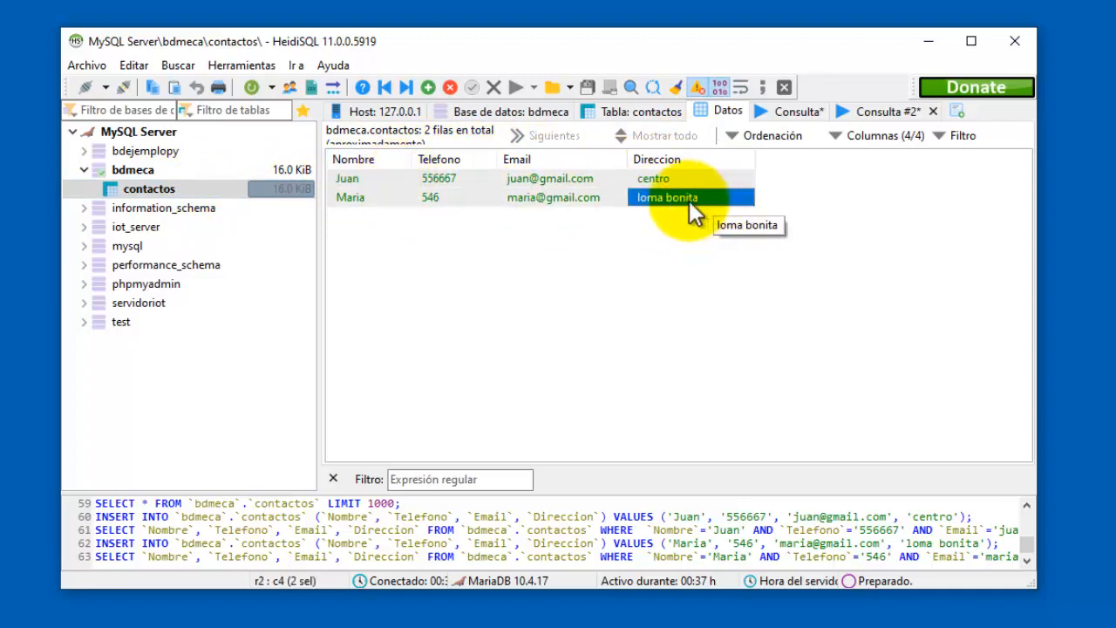
click(165, 170)
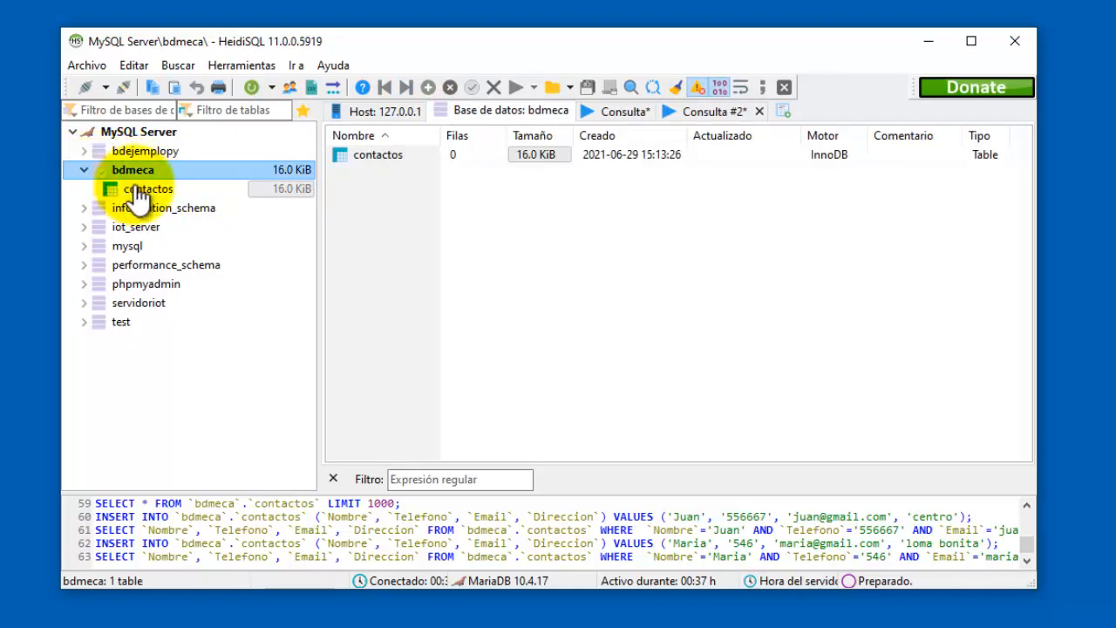
Create a new table in bdmeca via Crear nuevo > Tabla and name it Productos.
right_click(149, 178)
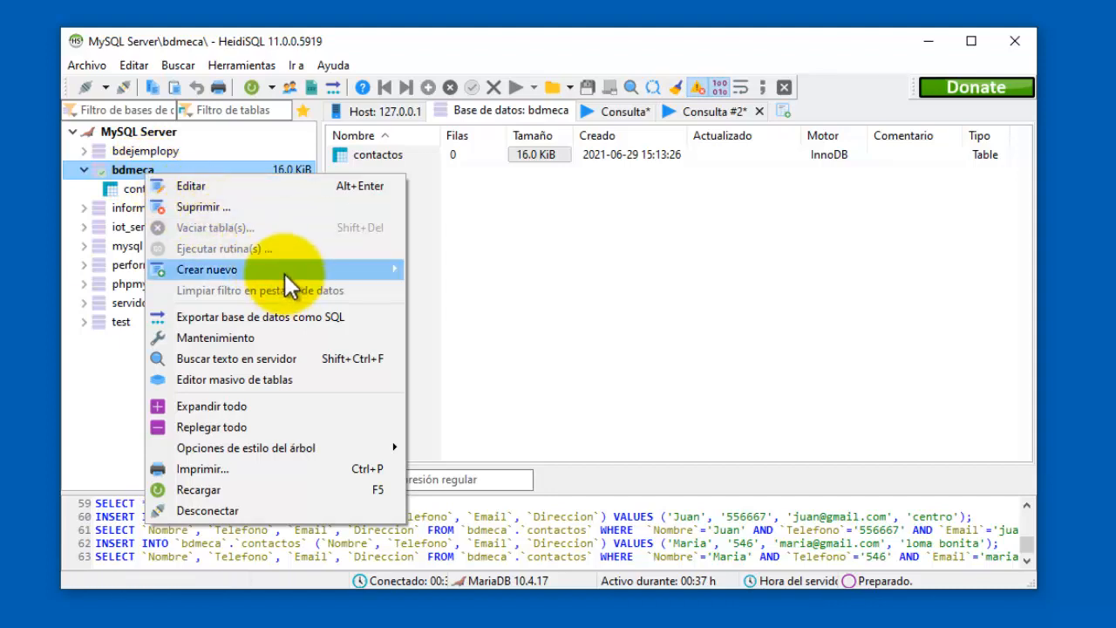
mouse_move(259, 267)
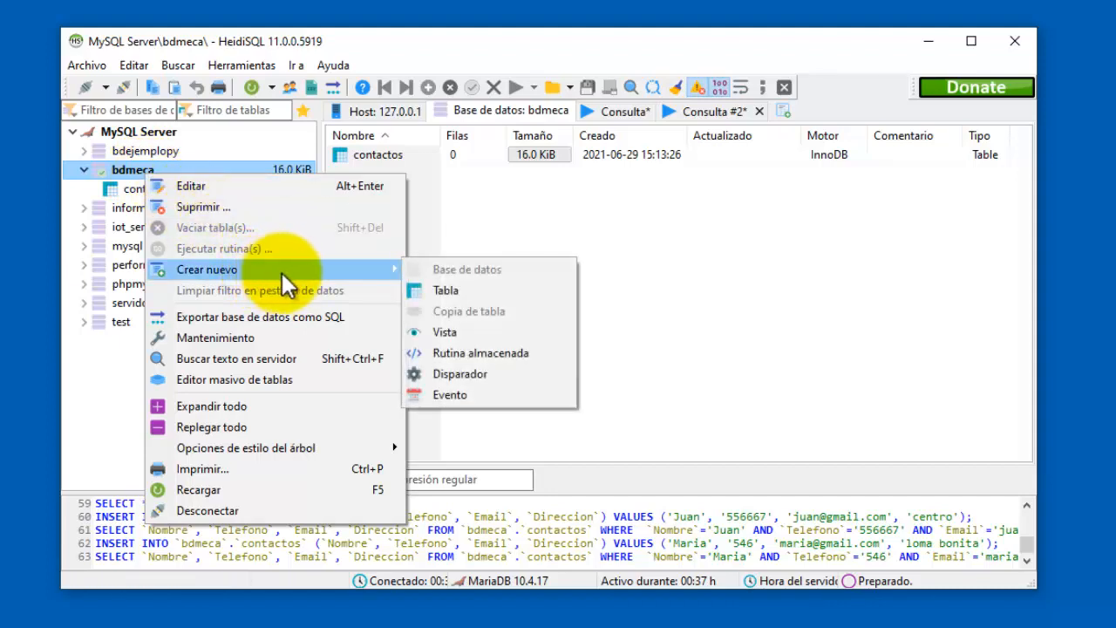
click(453, 293)
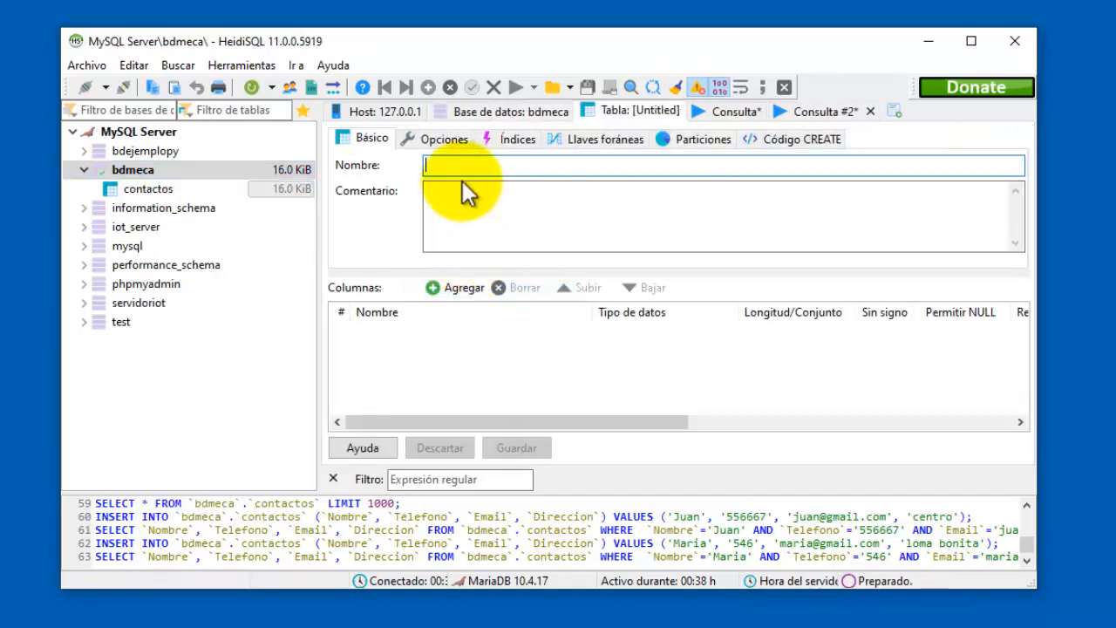
text(Productos)
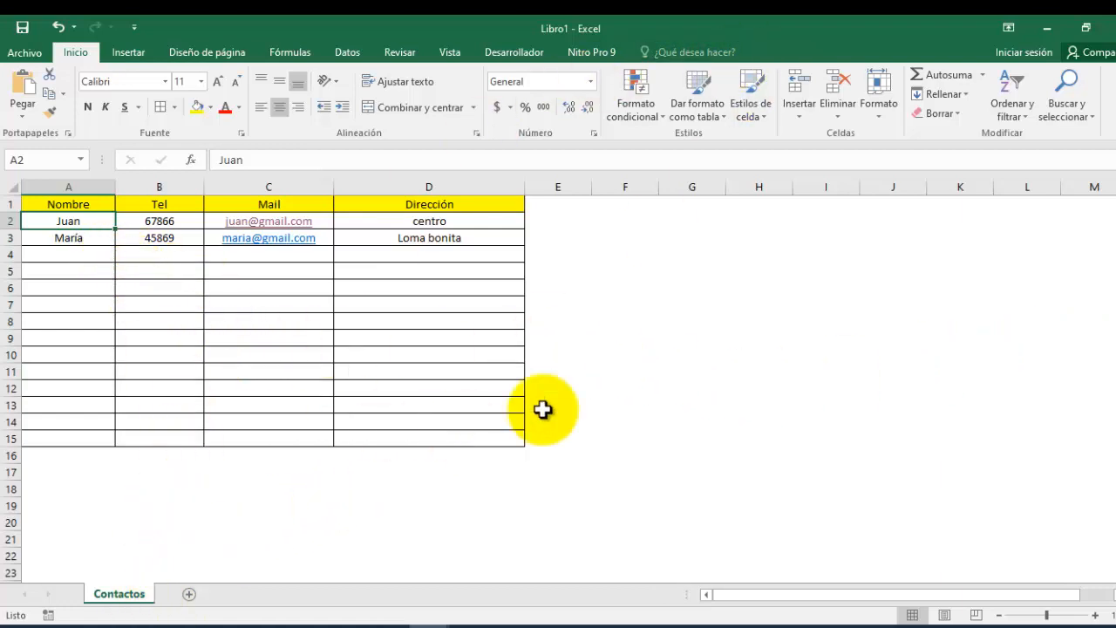
Add a new worksheet named Productos.
click(189, 597)
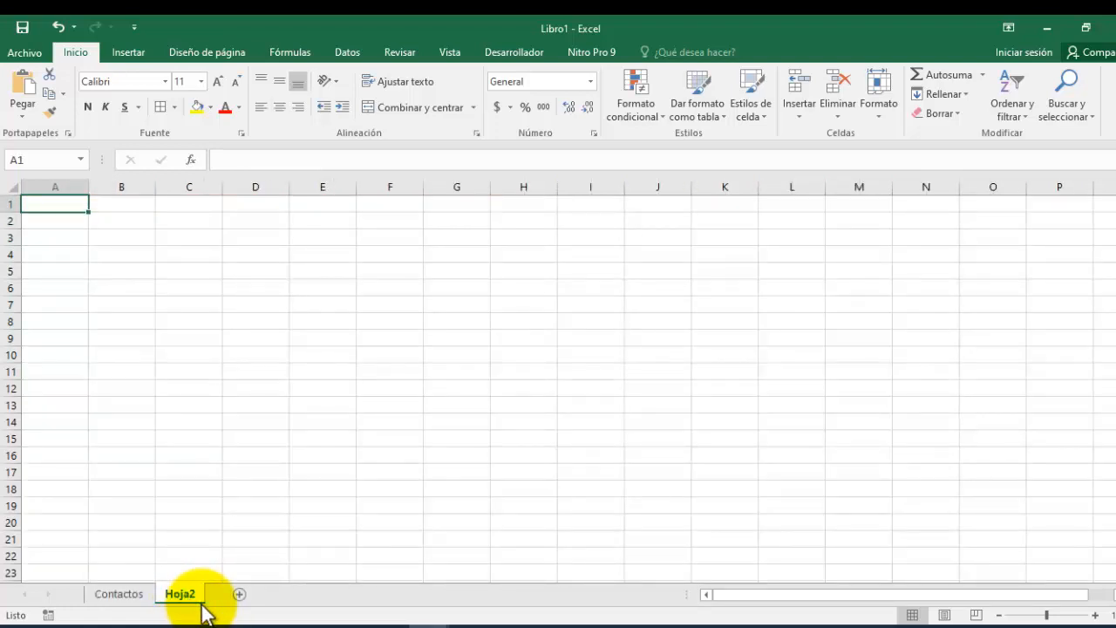
double_click(192, 596)
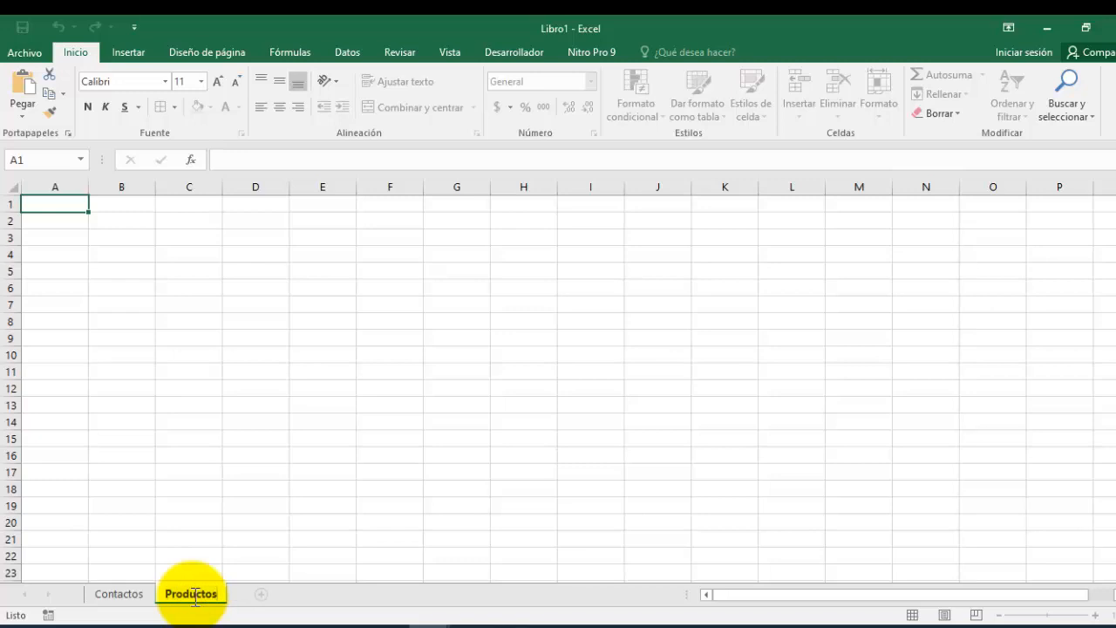
text(Productos)
key(Return)
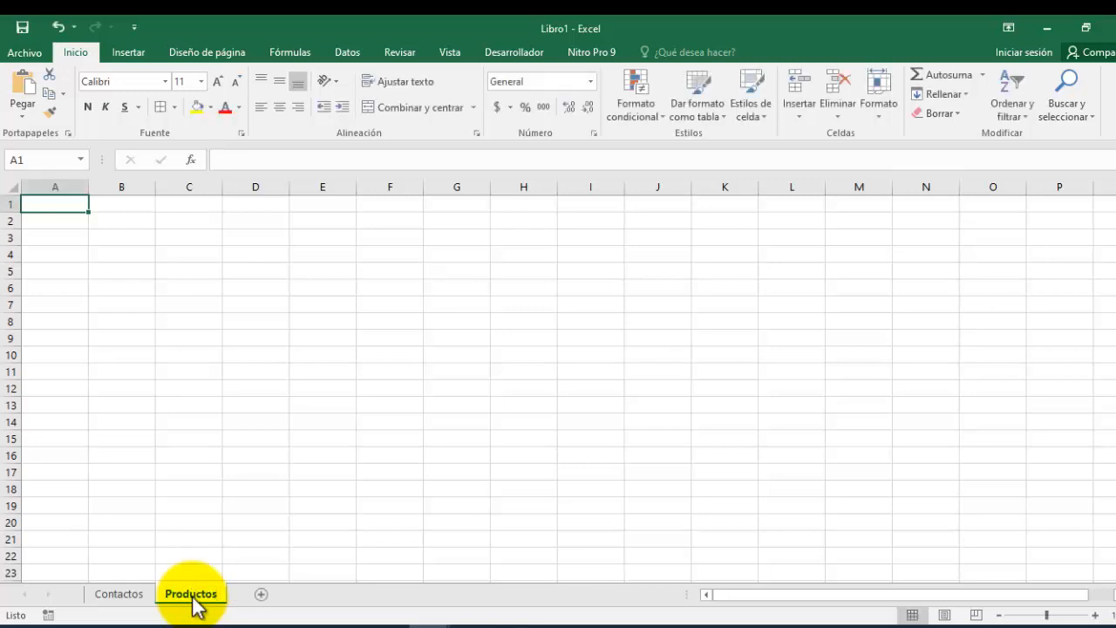
Copy the A1:C10 table from the Contactos sheet into Productos.
click(118, 594)
drag(68, 206, 267, 349)
key(ctrl+c)
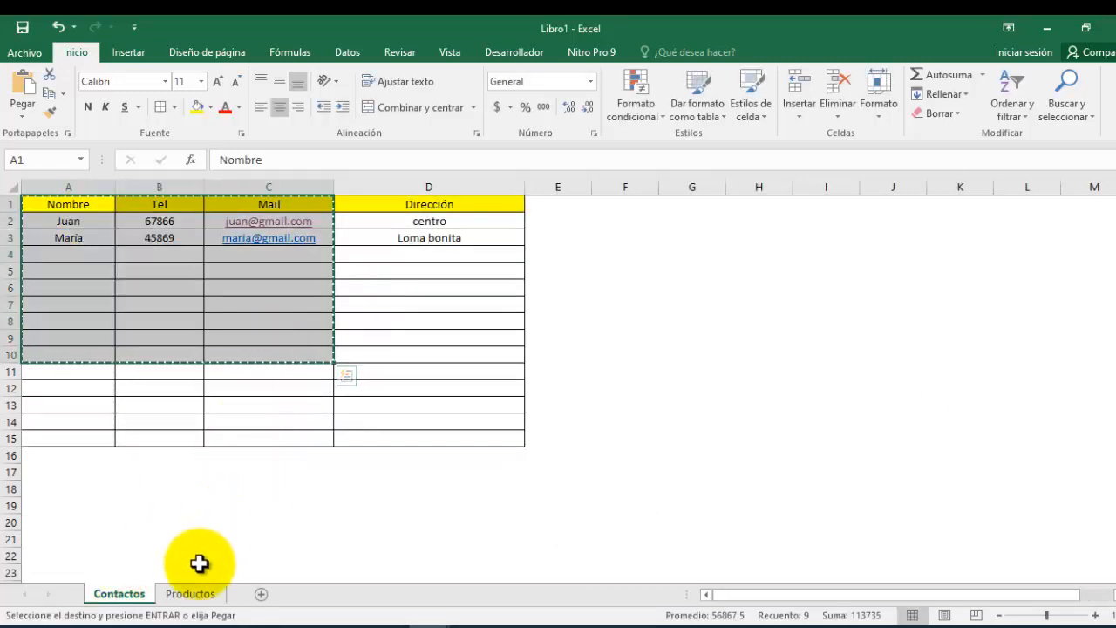
click(190, 594)
key(ctrl+v)
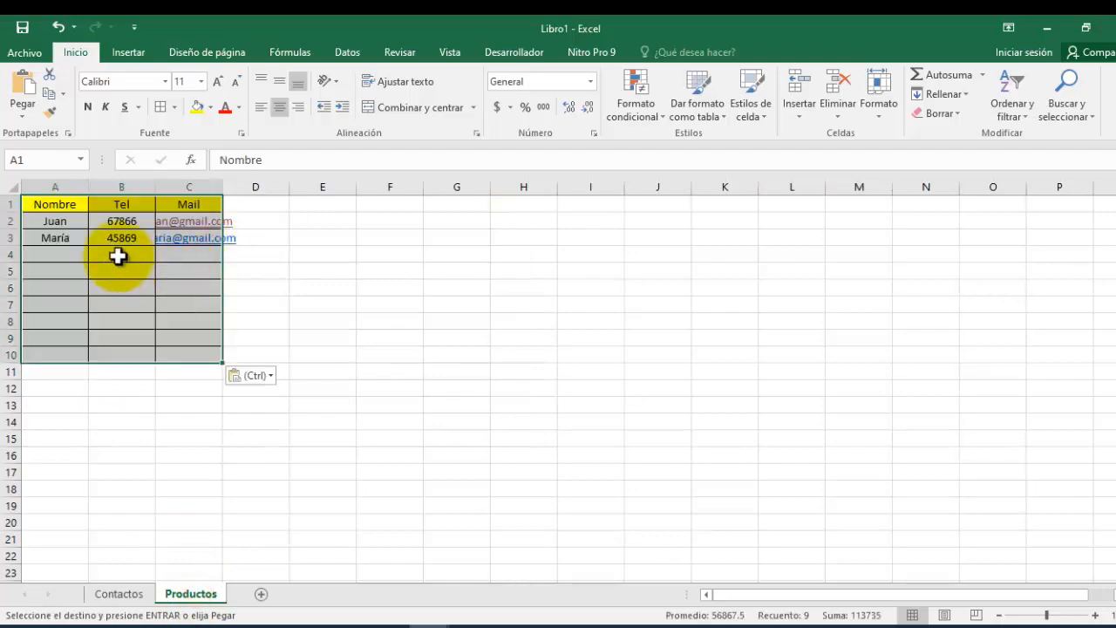
Retitle the headers Producto, cantidad and Precio, and clear the old data in A2:C3.
click(63, 207)
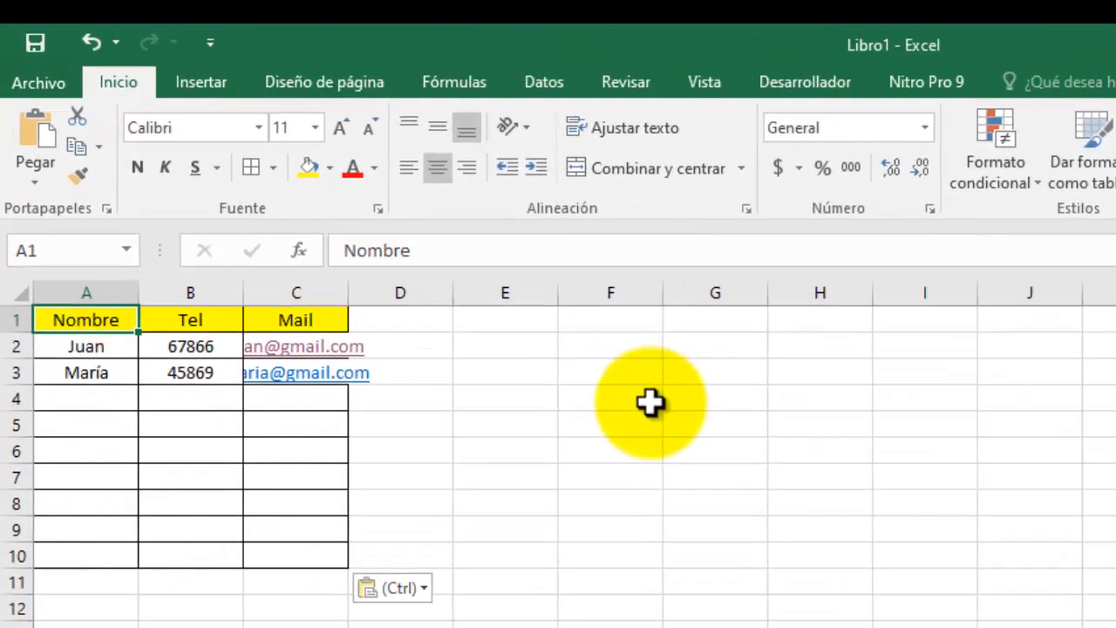
text(Producto)
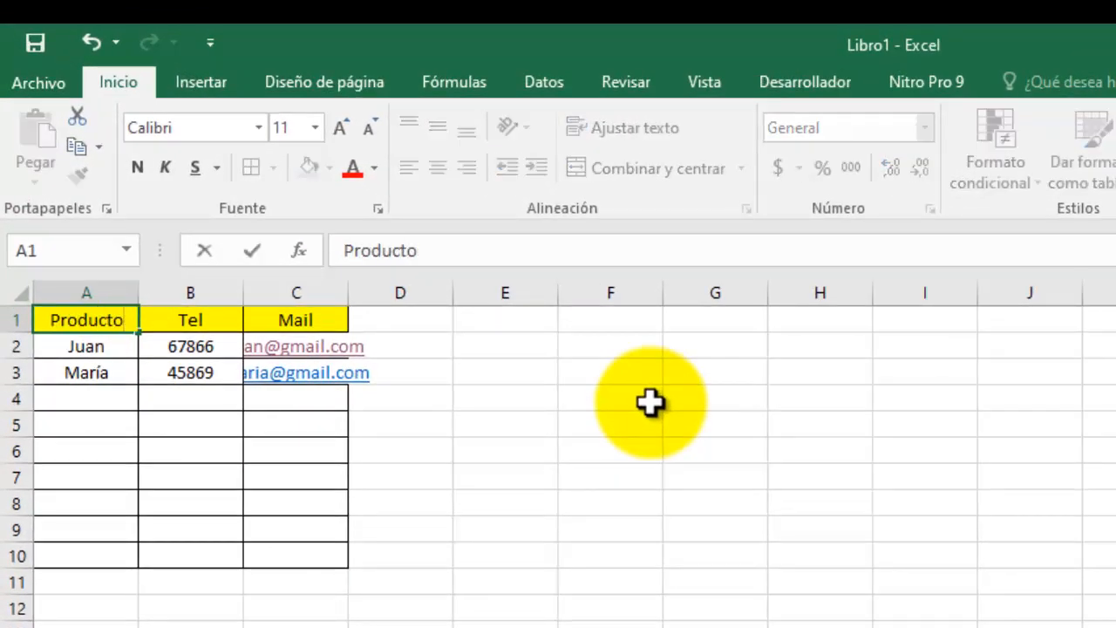
key(Tab)
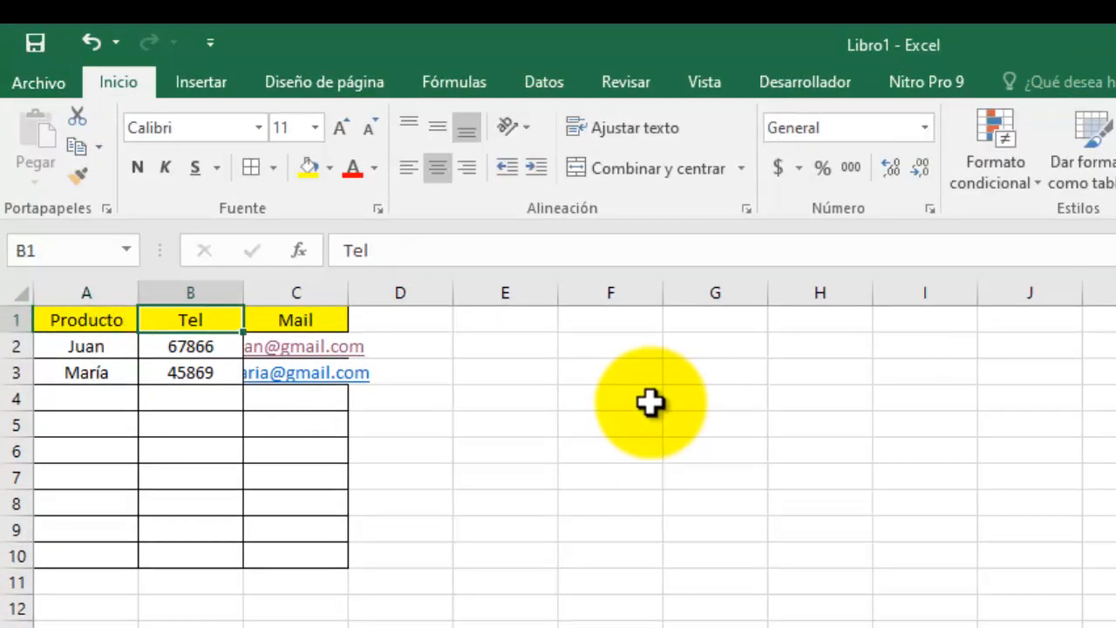
text(cantidad)
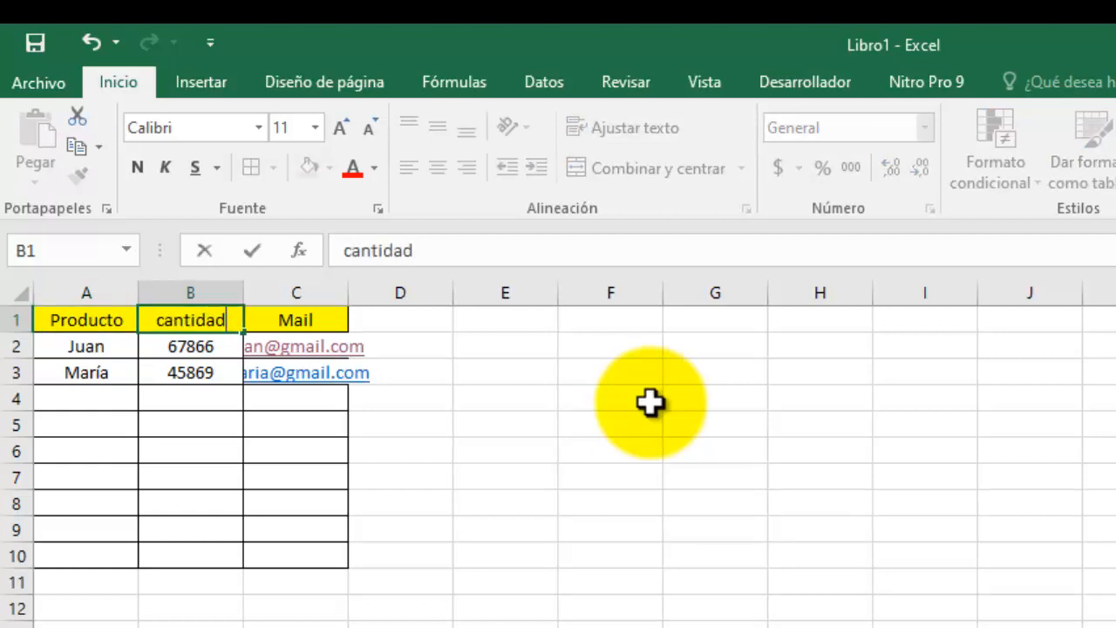
key(Tab)
text(Prec)
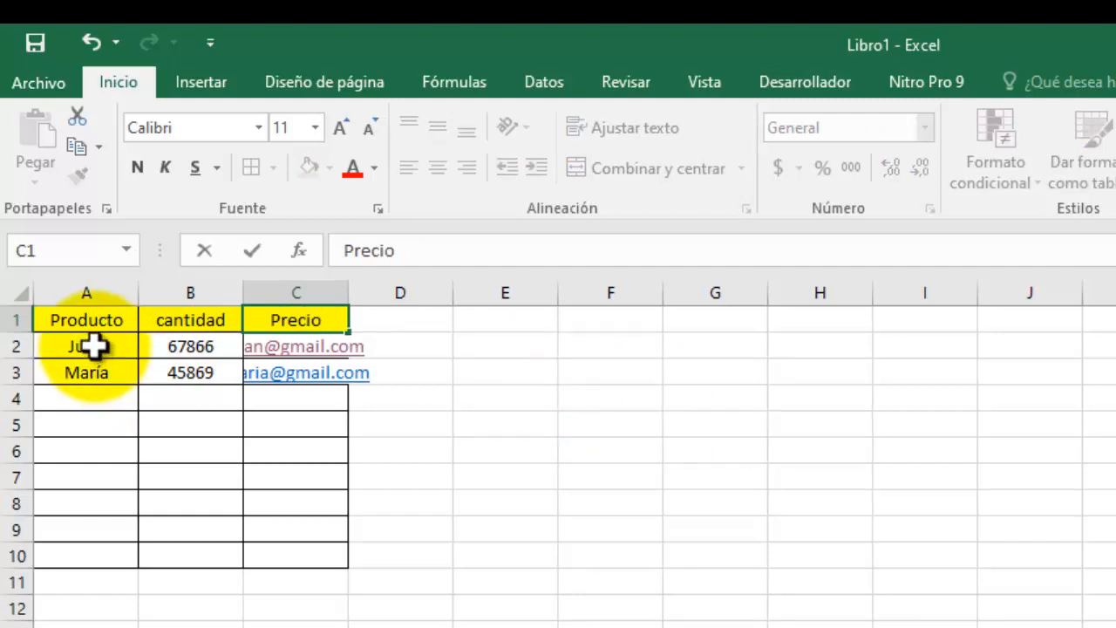
drag(91, 349, 334, 377)
key(Delete)
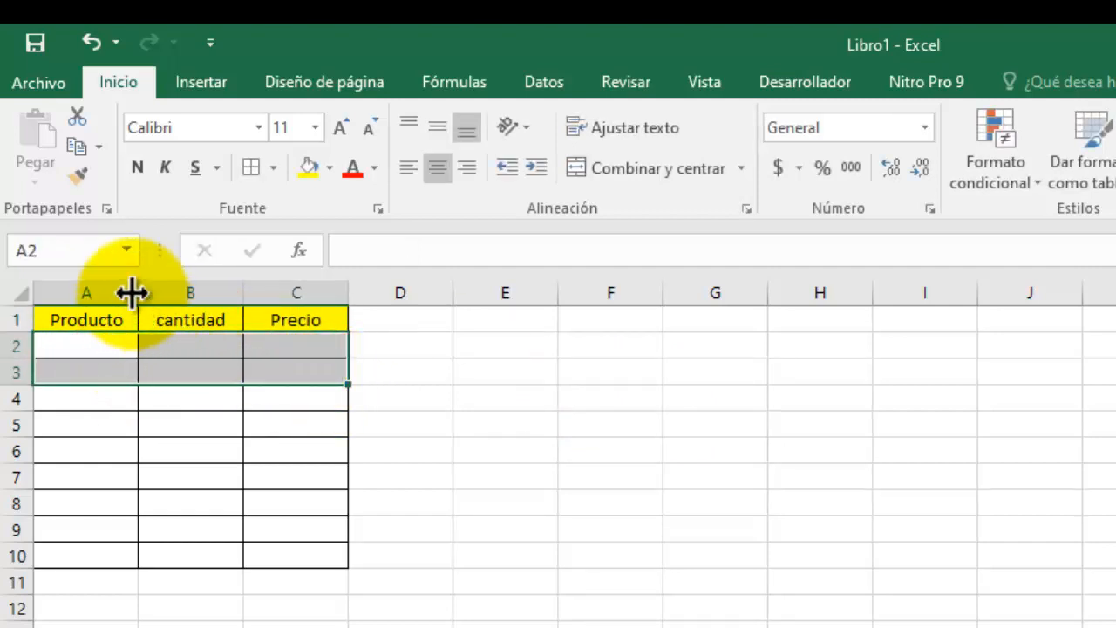
Widen columns A, B and C of the Productos table.
drag(137, 292, 229, 300)
drag(331, 293, 396, 293)
drag(545, 303, 548, 303)
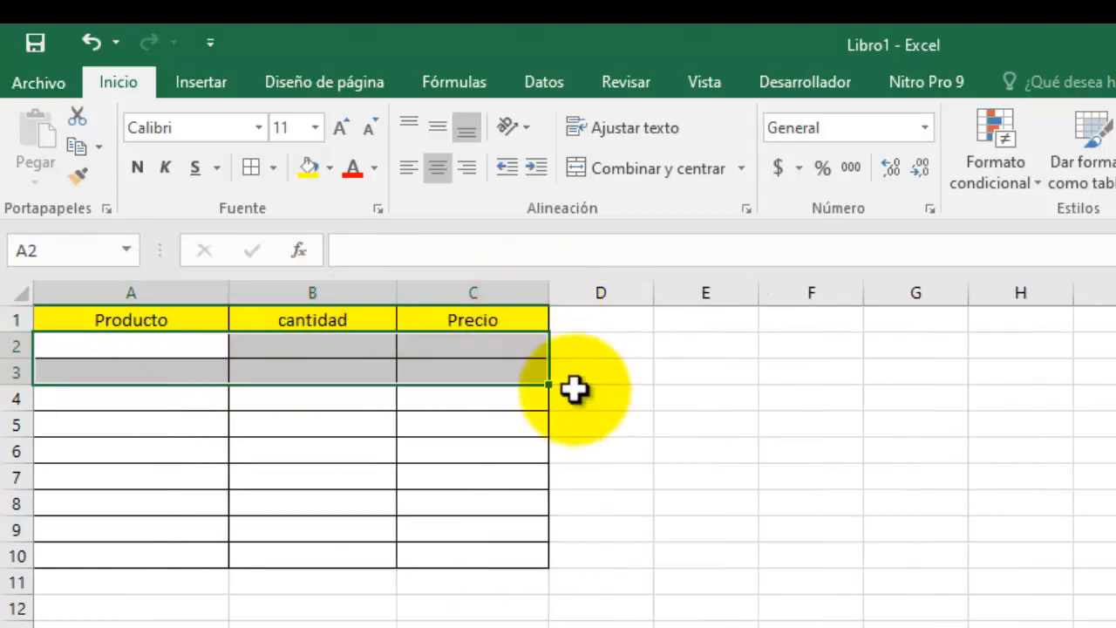
click(575, 389)
click(172, 347)
double_click(188, 351)
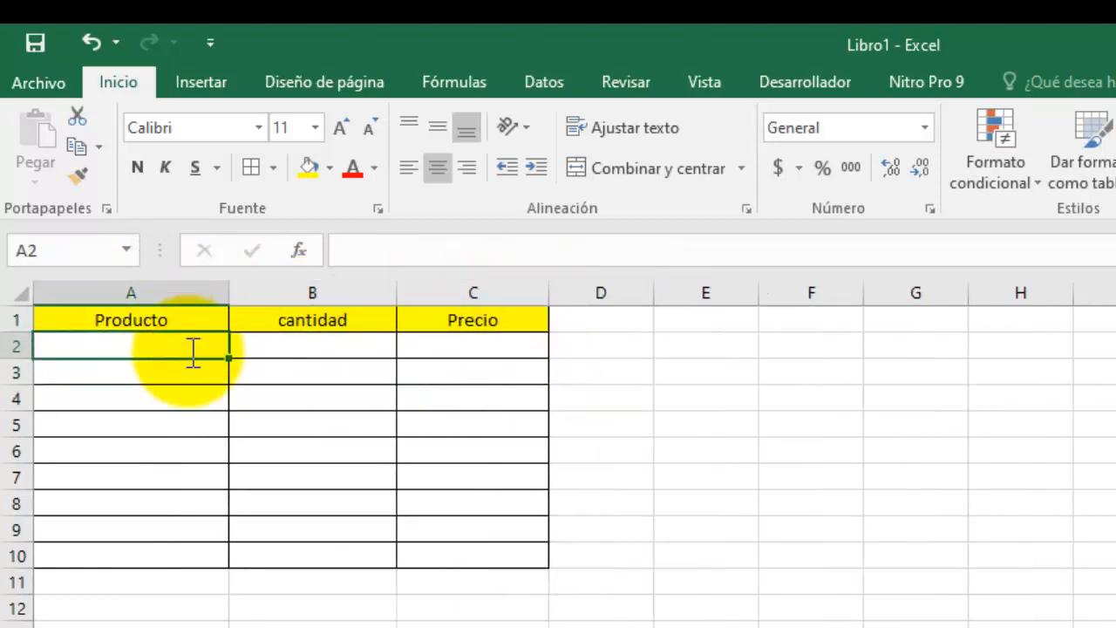
Fill row 2 with Azucar, quantity 8 and price 22.5.
text(Azucar)
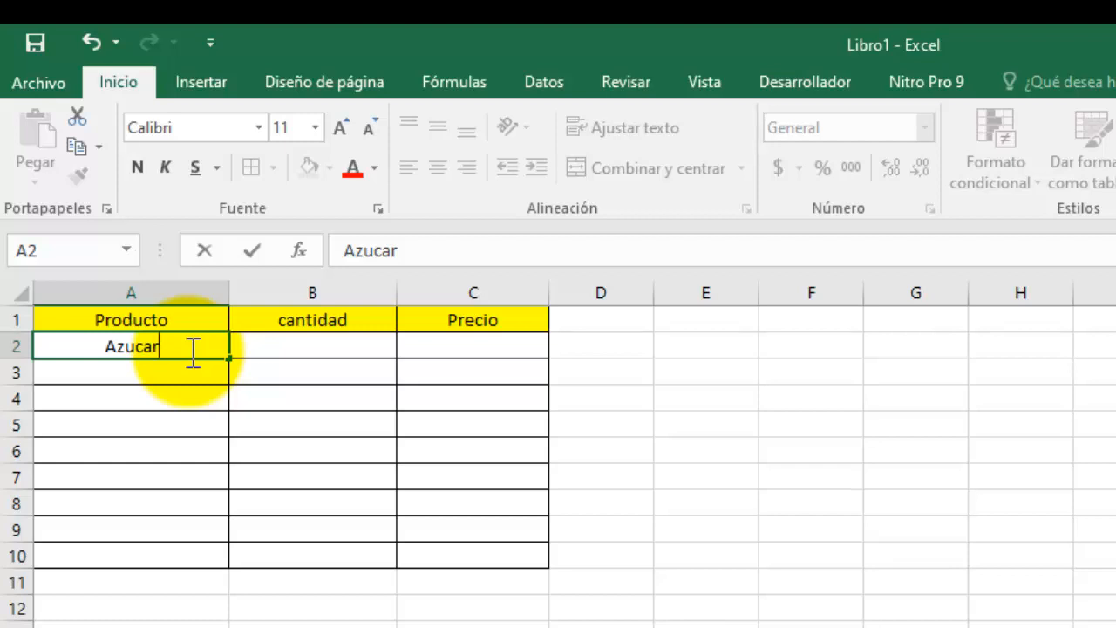
click(317, 348)
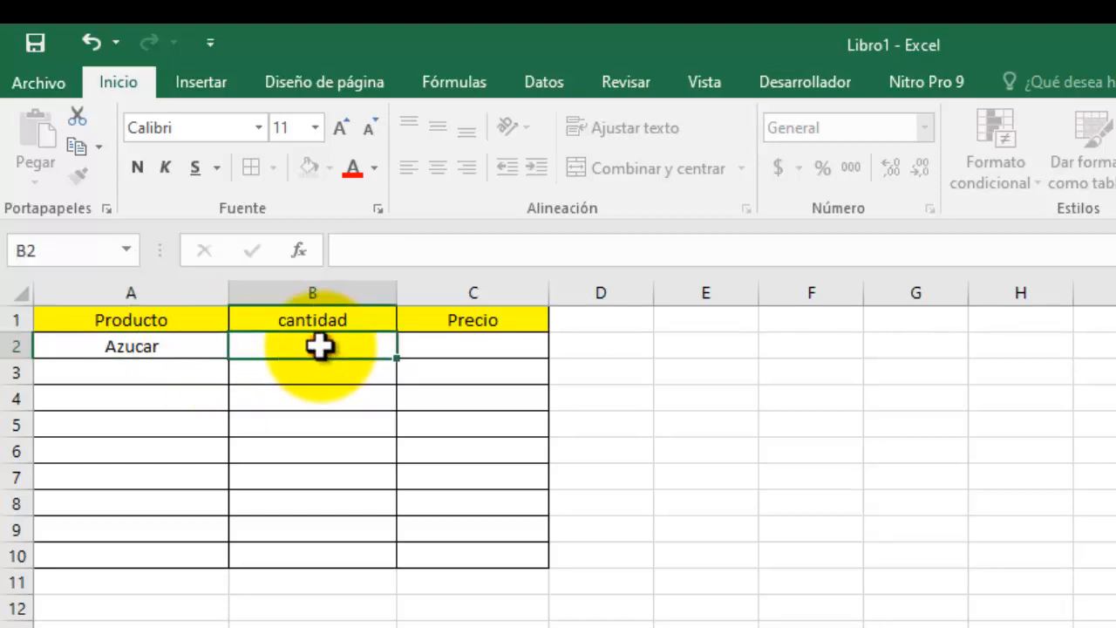
click(422, 251)
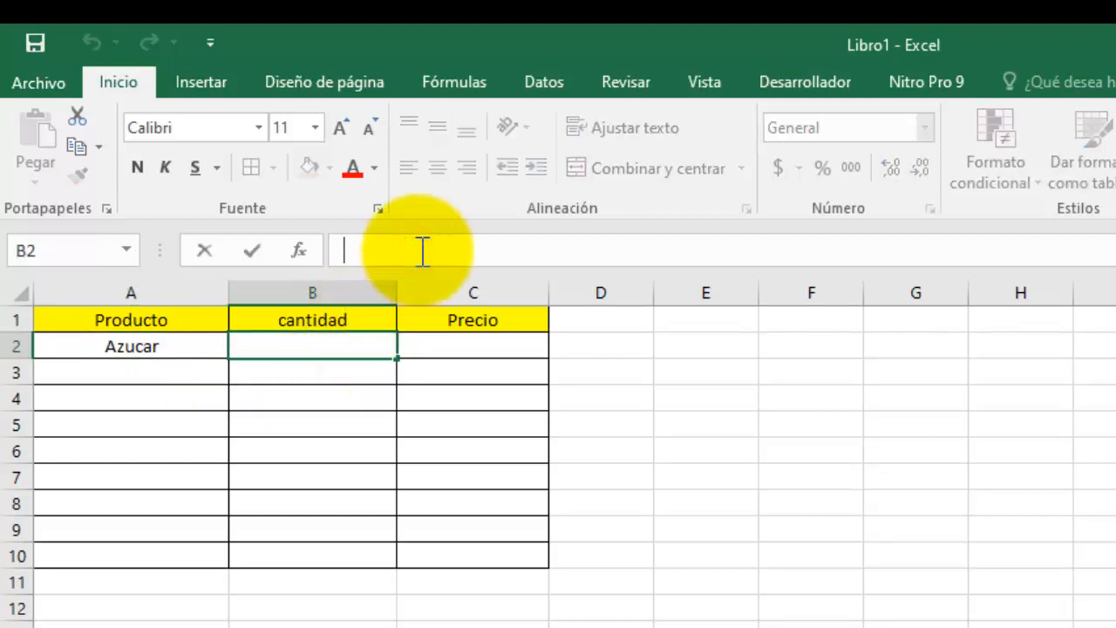
text(8)
key(Return)
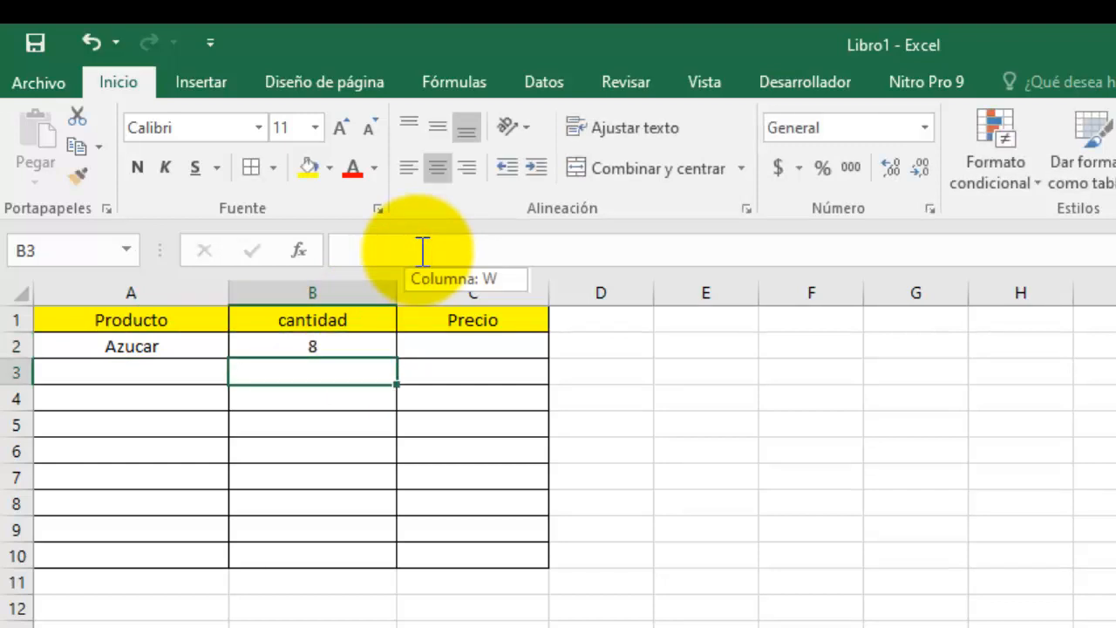
click(466, 349)
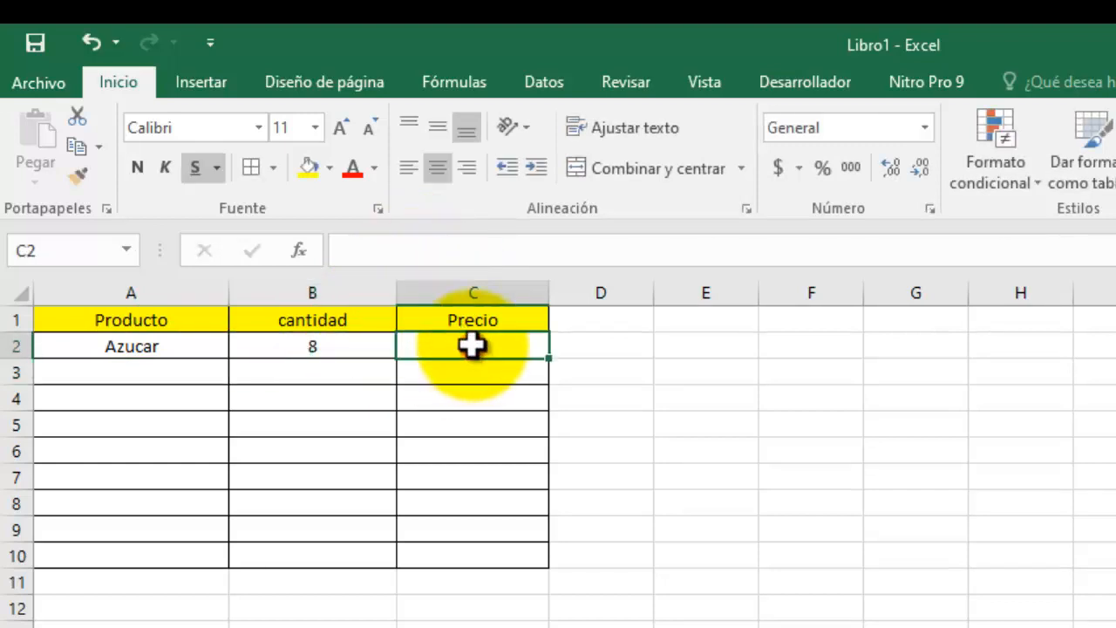
double_click(471, 345)
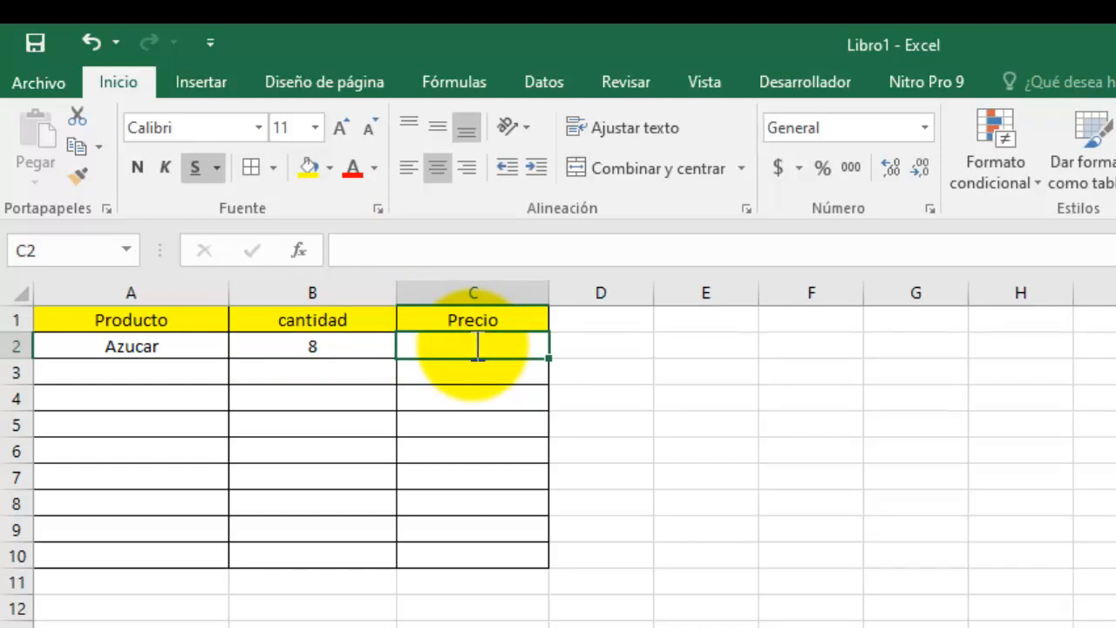
text(22.5)
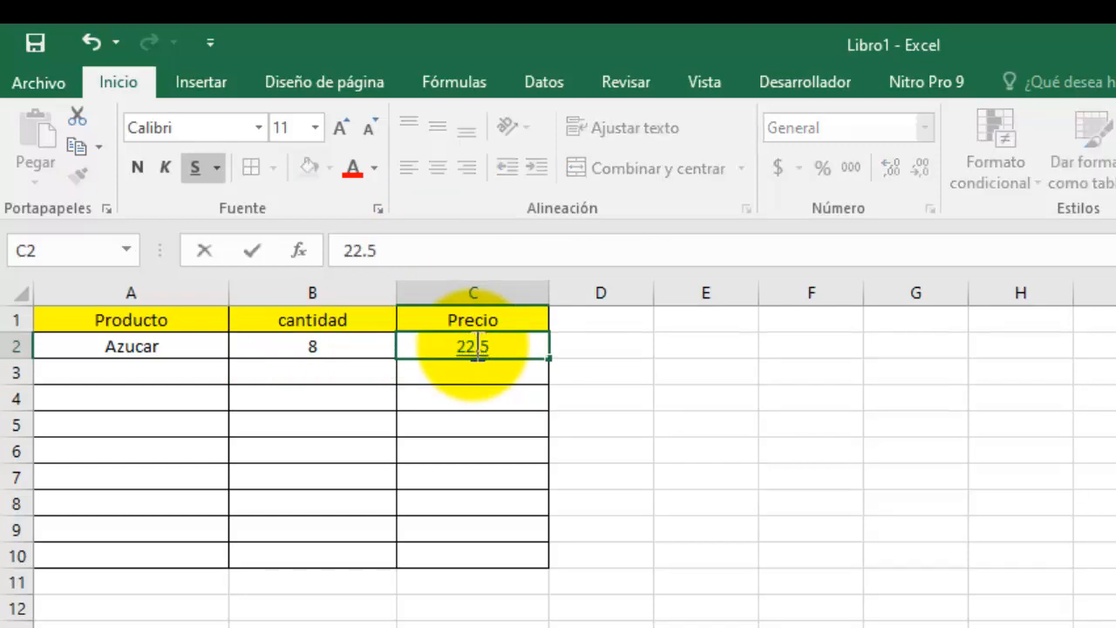
key(Return)
click(471, 347)
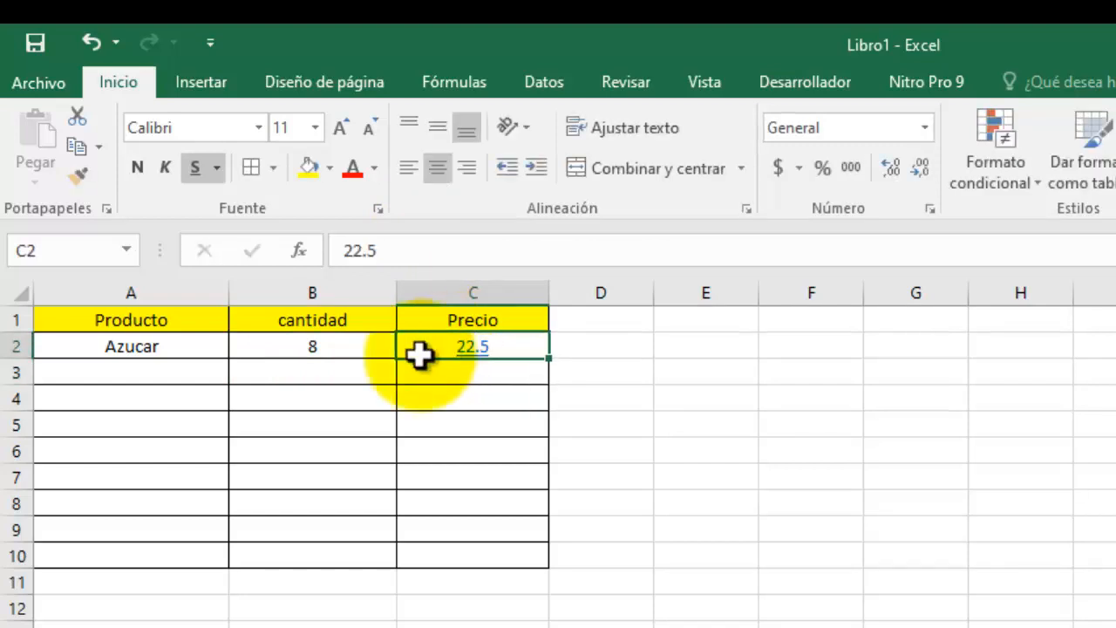
Enter the product names Jabon de polvo and Aceite in A3 and A4.
click(194, 371)
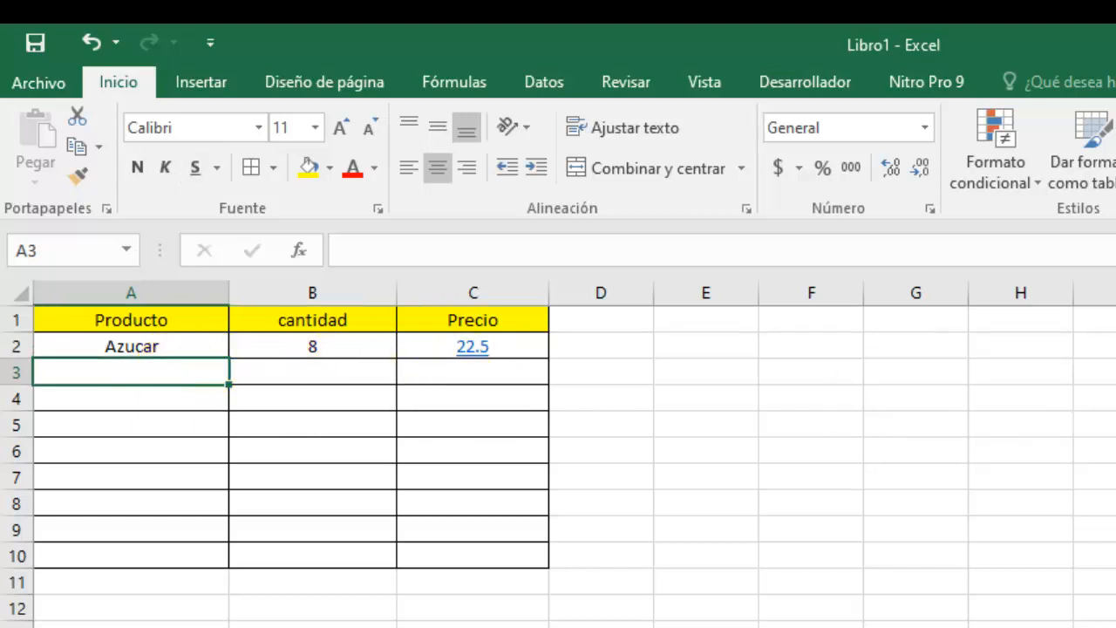
text(Ja)
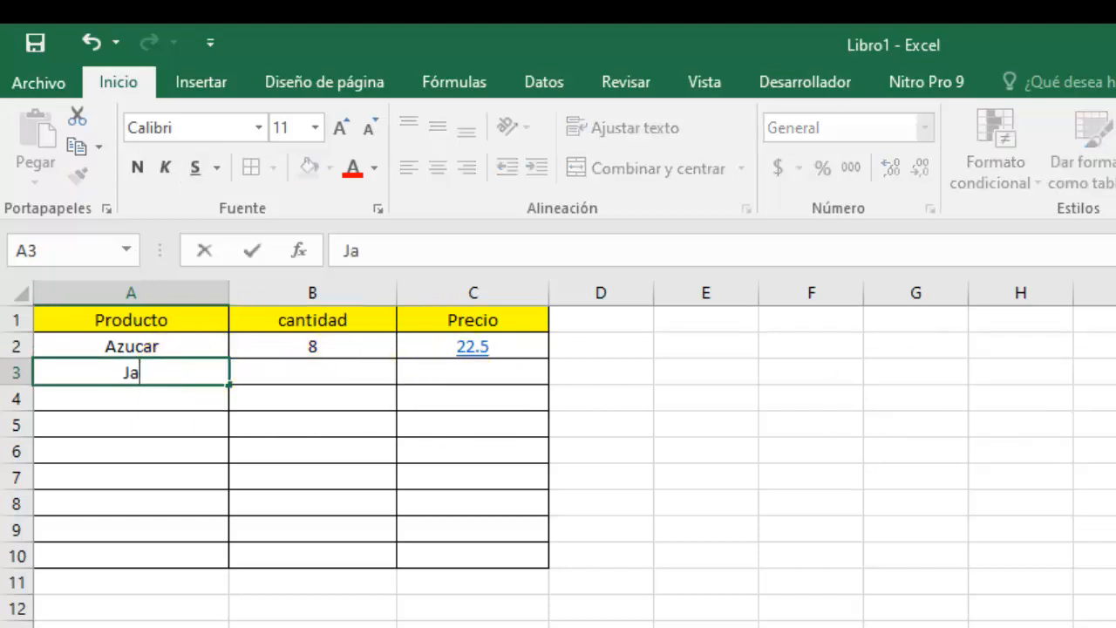
text(bon de polvo)
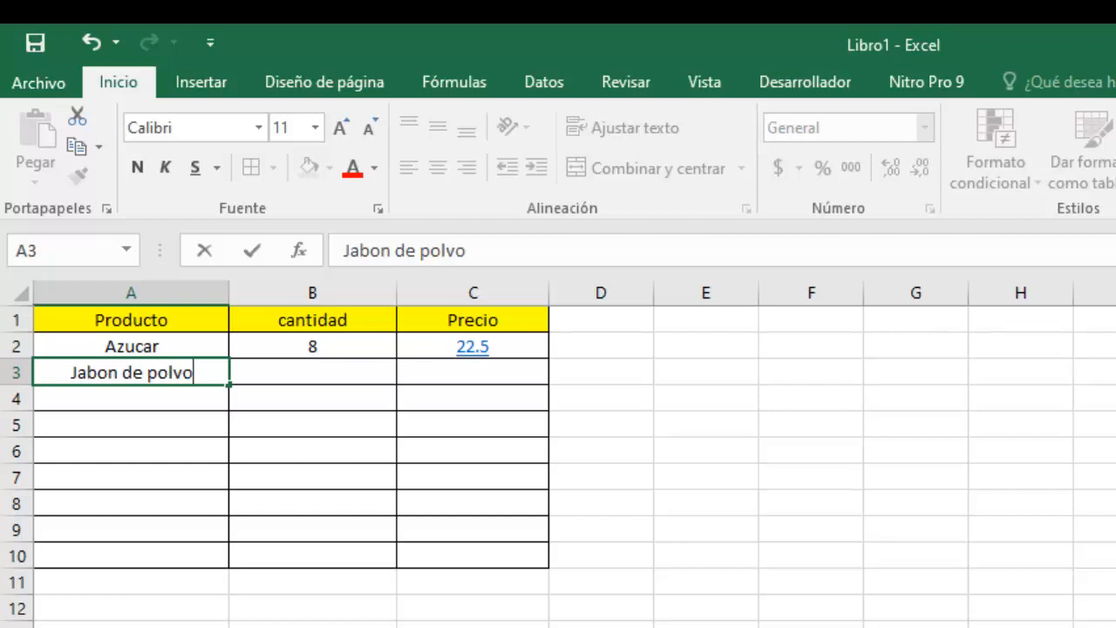
key(Return)
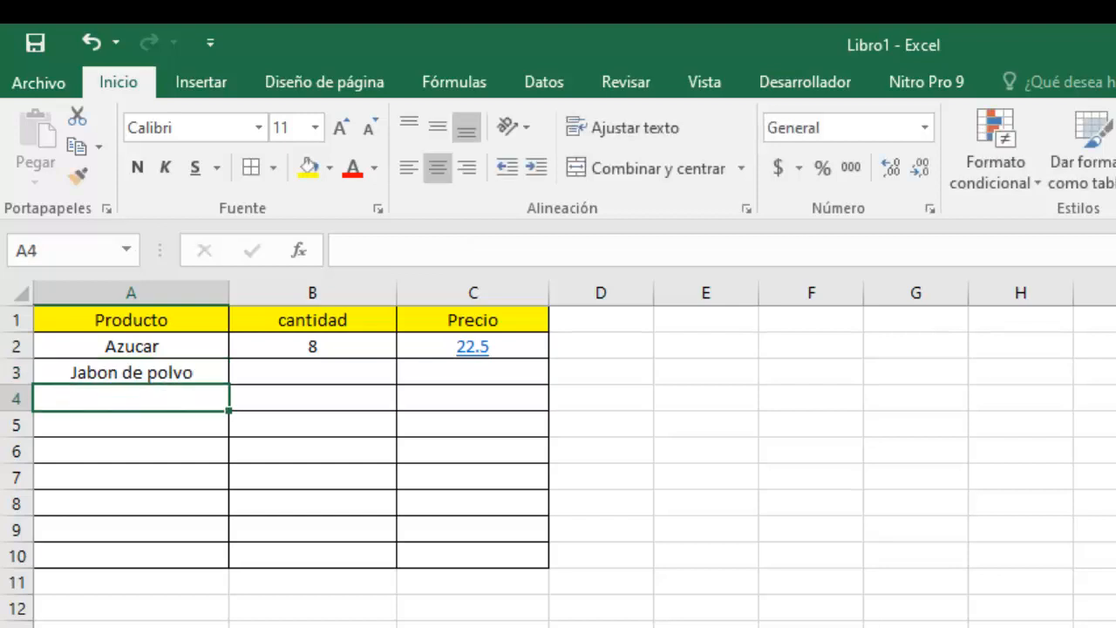
text(Aceite)
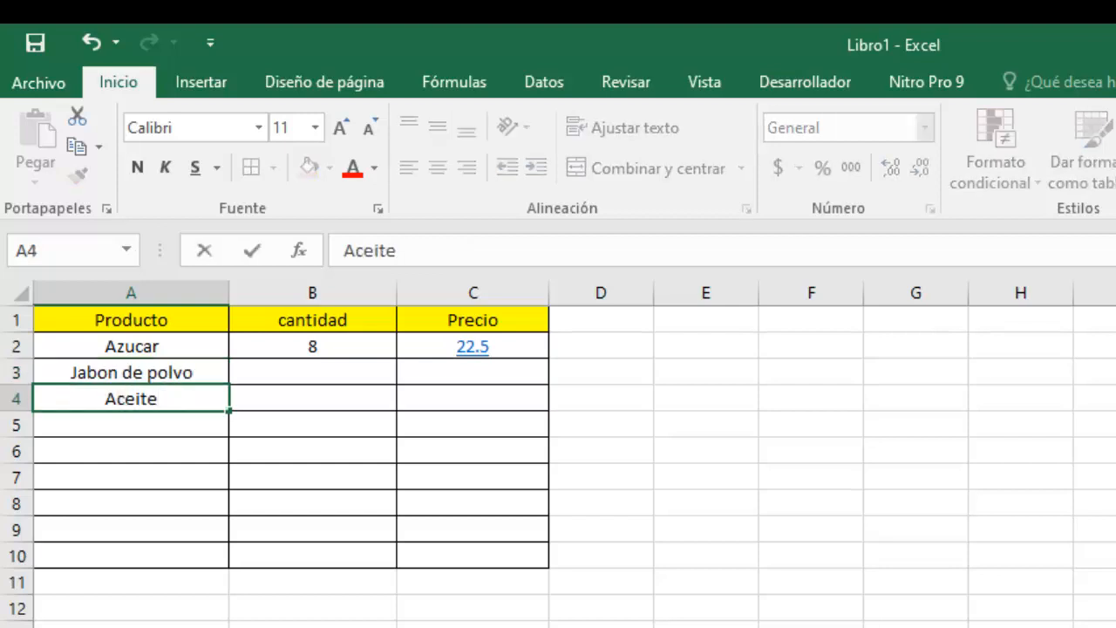
Enter quantity 3 and price 18.5 for Jabon de polvo, and 7 and 34.2 for Aceite.
click(312, 371)
text(3)
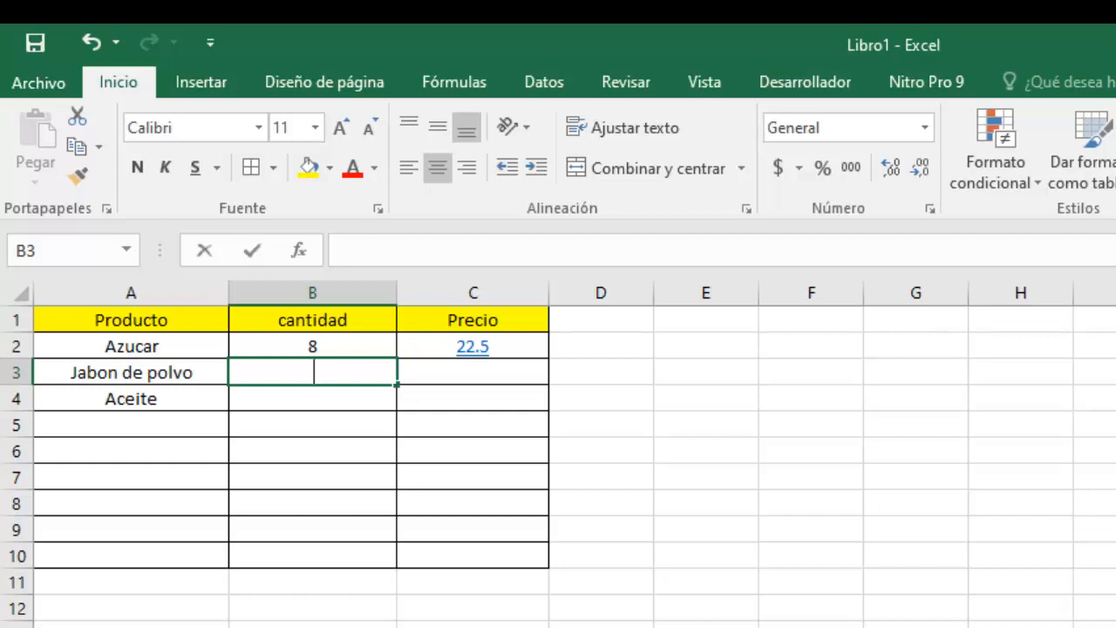
key(Tab)
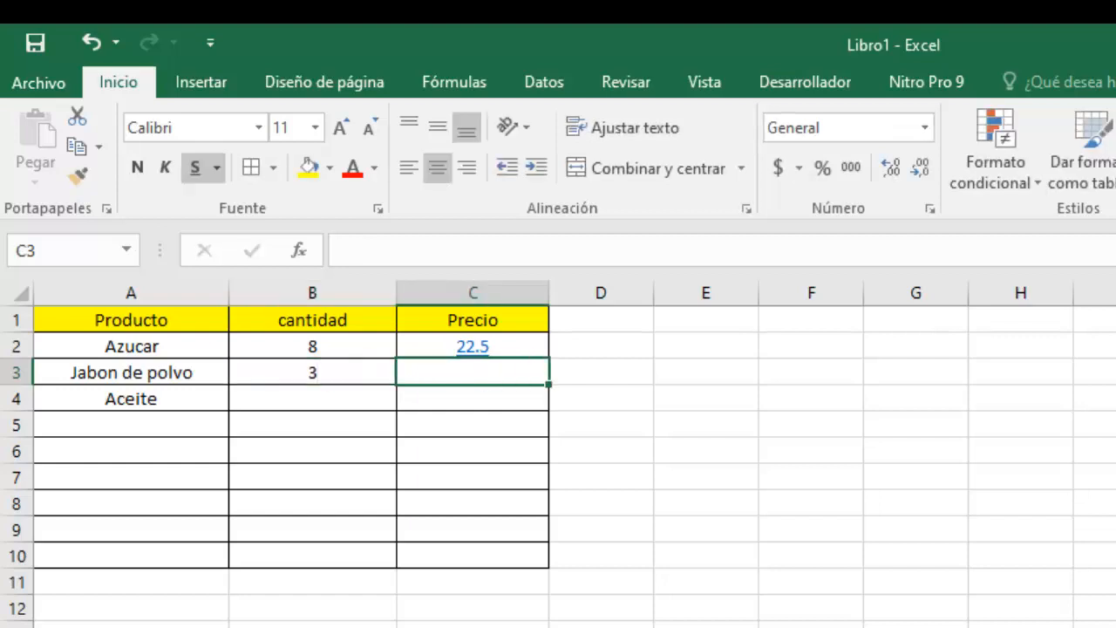
text(18.5)
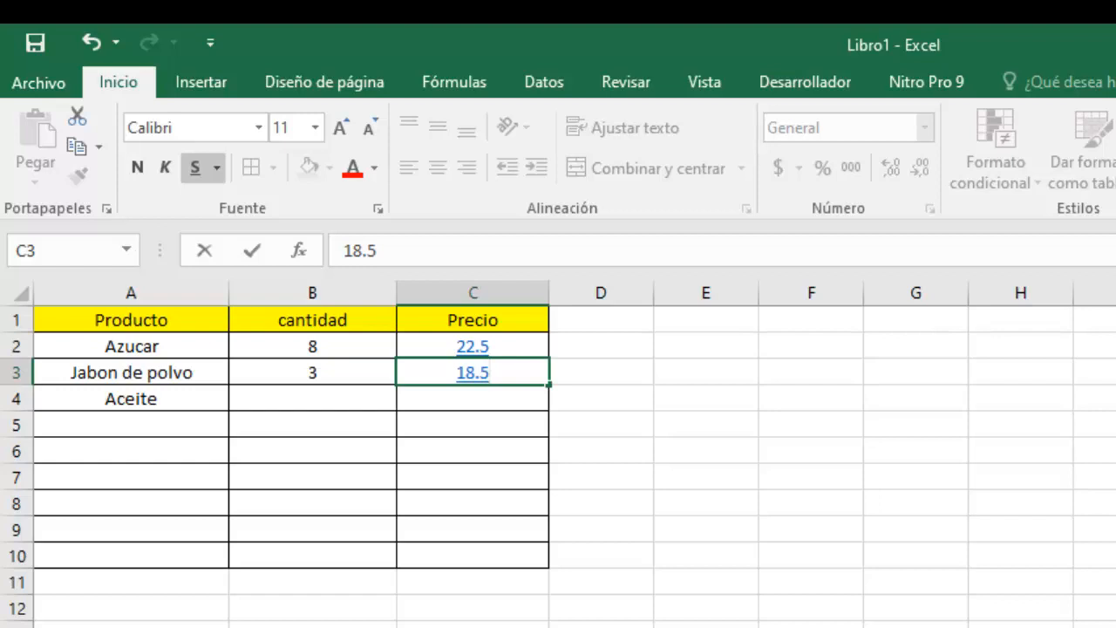
key(Return)
key(Left)
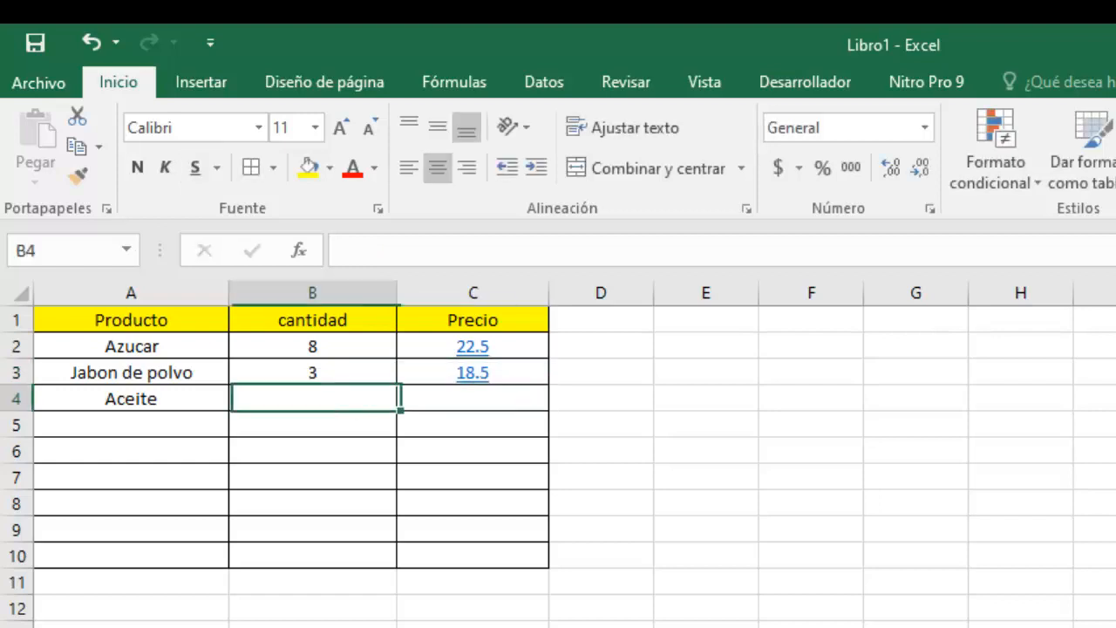
text(7)
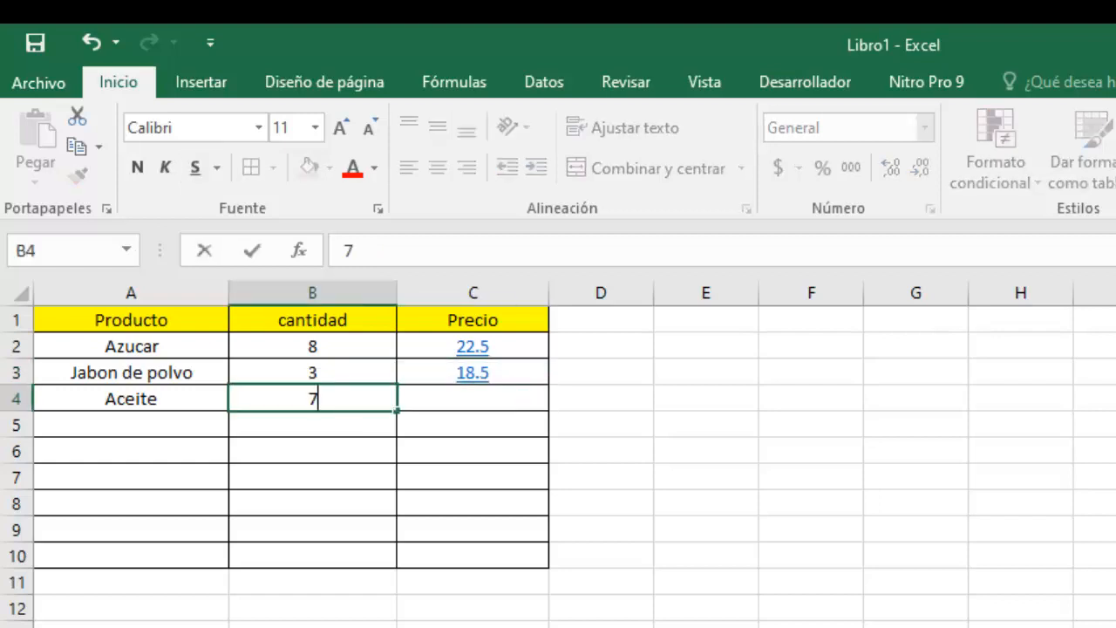
key(Tab)
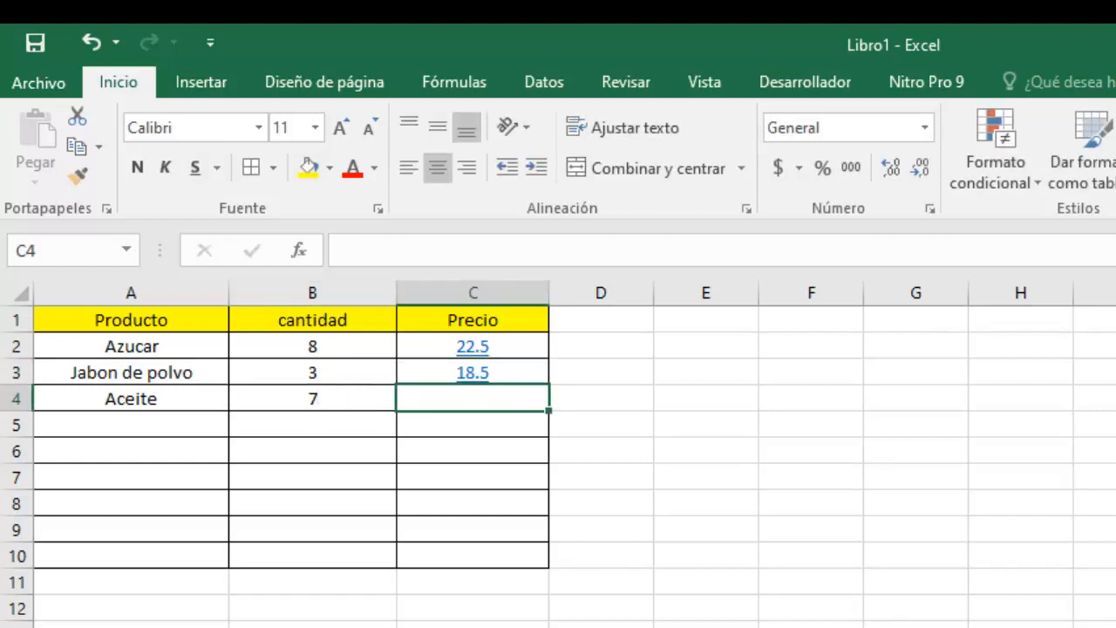
key(F2)
text(34.)
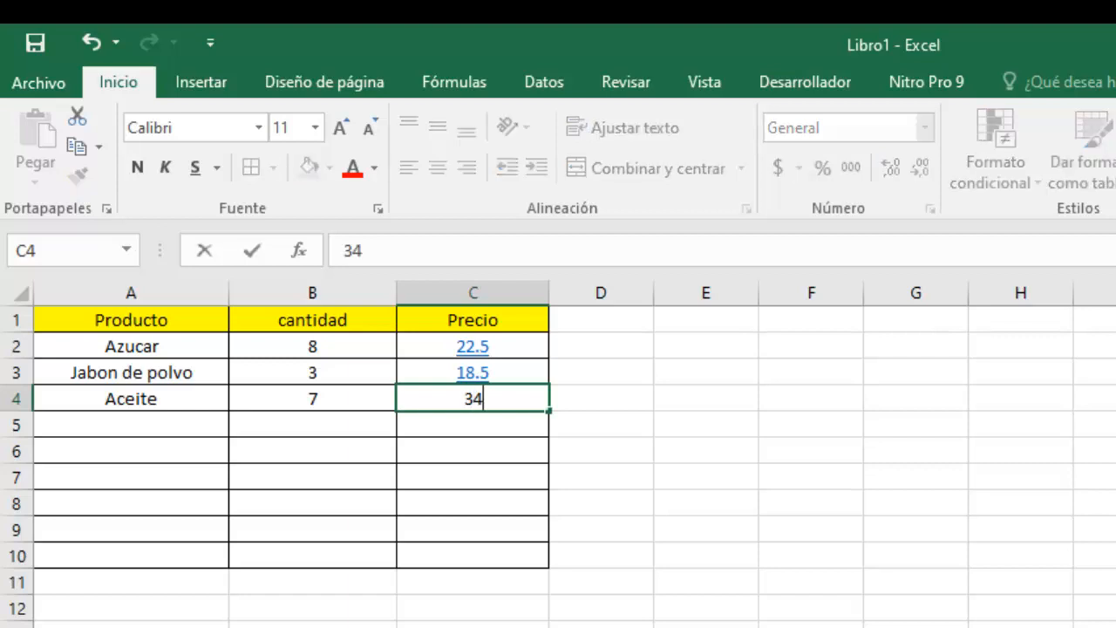
text(2)
key(Return)
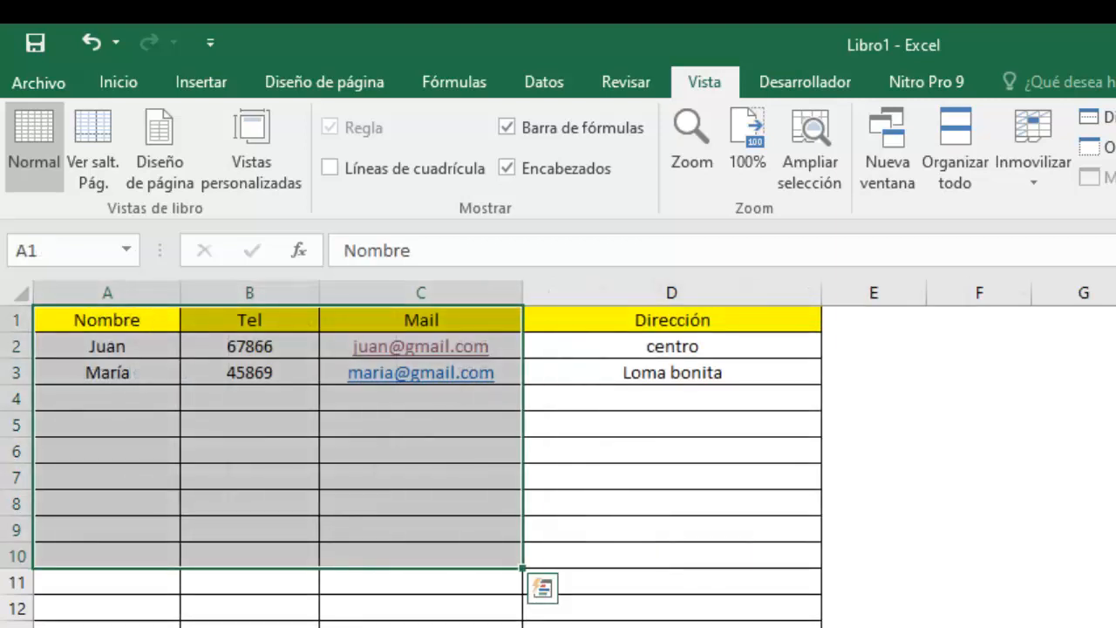
Clear the cell selection on the Contactos sheet.
click(420, 626)
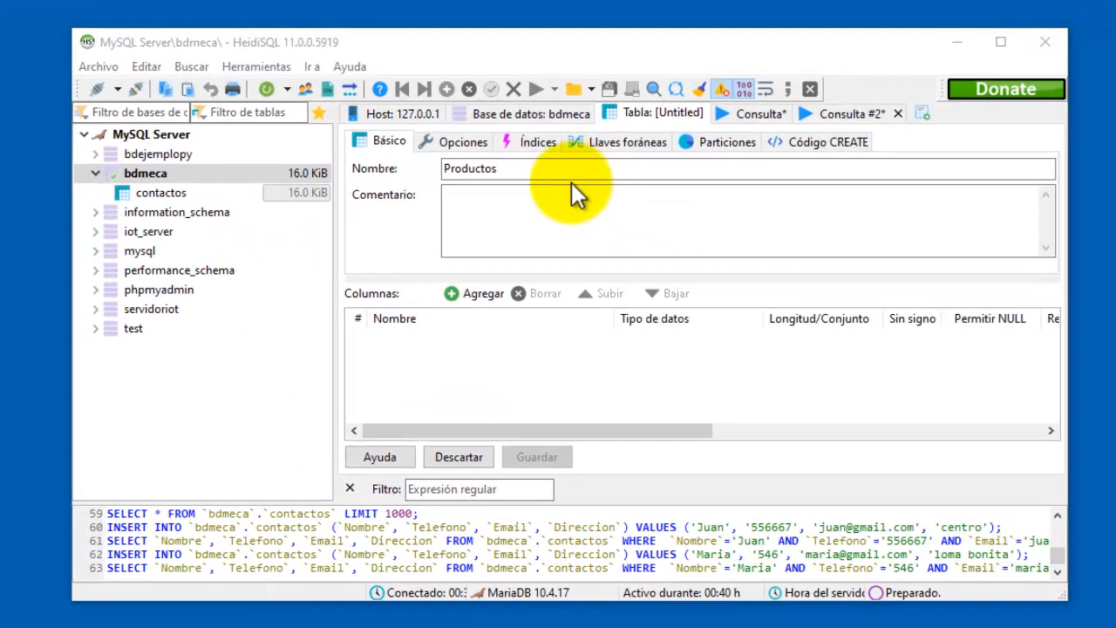
Add three columns to the Productos table: Producto, Cantidad and Precio.
double_click(516, 169)
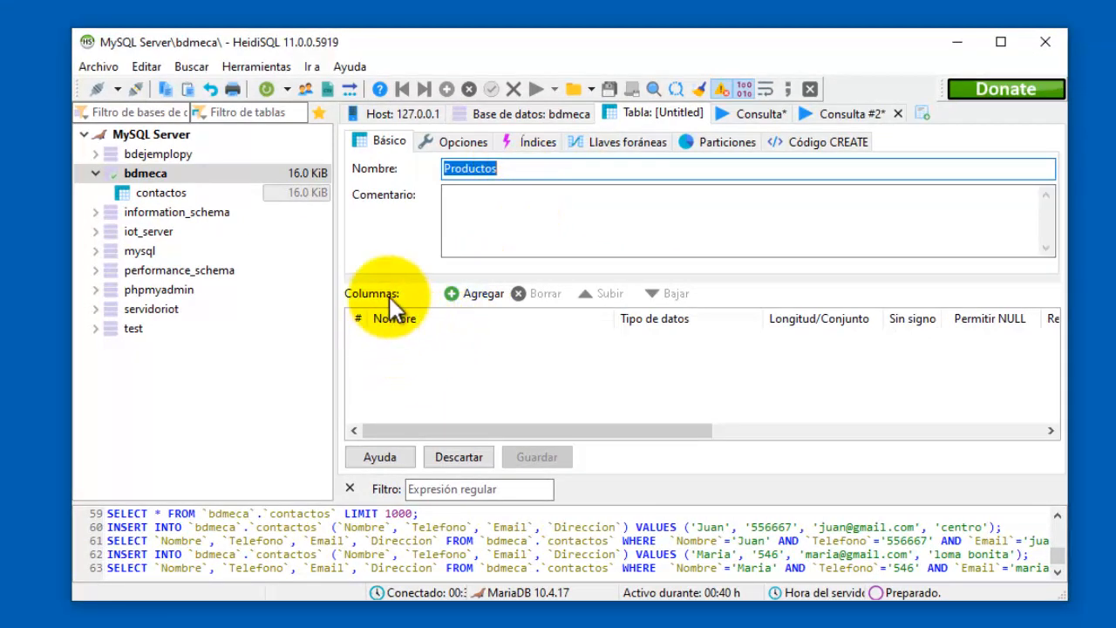
click(473, 291)
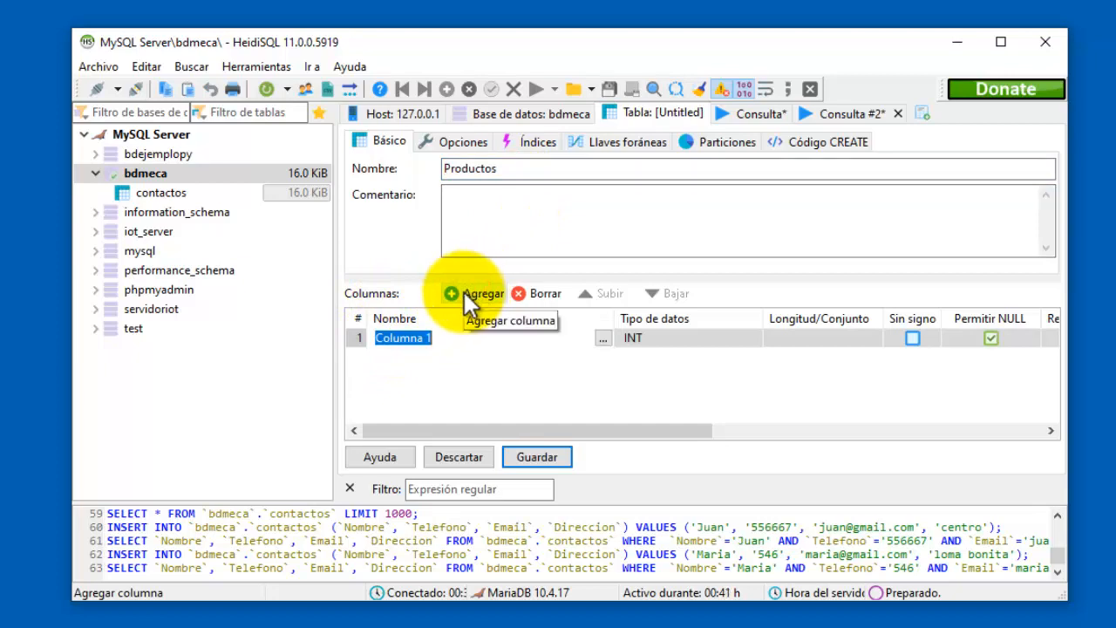
text(Producto)
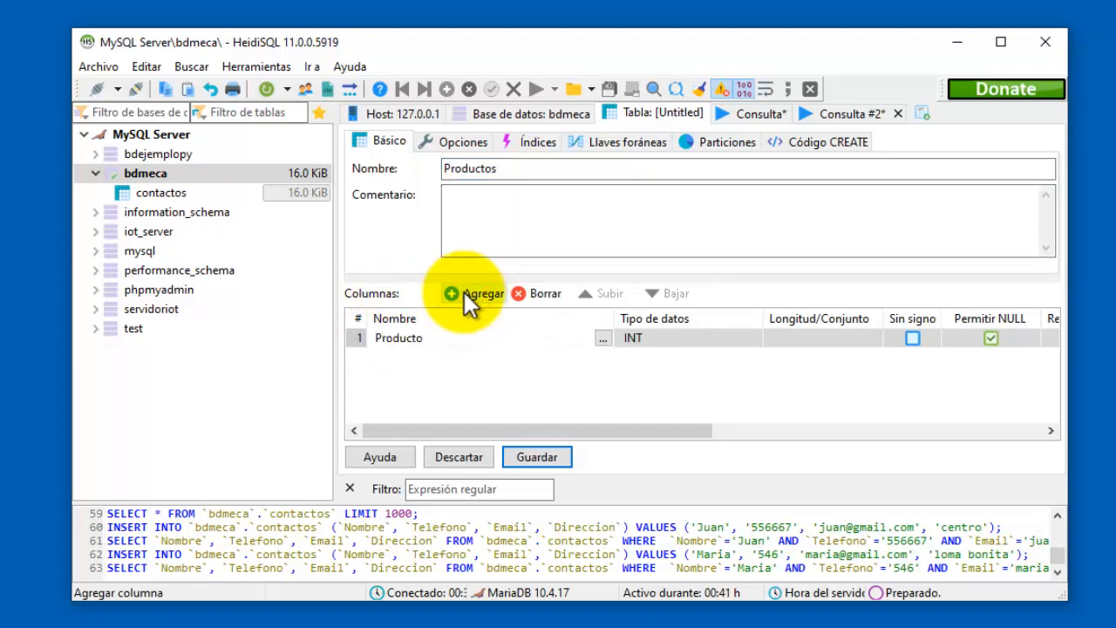
click(459, 299)
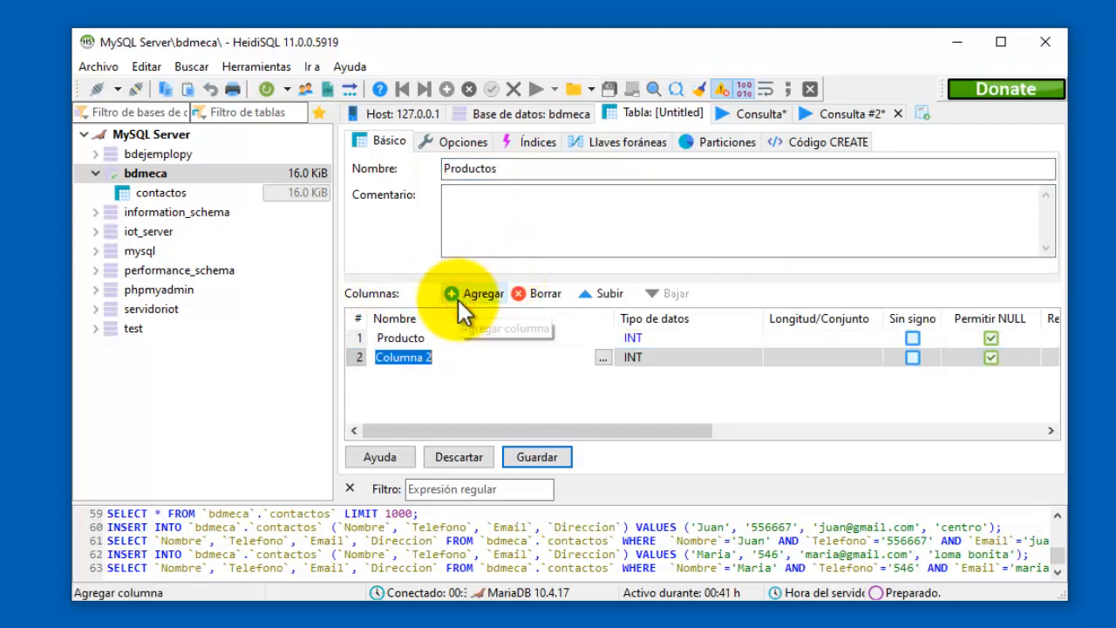
text(Cantidad)
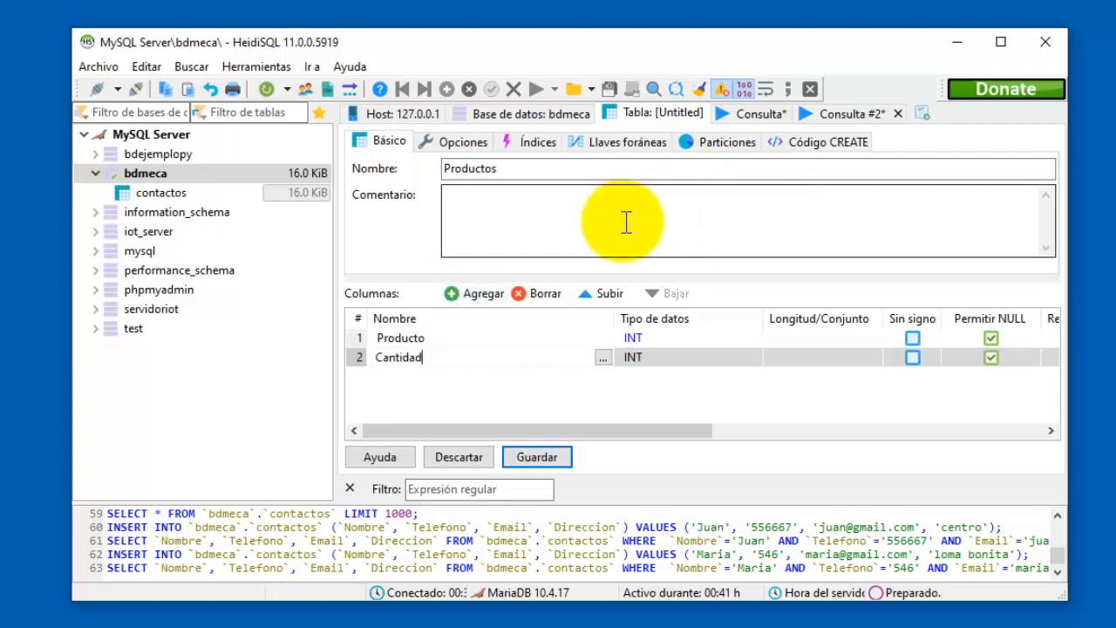
click(479, 296)
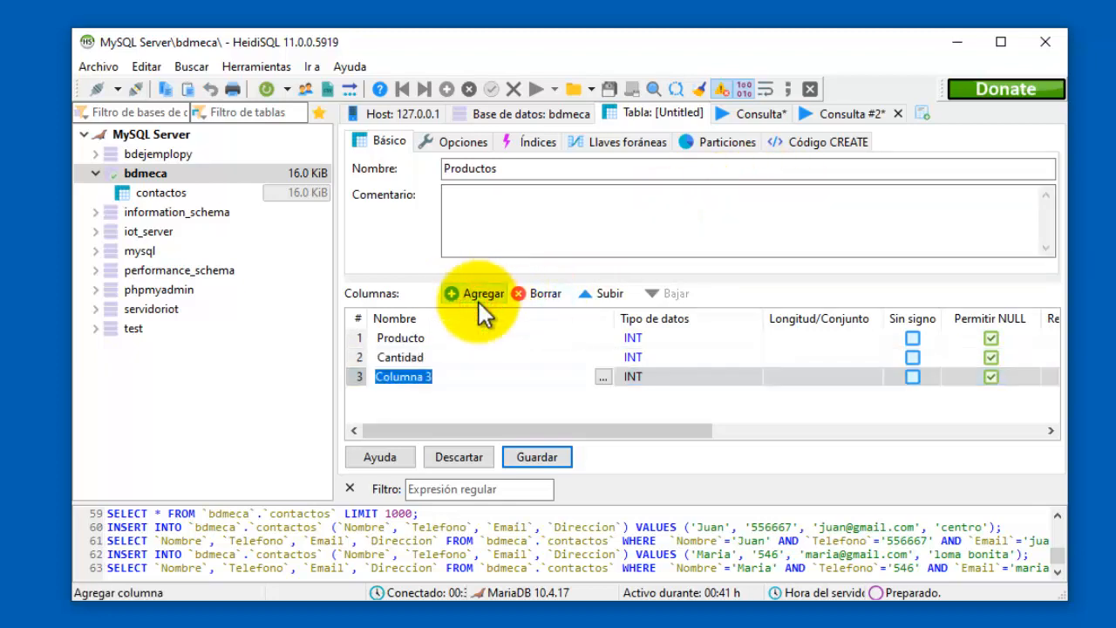
text(Precio)
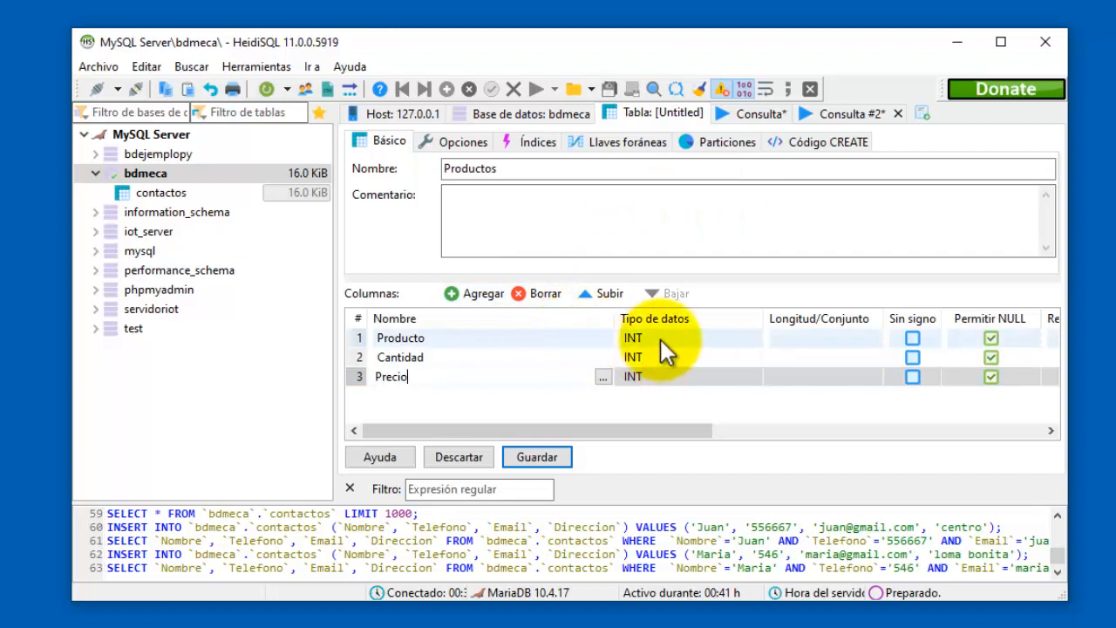
click(665, 340)
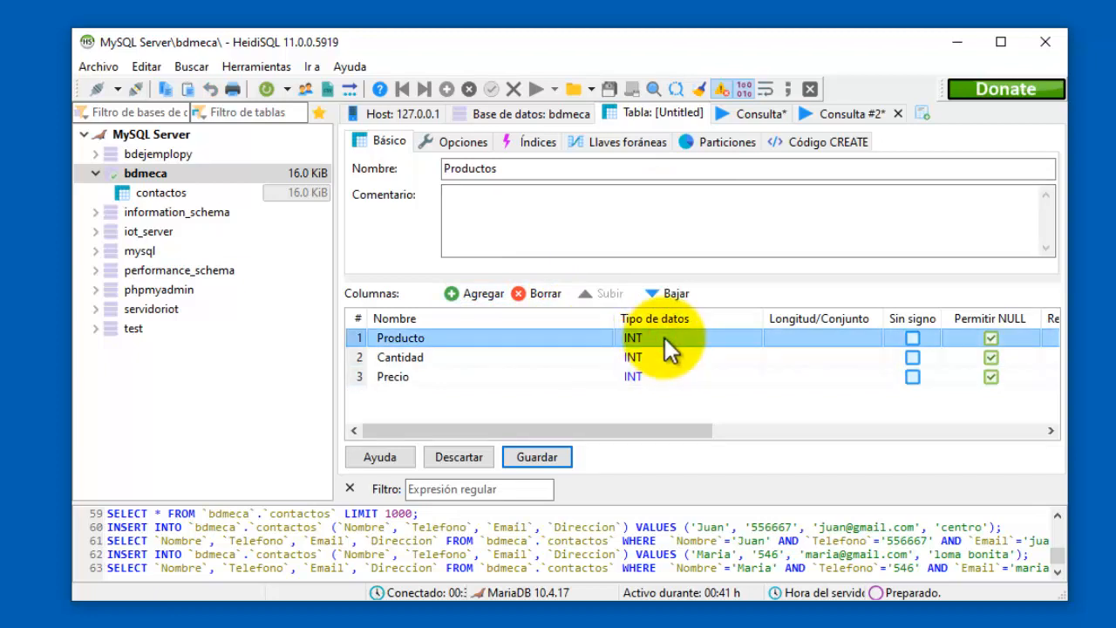
Change Producto's data type to VARCHAR and its length from 50 to 100.
click(674, 333)
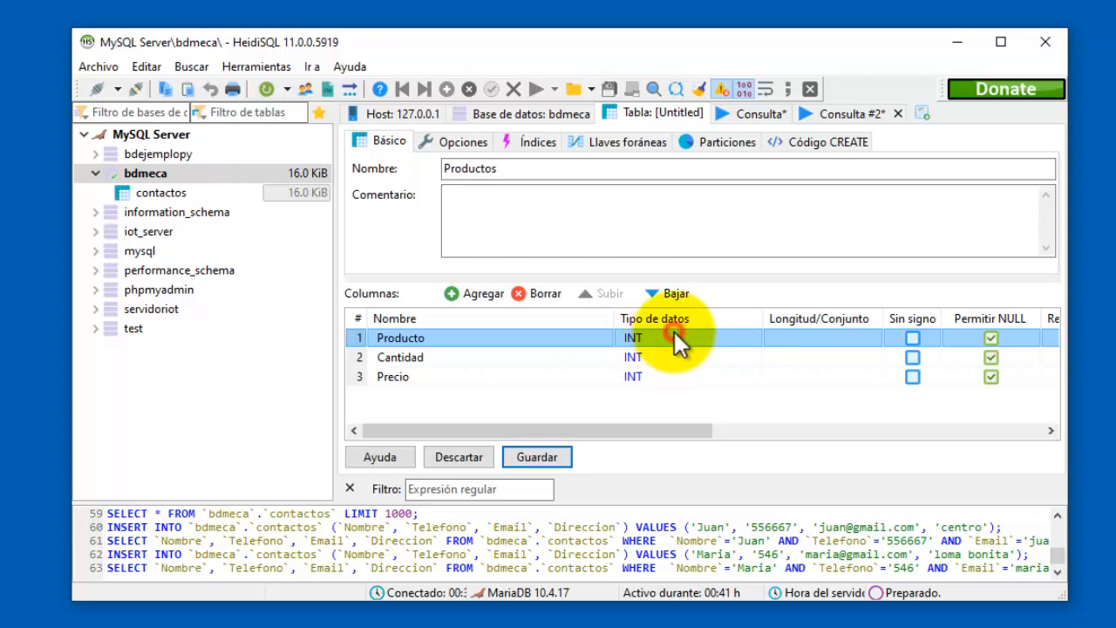
drag(779, 367, 779, 421)
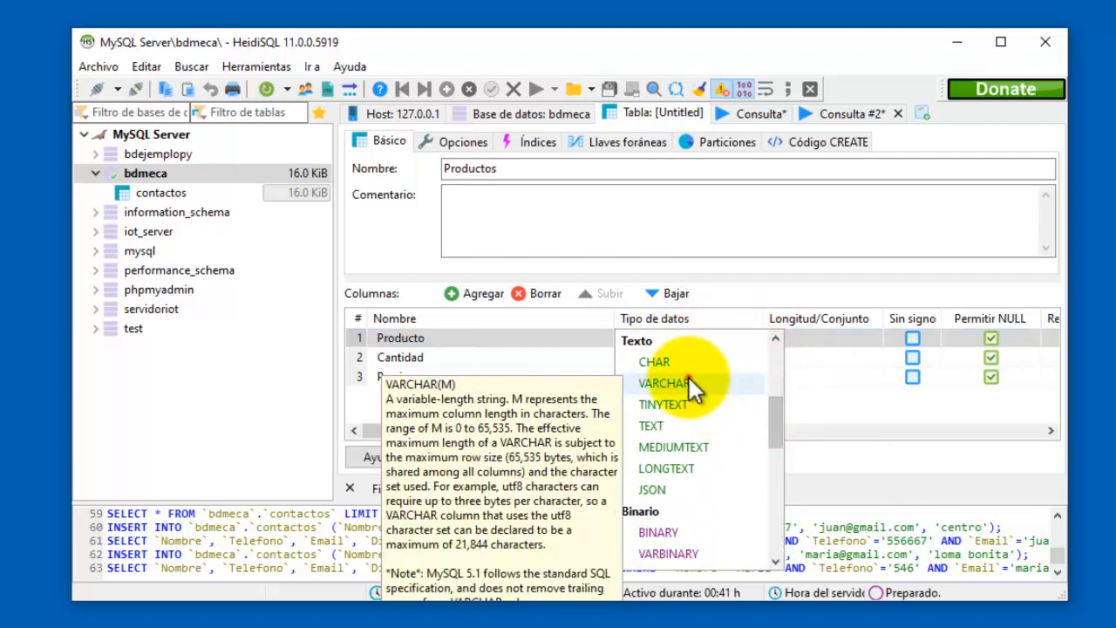
click(714, 381)
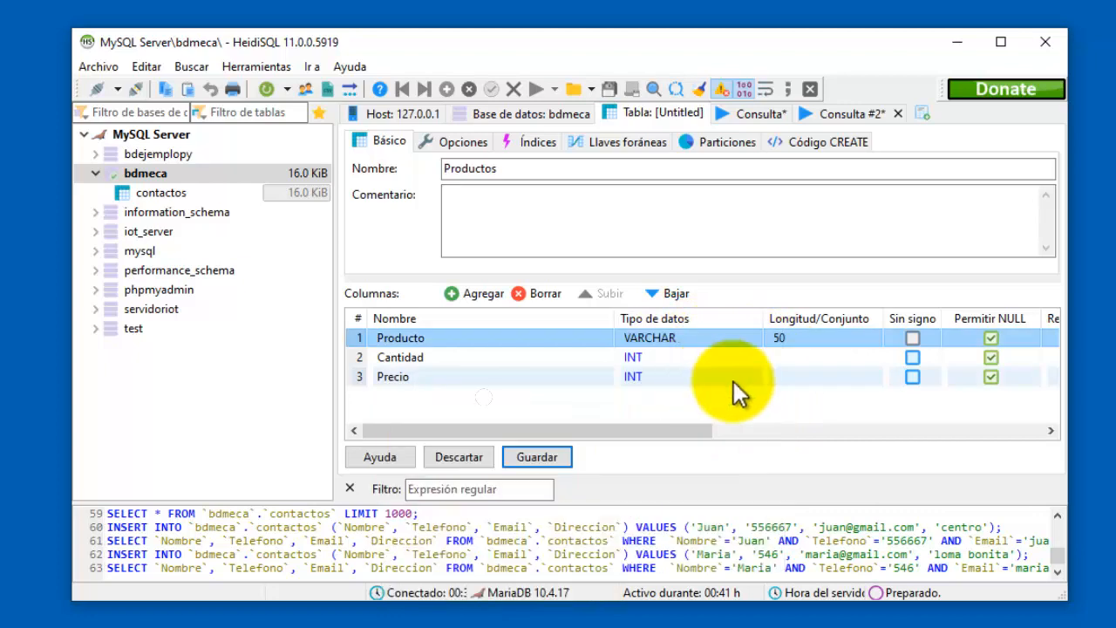
click(812, 338)
key(BackSpace)
key(BackSpace)
text(100)
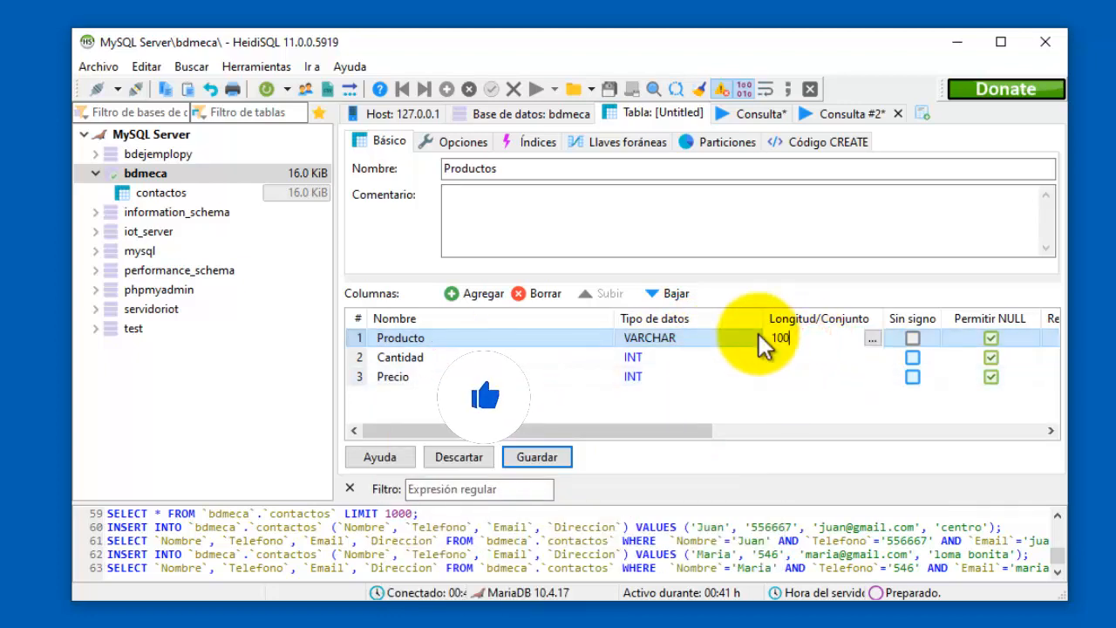
key(Return)
click(715, 375)
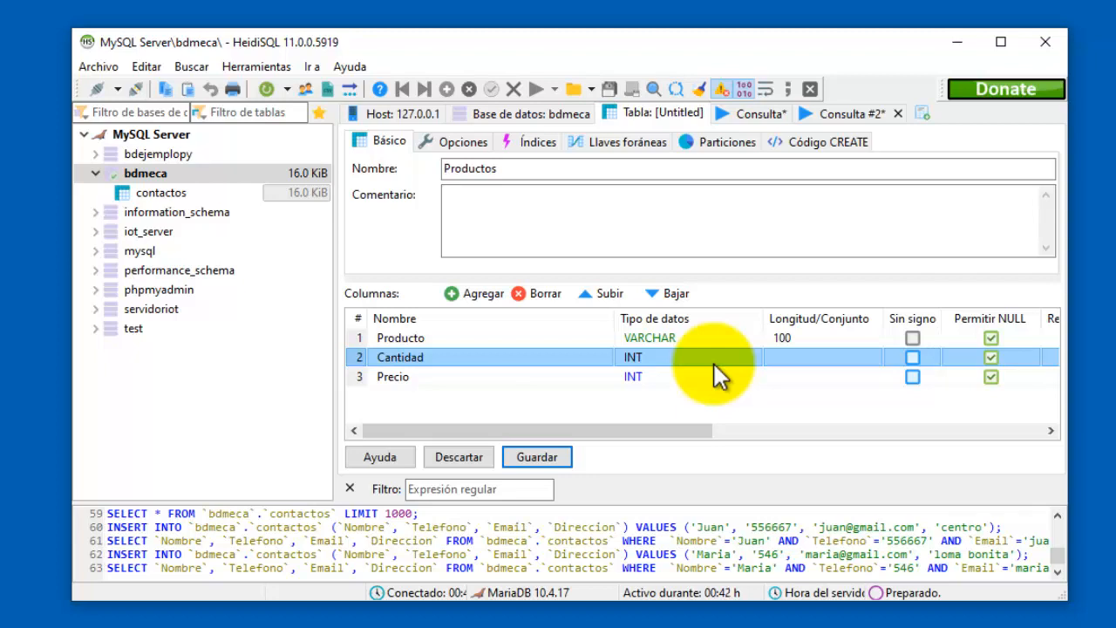
Open the Cantidad column's data type list and scroll through the available types.
click(715, 373)
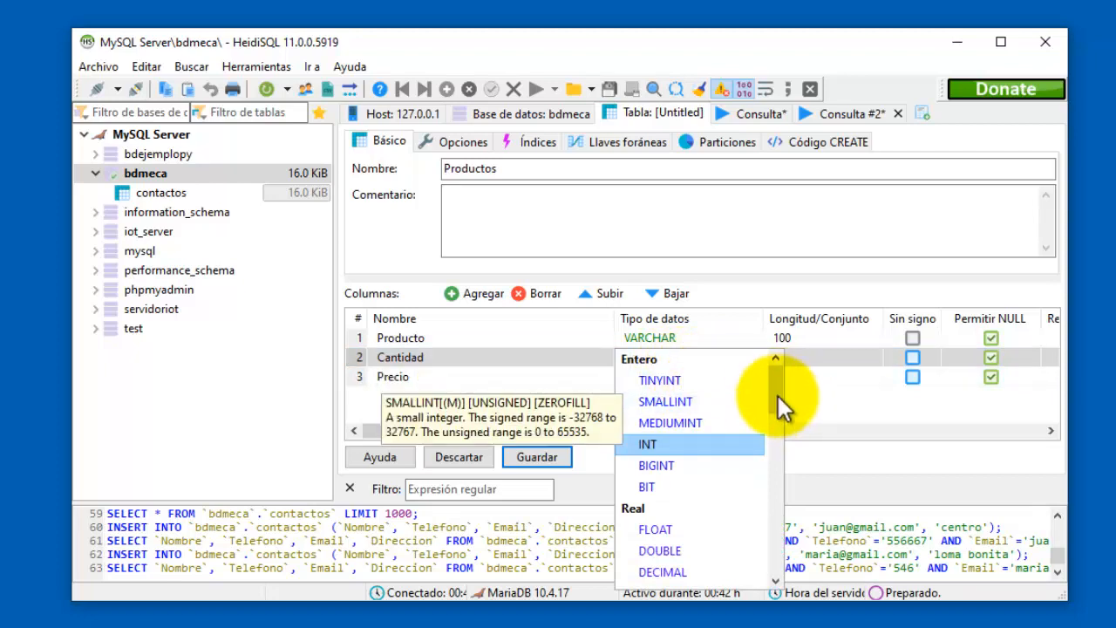
drag(777, 396, 783, 418)
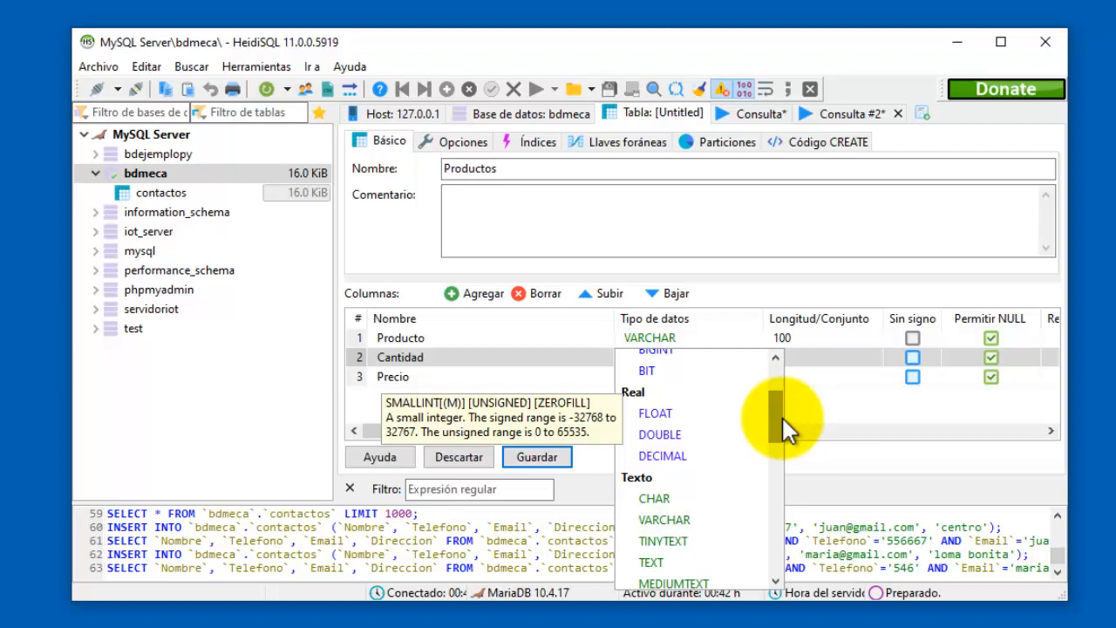
drag(783, 418, 790, 390)
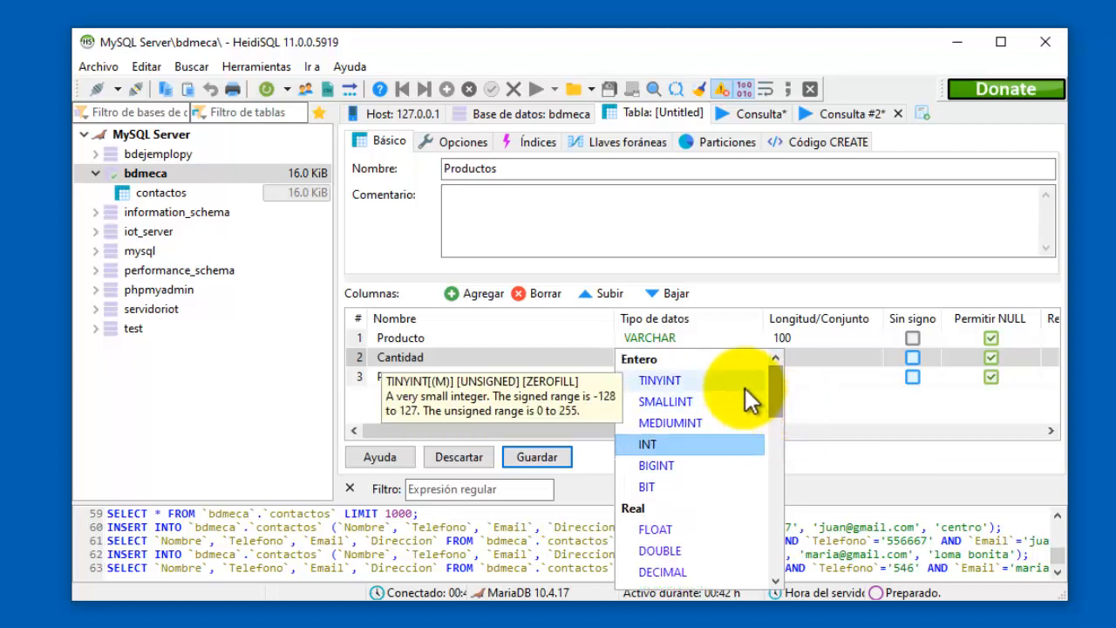
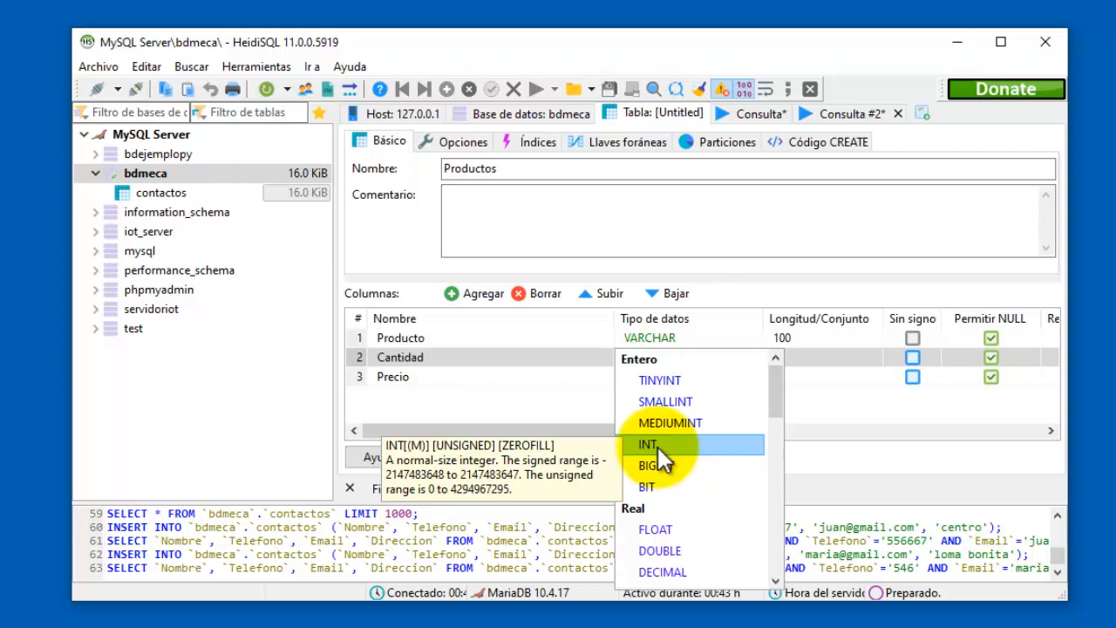
Choose INT as Cantidad's data type, then scroll Precio's type list and pick FLOAT.
click(657, 447)
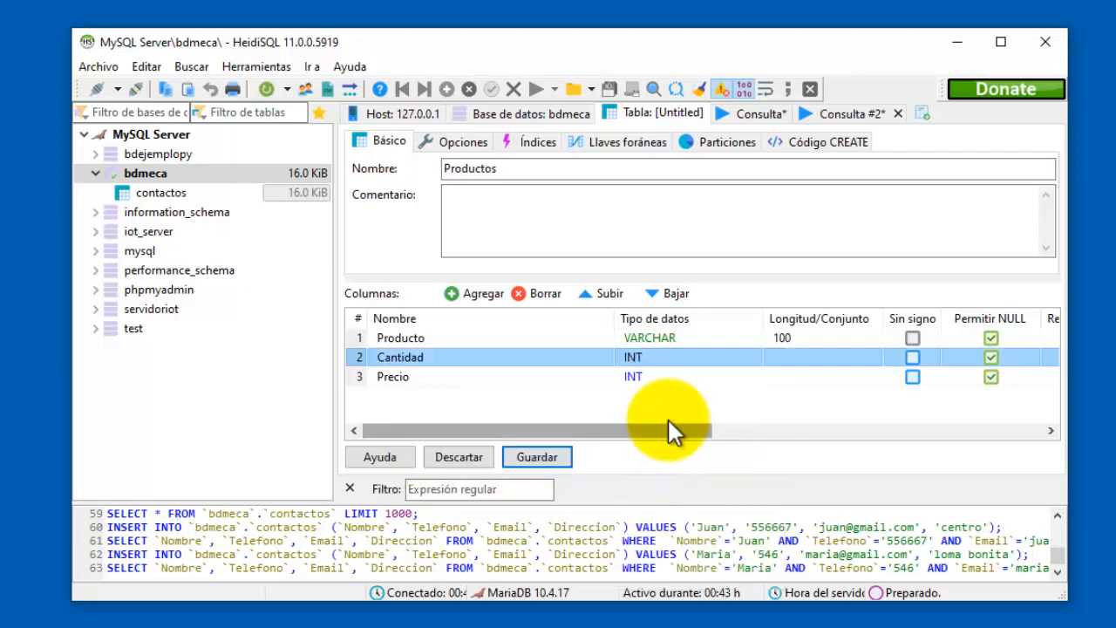
click(656, 377)
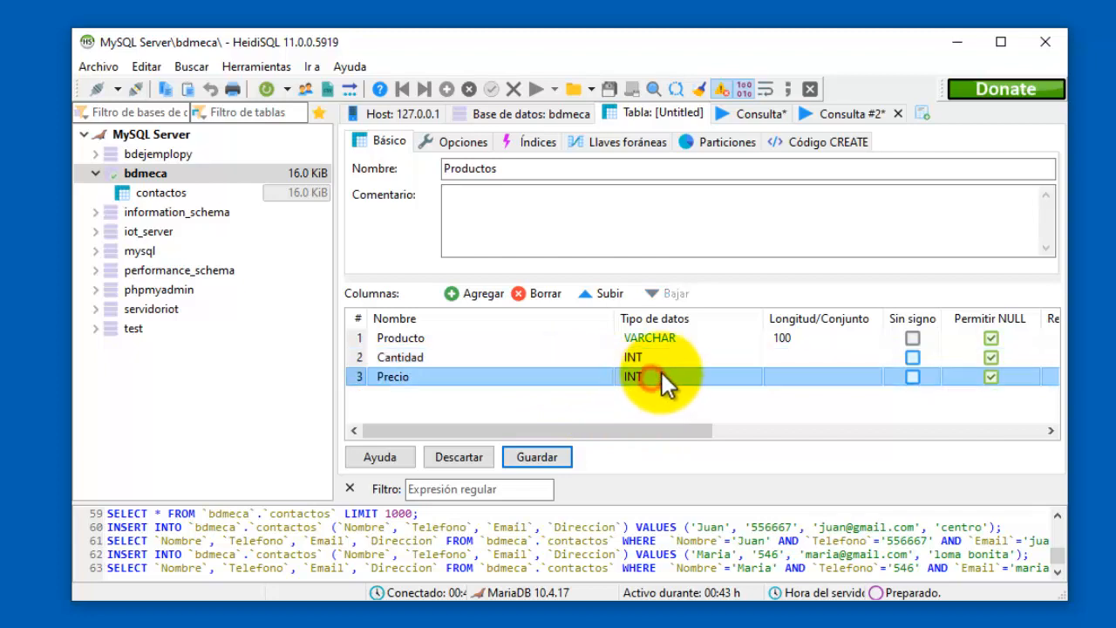
click(718, 375)
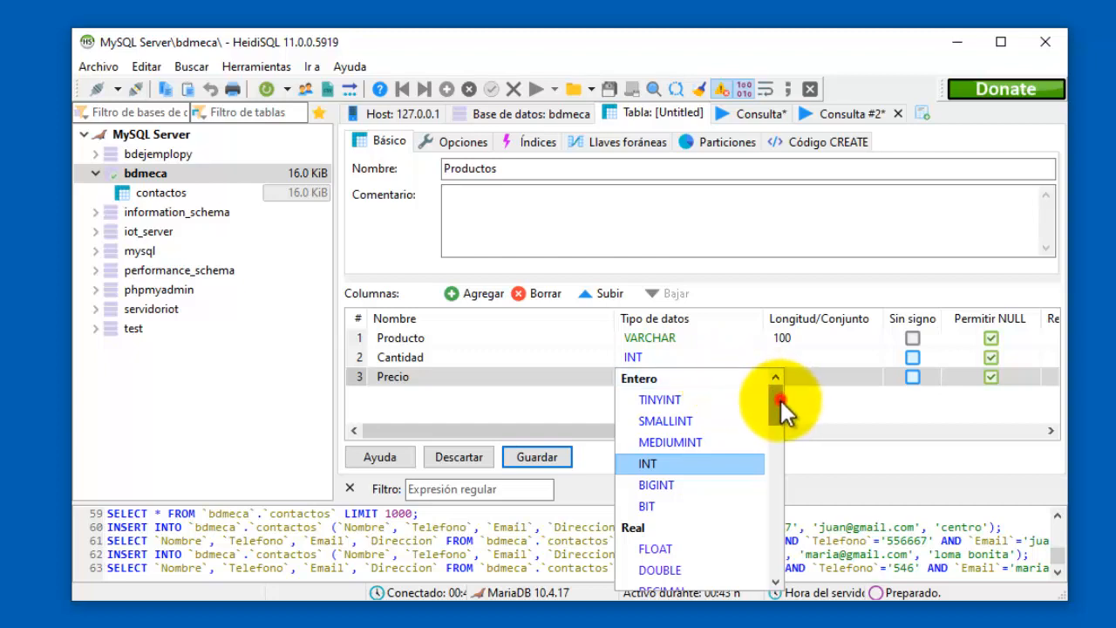
drag(778, 401, 777, 421)
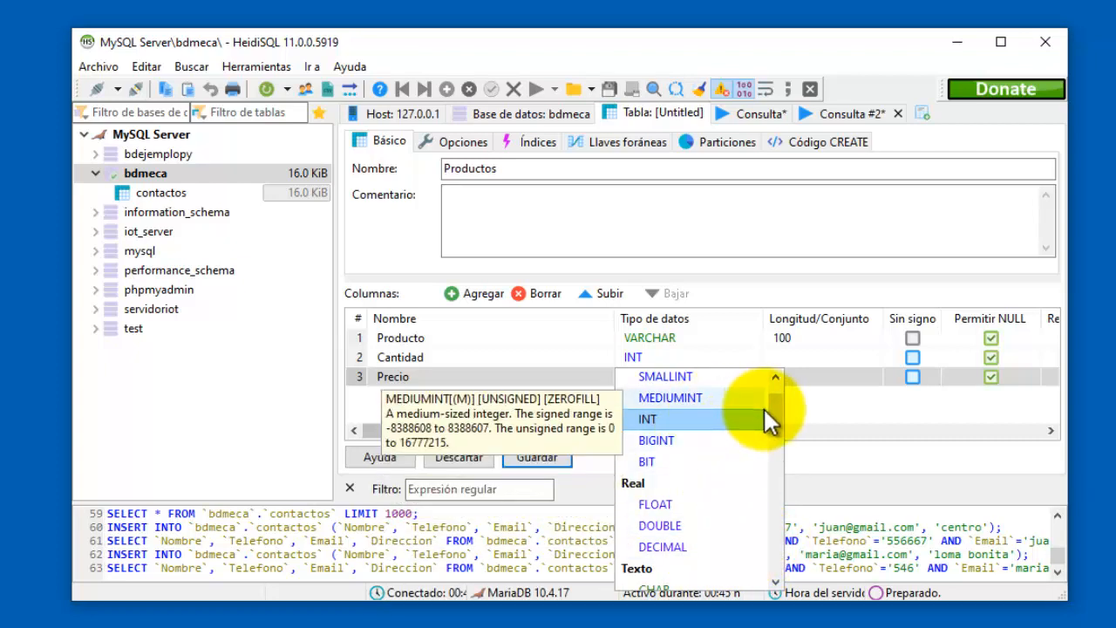
scroll(774, 418, down, 2)
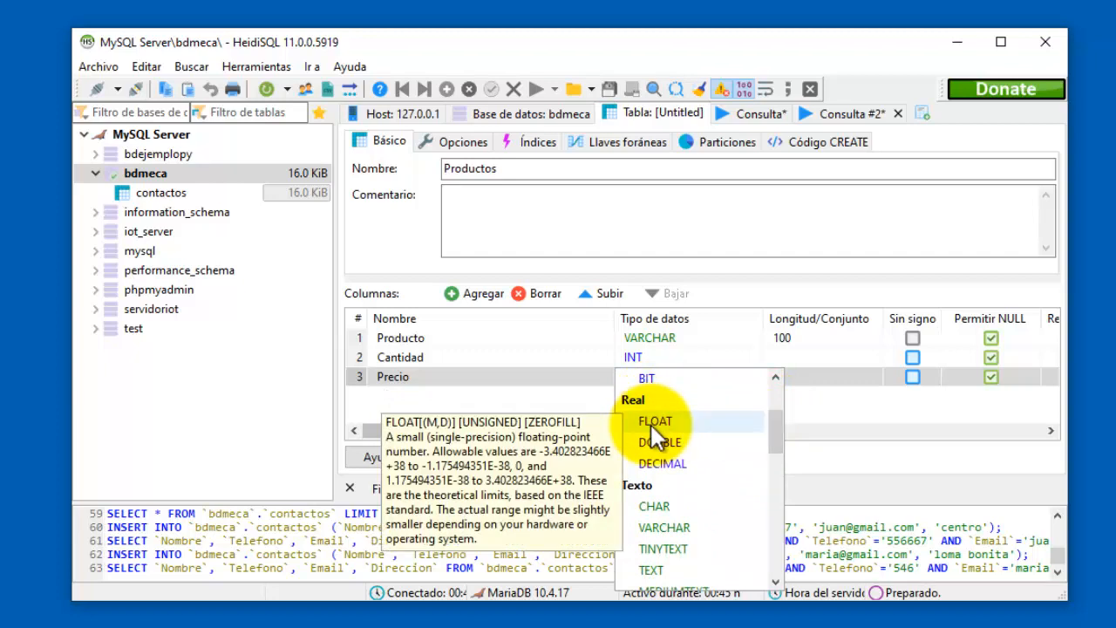
click(654, 423)
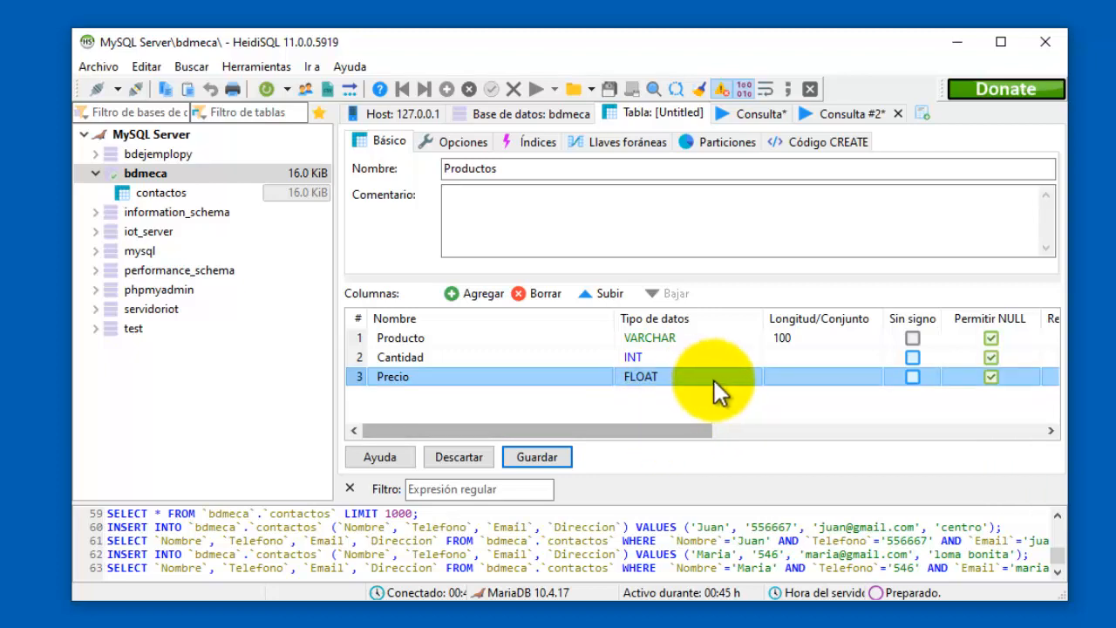
Uncheck Permitir NULL on Producto, Cantidad and Precio, then save the Productos table.
click(990, 338)
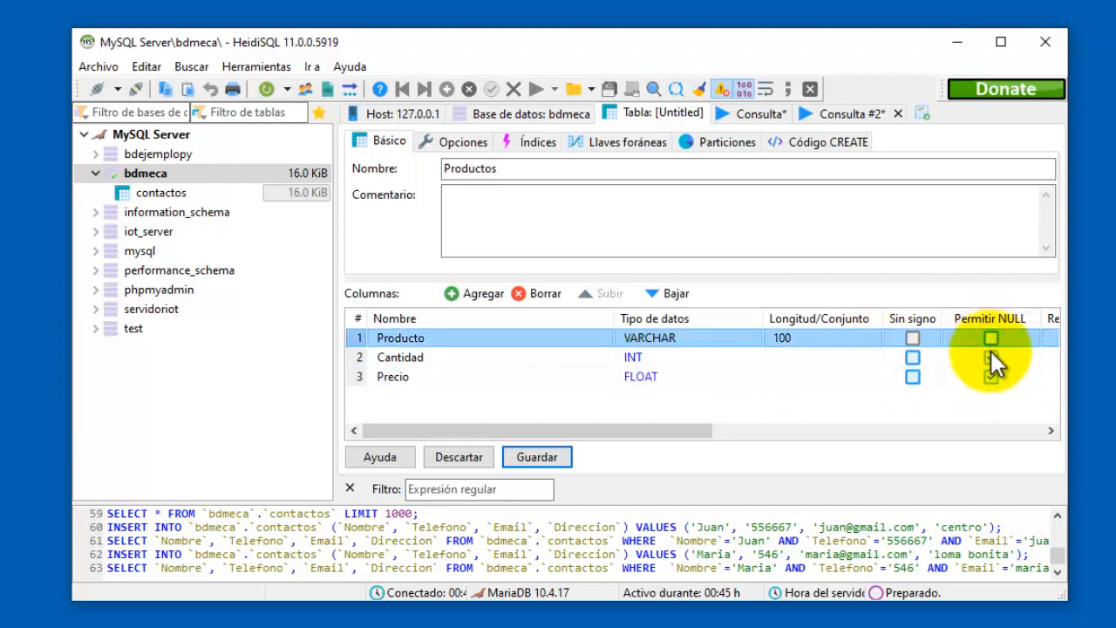
click(991, 358)
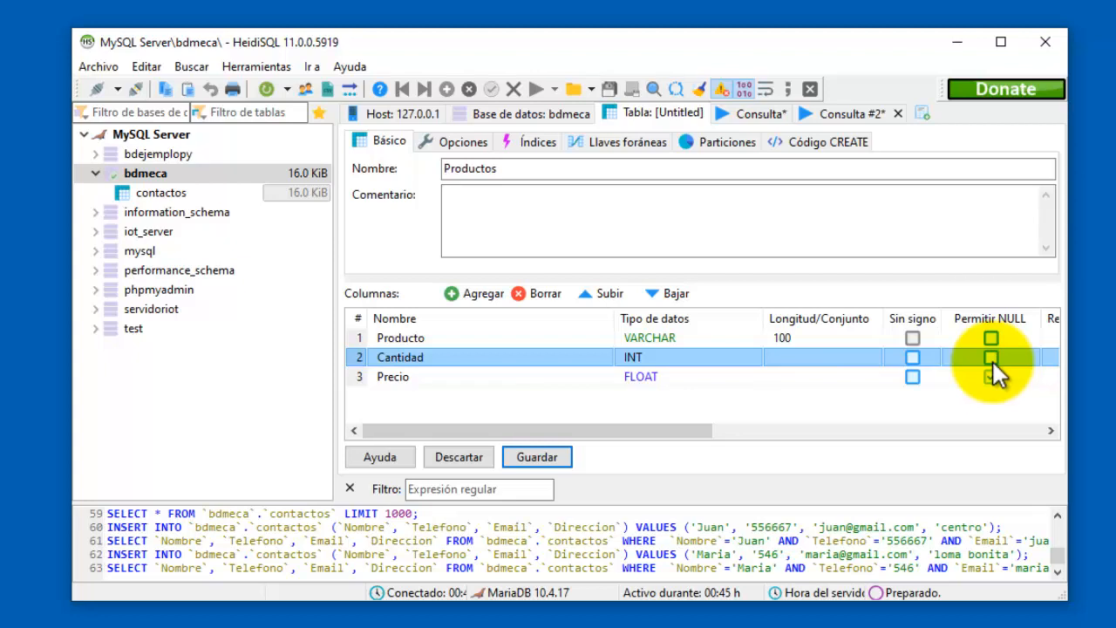
click(992, 376)
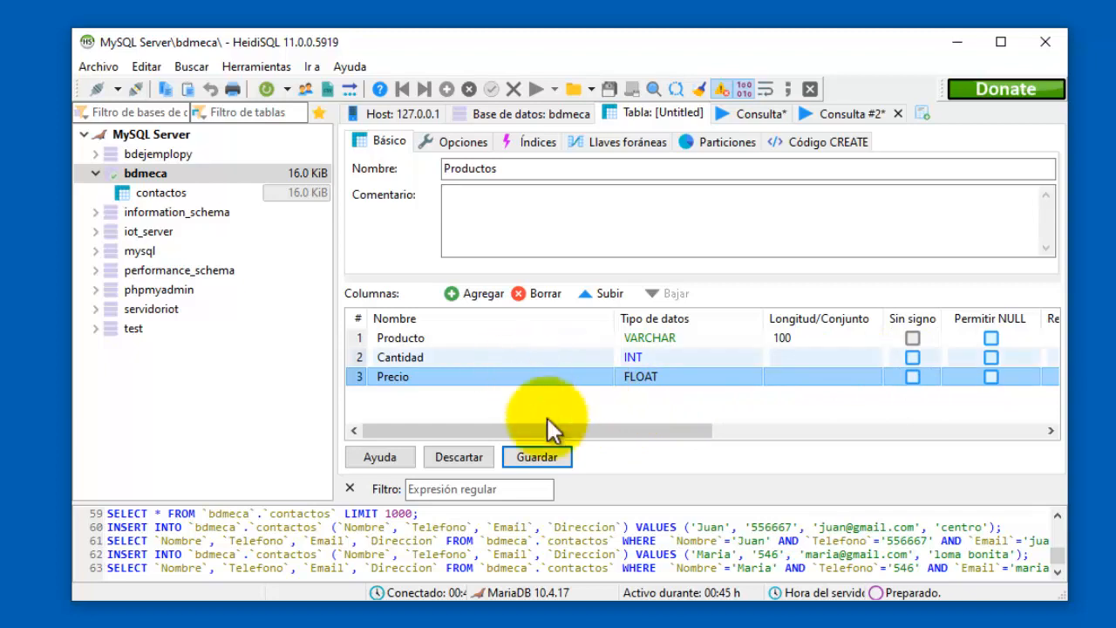
click(542, 456)
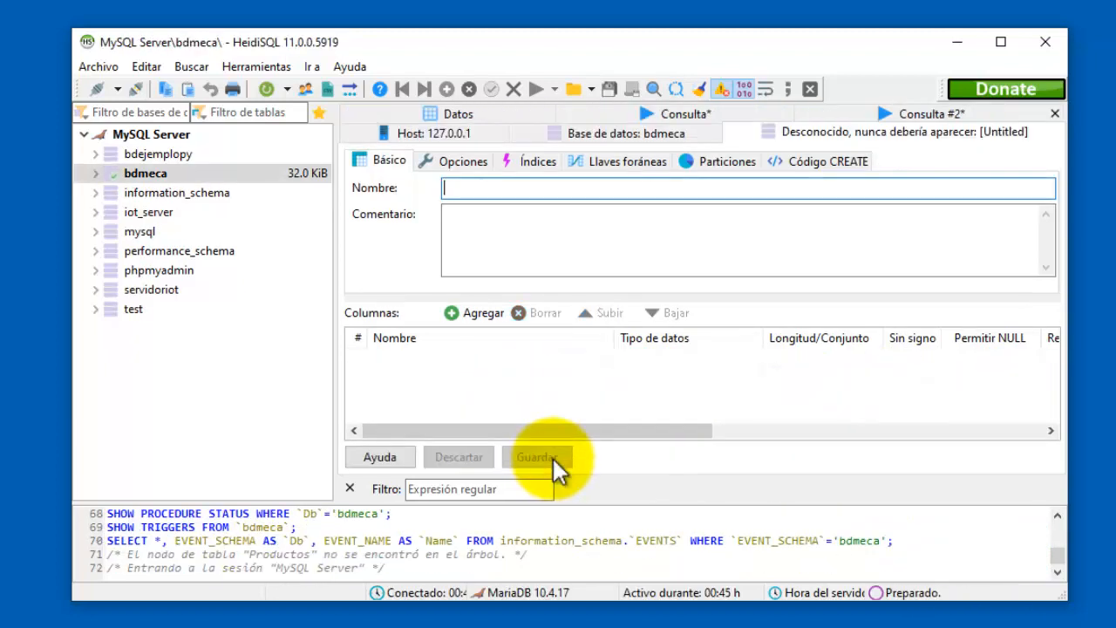
Expand bdmeca, select the productos table and show its empty Datos grid.
click(105, 175)
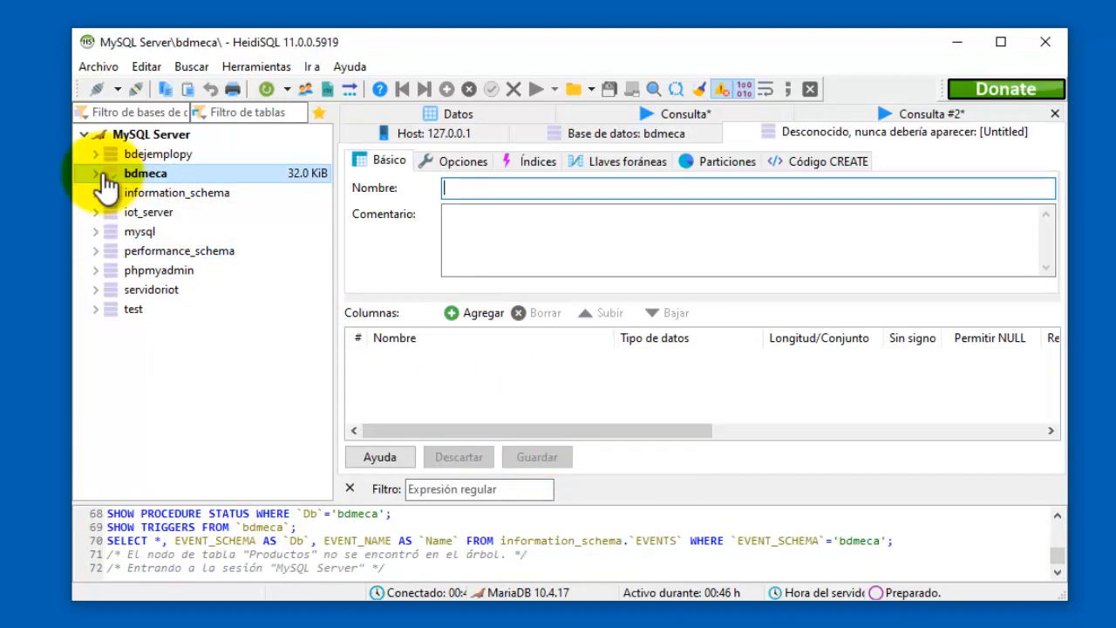
click(99, 173)
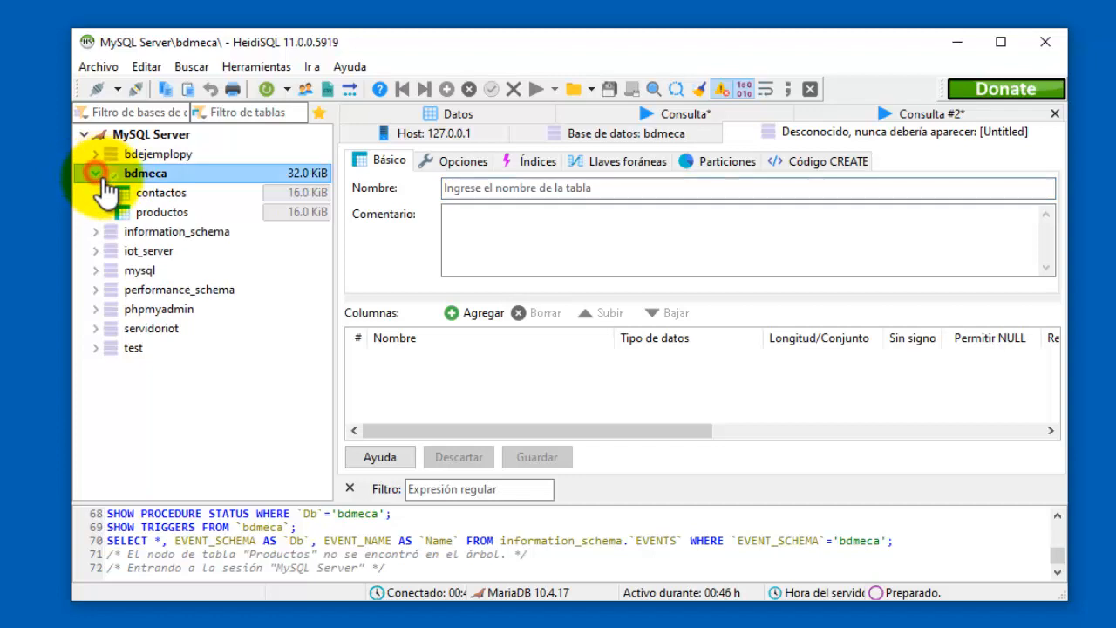
click(173, 199)
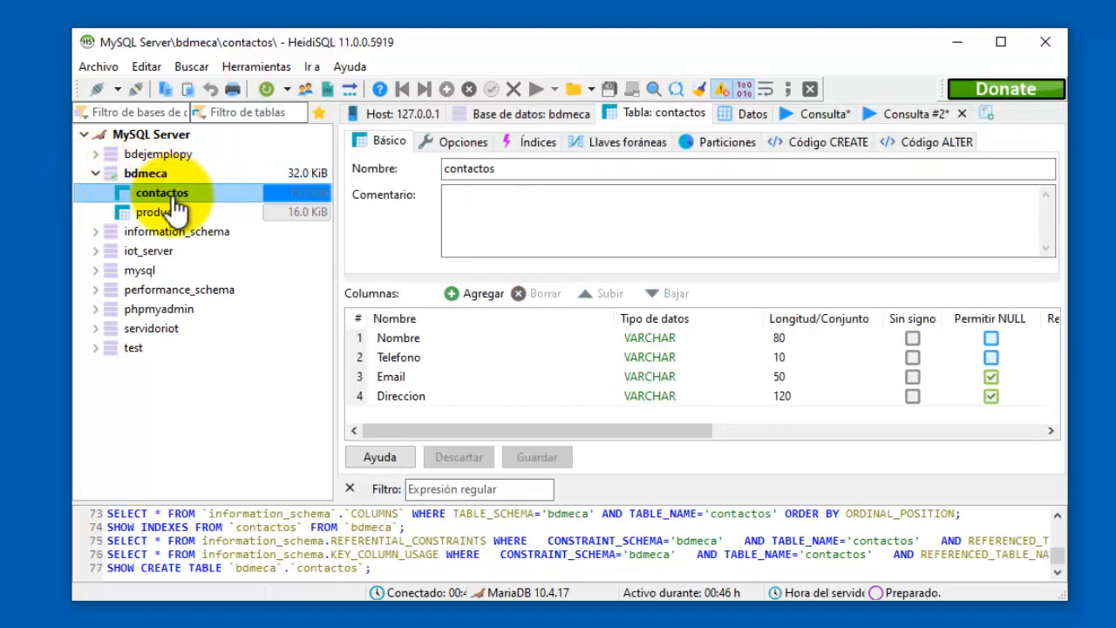
click(177, 217)
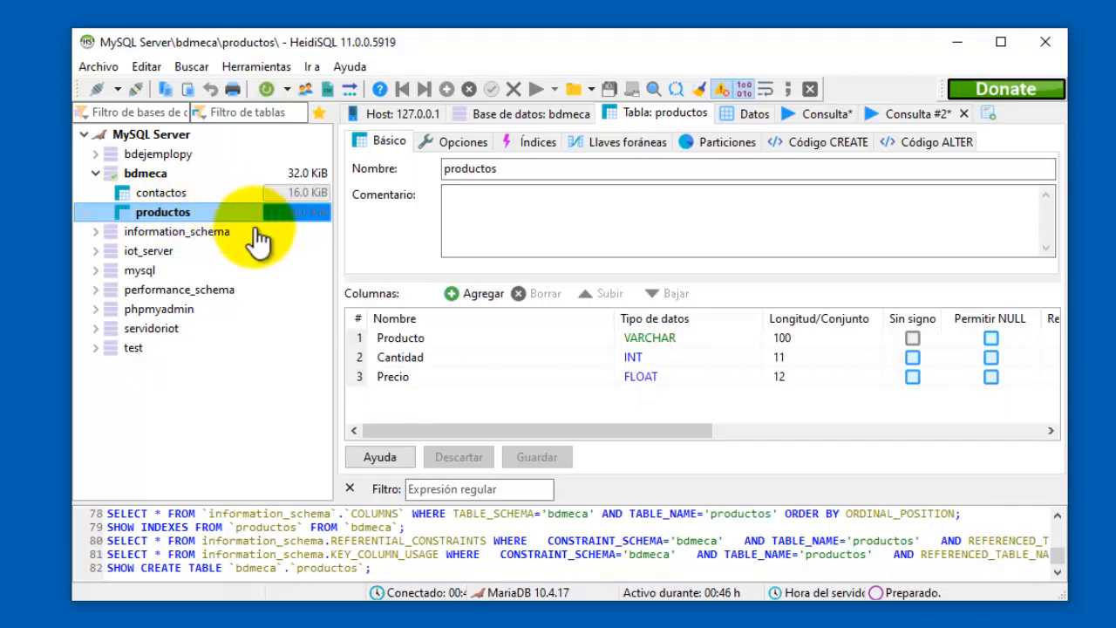
click(748, 113)
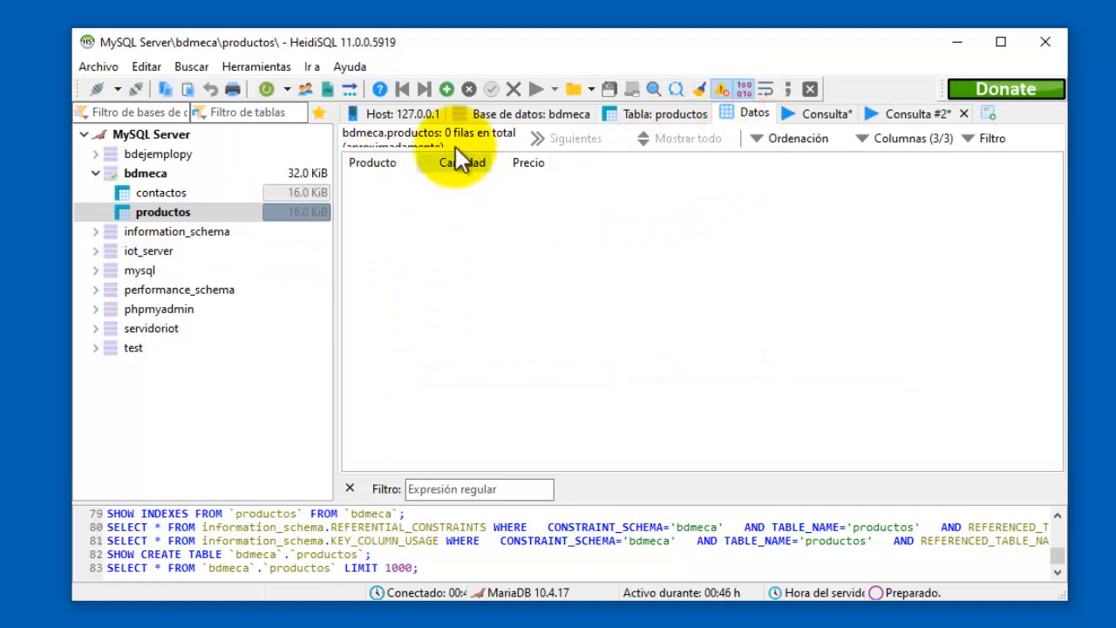
Insert a first productos row: Azucar, quantity 10, price 22.5.
click(446, 89)
double_click(384, 182)
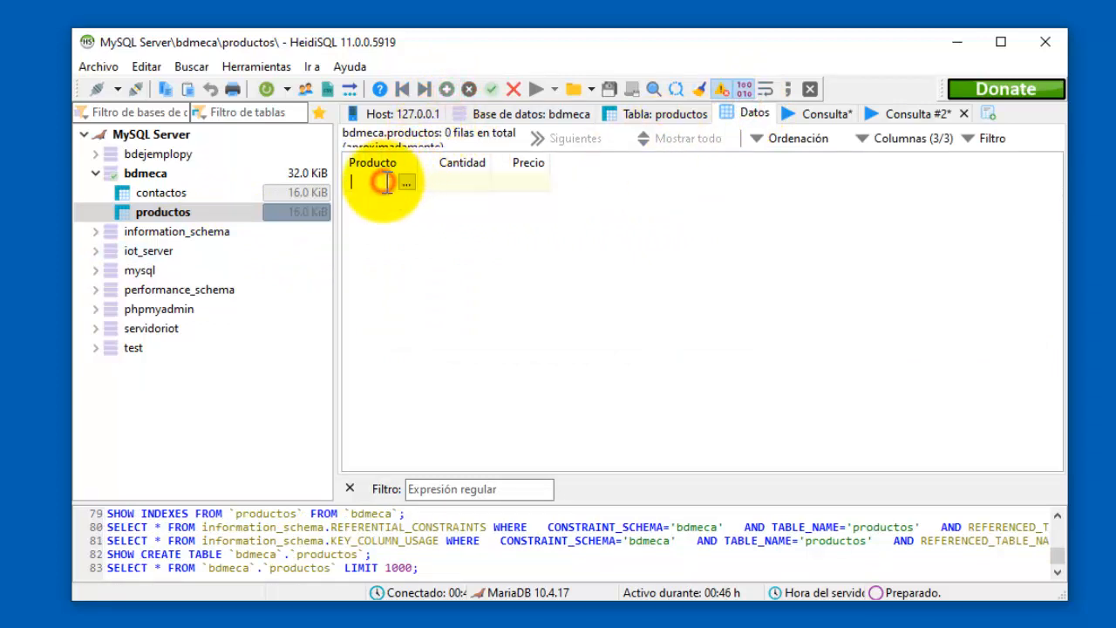
text(Azucar)
double_click(474, 185)
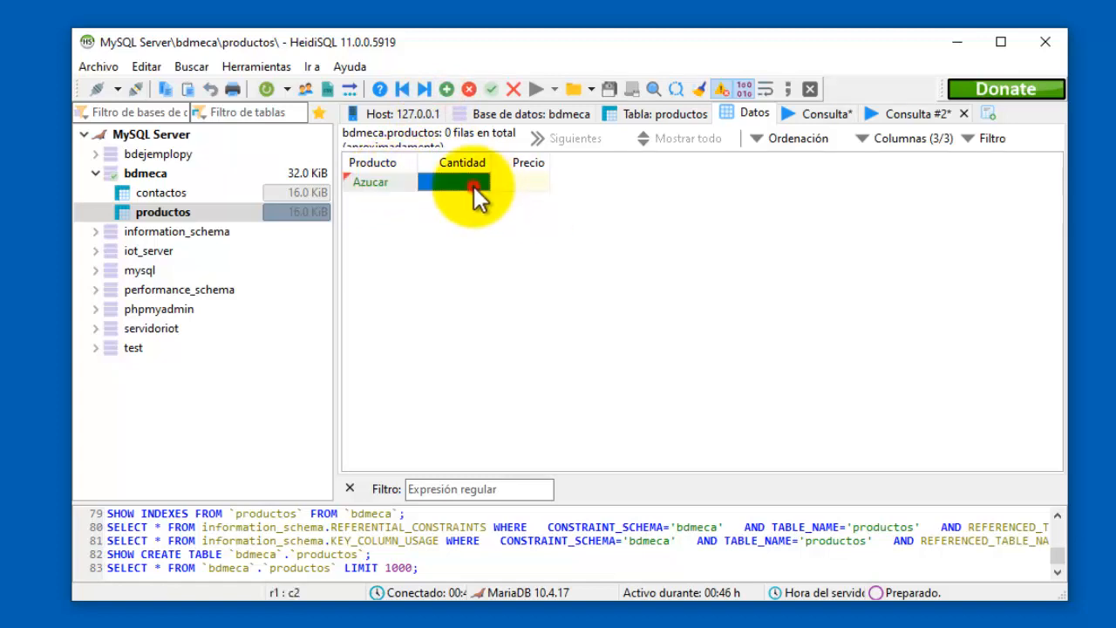
text(1)
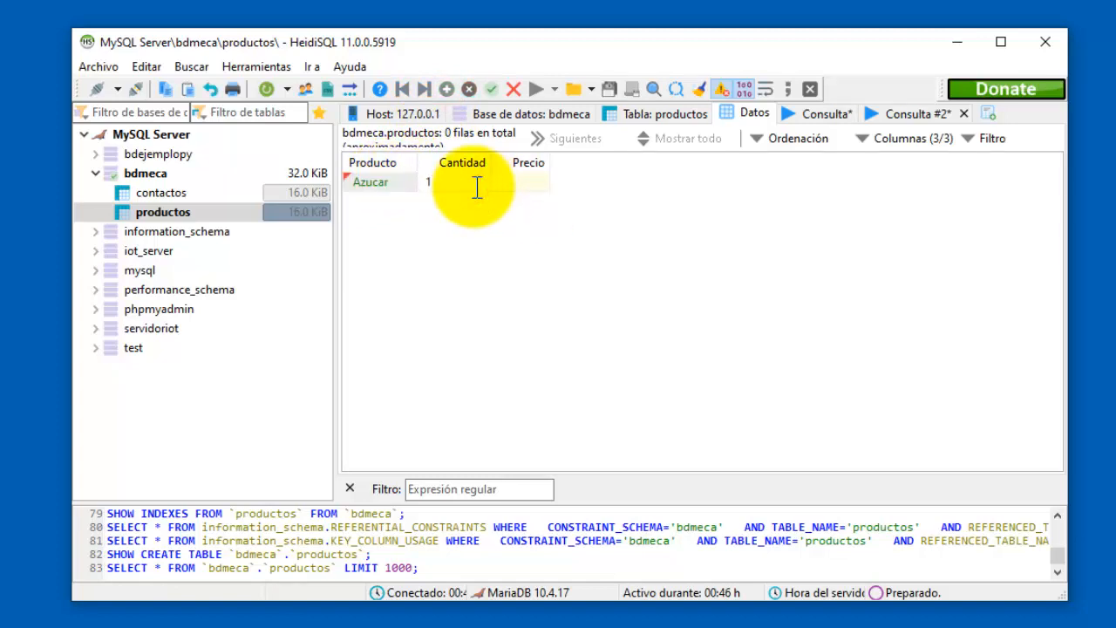
text(0)
click(524, 185)
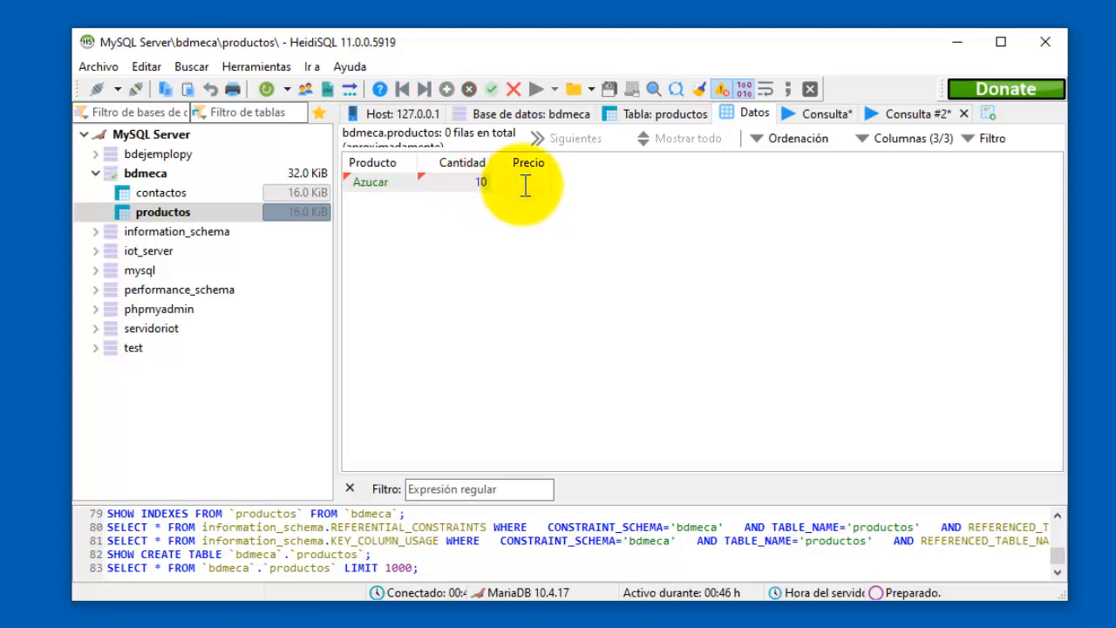
text(22.5)
key(Return)
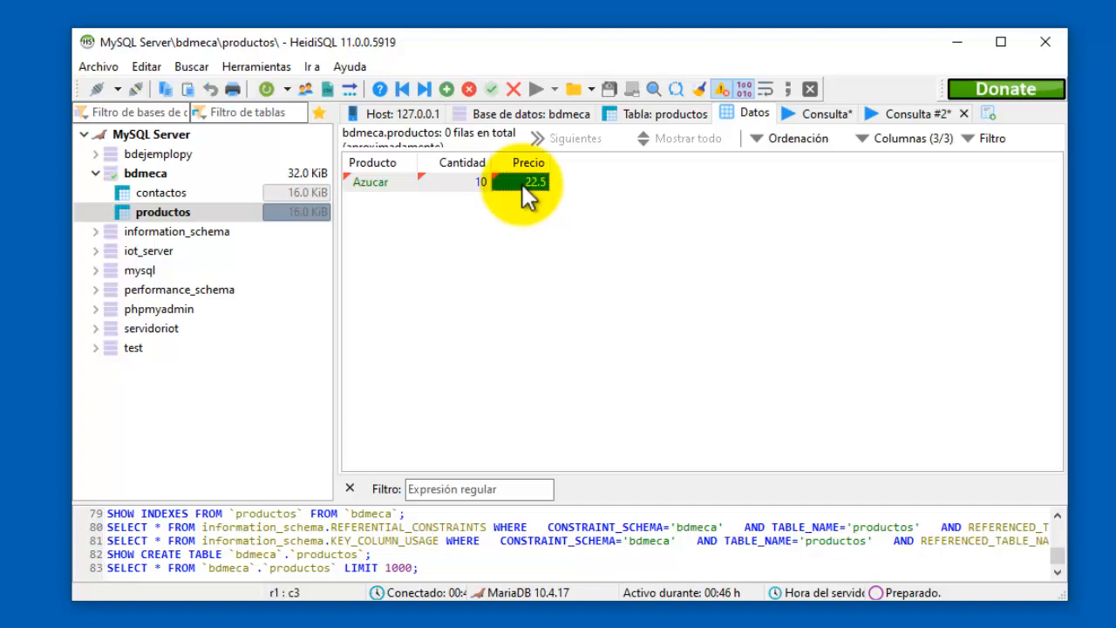
Post it and add a second row: Jabon de polvo, 3, 18.5, widening the Producto column.
click(446, 91)
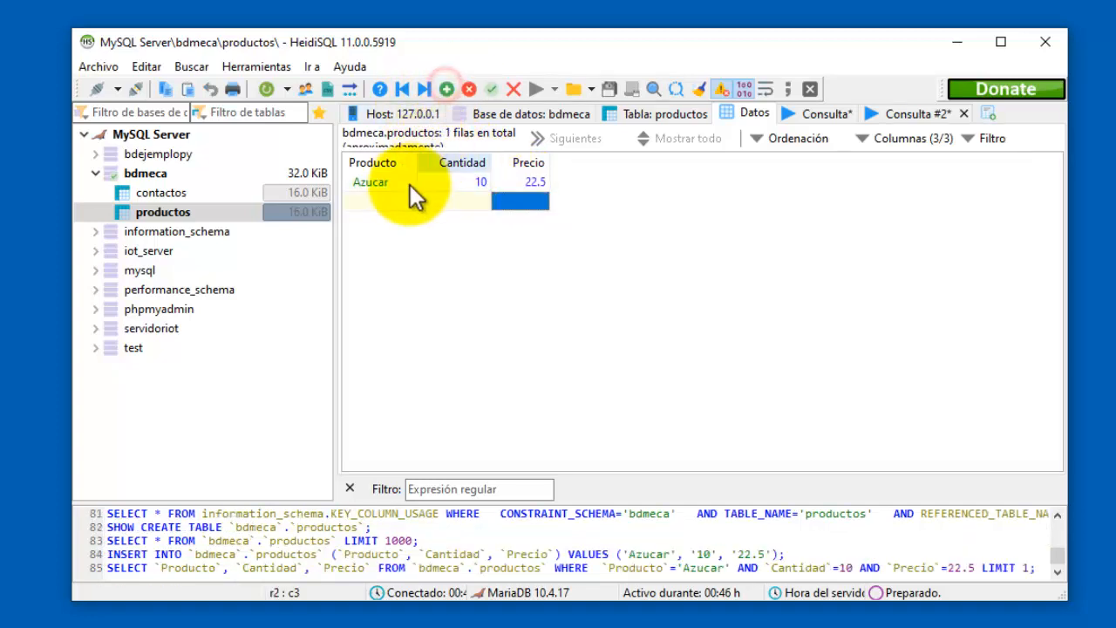
click(393, 202)
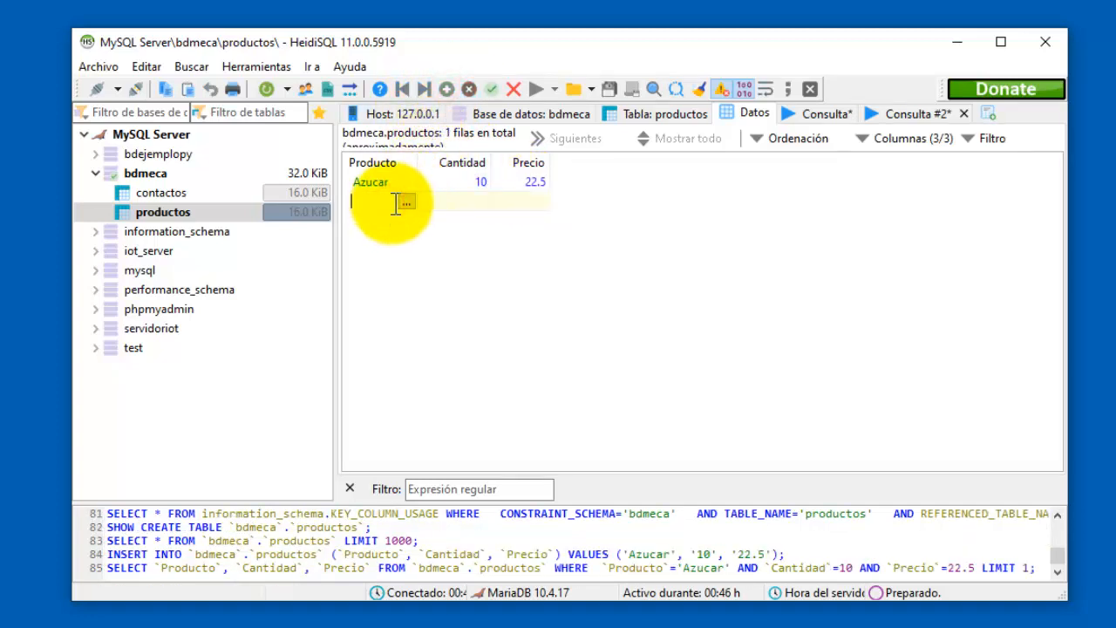
text(Jabon de polvo)
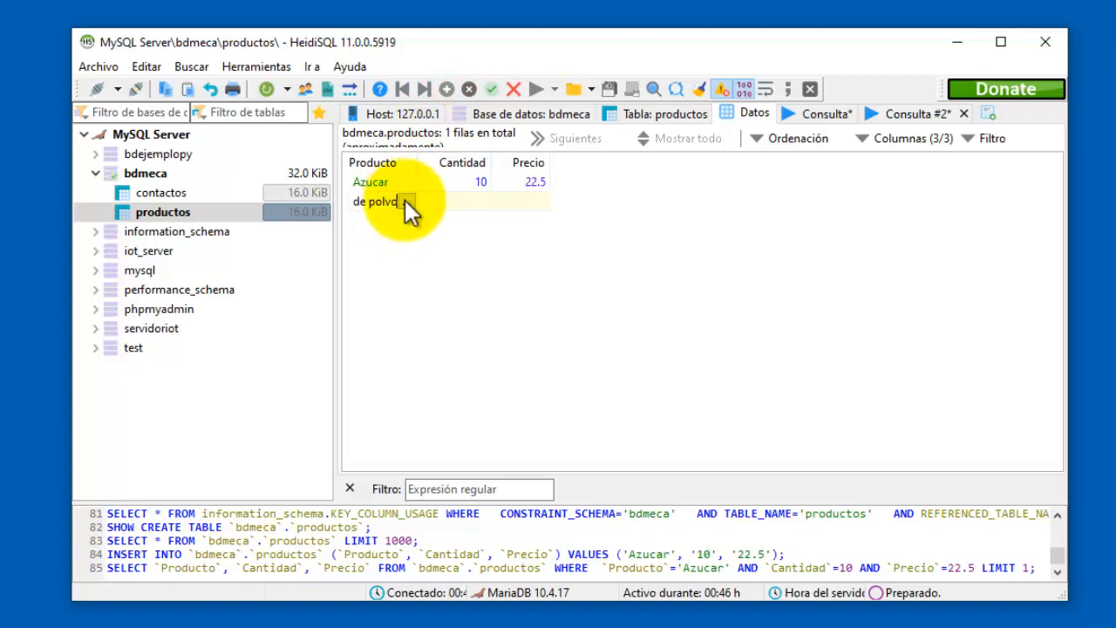
click(454, 201)
click(455, 201)
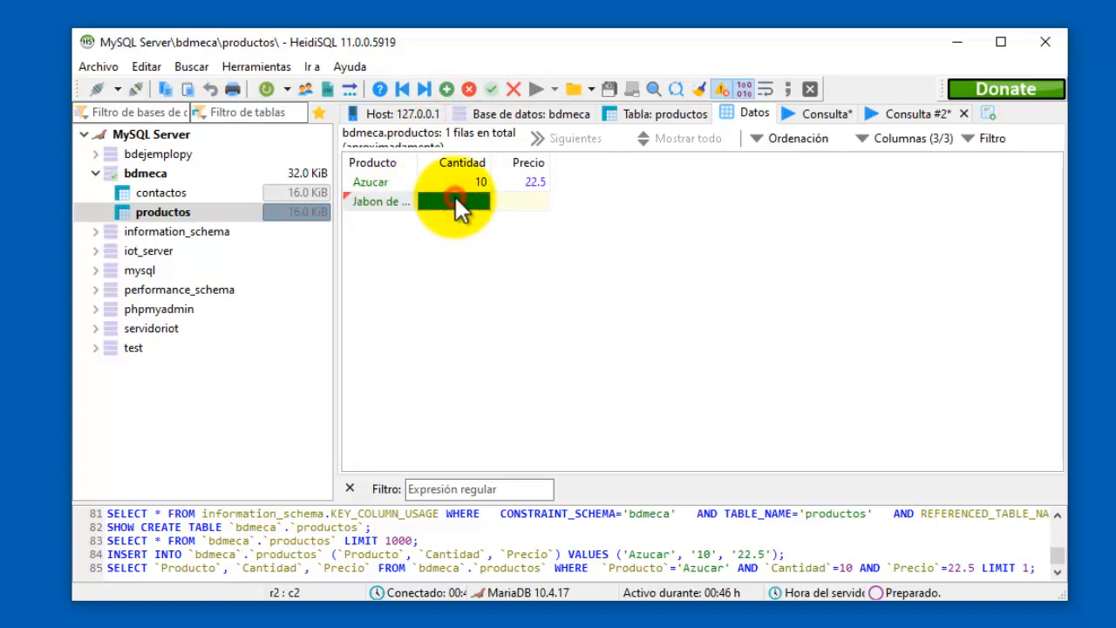
text(3)
click(521, 204)
click(521, 204)
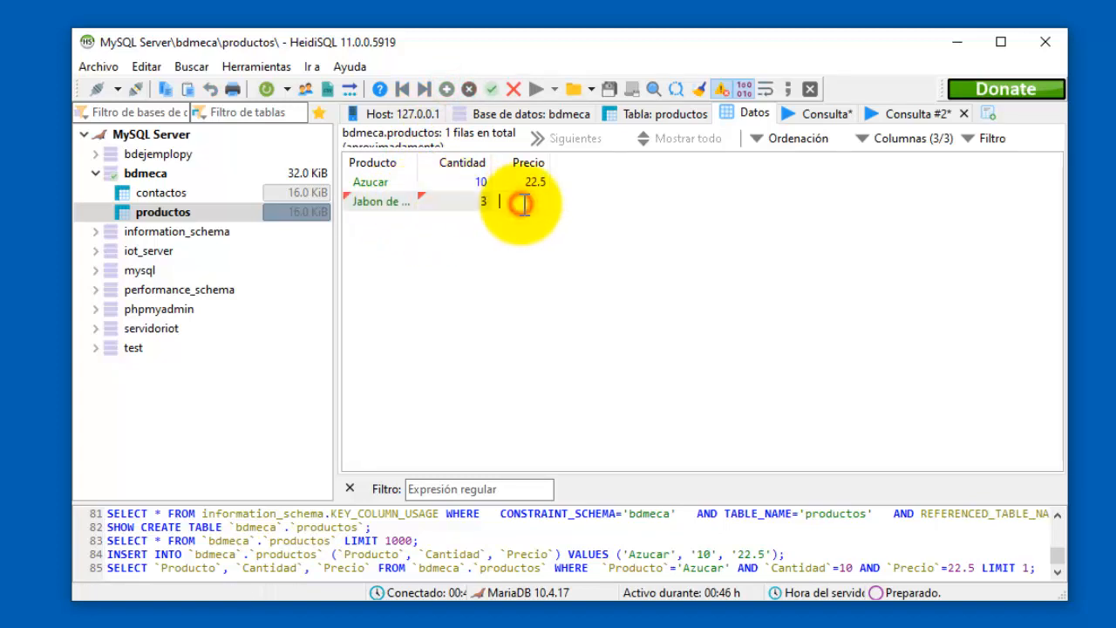
text(18.5)
key(Return)
drag(417, 162, 476, 164)
Add and post a third row: Aceite, 7, 34.2.
click(446, 89)
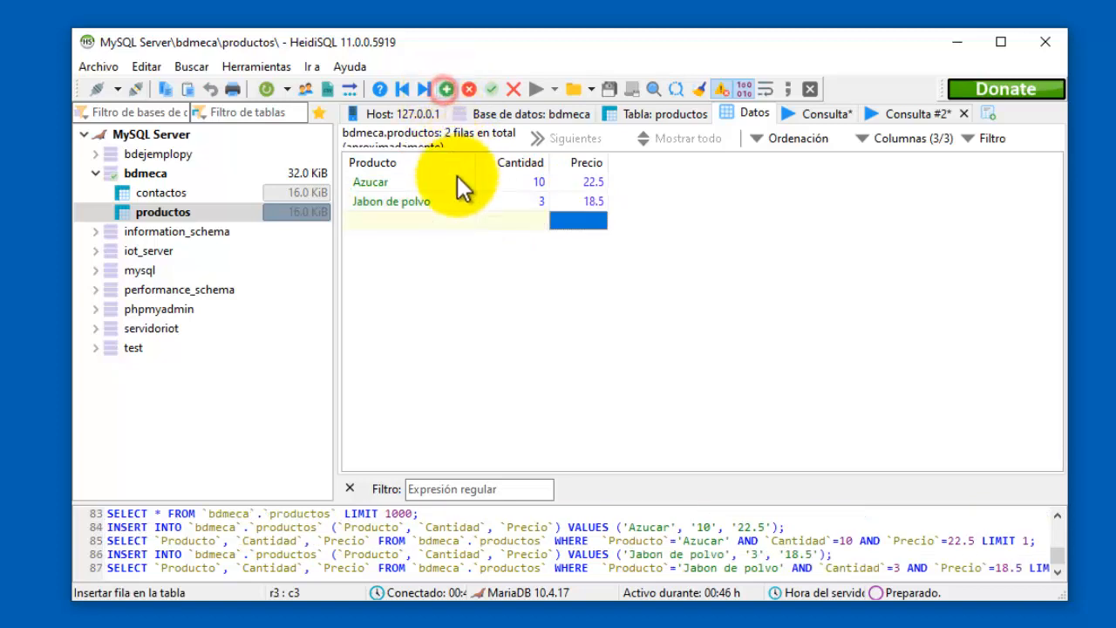
click(443, 221)
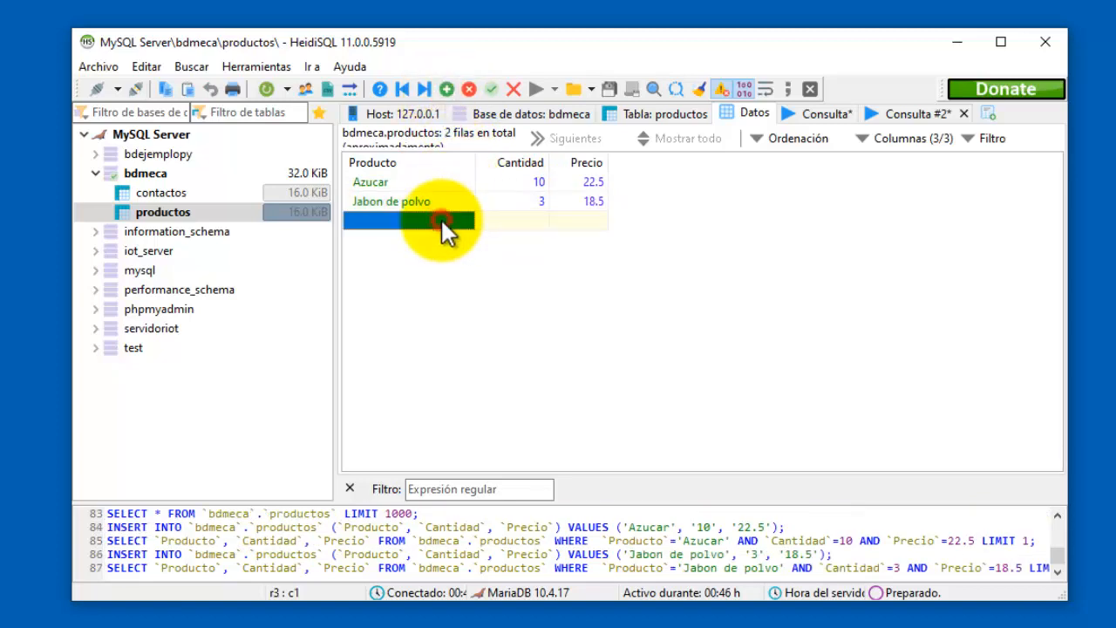
click(444, 220)
text(Aceite)
click(511, 229)
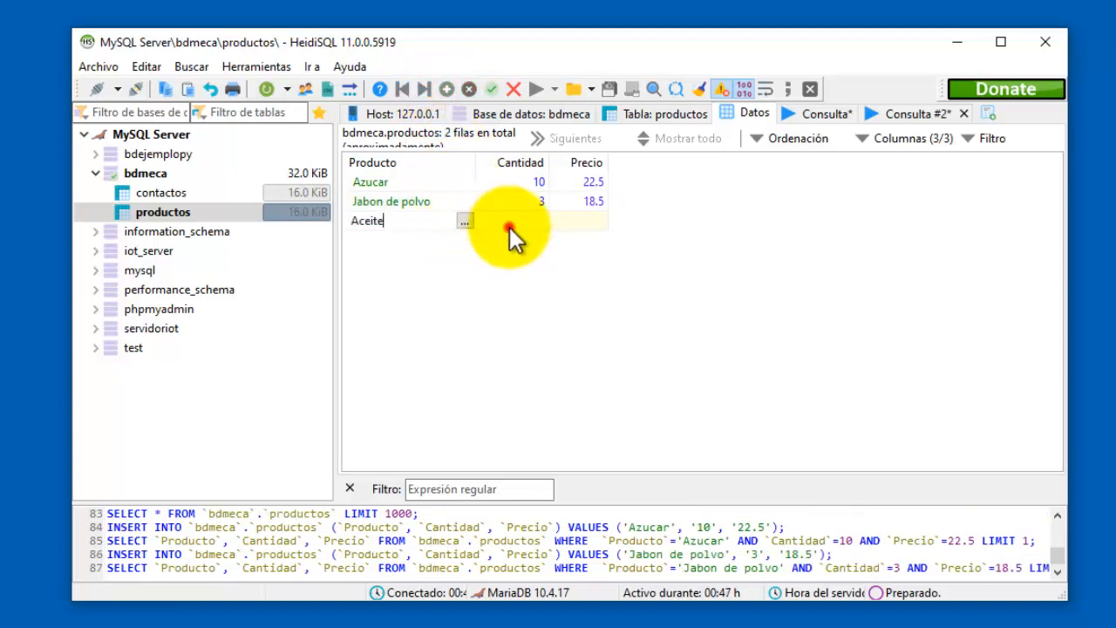
click(504, 225)
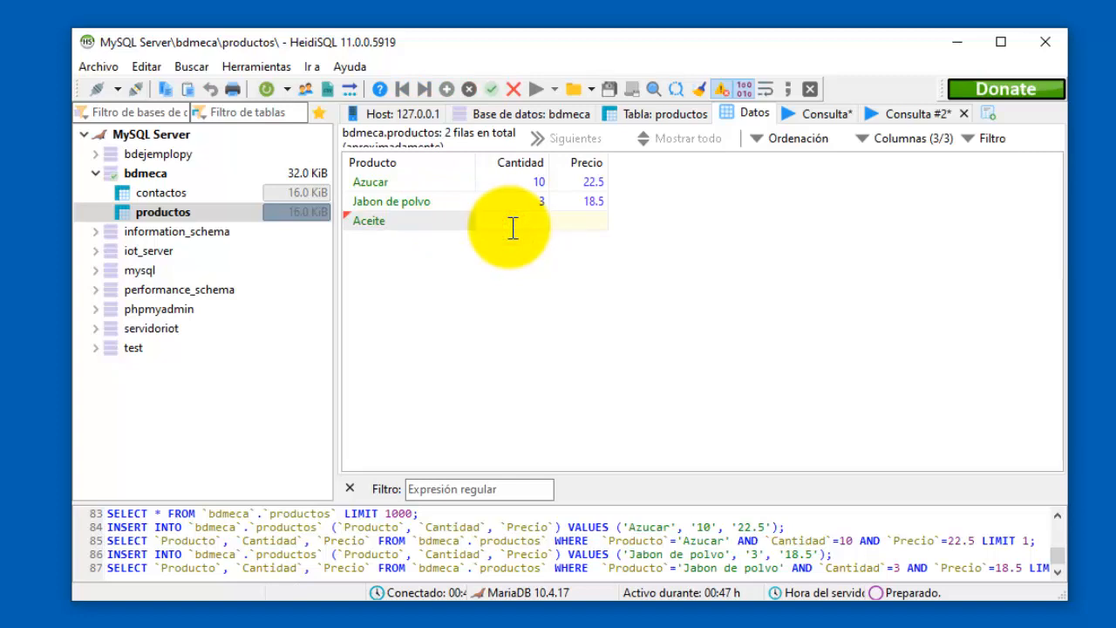
text(7)
click(586, 219)
click(589, 220)
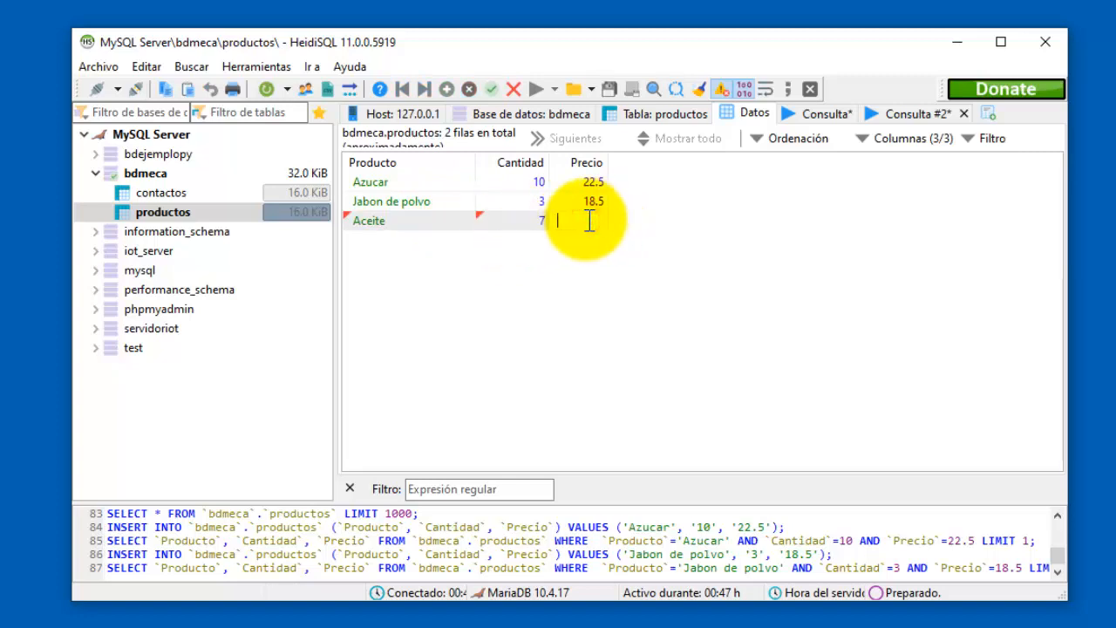
text(34.2)
key(Return)
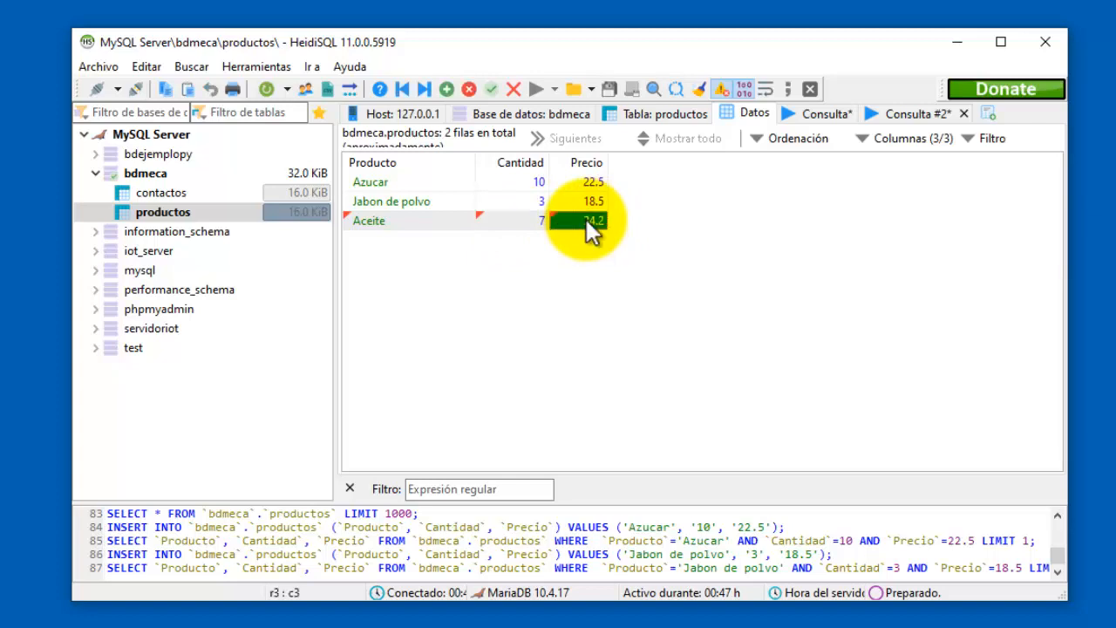
click(447, 89)
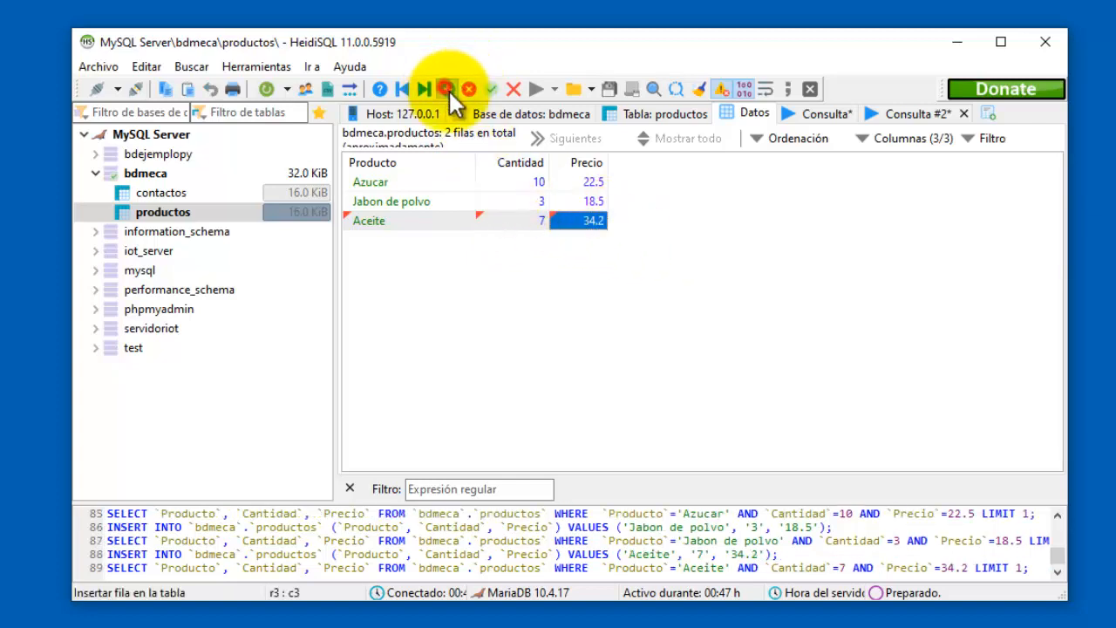
click(492, 207)
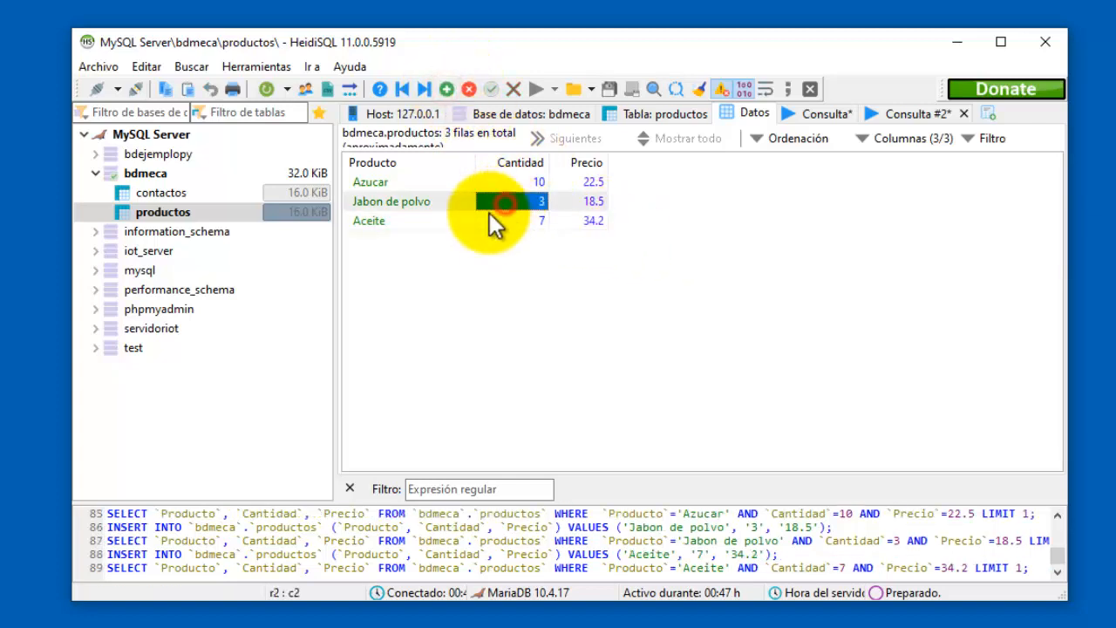
Sort the productos grid by Producto, then Cantidad, then Precio.
click(421, 183)
click(436, 162)
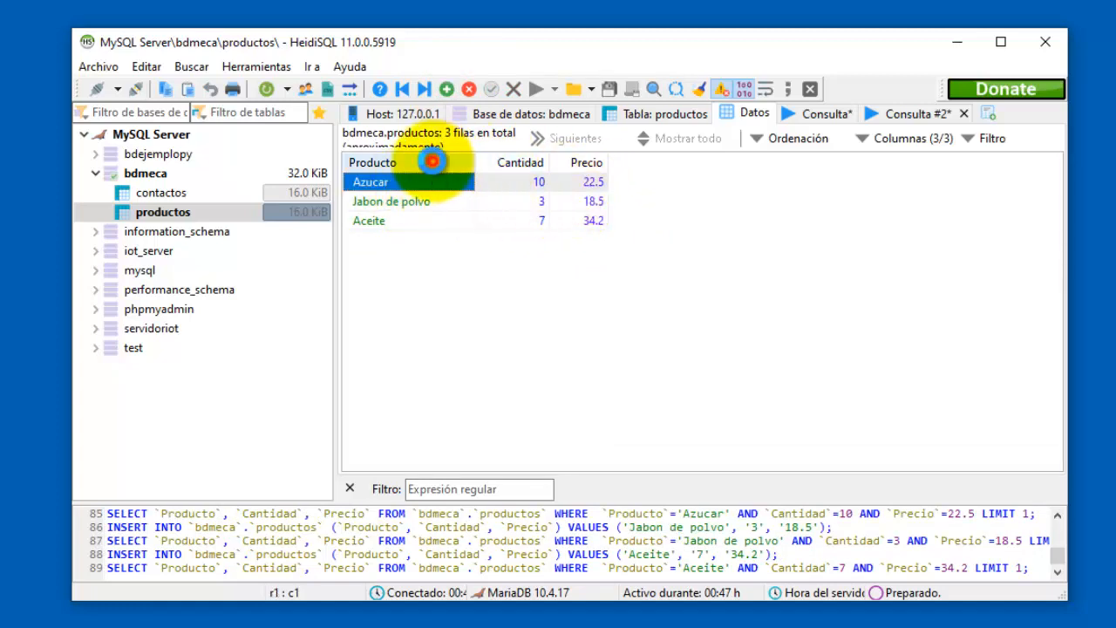
click(513, 163)
click(574, 164)
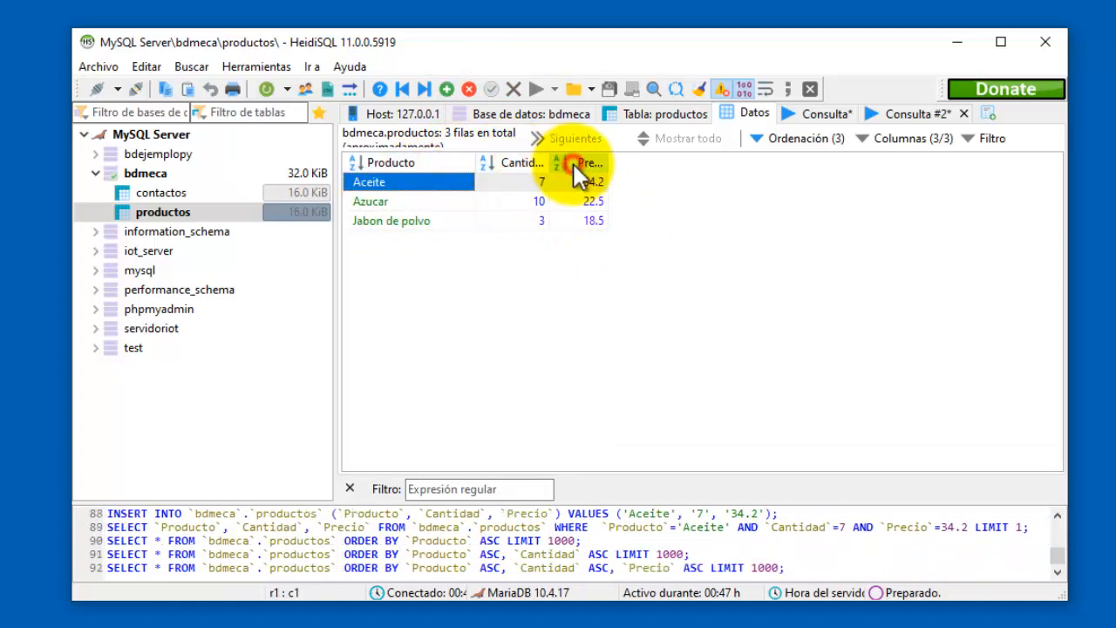
click(419, 183)
shift+click(571, 222)
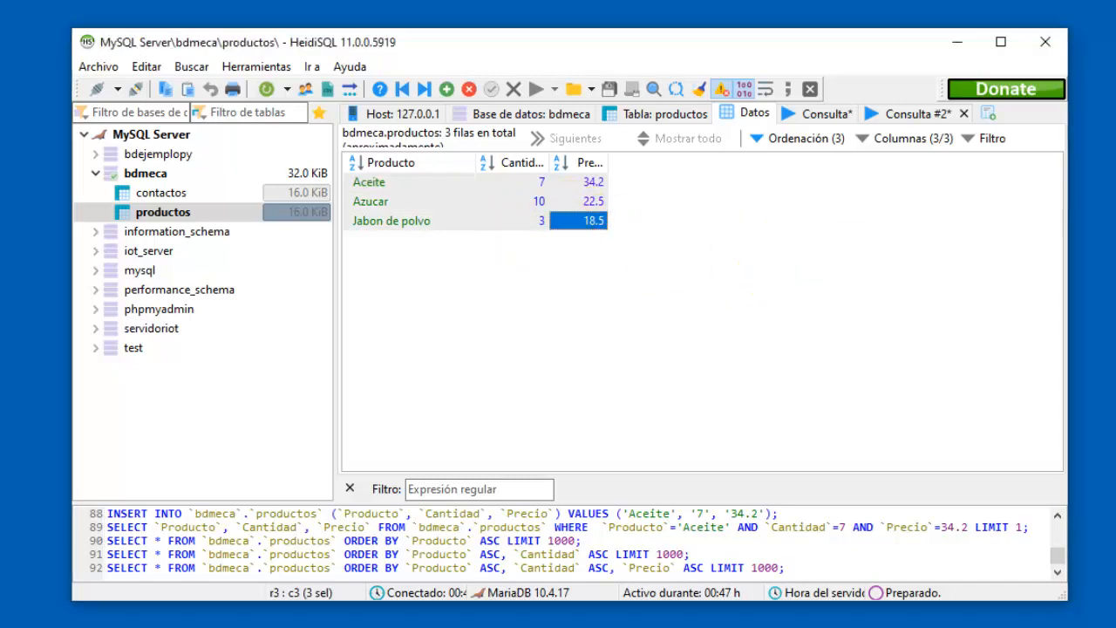
Browse the contactos and productos tables in the bdmeca tree, returning to productos' data grid.
click(157, 193)
click(161, 212)
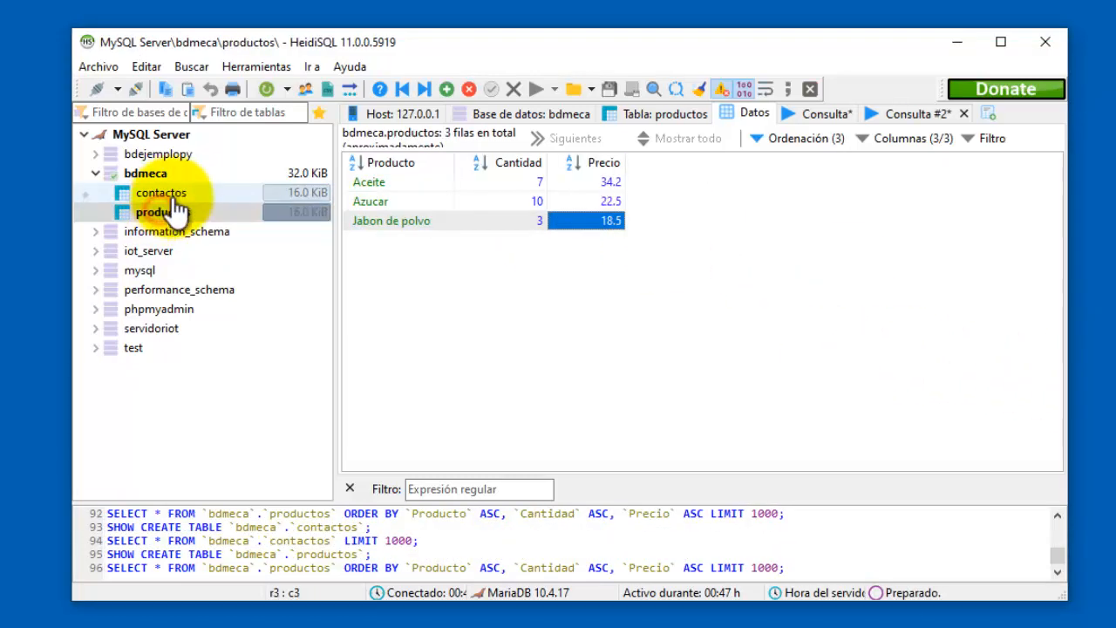
click(153, 174)
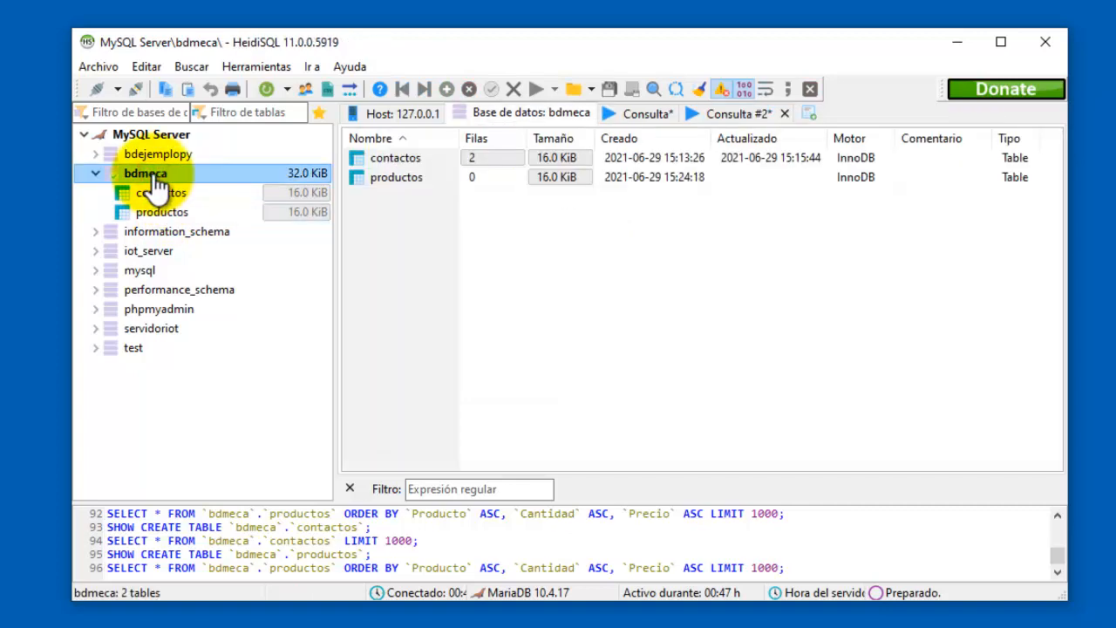
click(157, 193)
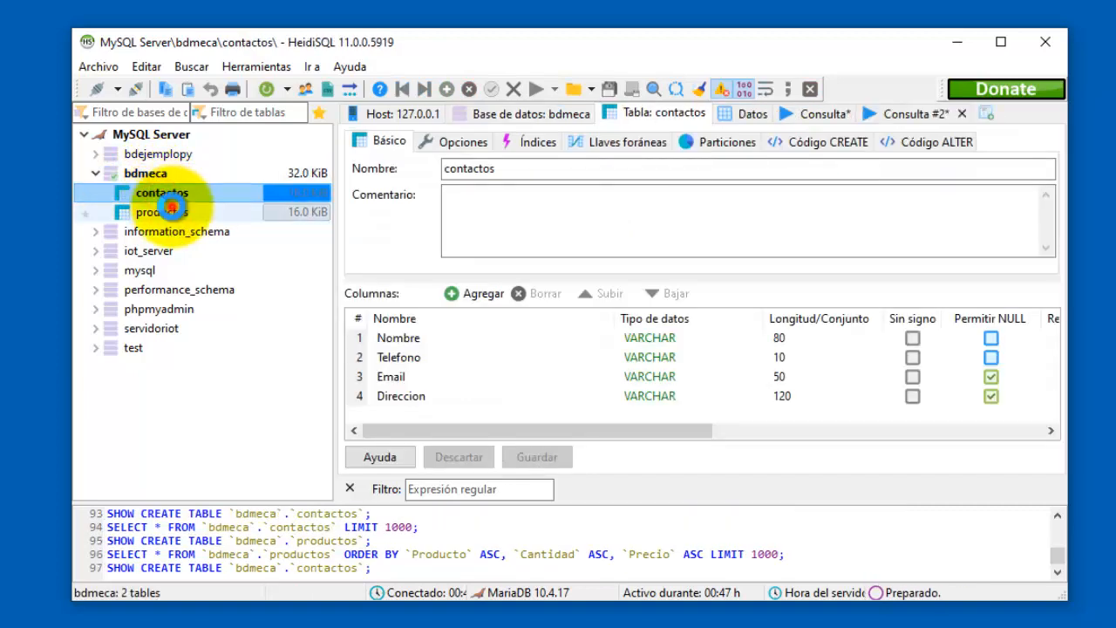
click(171, 207)
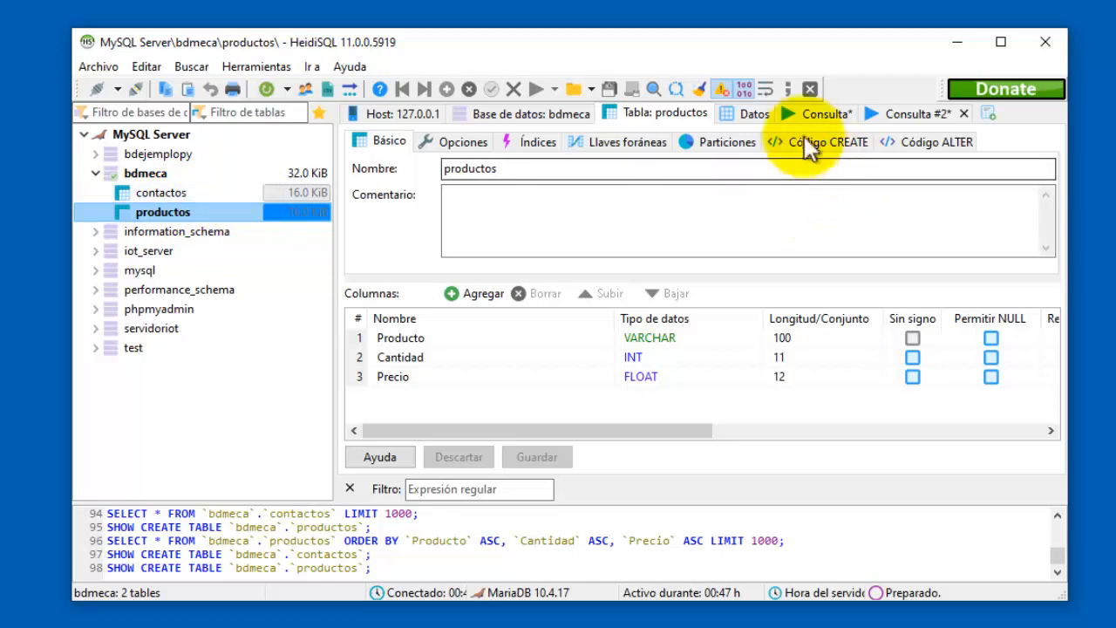
click(755, 114)
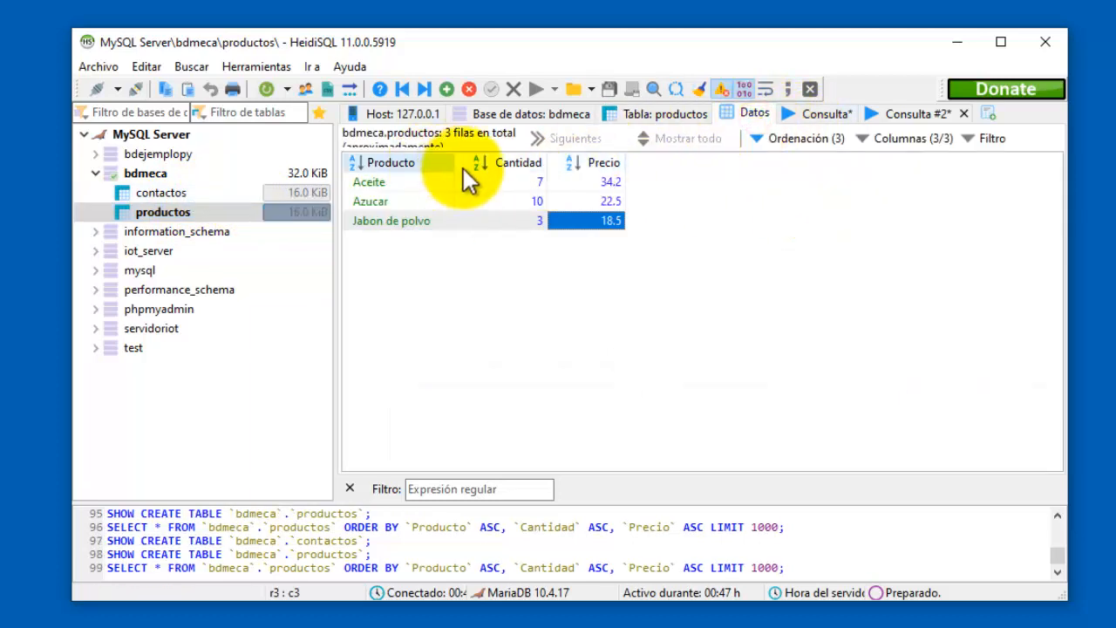
click(458, 221)
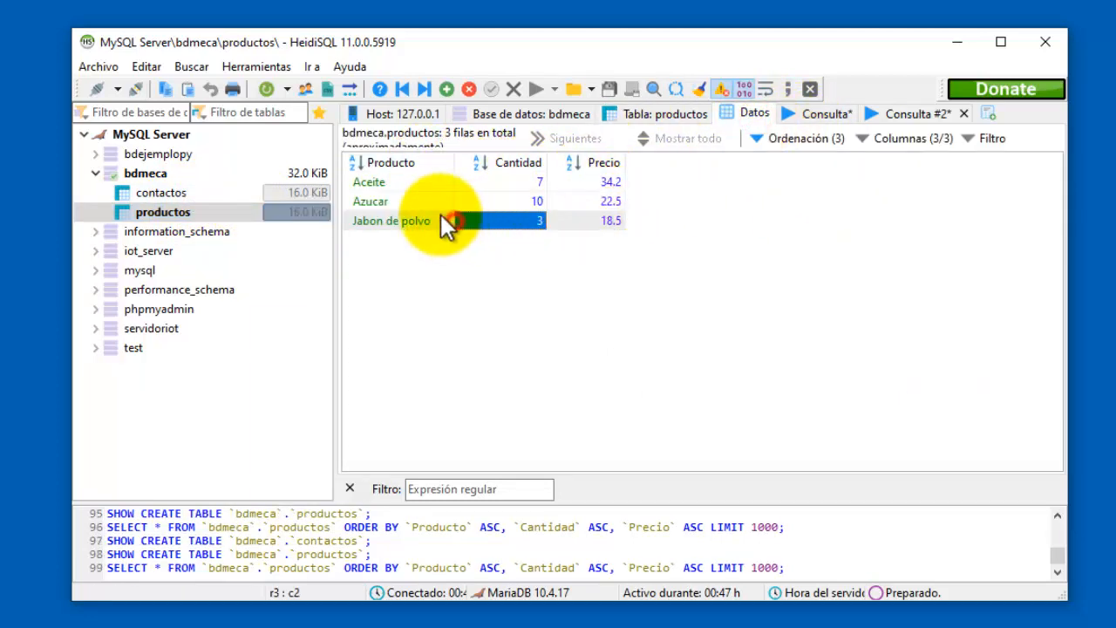
click(405, 202)
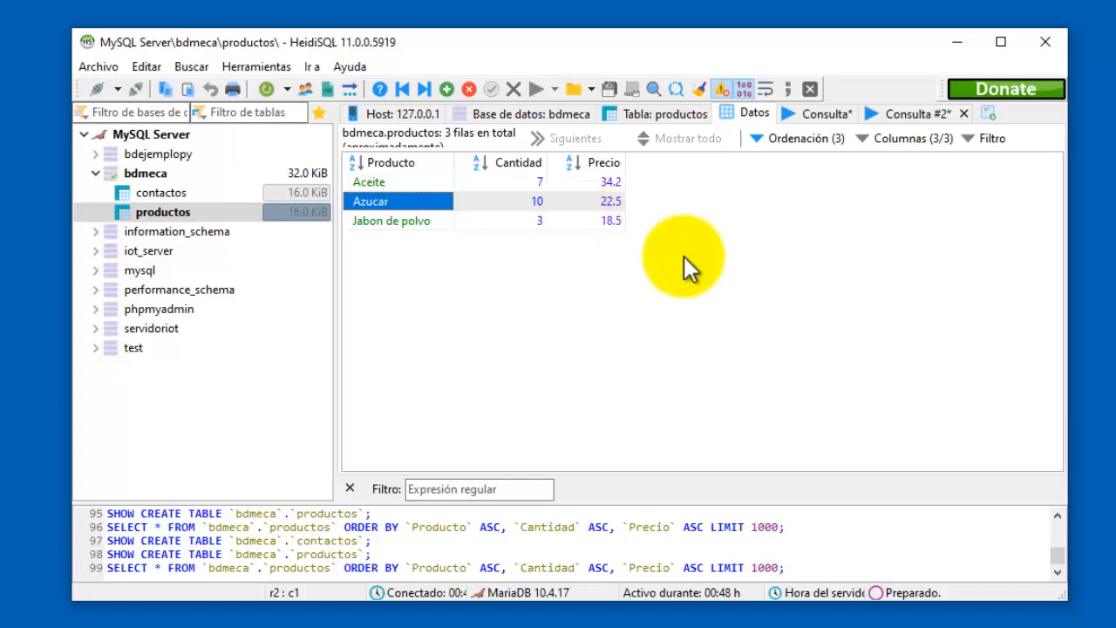
Switch to the Crud Python MySQL window, minimize HeidiSQL, and select a few country rows.
key(alt+Tab)
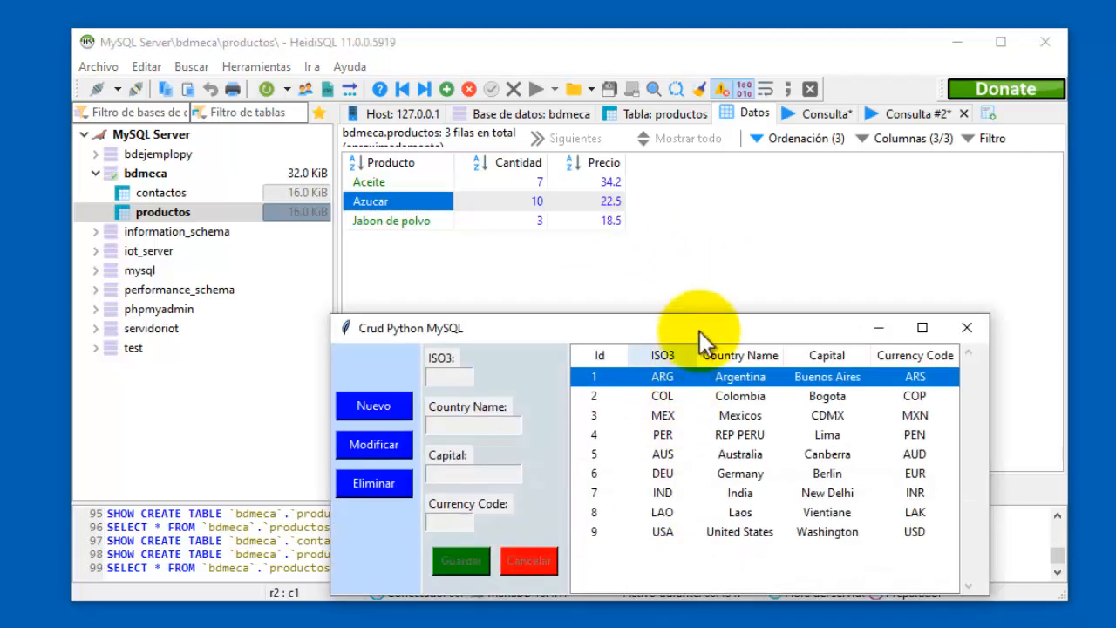
drag(693, 331, 602, 207)
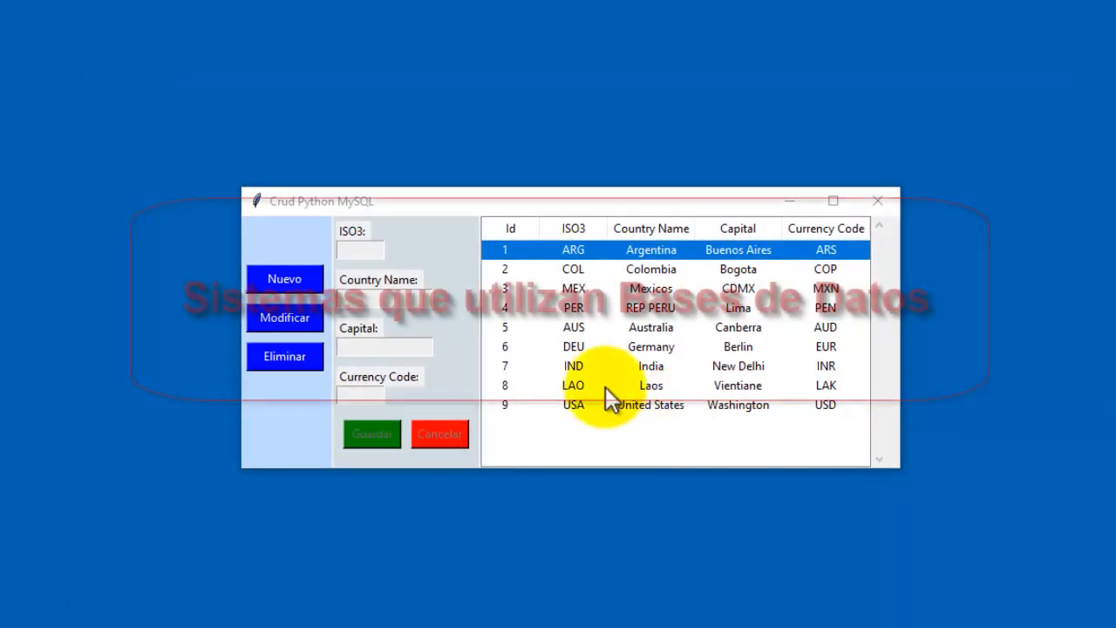
click(642, 288)
click(655, 353)
click(649, 311)
click(662, 271)
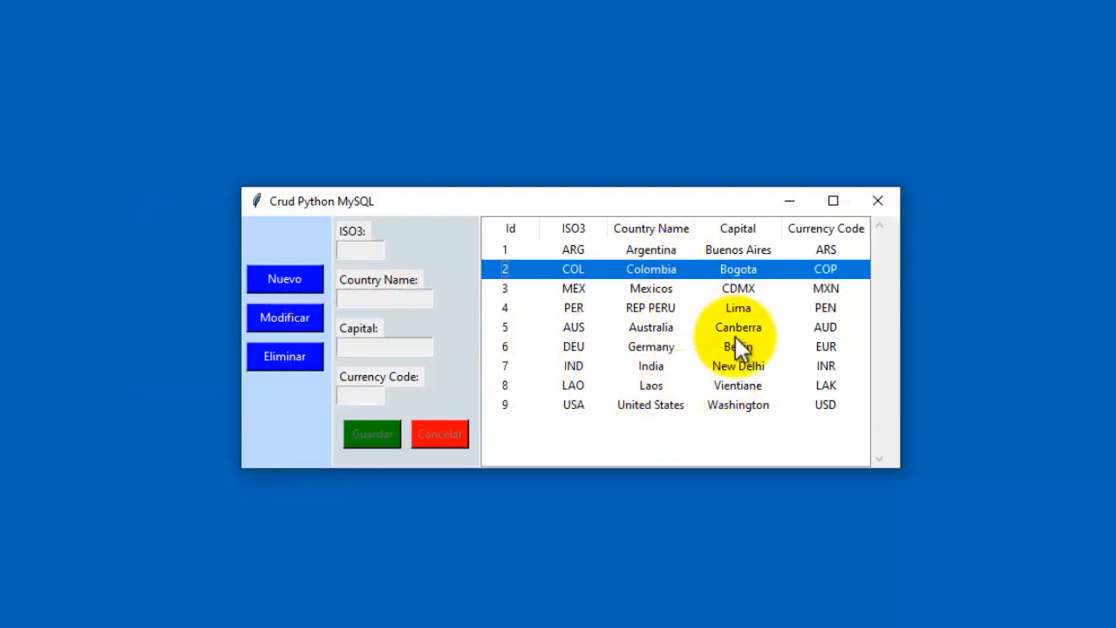
Start a new country with ISO3 GGG, Country Name GGGGG, Capital GGGG, Currency Code GGGG.
drag(662, 204, 741, 183)
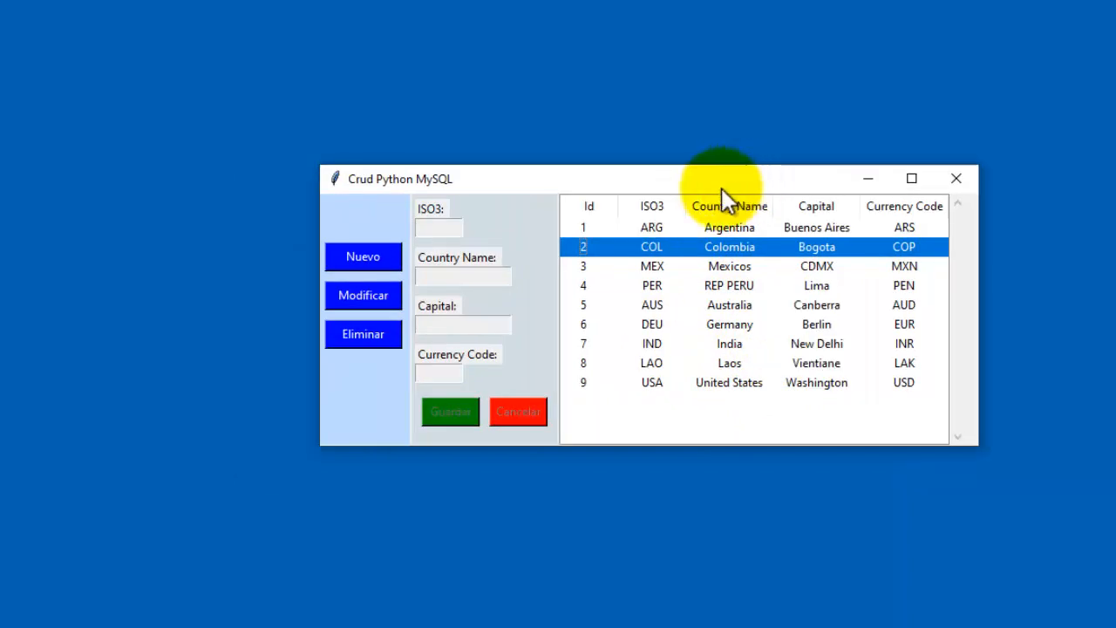
click(369, 252)
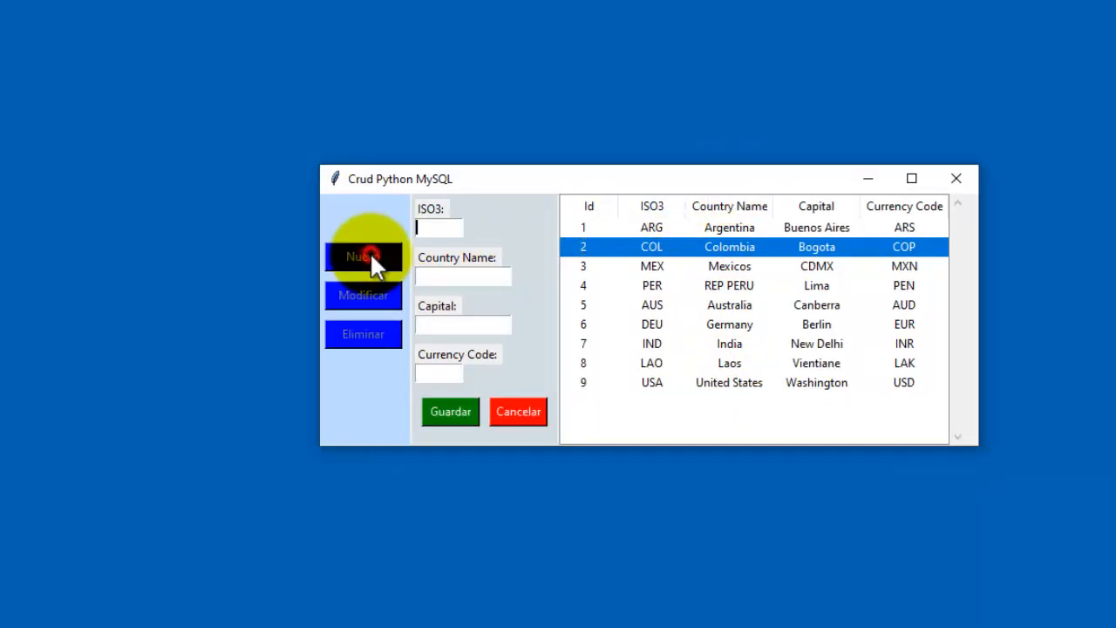
click(447, 225)
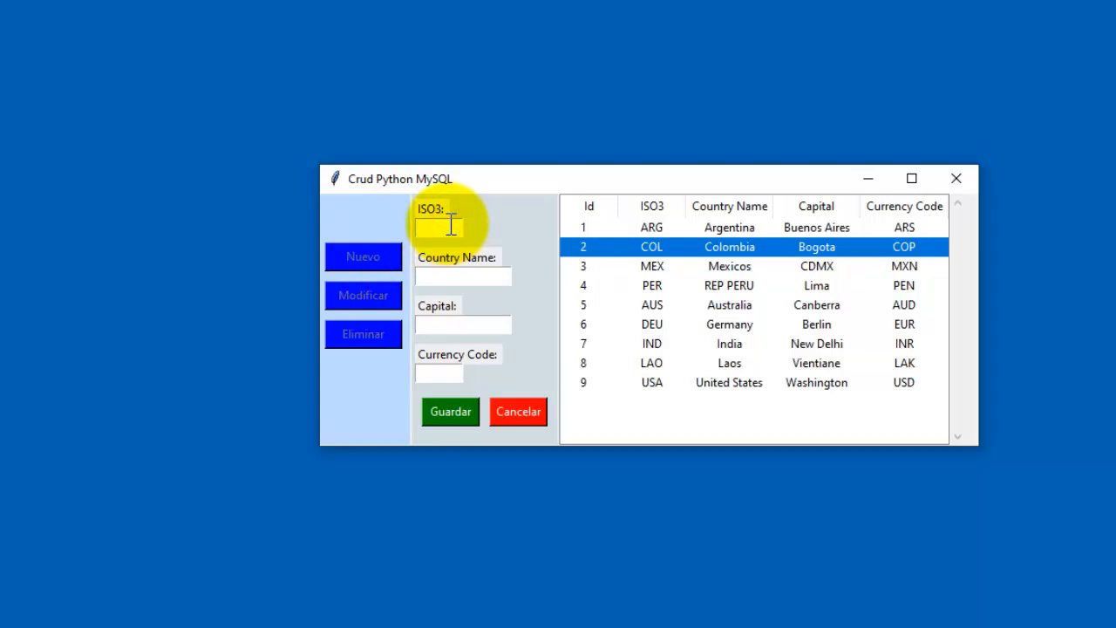
text(GGG)
click(482, 276)
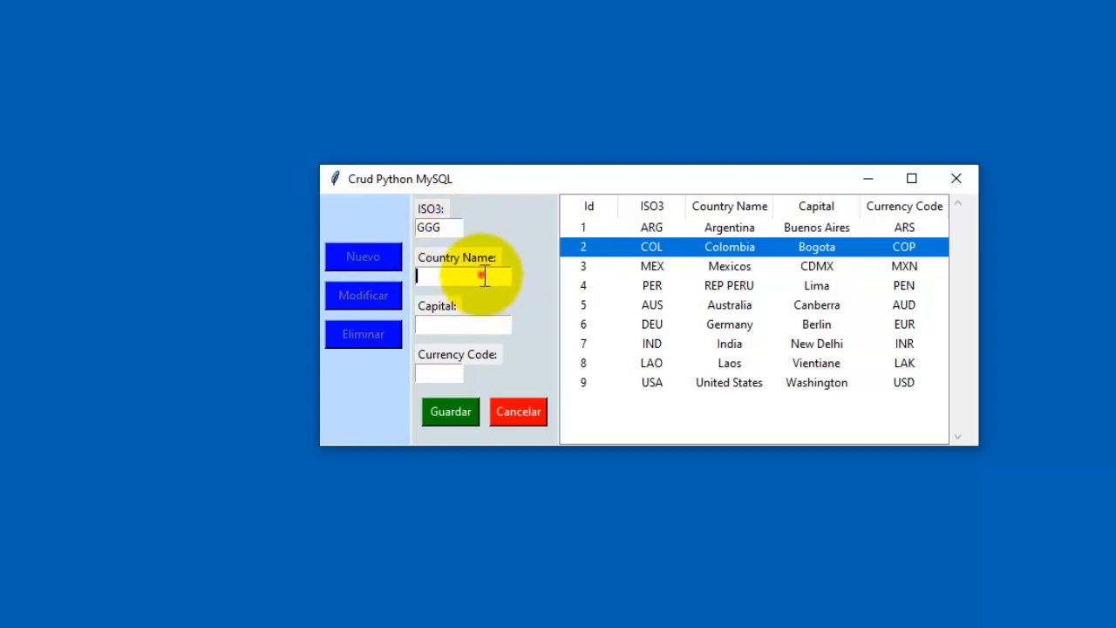
text(GGGGG)
click(460, 322)
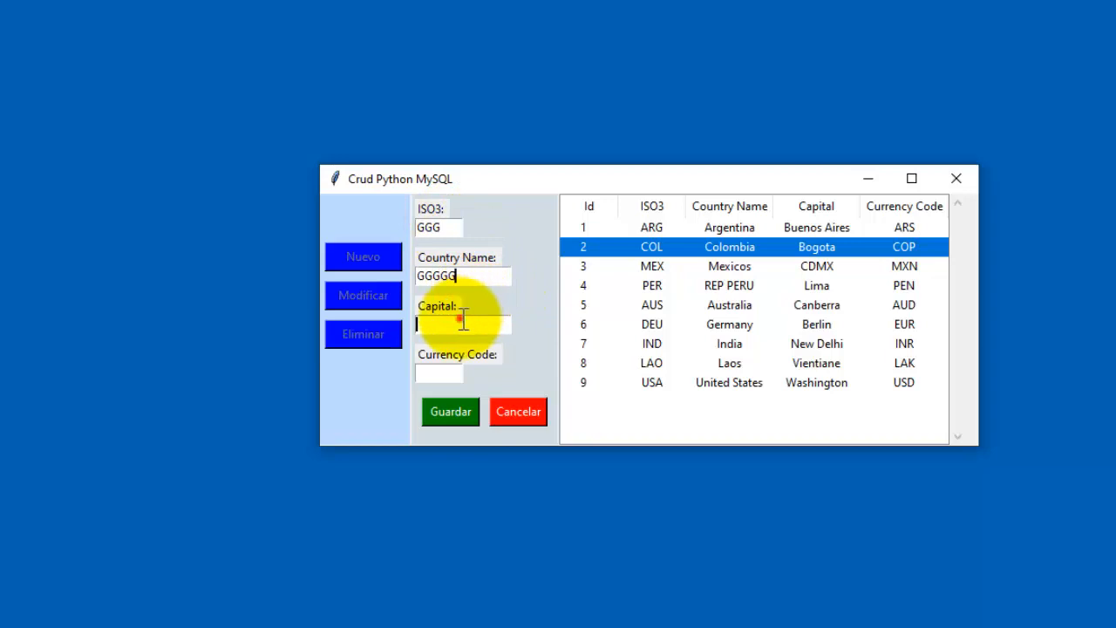
text(GGGG)
click(443, 372)
text(GGGG)
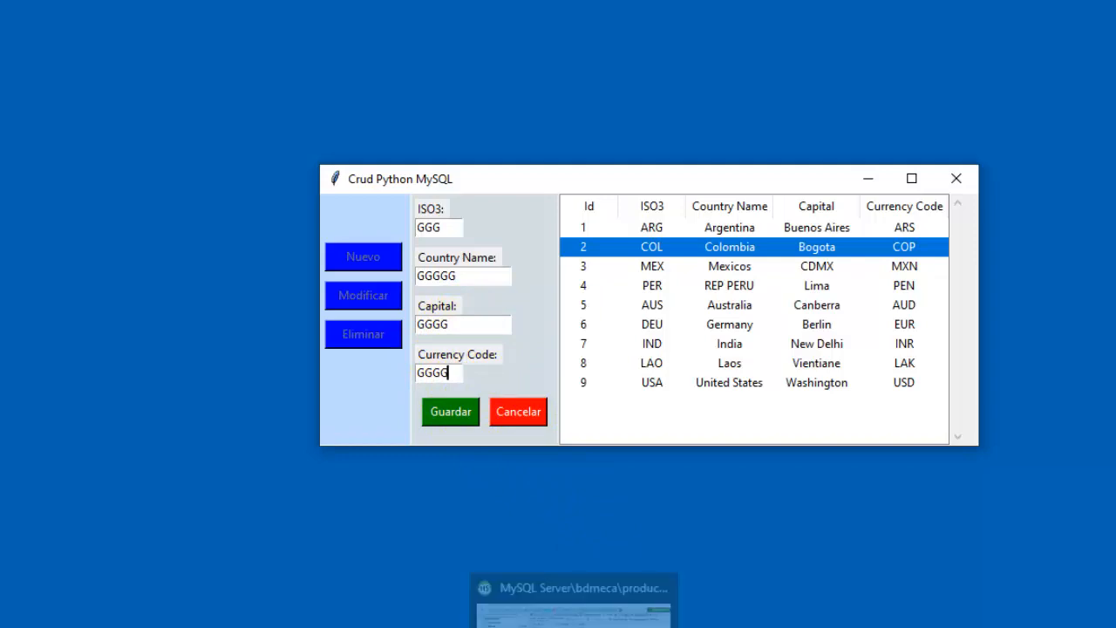
click(574, 620)
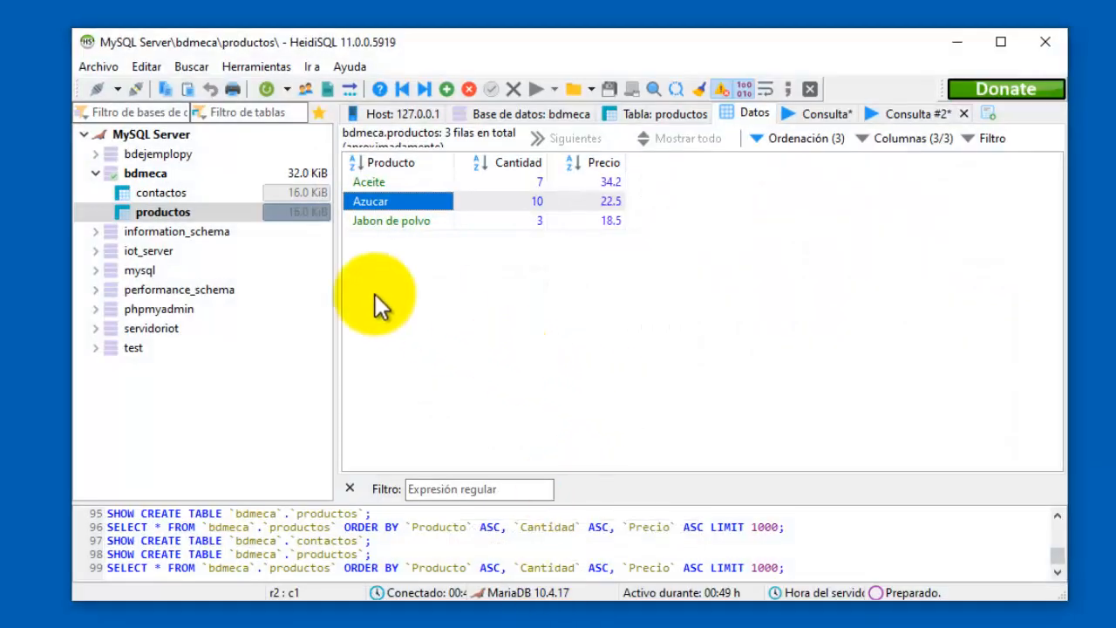
Expand bdejemploy, collapse bdmeca, and open the countries table's Datos grid.
click(175, 155)
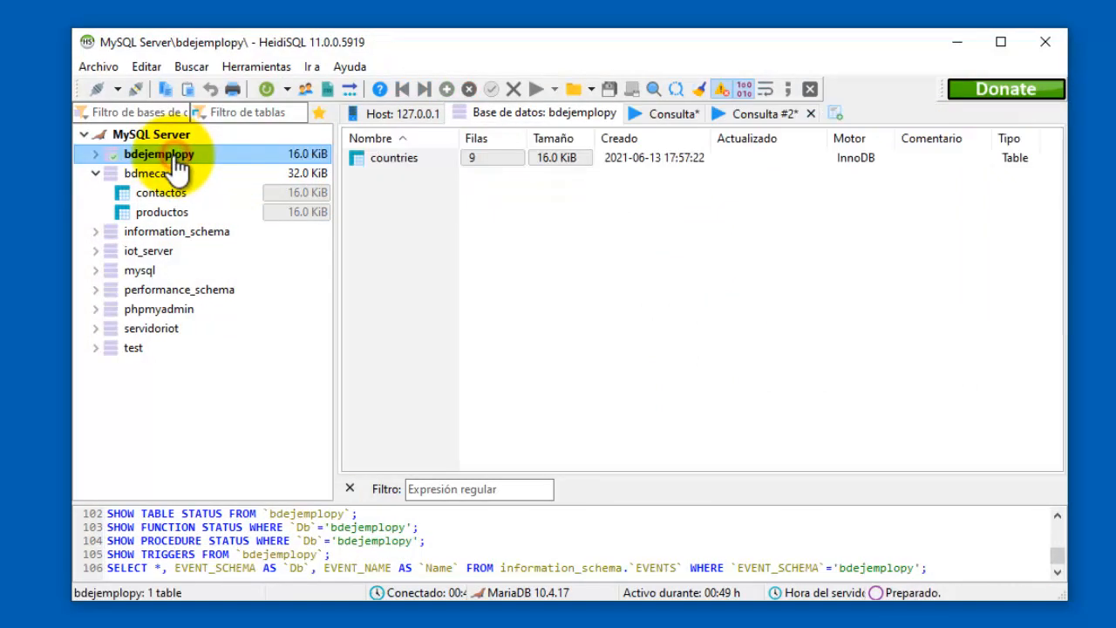
click(96, 154)
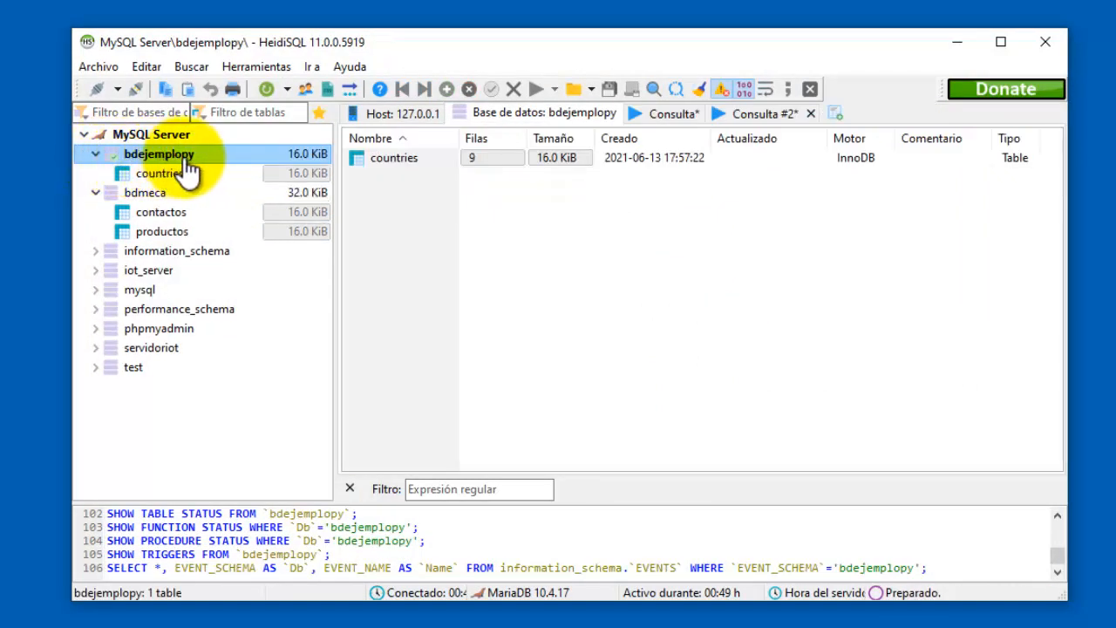
click(98, 194)
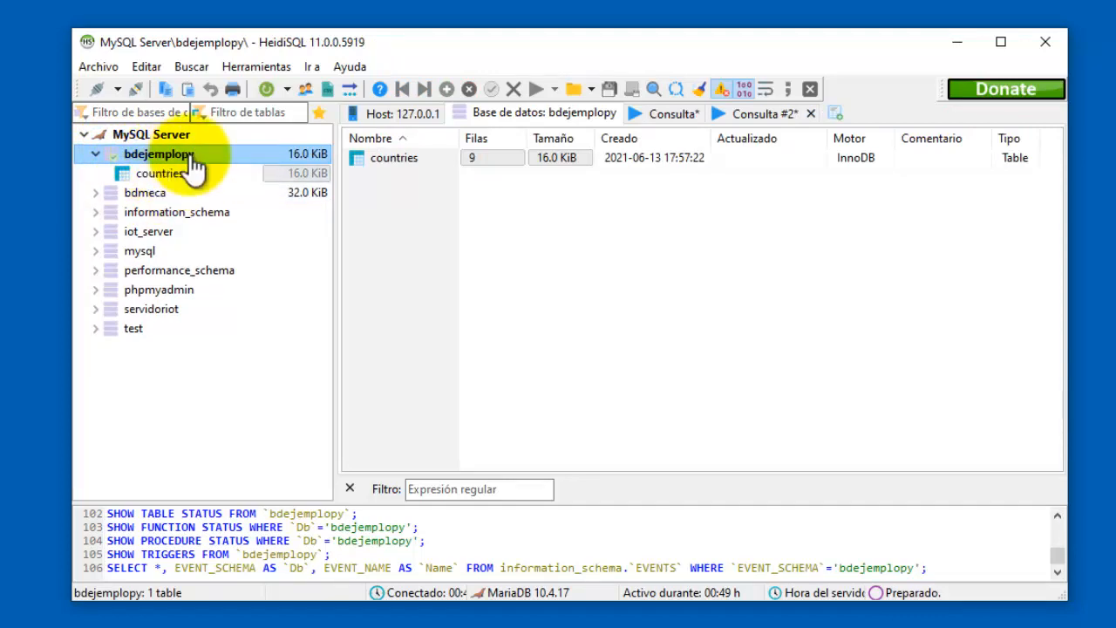
click(166, 173)
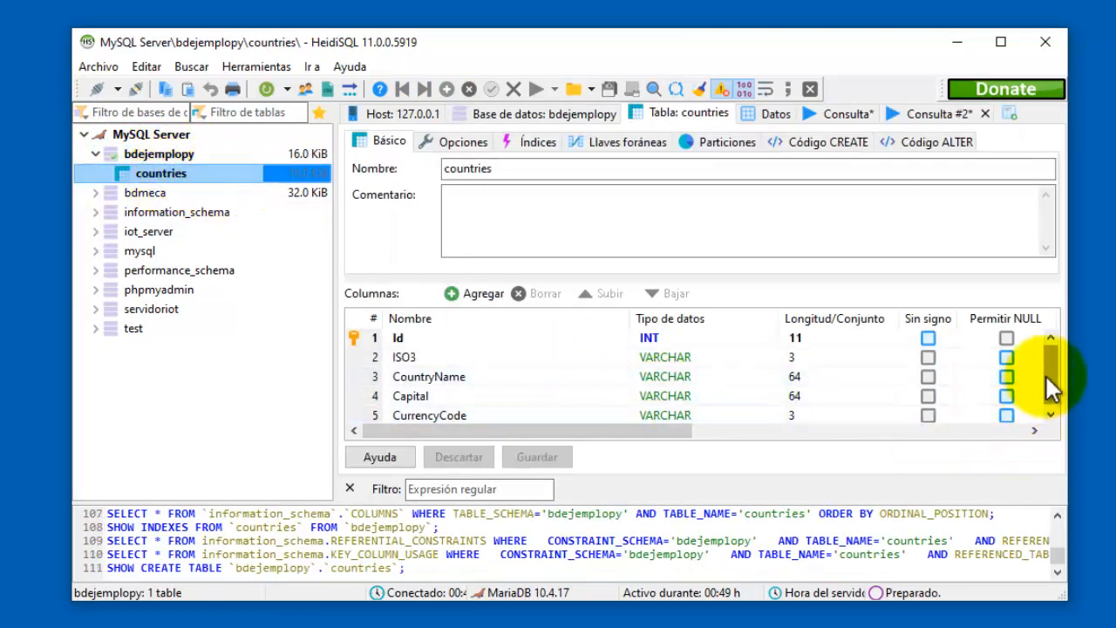
drag(1047, 375, 1048, 385)
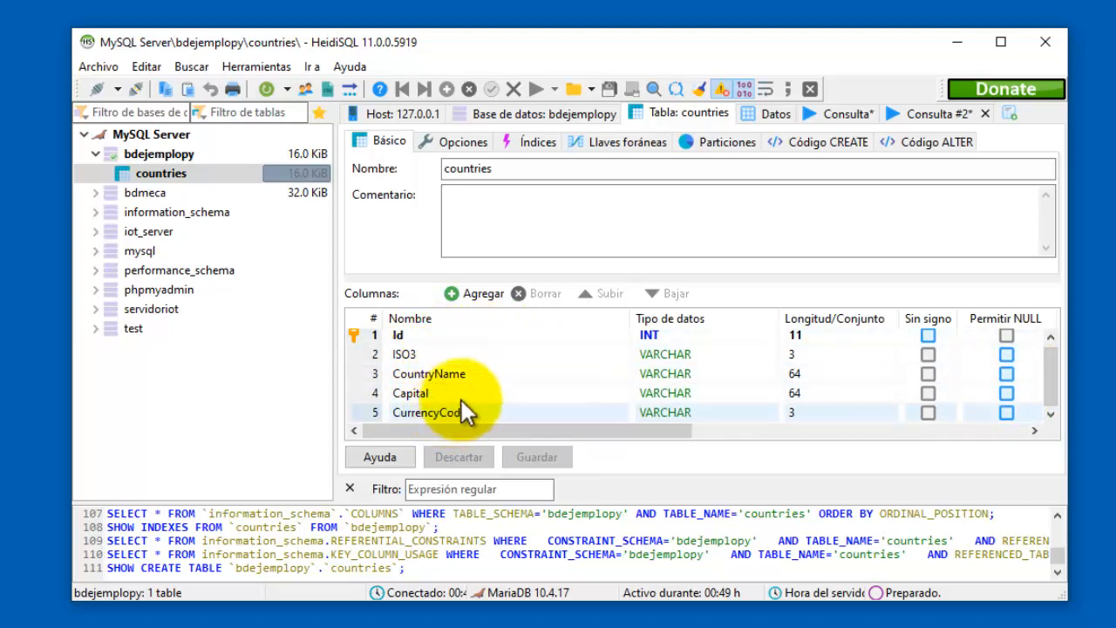
click(771, 112)
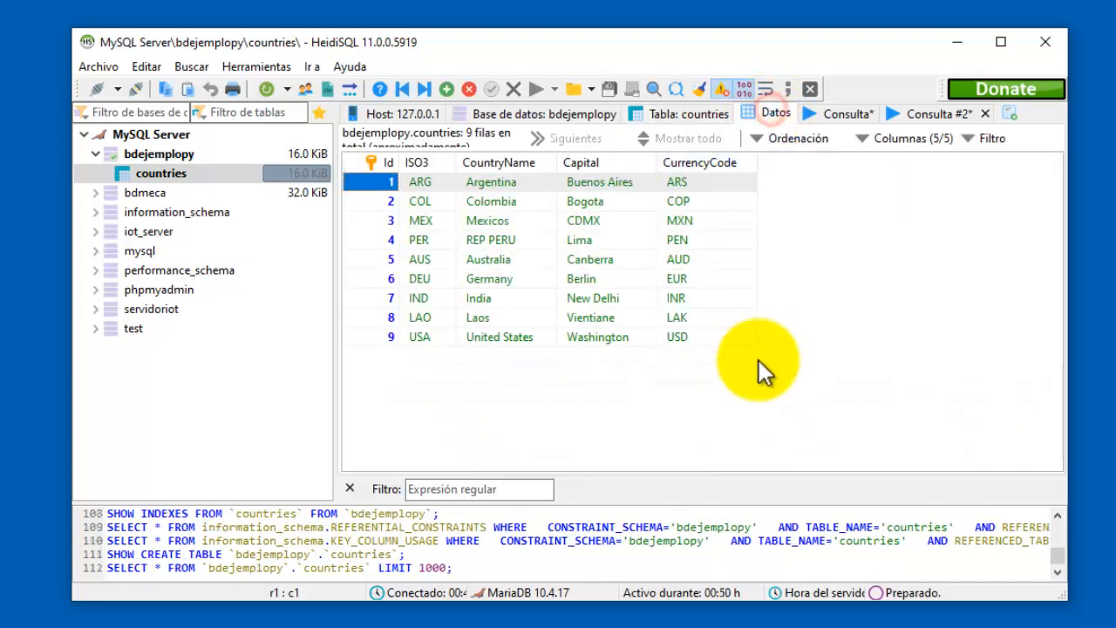
Refresh the countries data, check rows 9 (USA) and 1 (ARG), then switch to the Crud app.
click(583, 374)
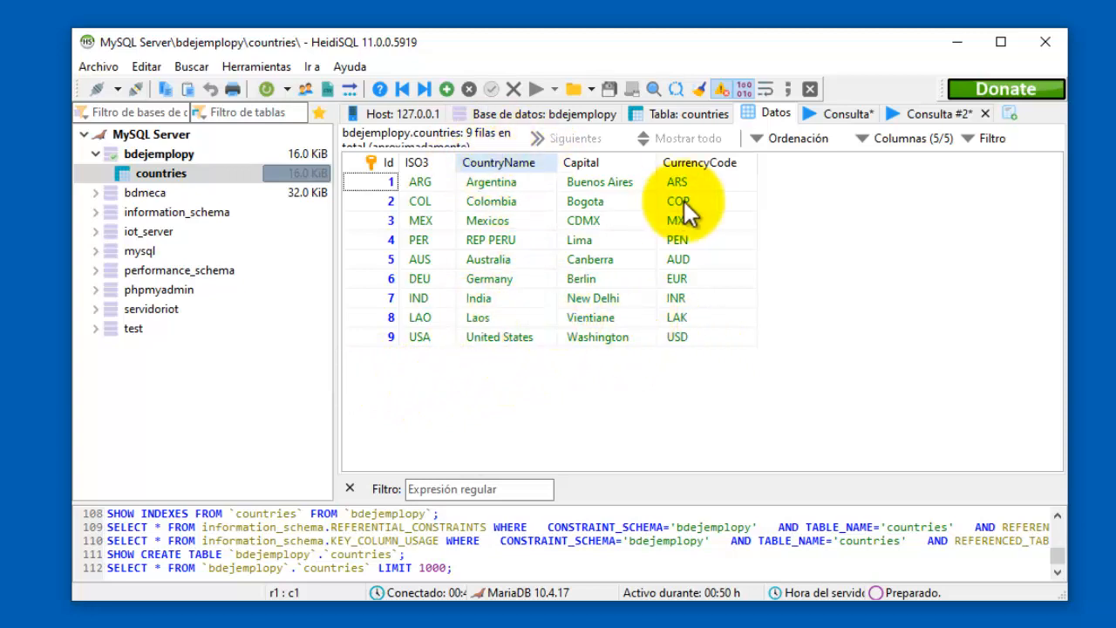
click(265, 90)
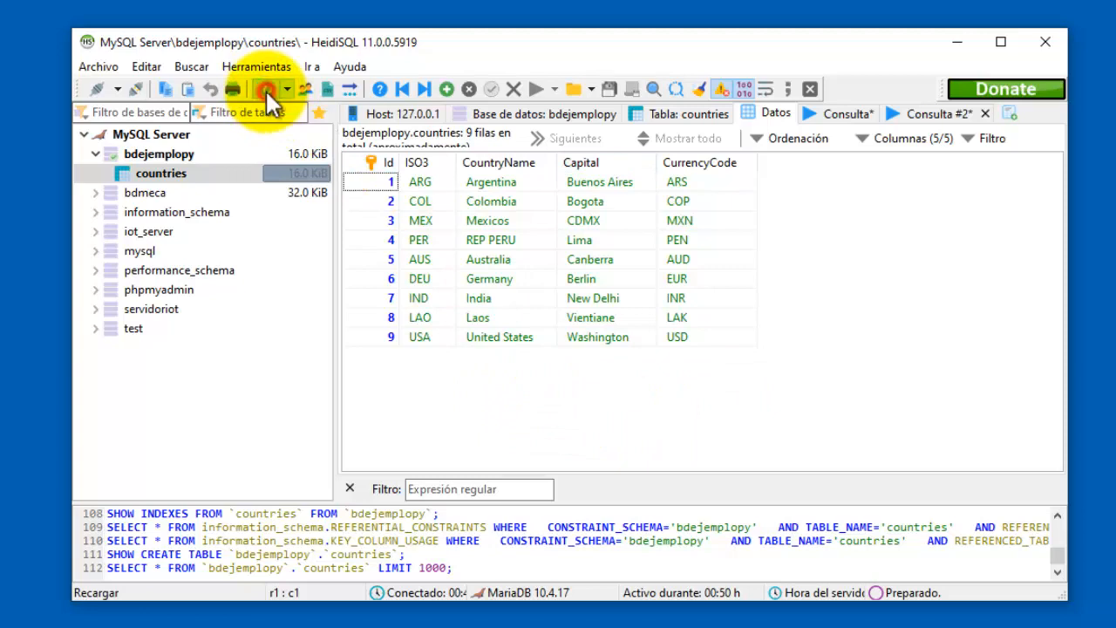
click(519, 339)
click(418, 336)
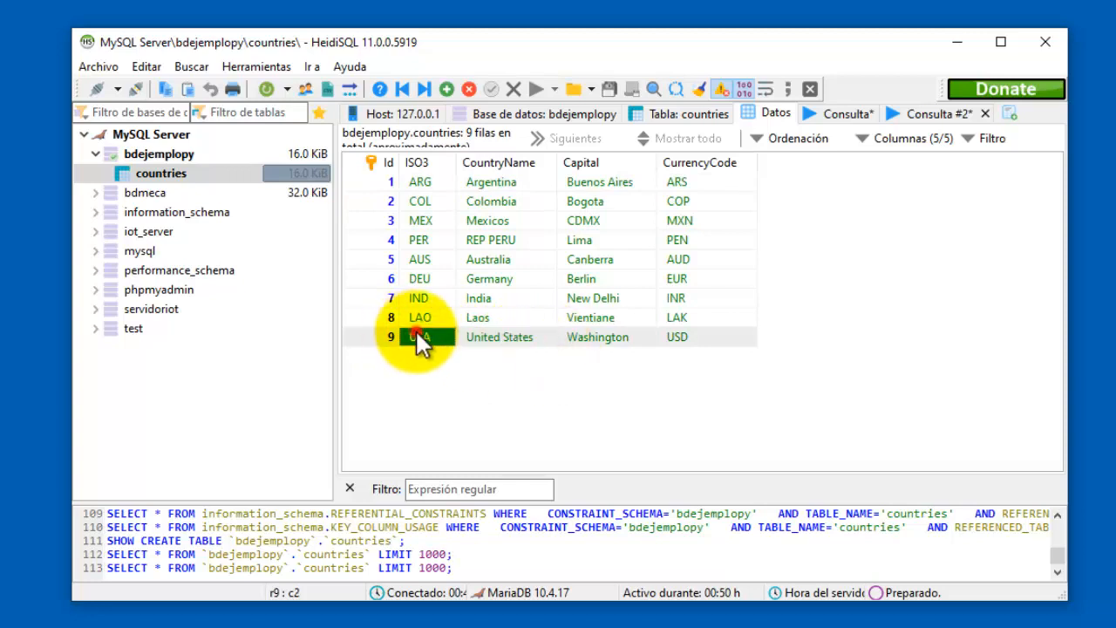
click(708, 338)
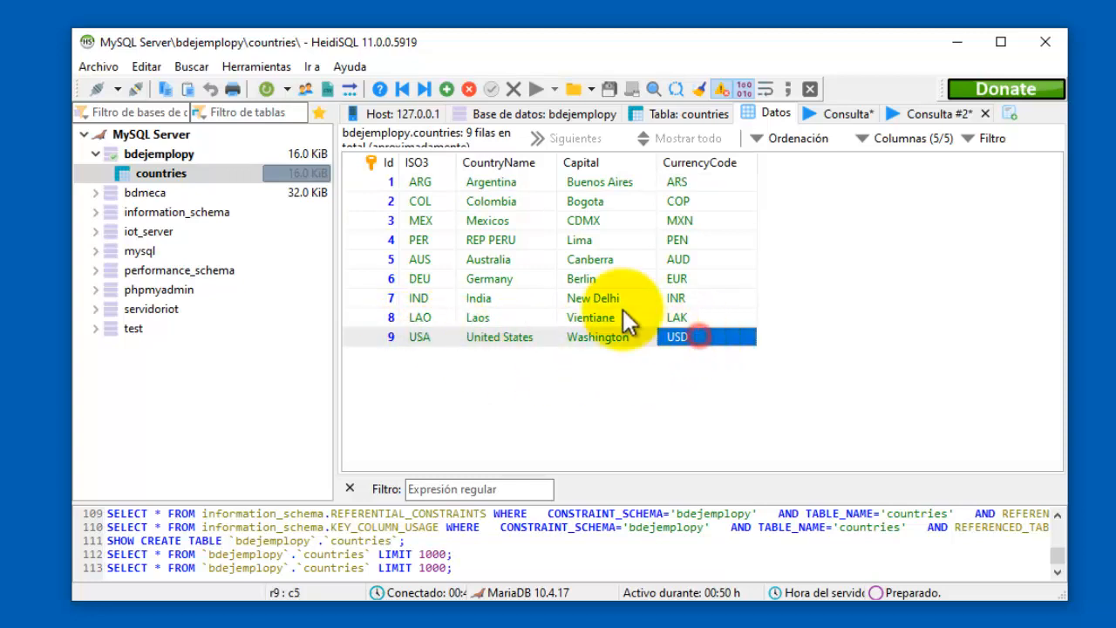
click(419, 180)
key(alt+Tab)
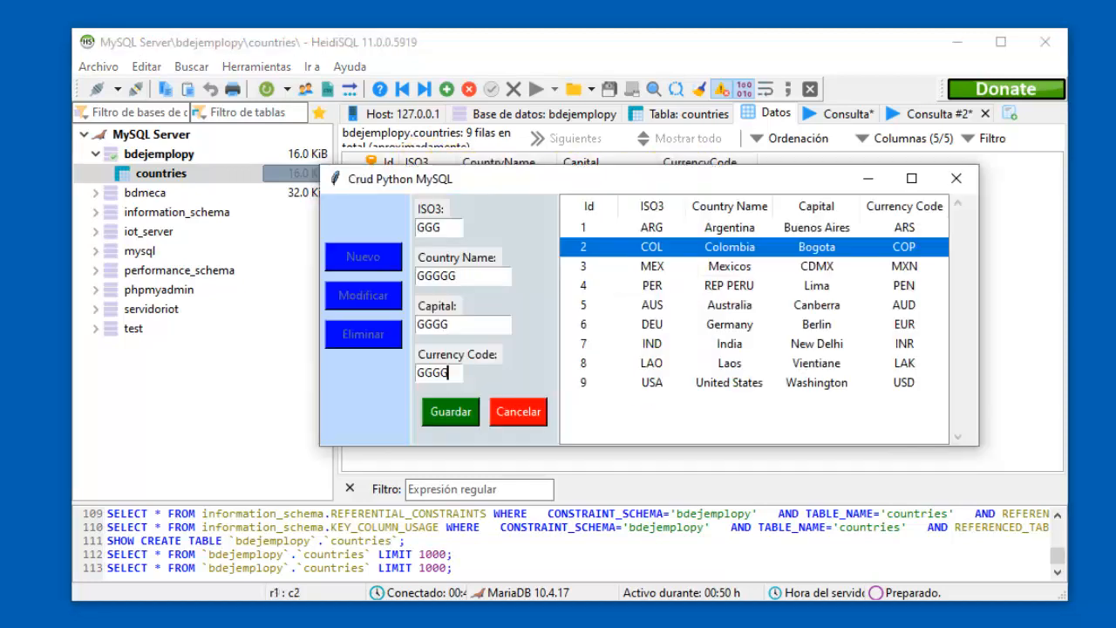
Insert the GGG country with Guardar, accept the confirmation, select new row 22, and return to HeidiSQL.
click(950, 45)
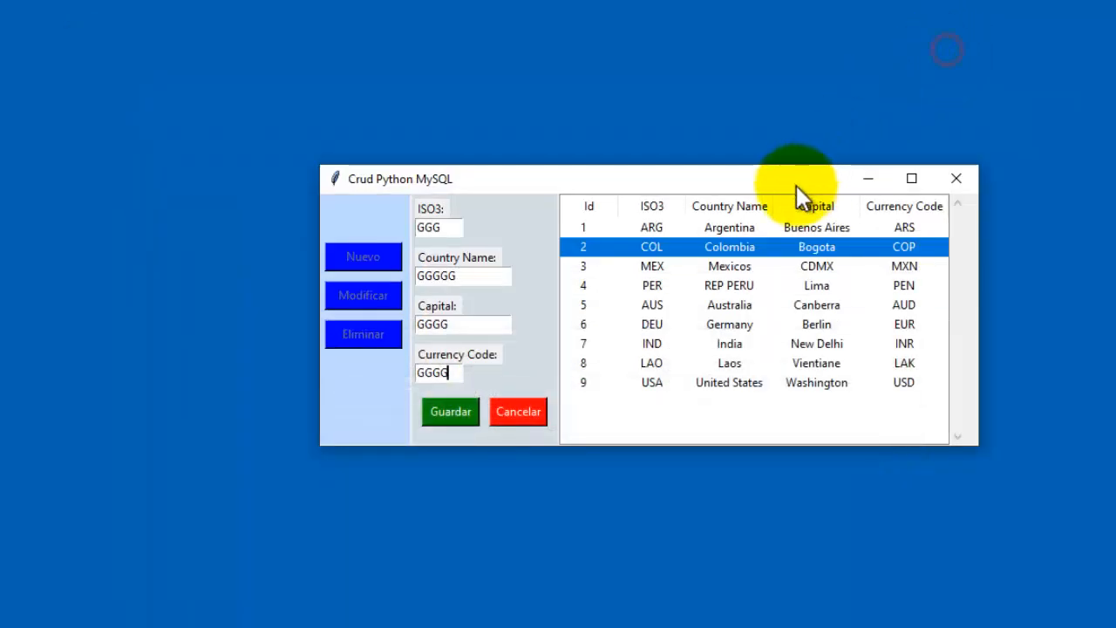
click(582, 227)
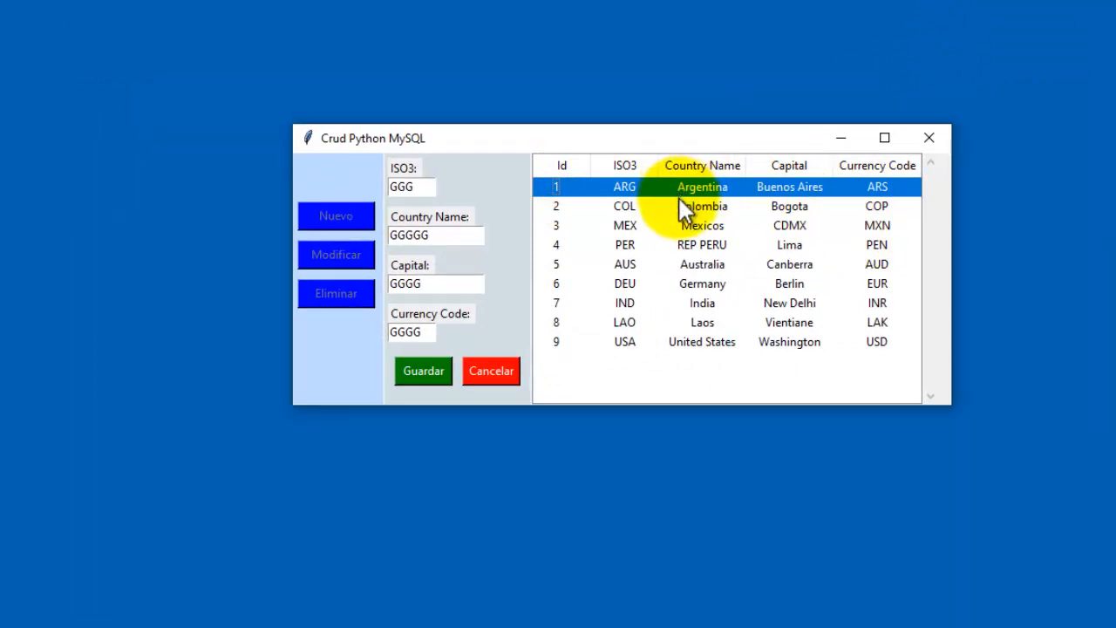
click(704, 342)
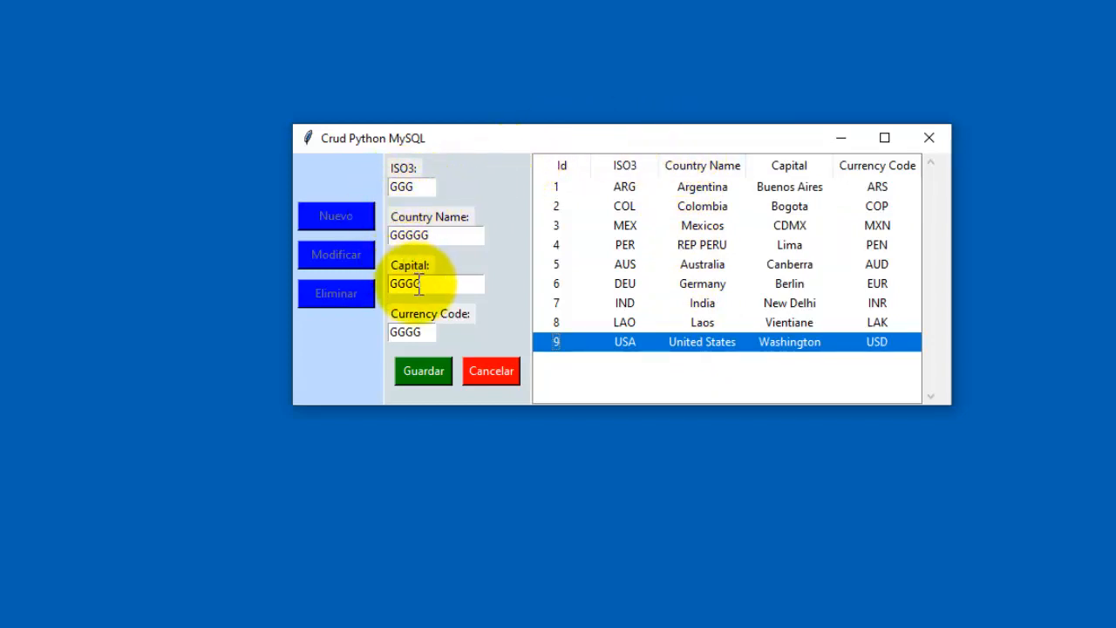
click(438, 373)
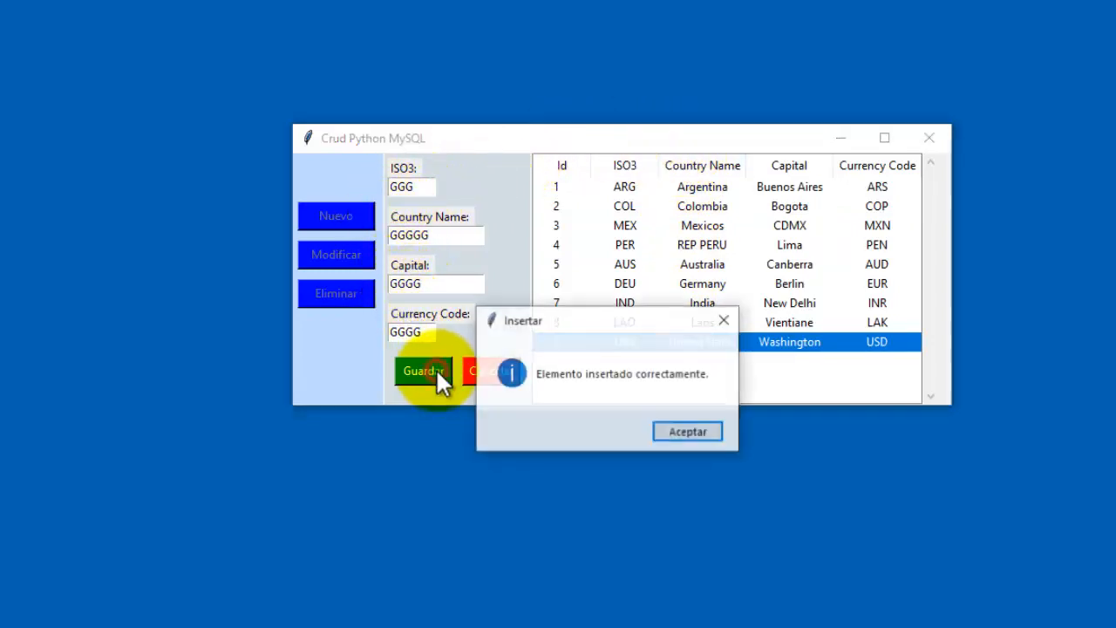
drag(652, 317, 707, 278)
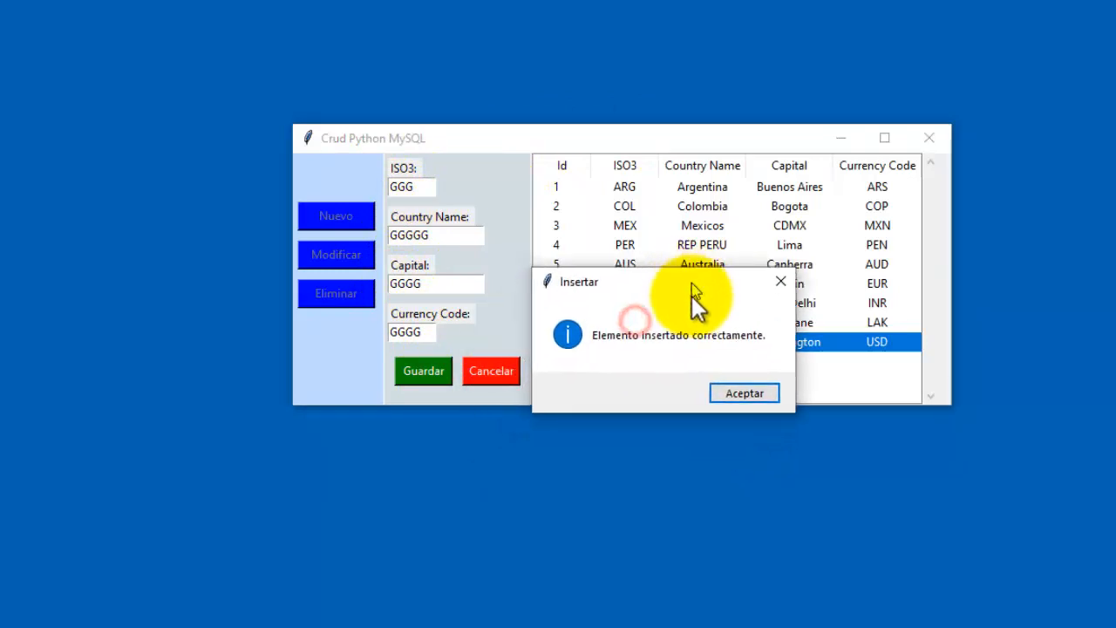
click(736, 392)
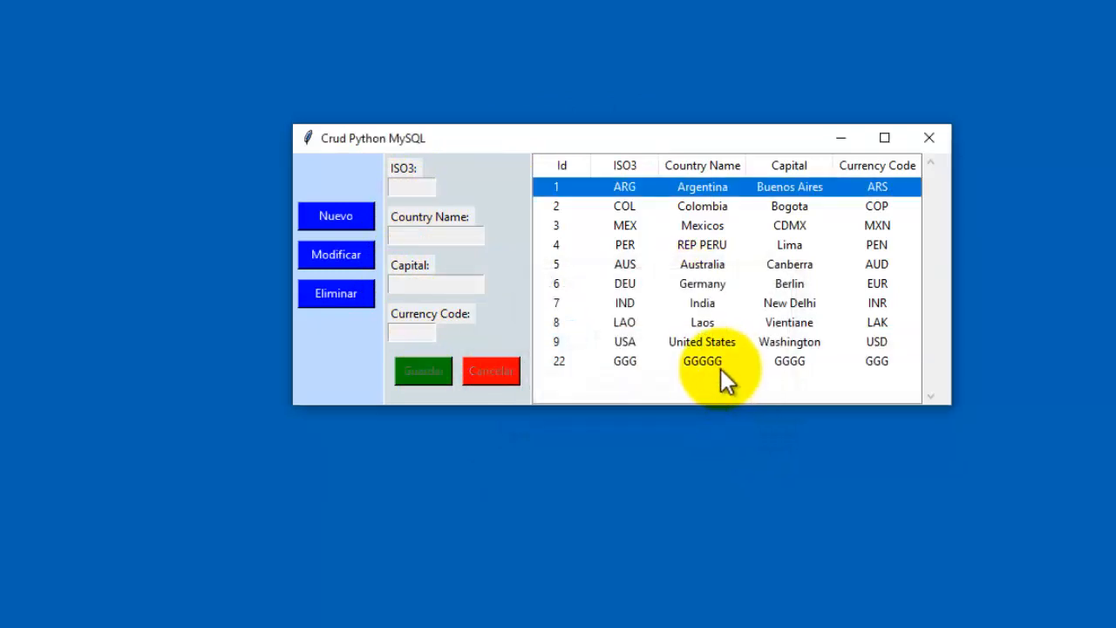
click(733, 362)
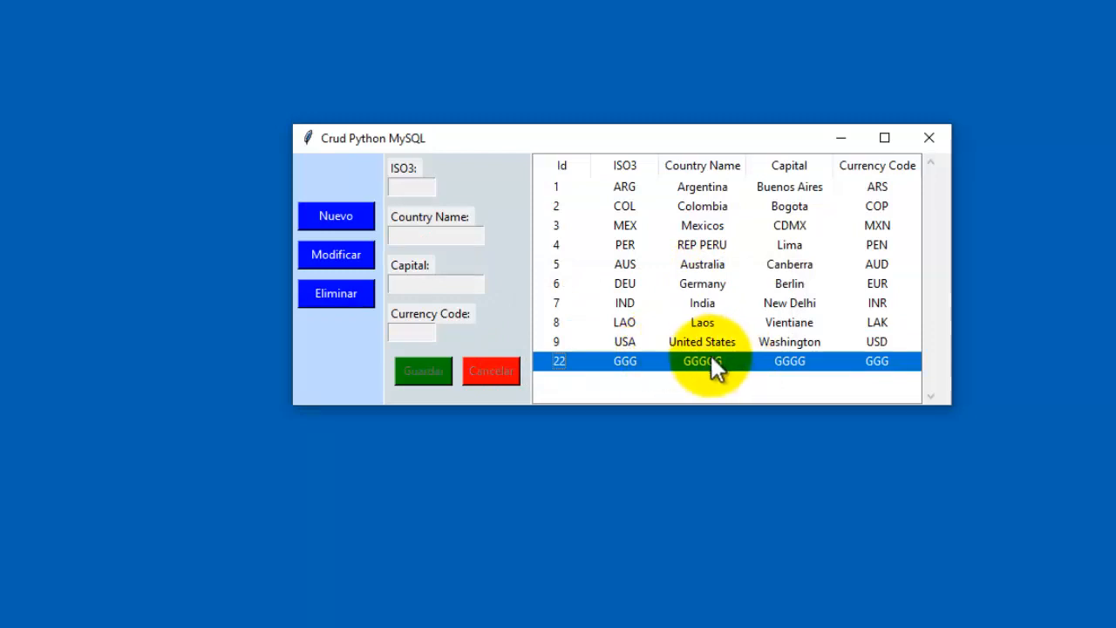
key(alt+Tab)
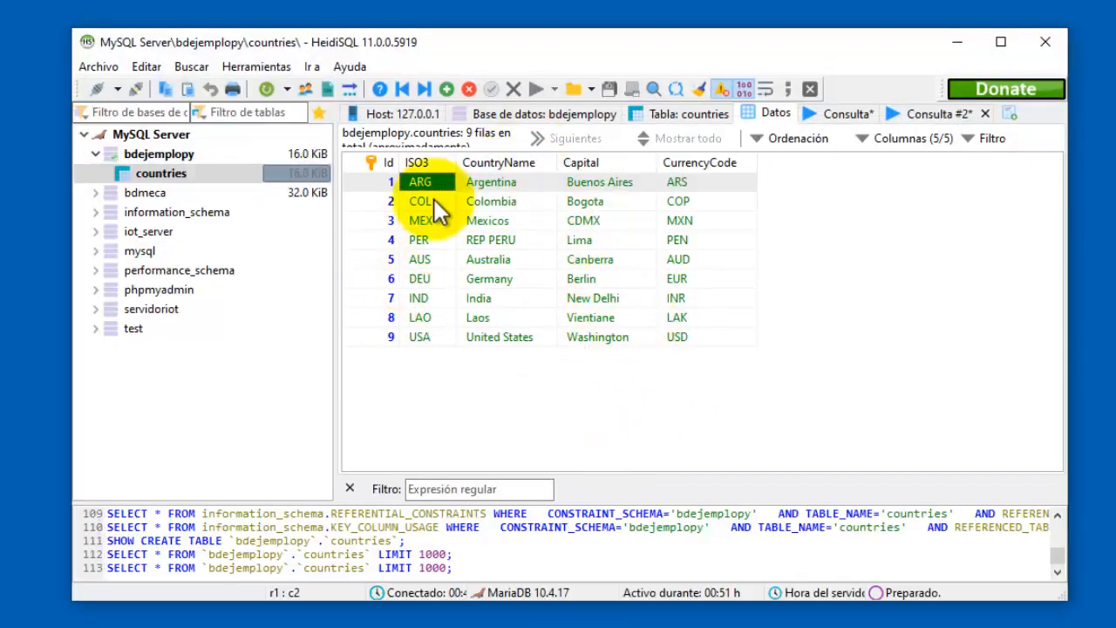
Refresh the countries table and check that row 22 GGG and its currency code are stored.
click(265, 89)
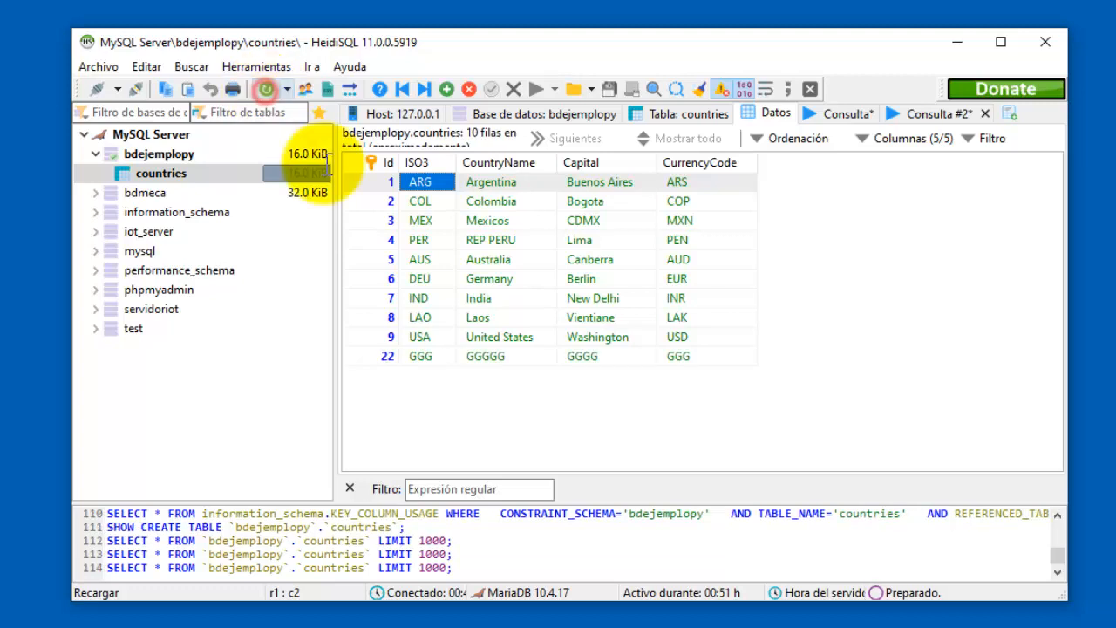
click(421, 357)
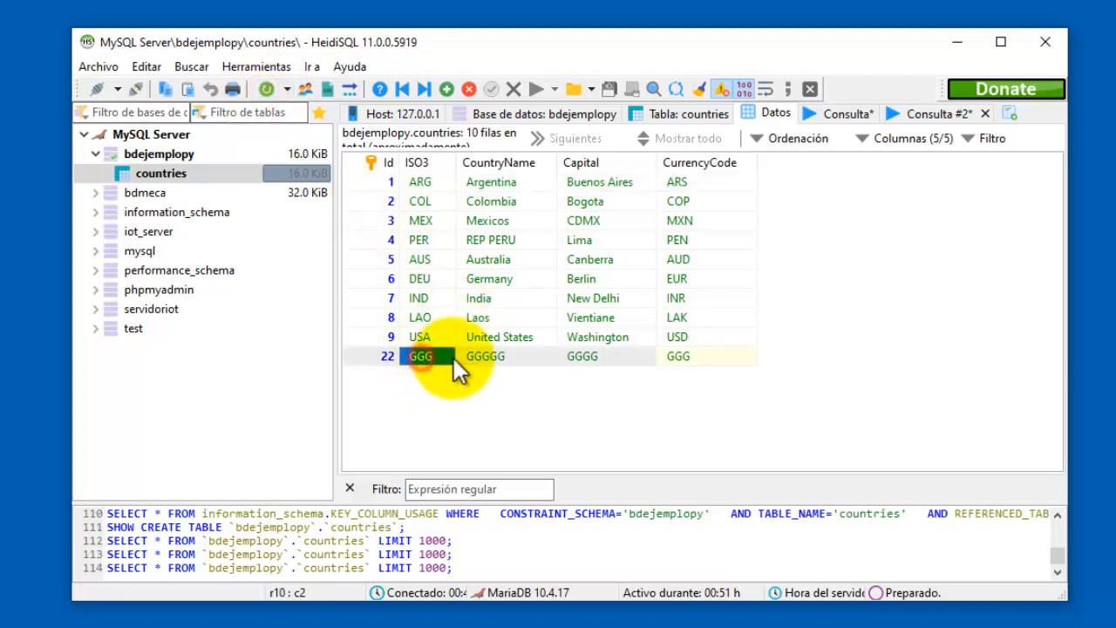
click(708, 356)
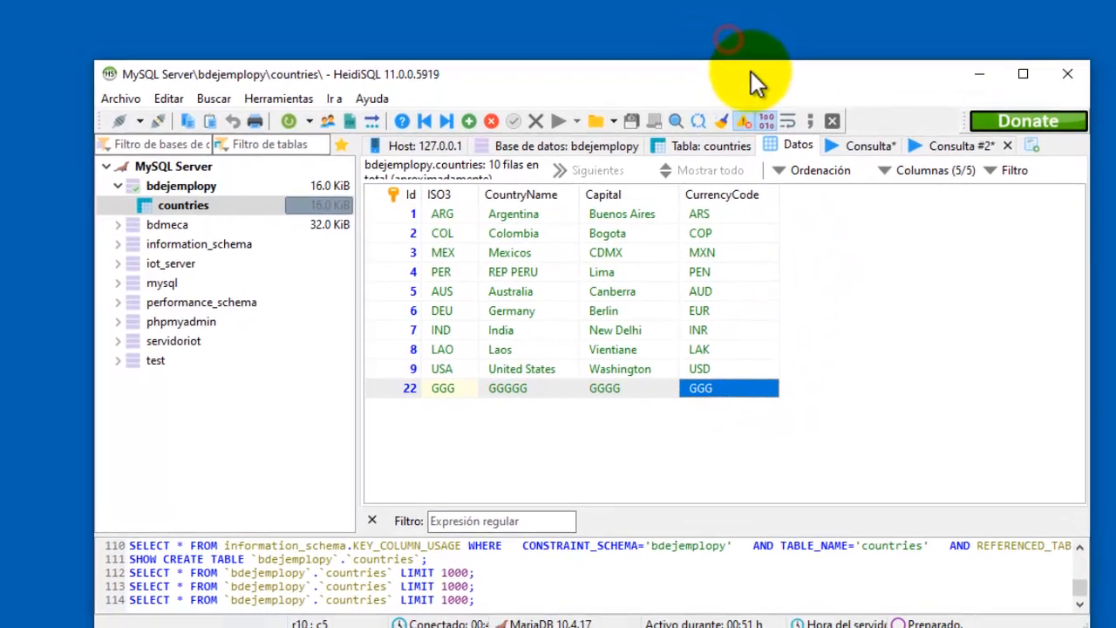
Minimize HeidiSQL and bring the Crud Python MySQL window back to the front.
drag(751, 71, 744, 76)
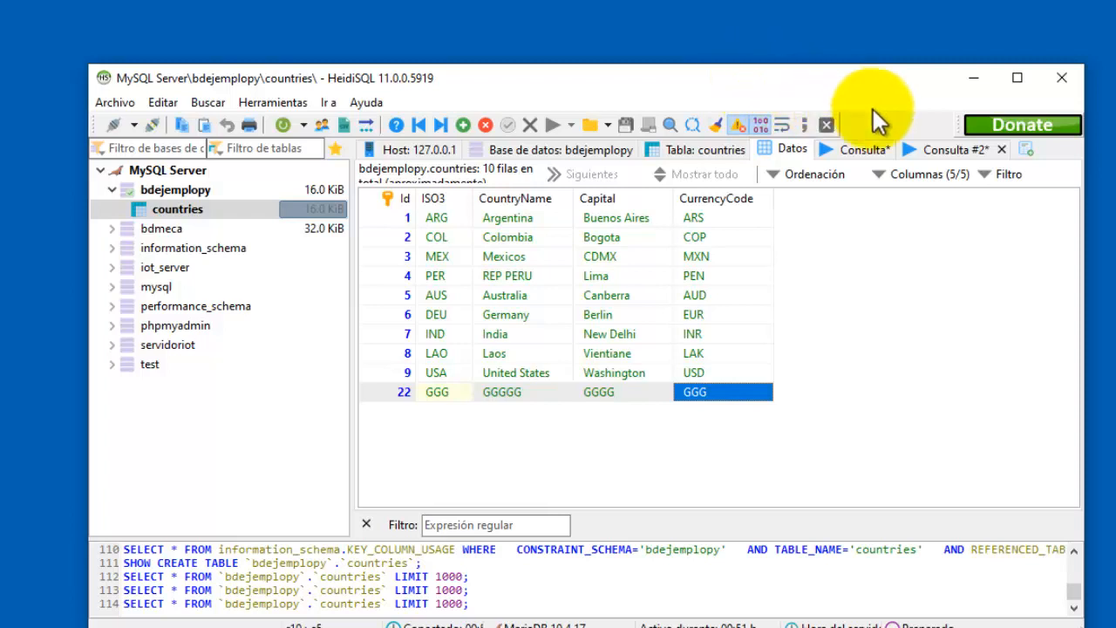
click(973, 78)
drag(757, 144, 714, 138)
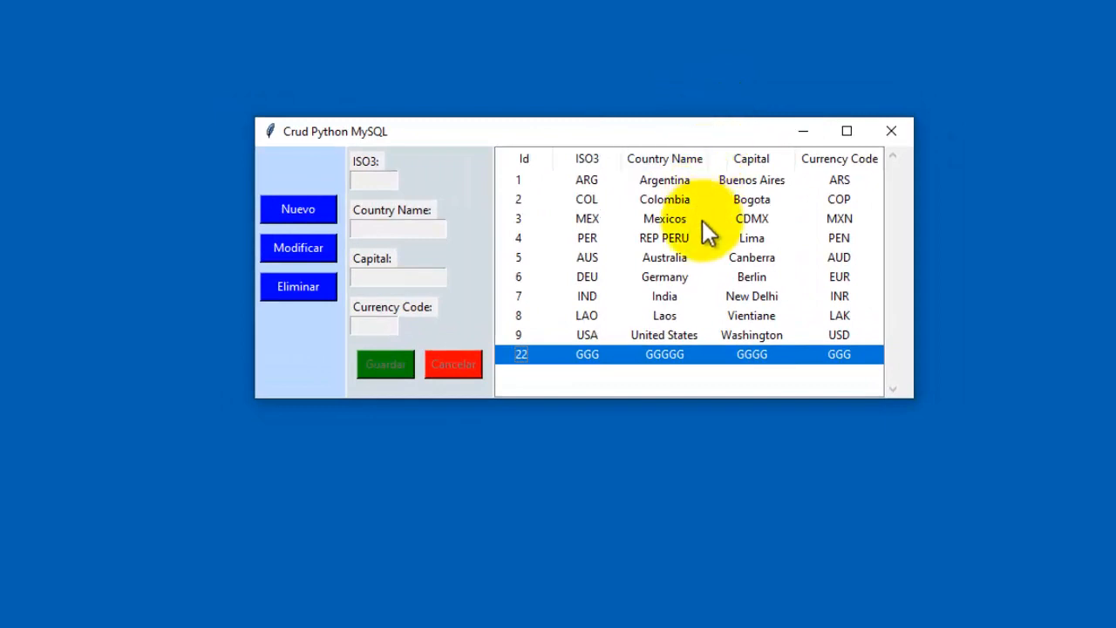
Delete the Australia record (5, AUS) with Eliminar, confirm with Sí, then return to HeidiSQL.
click(668, 265)
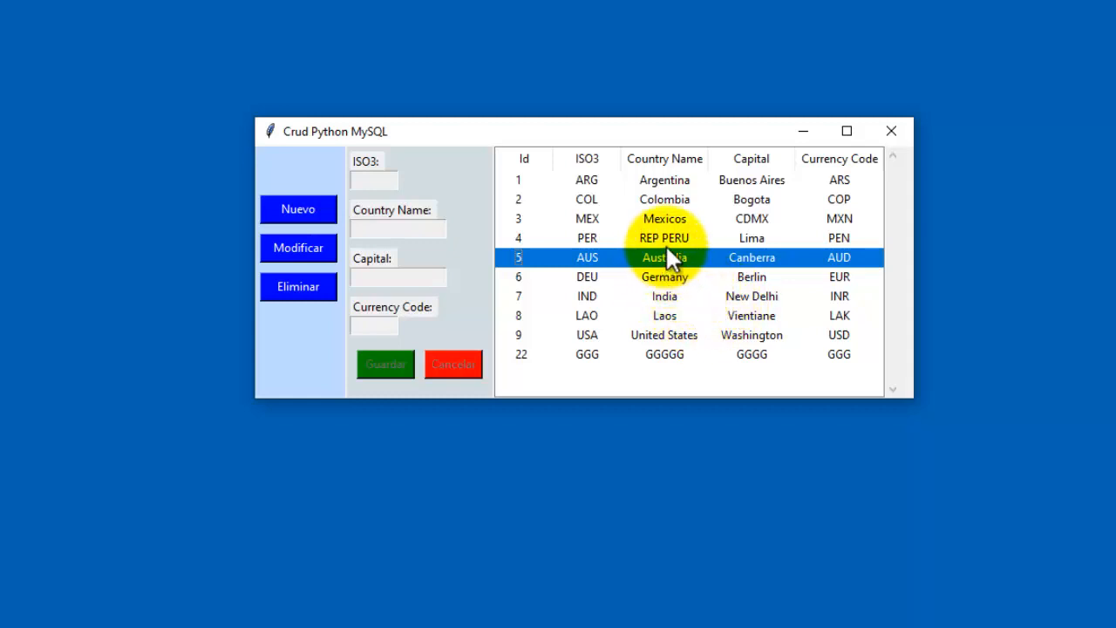
click(583, 277)
click(588, 259)
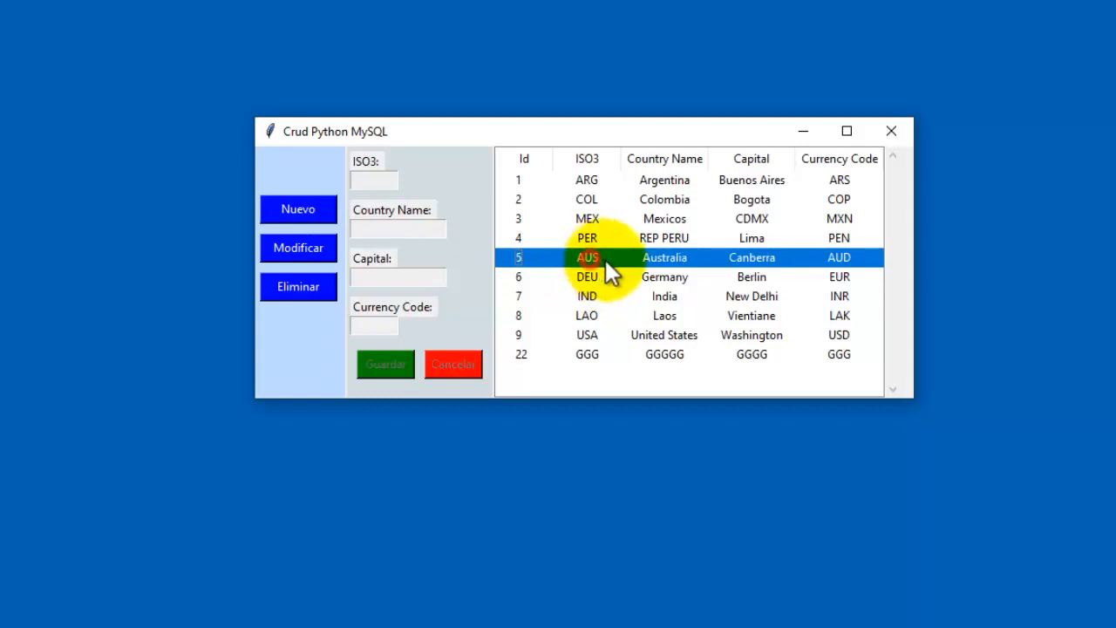
click(303, 292)
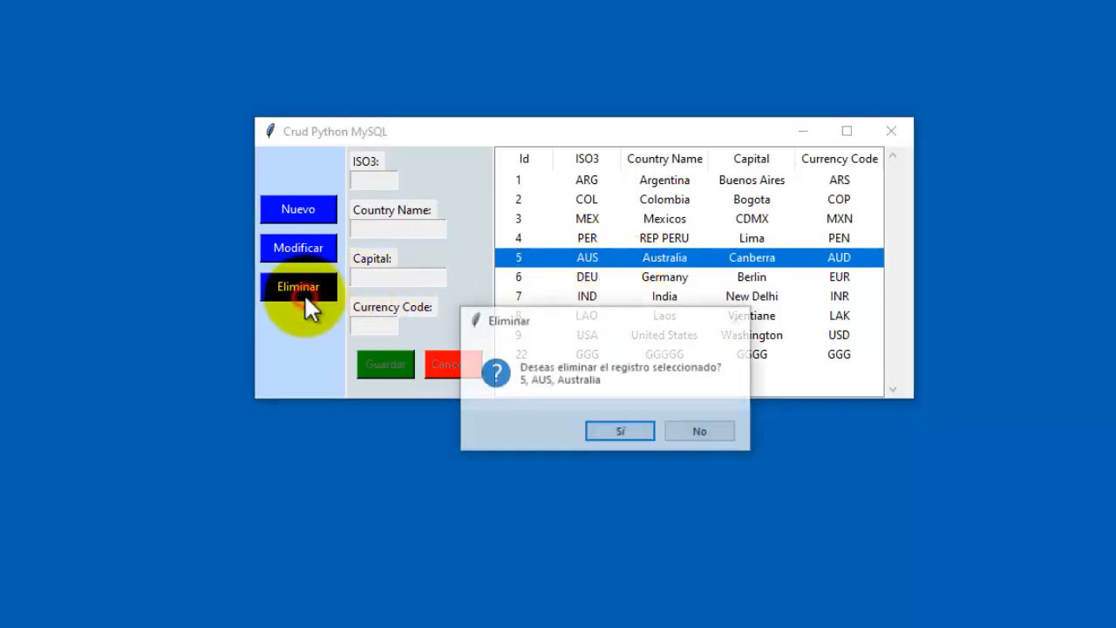
click(622, 432)
click(686, 433)
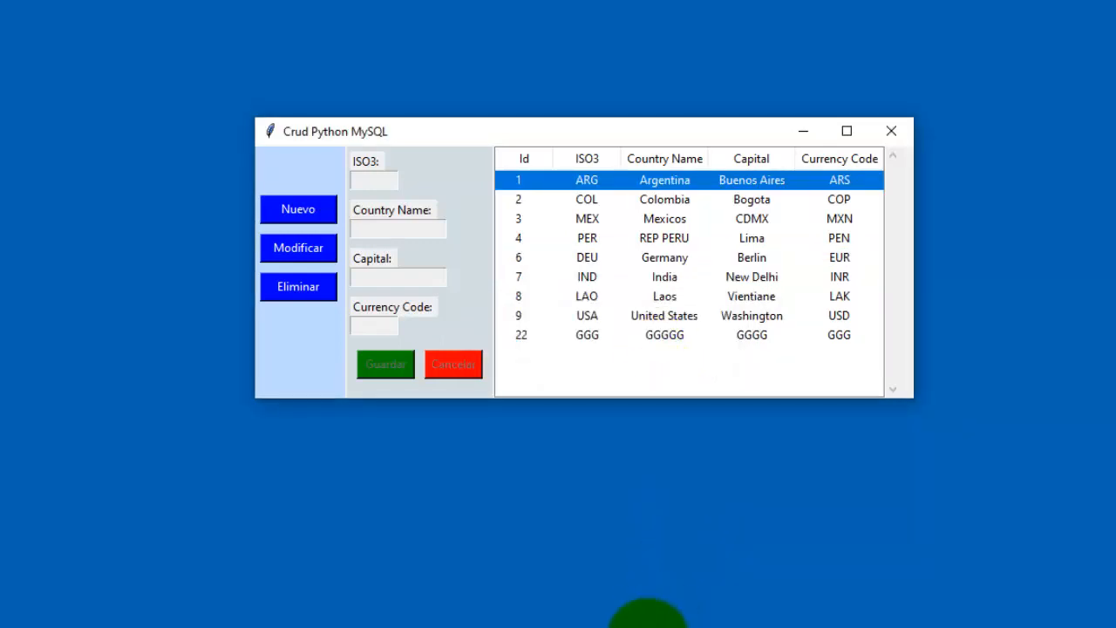
click(640, 625)
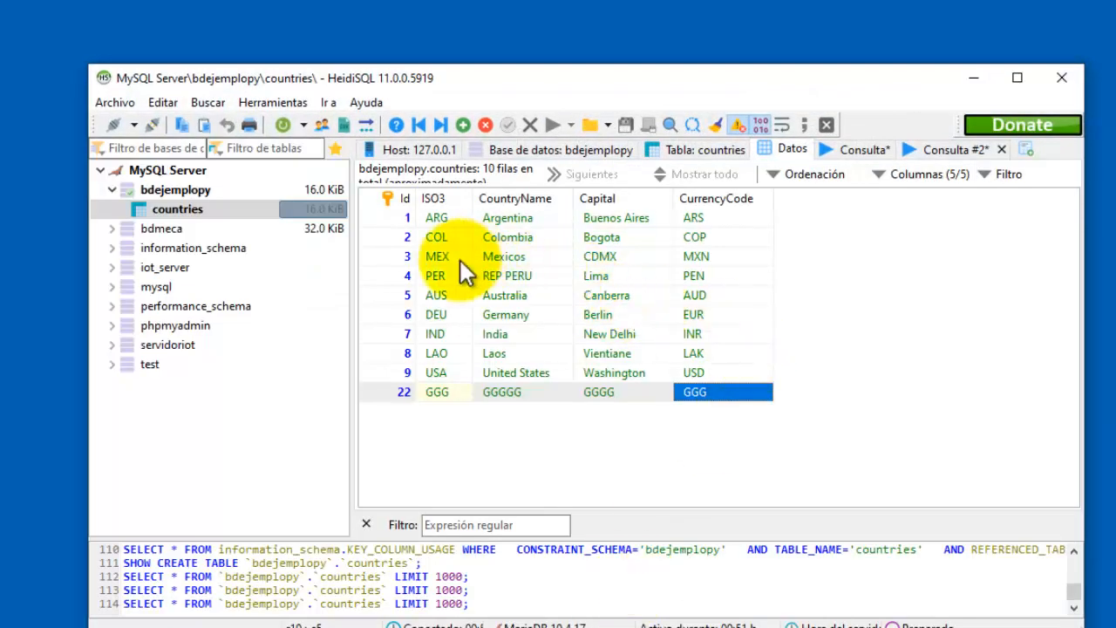
Reload the countries grid to confirm Australia is gone, leaving nine rows, then minimize HeidiSQL.
click(505, 294)
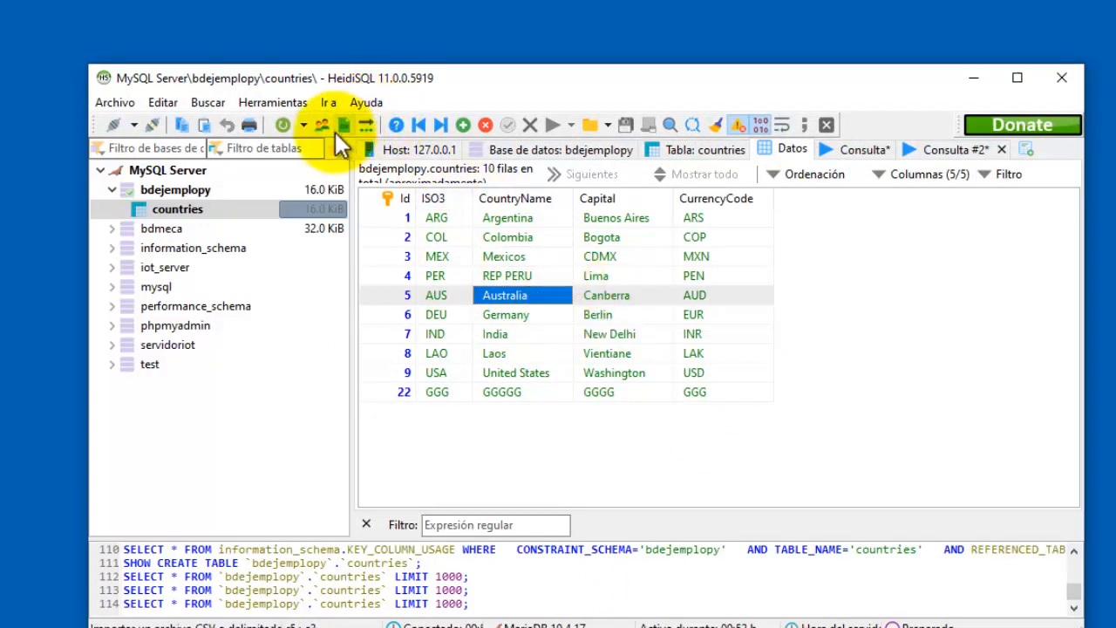
click(291, 128)
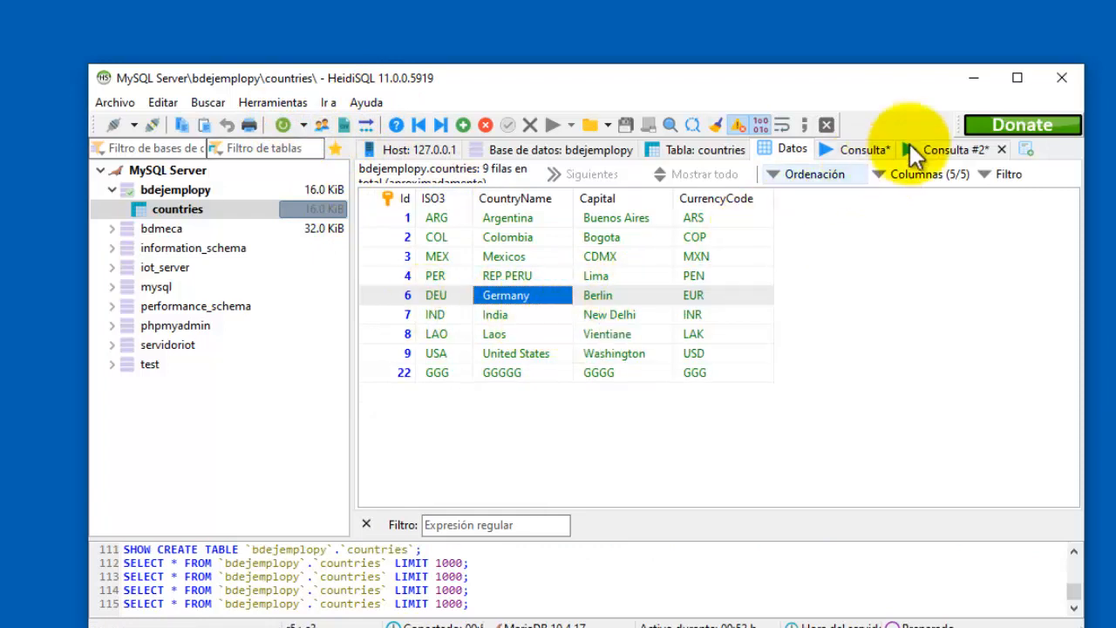
click(972, 79)
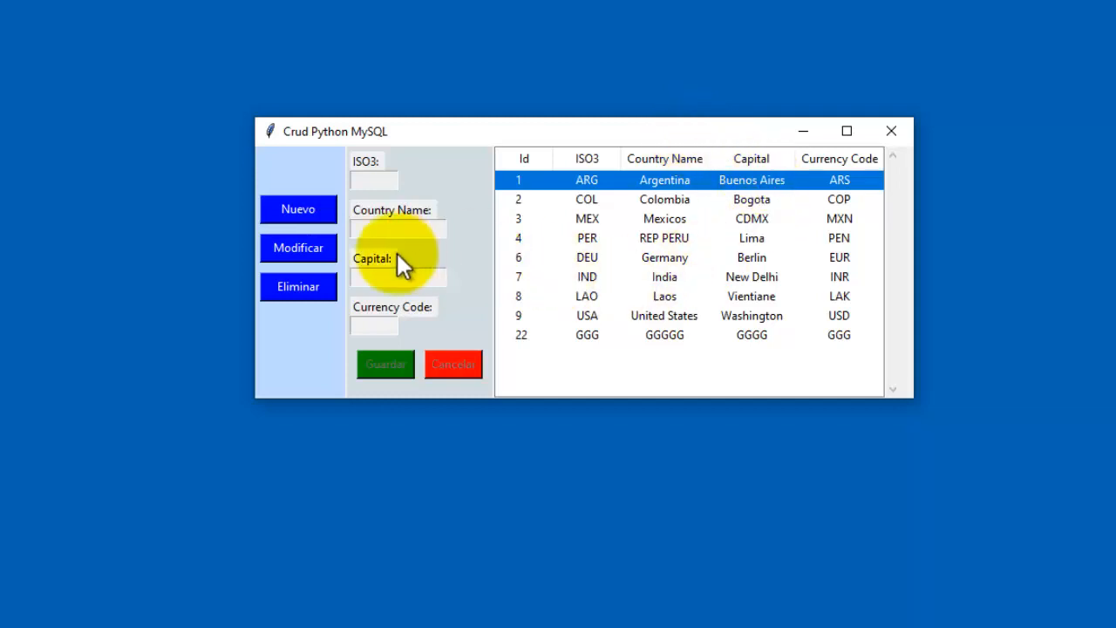
Change record 22's Country Name from GGGGG to AUSTRALIA and save it with Guardar.
click(607, 237)
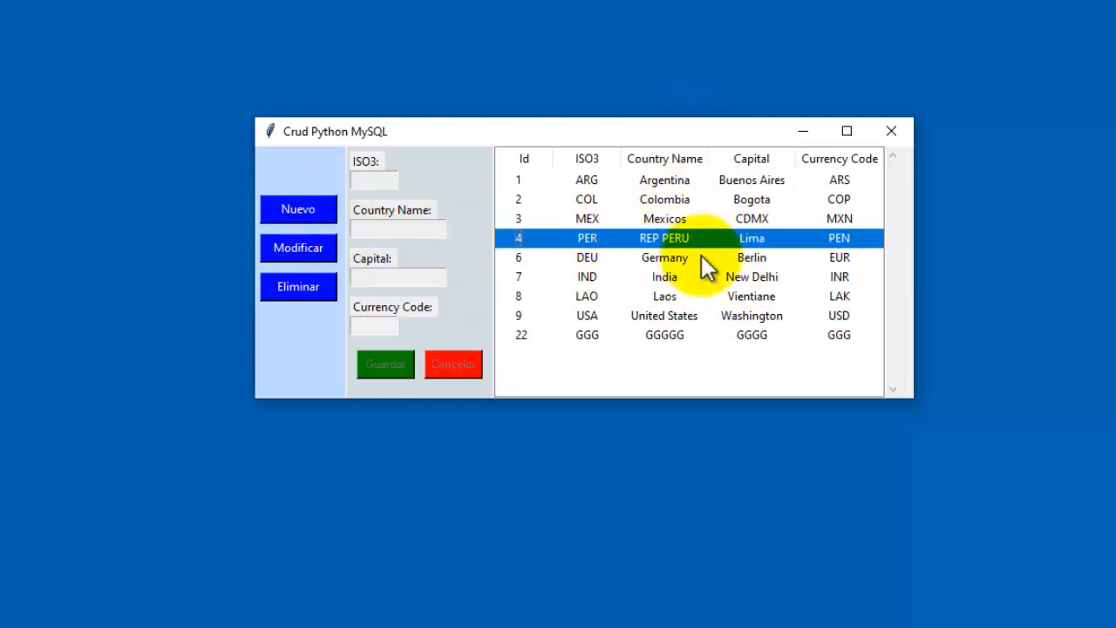
click(629, 335)
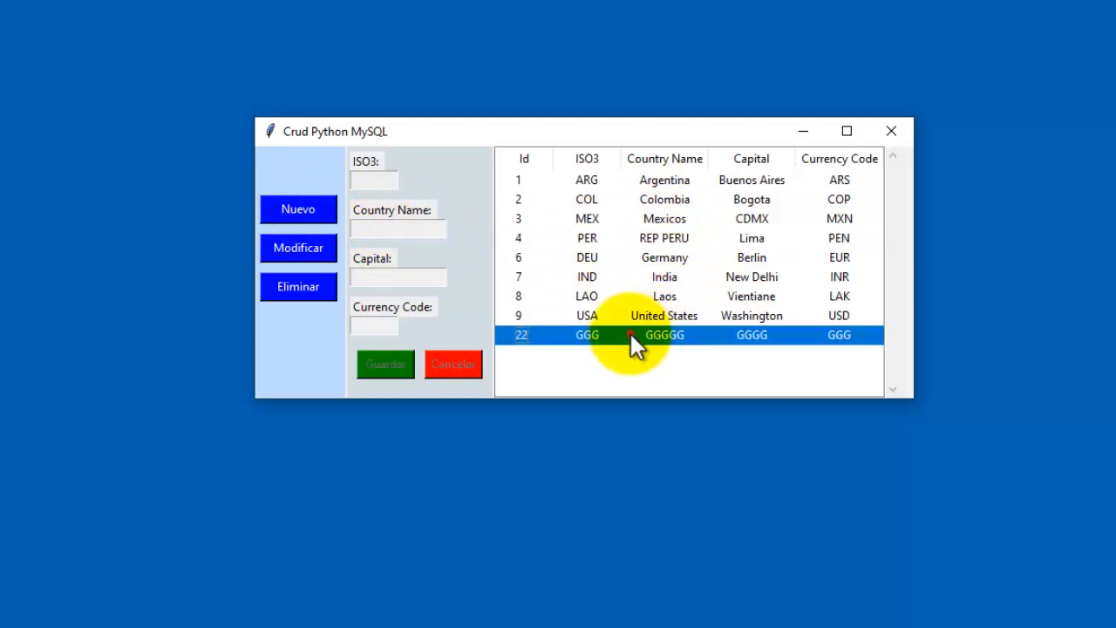
click(300, 250)
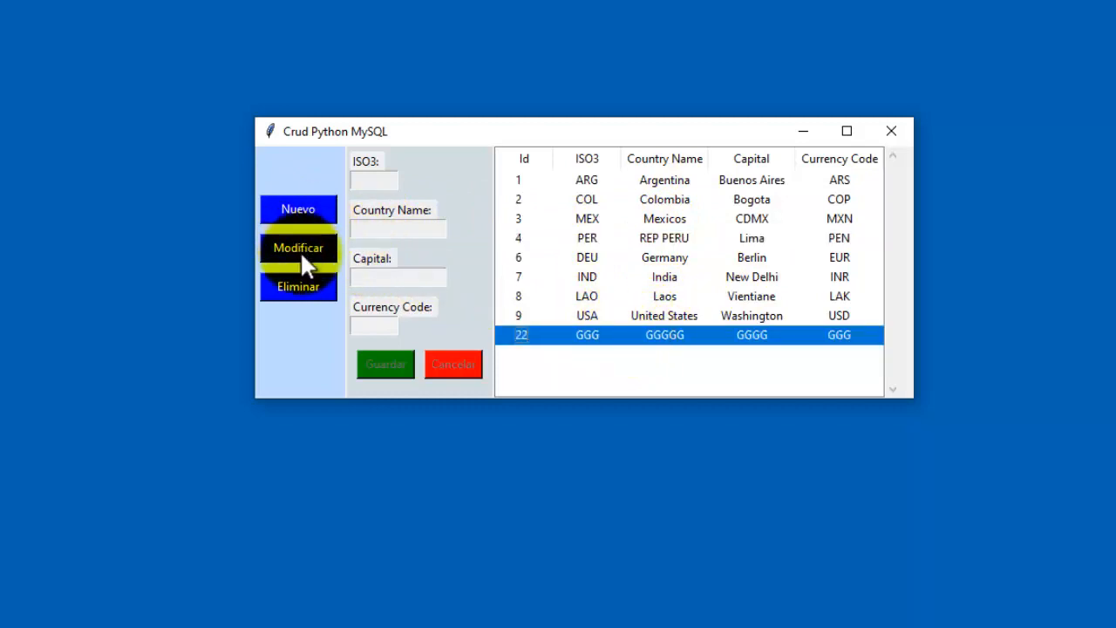
drag(407, 229, 325, 233)
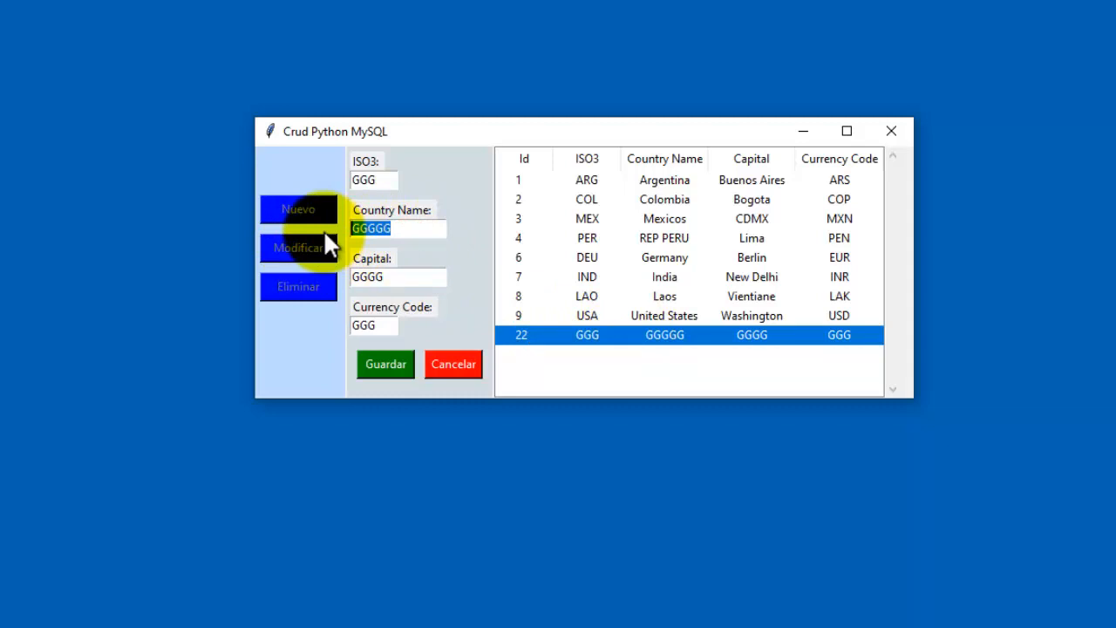
text(australia)
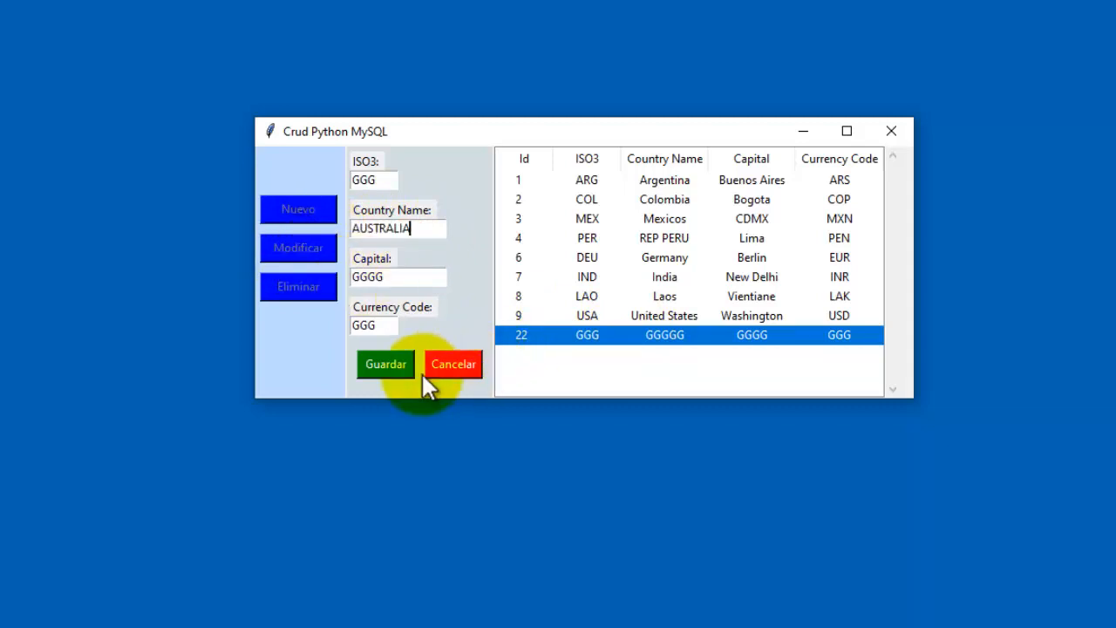
click(384, 362)
click(674, 427)
click(636, 340)
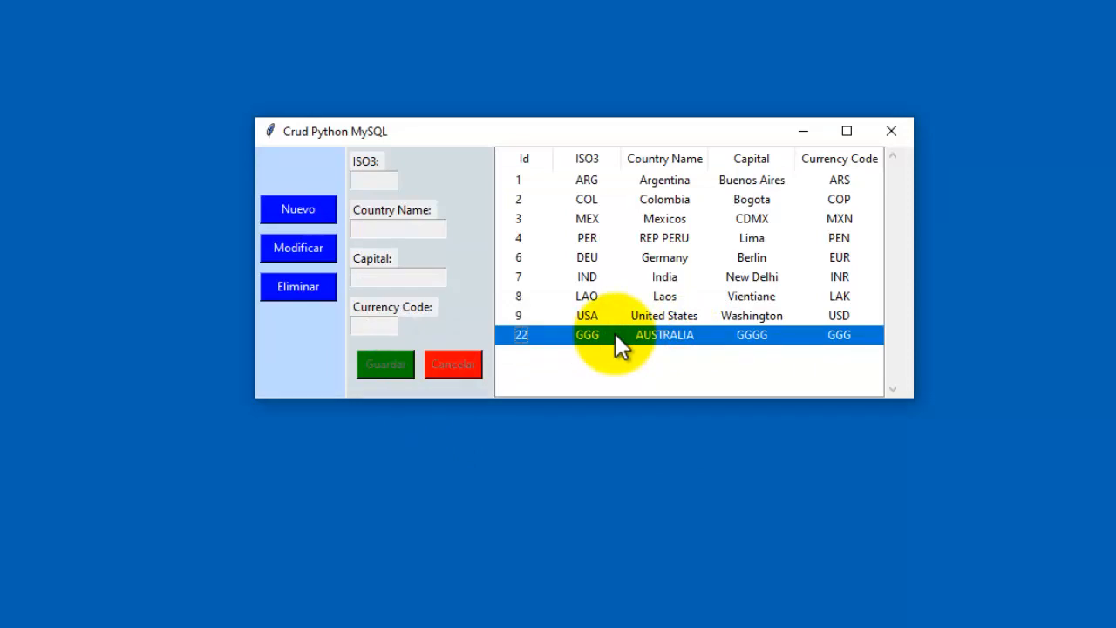
click(799, 235)
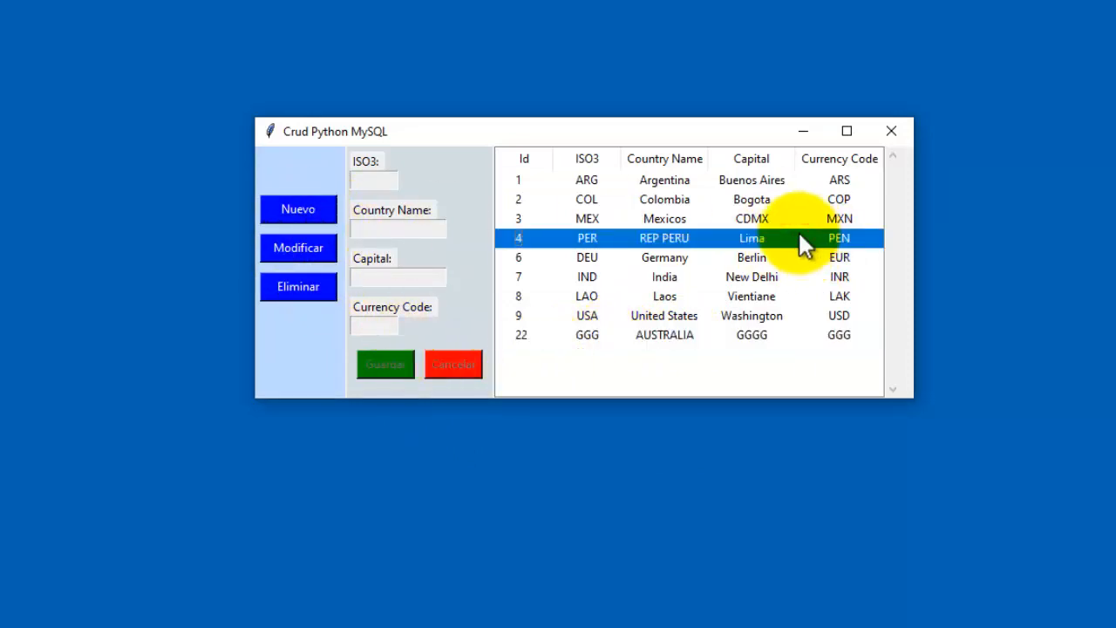